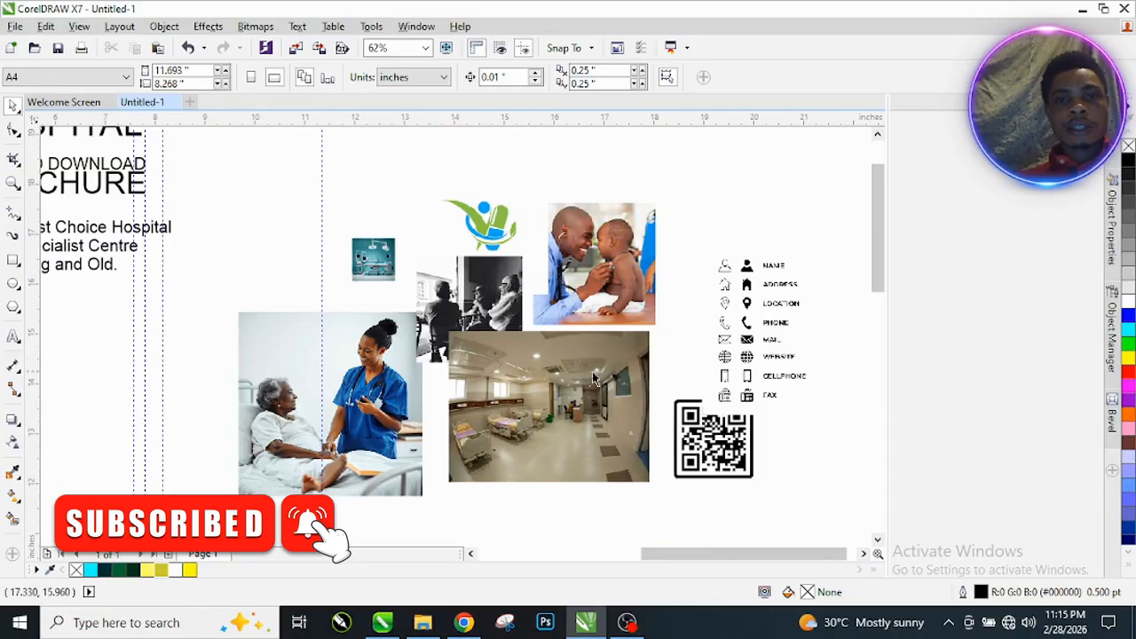
# Step: Examine the source photos, contact icons, headline texts and finished brochure layout in the existing document
pyautogui.scroll(2, 570, 318)
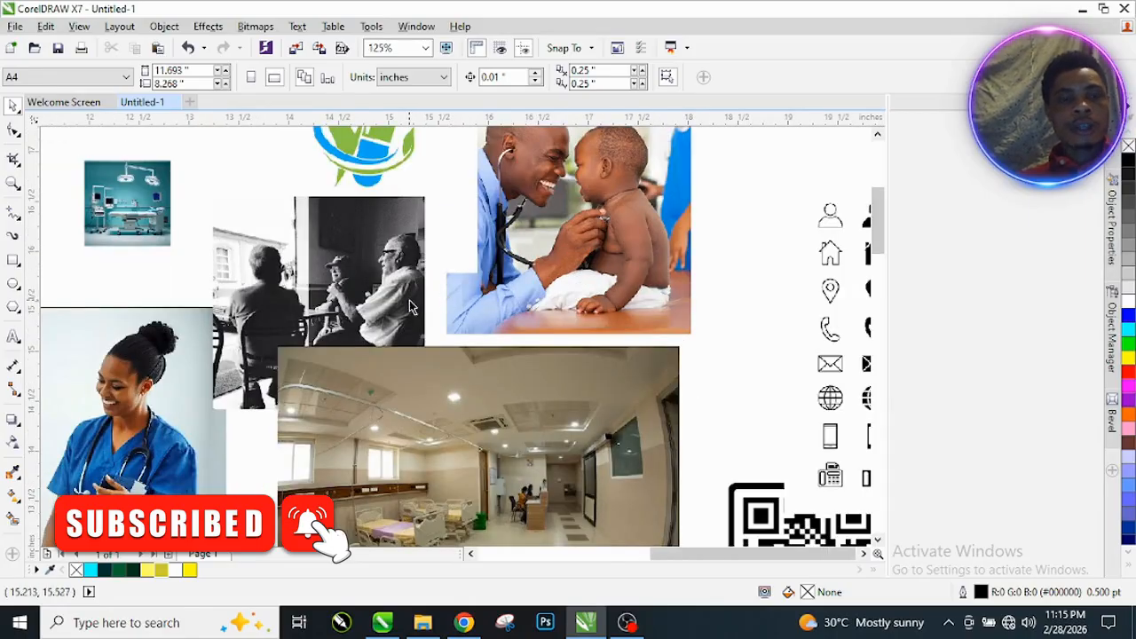
pyautogui.scroll(-2, 409, 300)
pyautogui.scroll(2, 444, 266)
pyautogui.scroll(-1, 499, 288)
pyautogui.scroll(-3, 500, 289)
pyautogui.scroll(3, 152, 186)
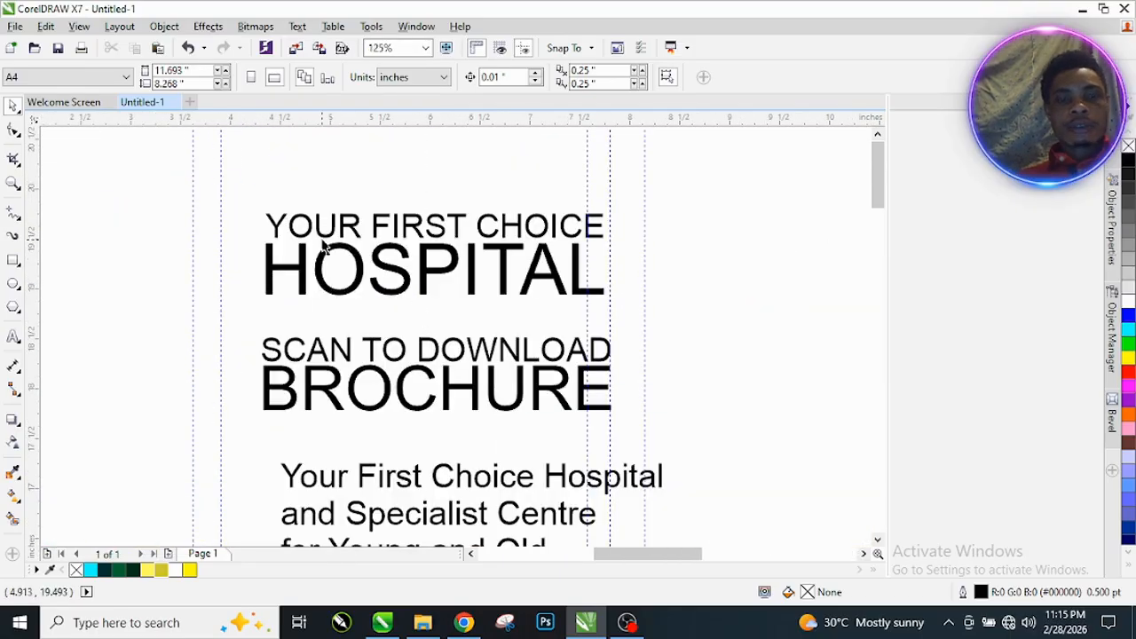
pyautogui.scroll(-1, 417, 332)
pyautogui.scroll(1, 377, 299)
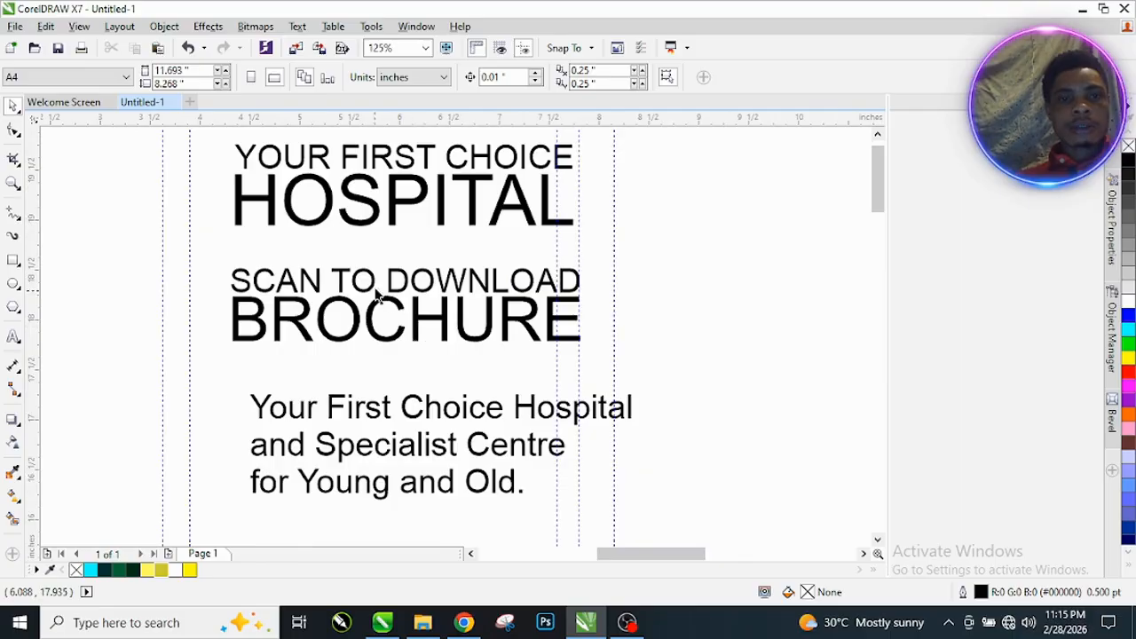
pyautogui.scroll(-5, 446, 319)
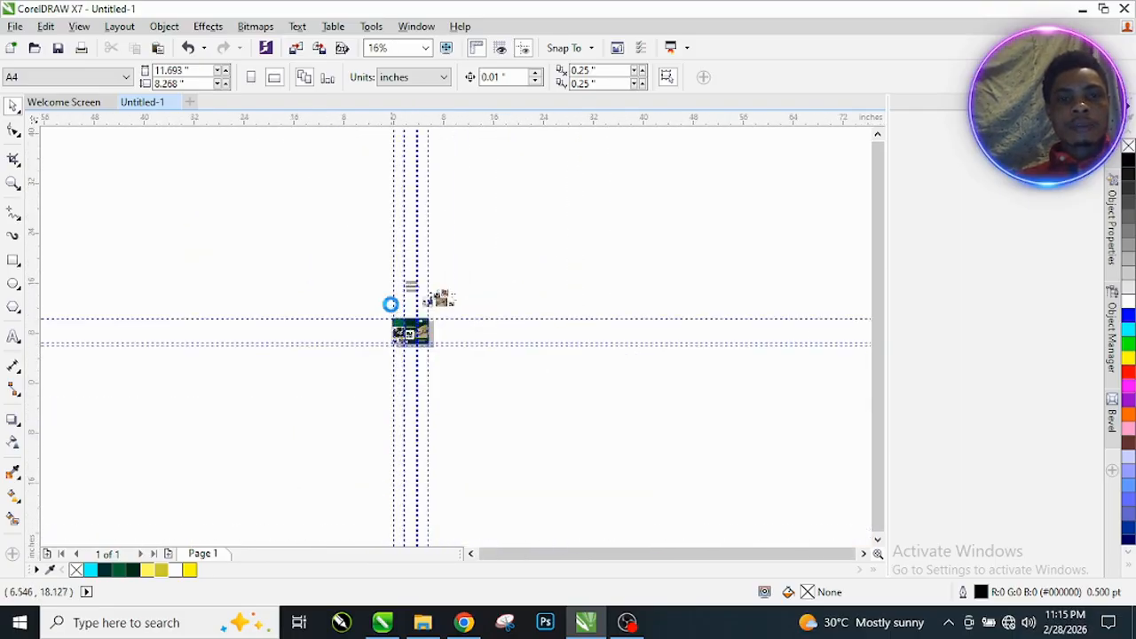
pyautogui.scroll(3, 392, 310)
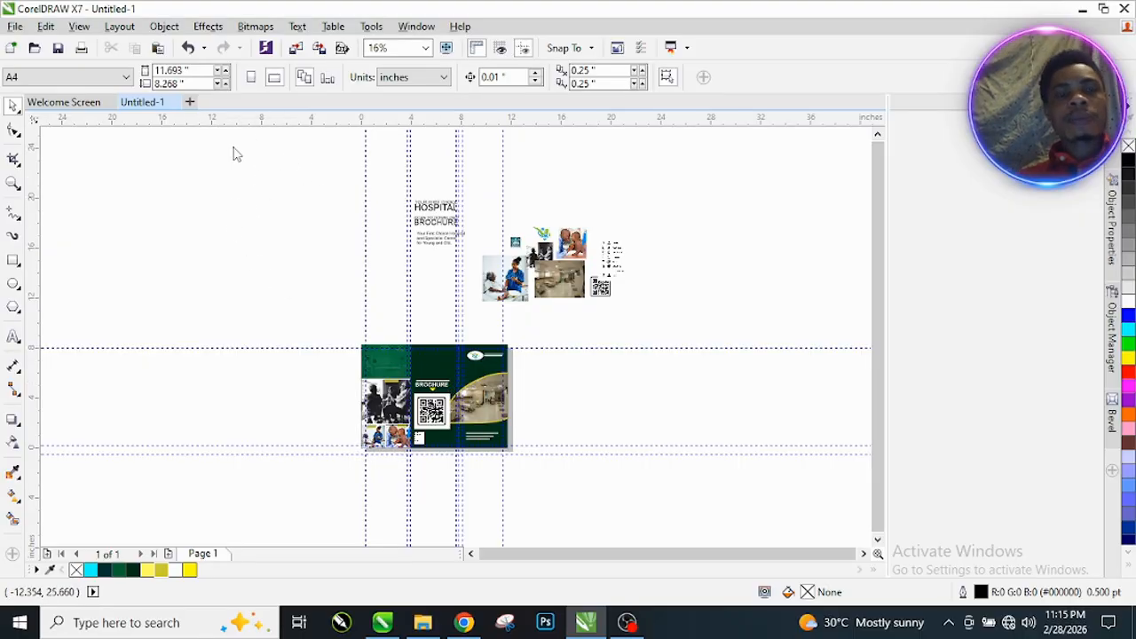
# Step: Create a new A4 RGB document at 300 dpi and copy all the artwork from Untitled-1 into it
pyautogui.hotkey('ctrl', 'n')
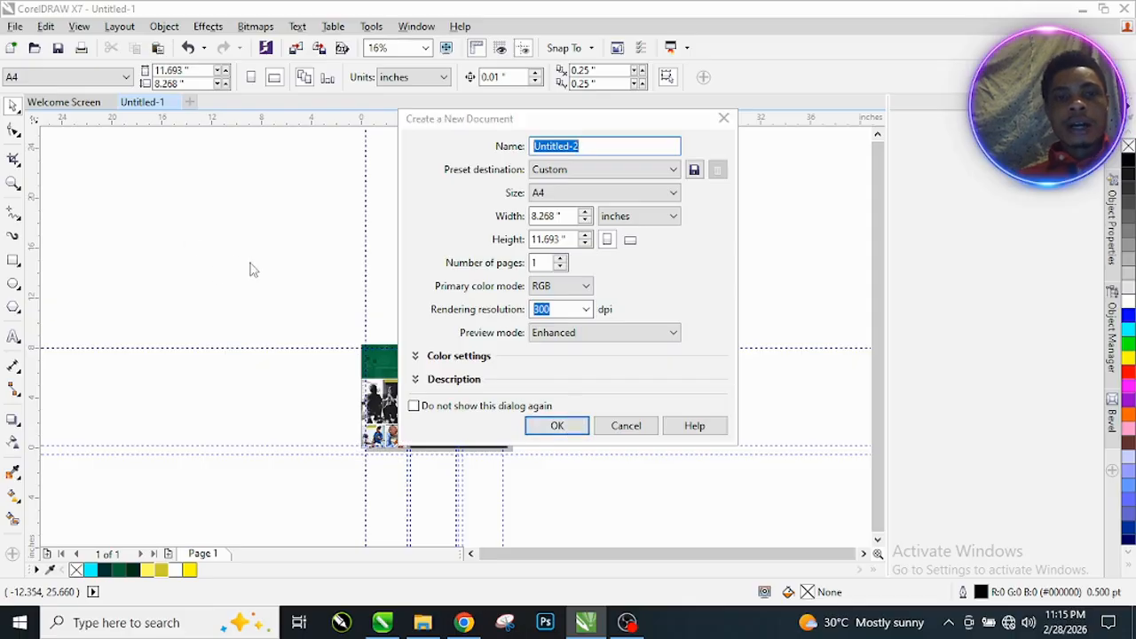
pyautogui.click(558, 426)
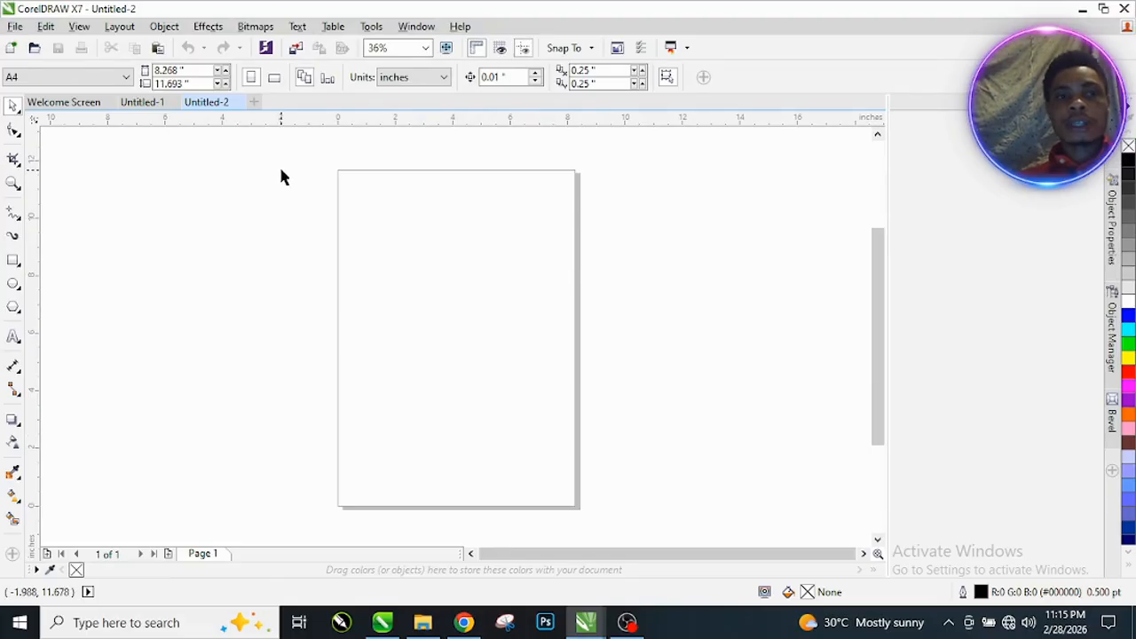
pyautogui.click(143, 102)
pyautogui.moveTo(289, 165); pyautogui.dragTo(679, 455)
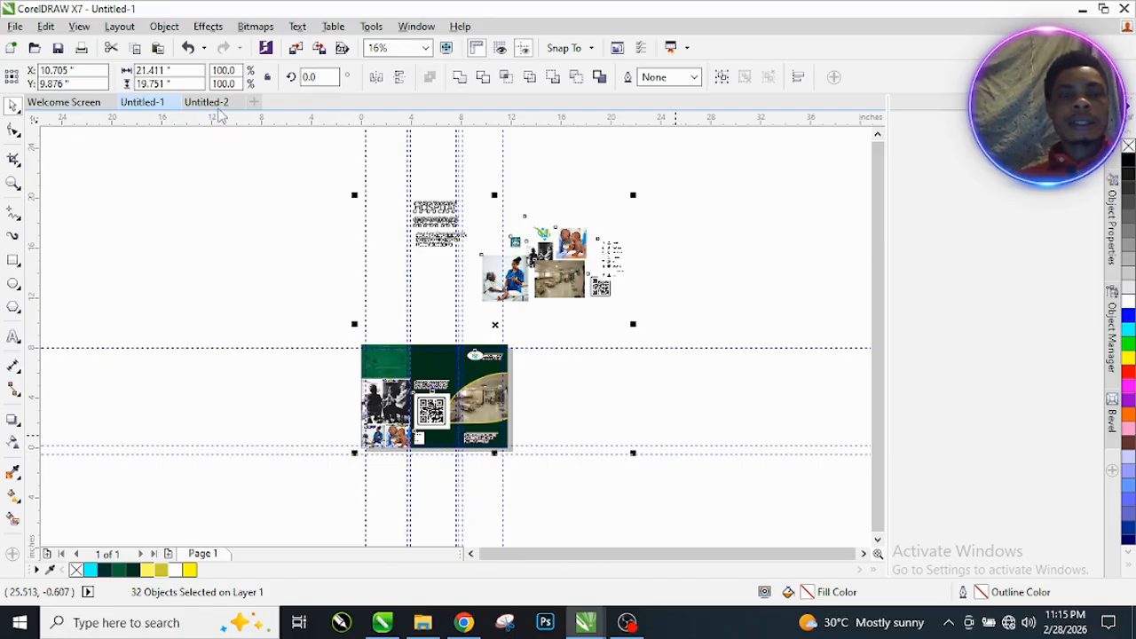
pyautogui.click(214, 104)
pyautogui.hotkey('ctrl', 'v')
# Step: Move the pasted artwork off the page to its left and deselect it
pyautogui.scroll(-3, 475, 288)
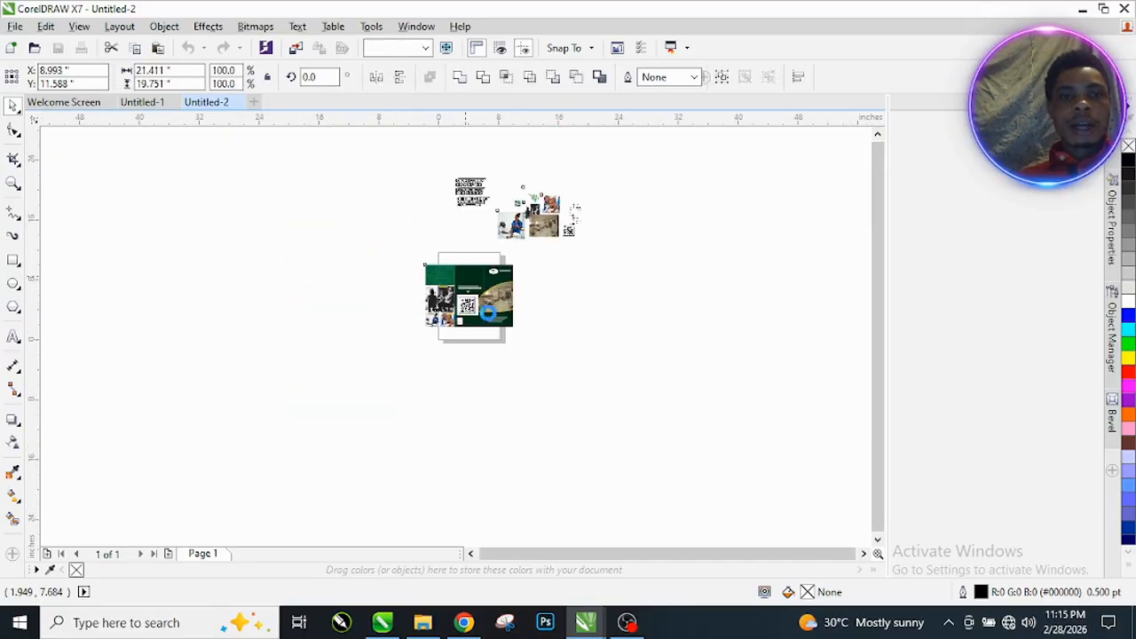
pyautogui.moveTo(488, 308); pyautogui.dragTo(299, 299)
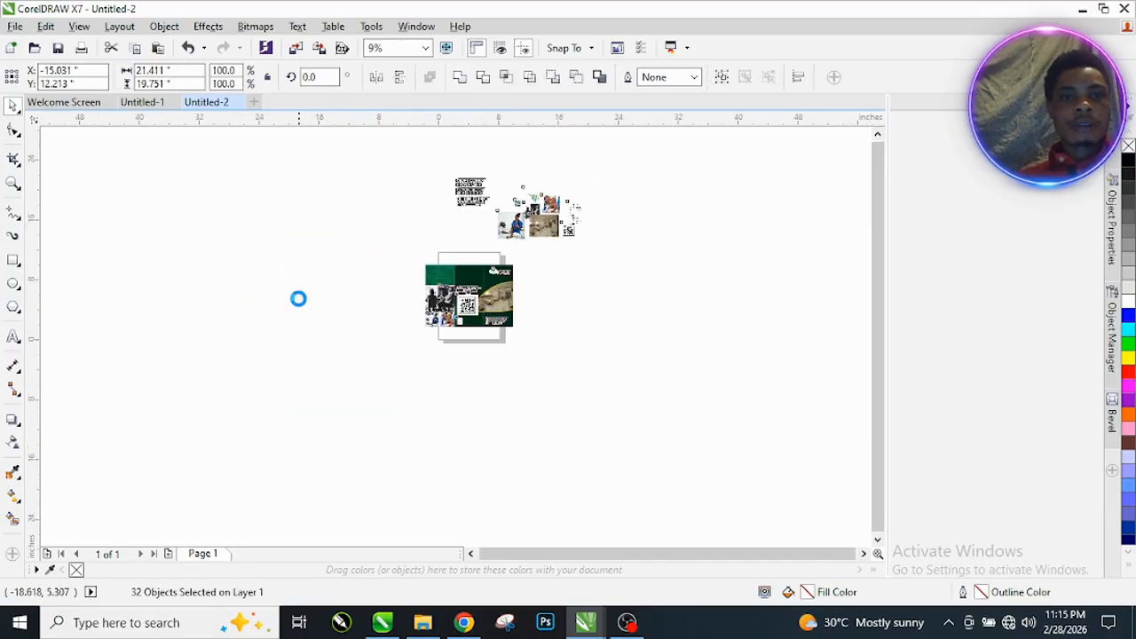
pyautogui.scroll(2, 427, 272)
pyautogui.scroll(-1, 483, 303)
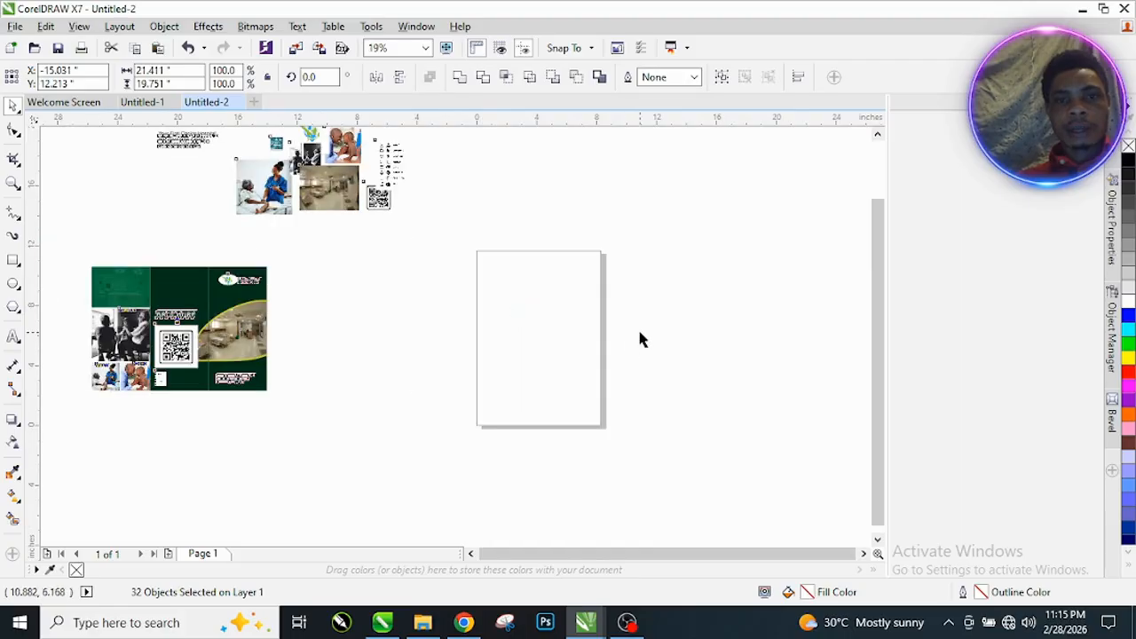
pyautogui.click(622, 341)
# Step: Set the page size to the A4 preset in millimetres with landscape orientation
pyautogui.scroll(2, 592, 328)
pyautogui.scroll(-2, 485, 311)
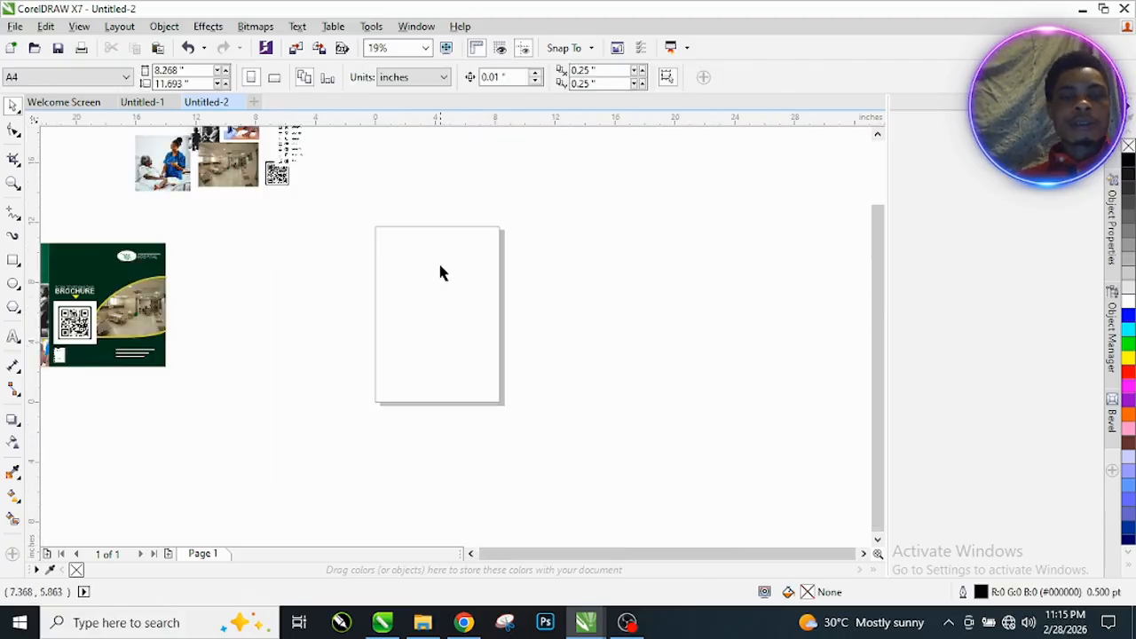
pyautogui.scroll(2, 444, 275)
pyautogui.scroll(-1, 479, 293)
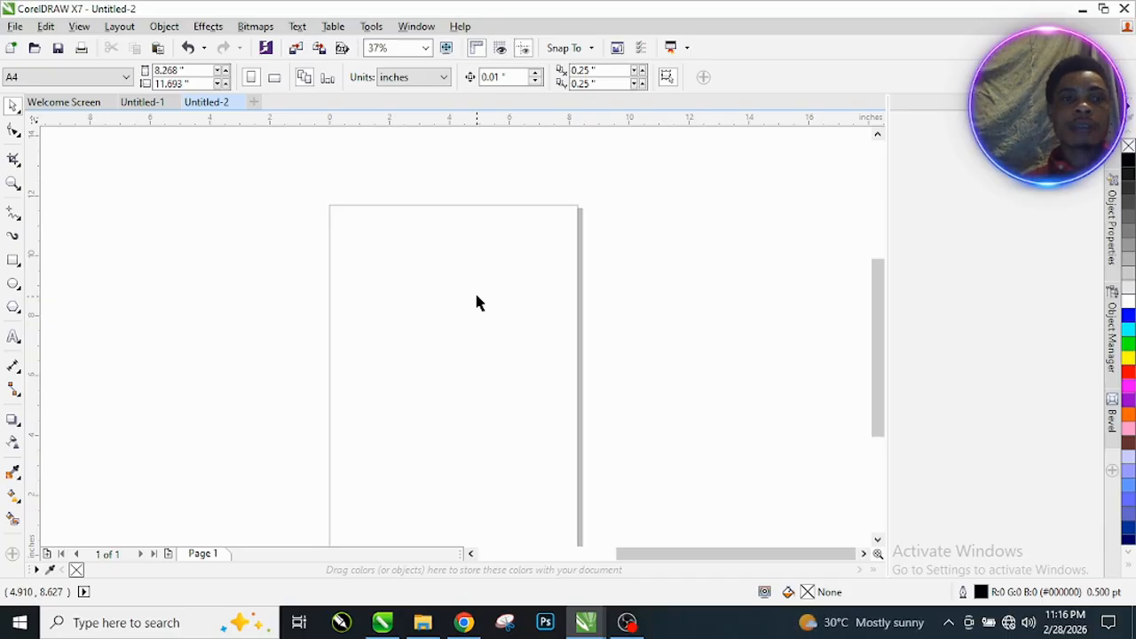
pyautogui.click(37, 80)
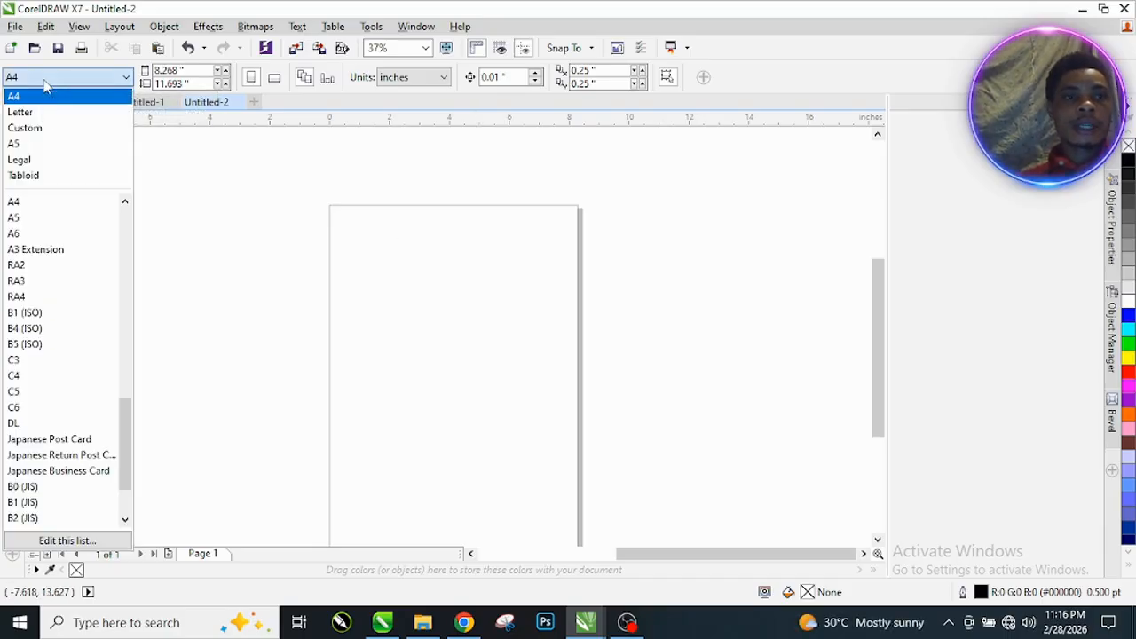
pyautogui.click(28, 209)
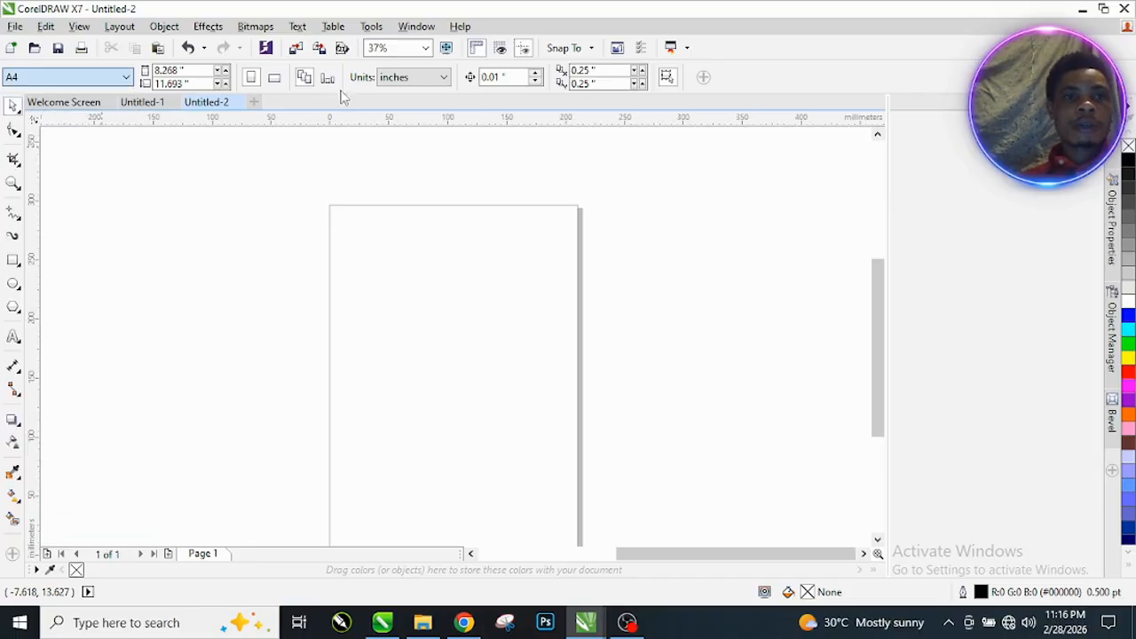
pyautogui.click(275, 78)
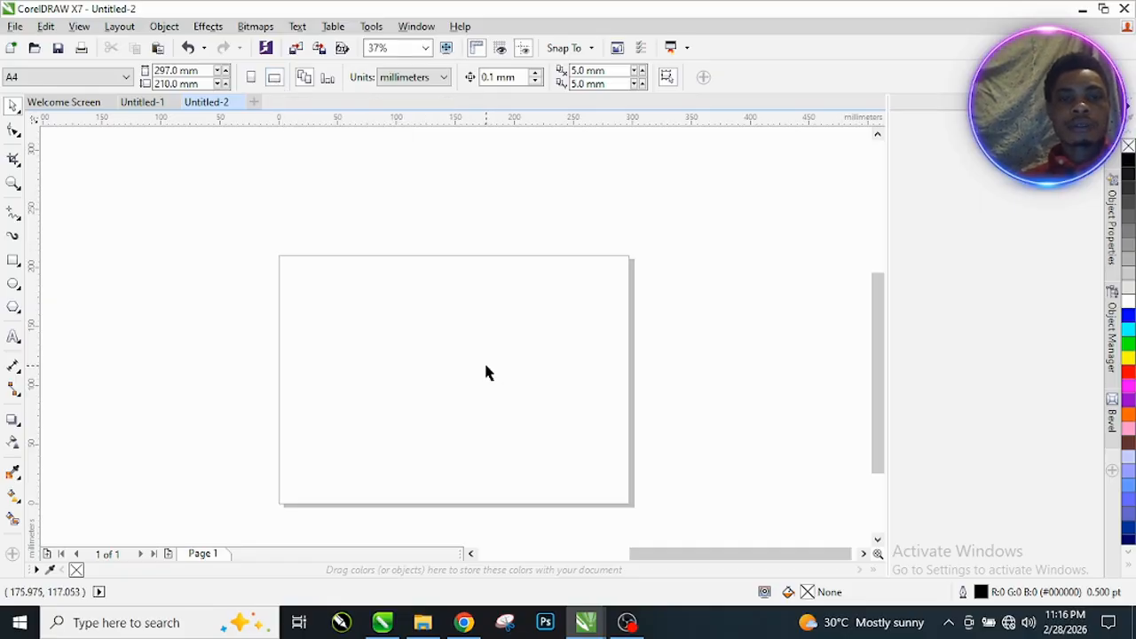
pyautogui.scroll(1, 655, 396)
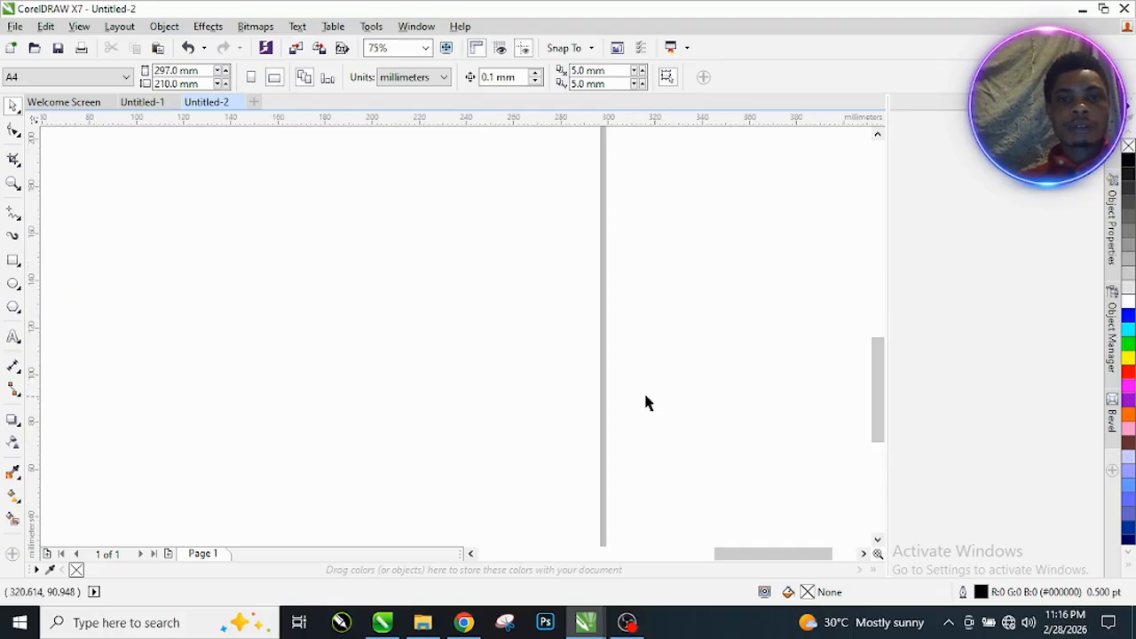
pyautogui.scroll(-2, 565, 310)
pyautogui.scroll(2, 544, 343)
pyautogui.scroll(-1, 544, 348)
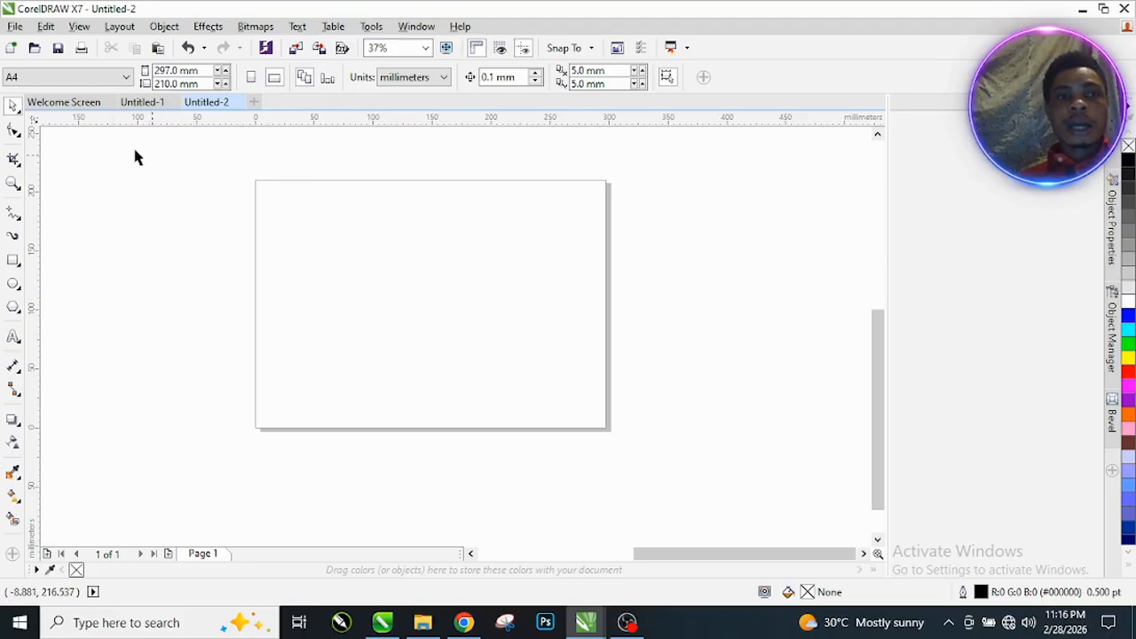
pyautogui.scroll(1, 260, 185)
pyautogui.scroll(-1, 257, 188)
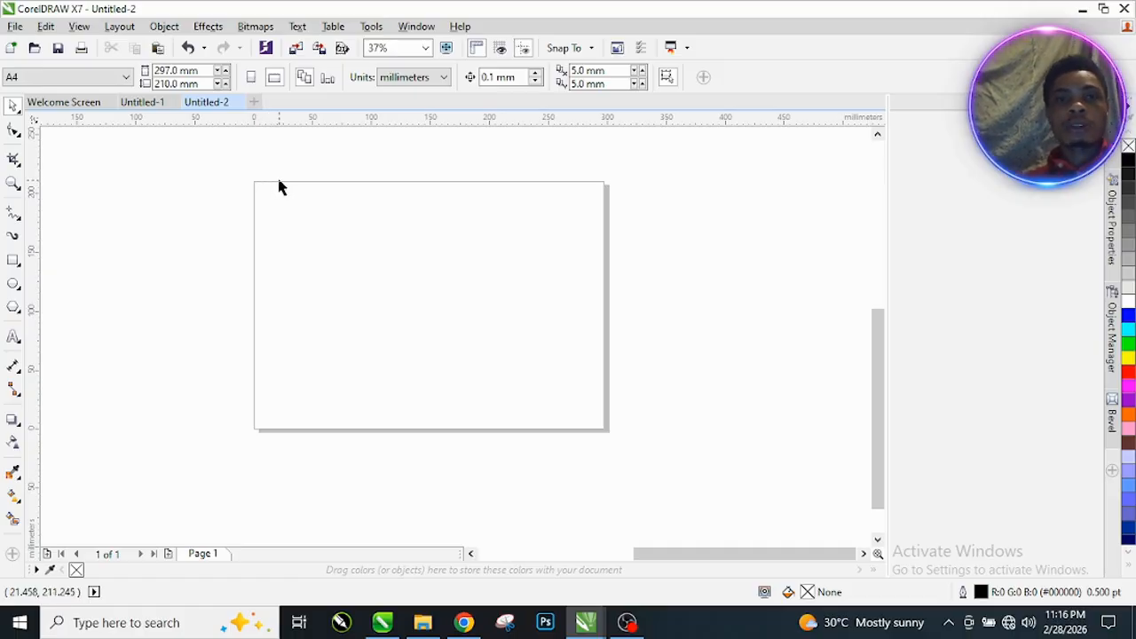
pyautogui.scroll(1, 275, 177)
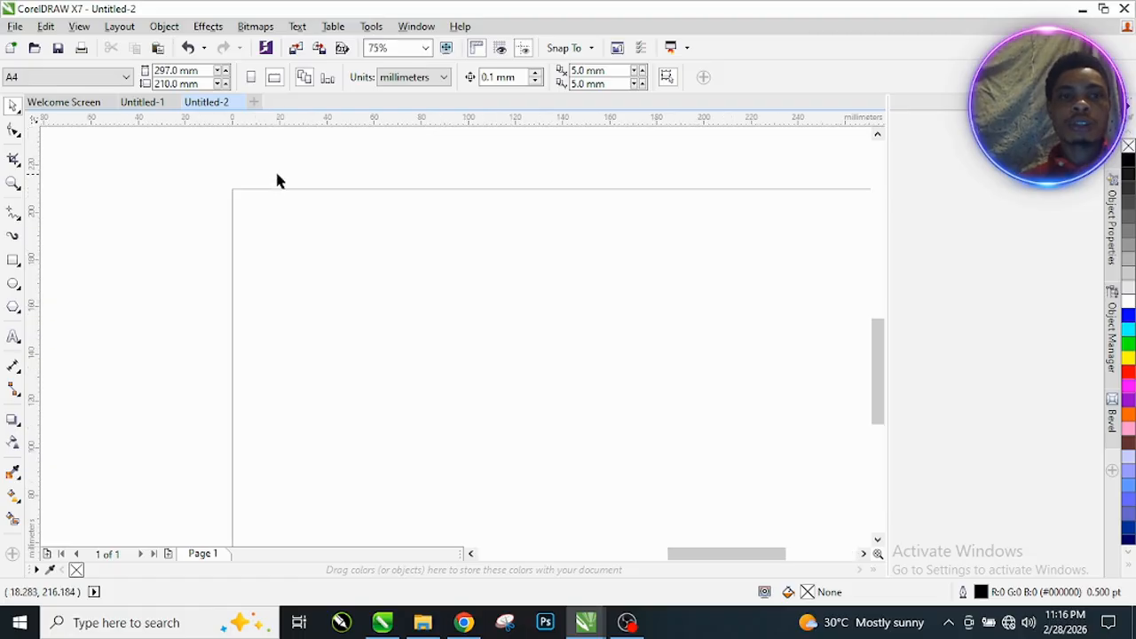
pyautogui.scroll(-1, 299, 187)
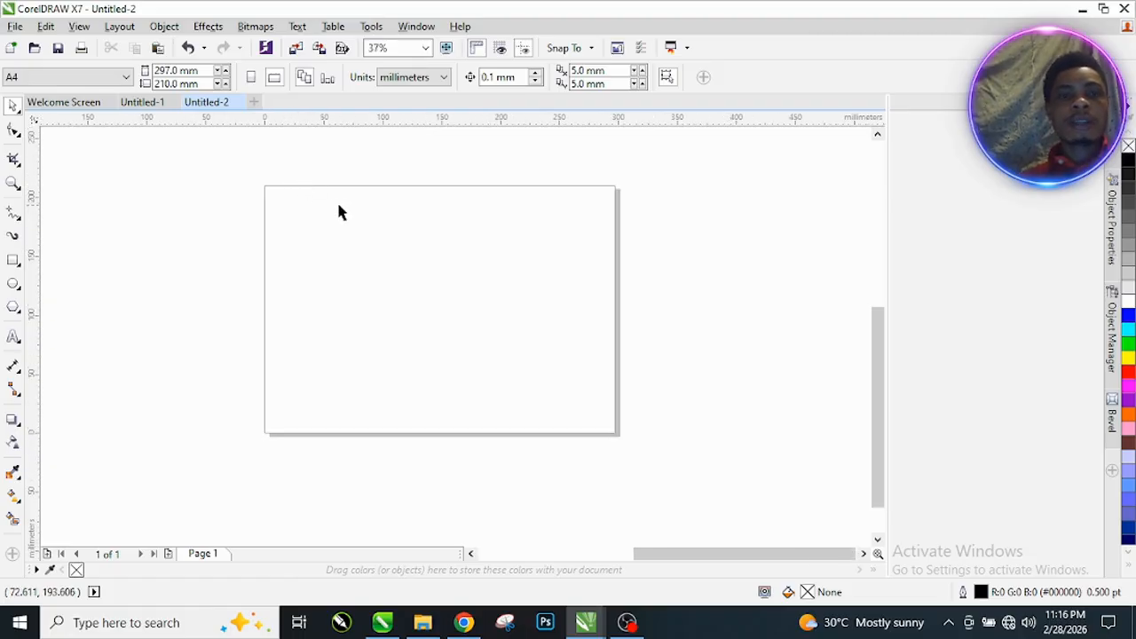
# Step: Add a page-sized rectangle of 297 × 210 mm that exactly covers the page
pyautogui.click(13, 261)
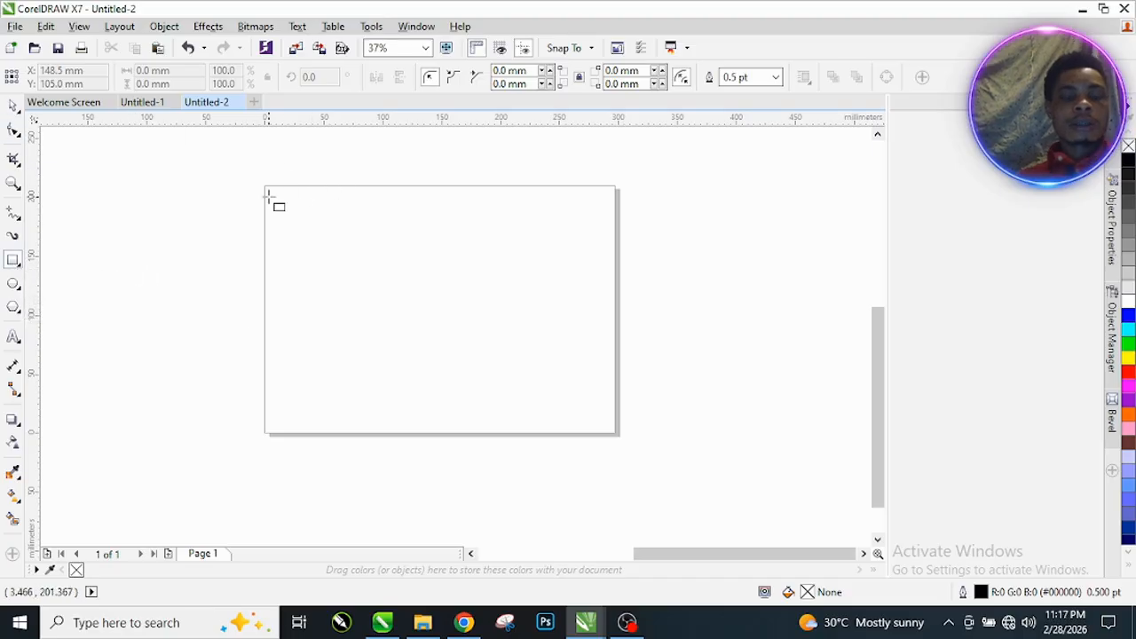
pyautogui.press('space')
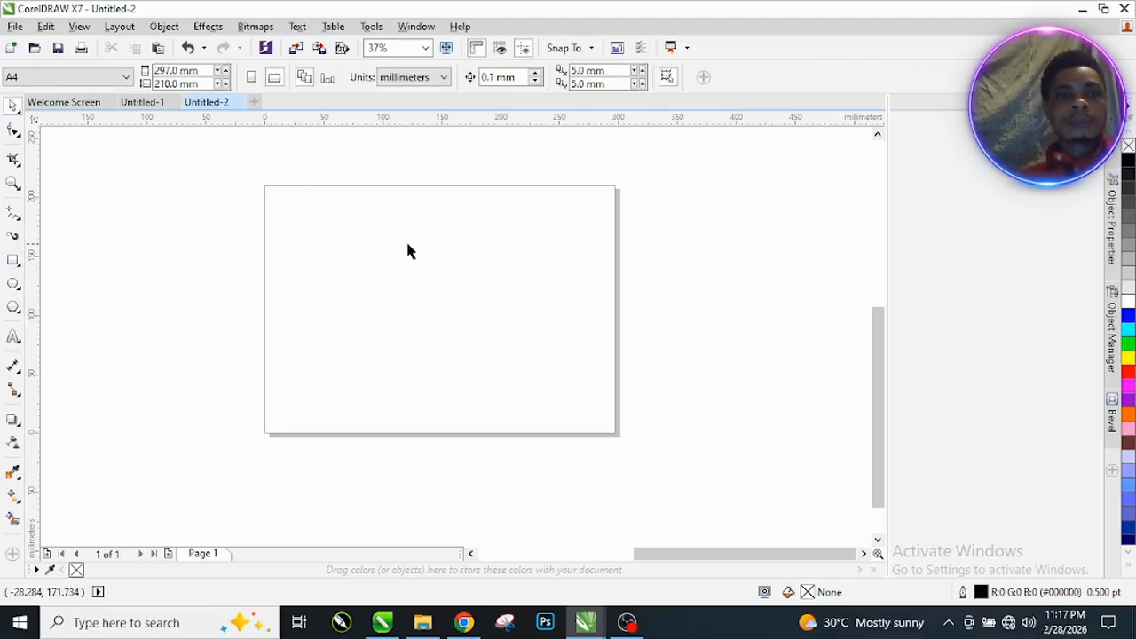
pyautogui.click(14, 260)
pyautogui.doubleClick(13, 260)
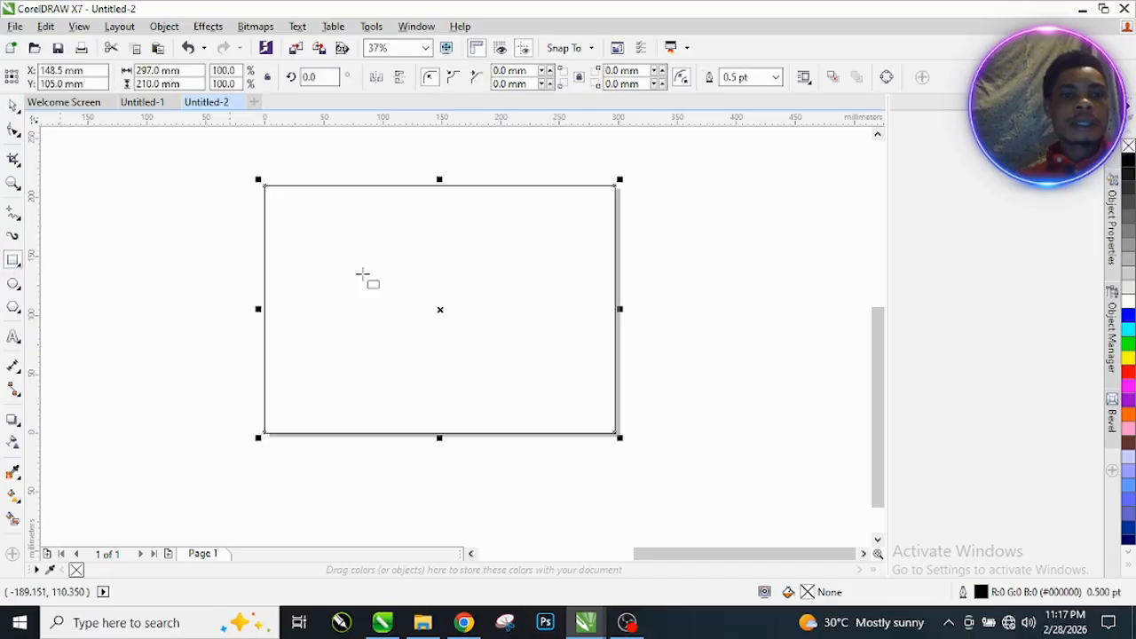
# Step: Try moving the page-sized rectangle out of place, undo the move and deselect the rectangle
pyautogui.click(508, 237)
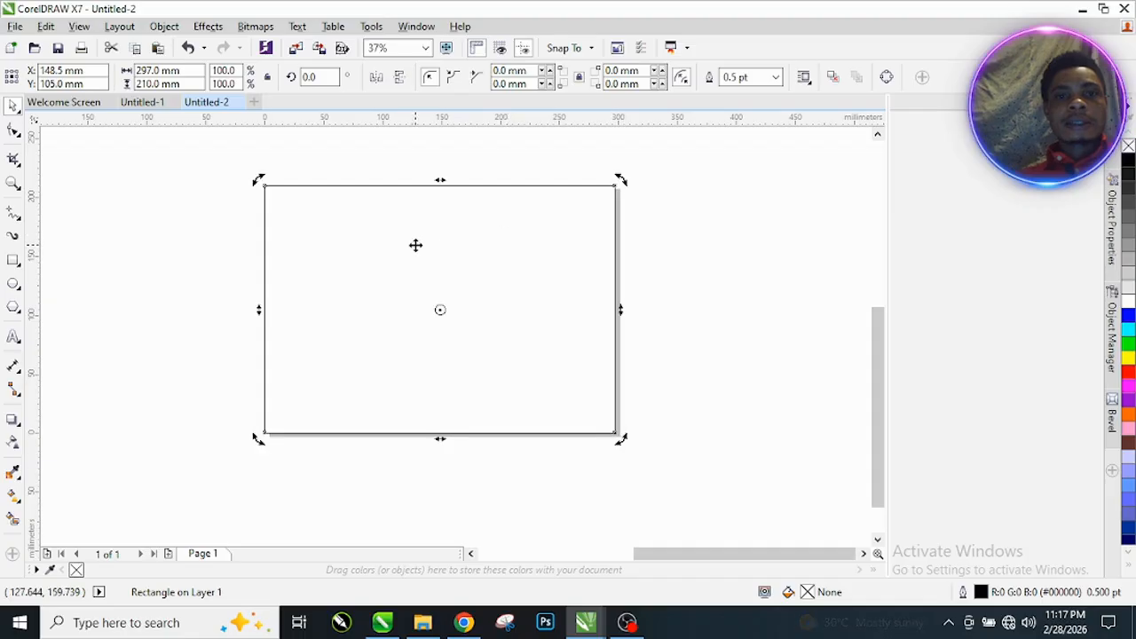
pyautogui.scroll(-2, 435, 245)
pyautogui.moveTo(446, 245)
pyautogui.mouseDown()
pyautogui.moveTo(632, 226)
pyautogui.moveTo(641, 240)
pyautogui.moveTo(447, 254)
pyautogui.mouseUp()
pyautogui.scroll(2, 447, 254)
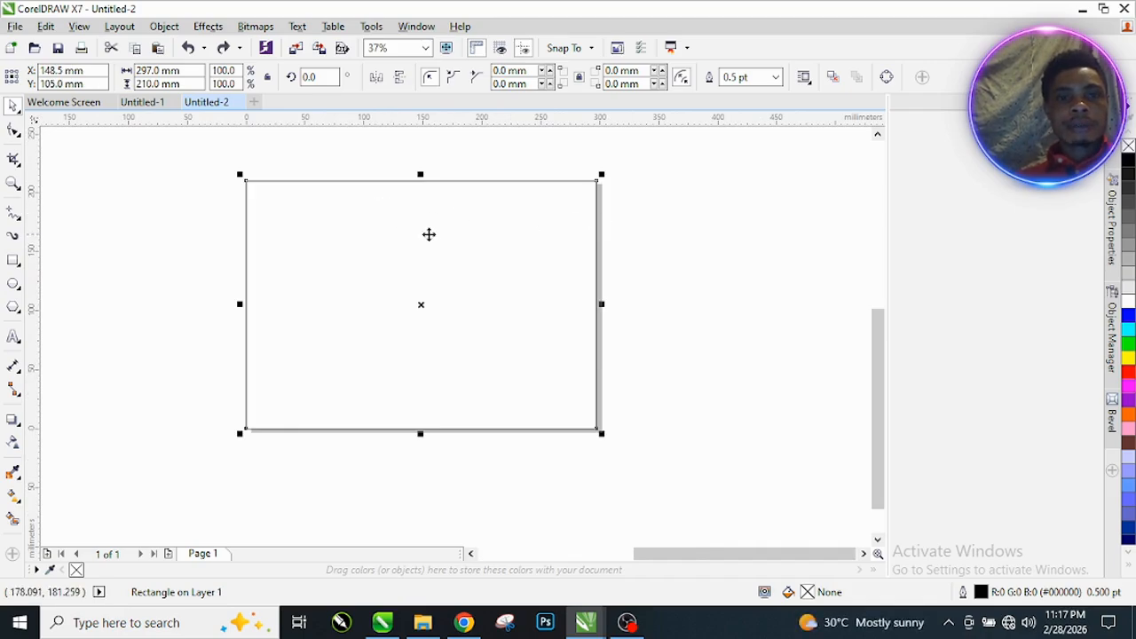
pyautogui.click(248, 176)
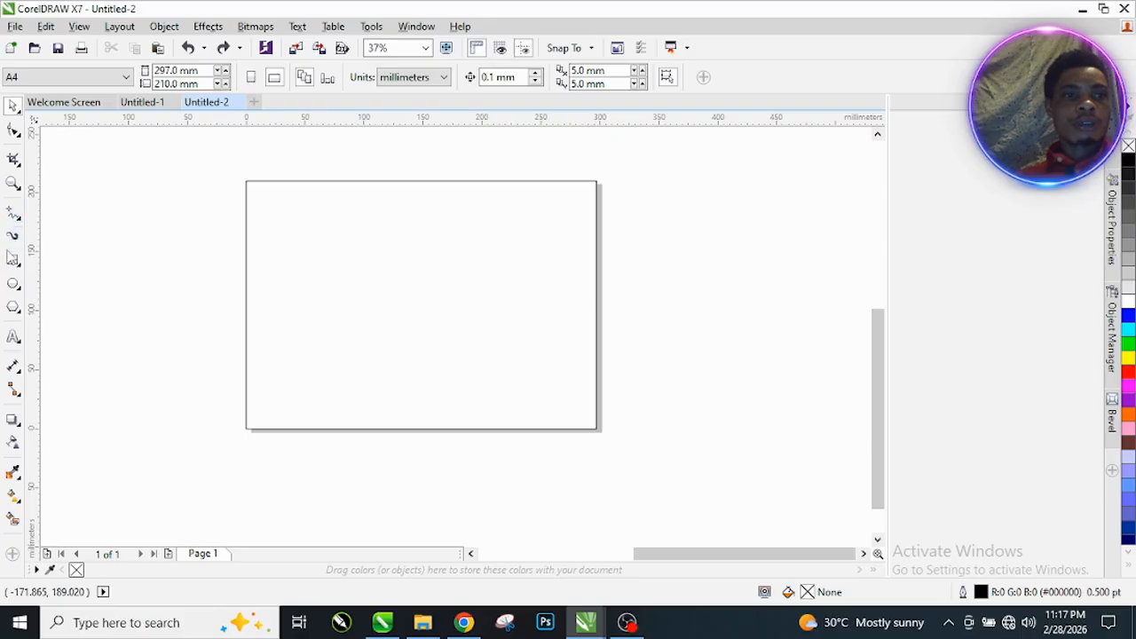
# Step: Draw a second rectangle by hand, offset to the left over the page, and delete it
pyautogui.click(12, 258)
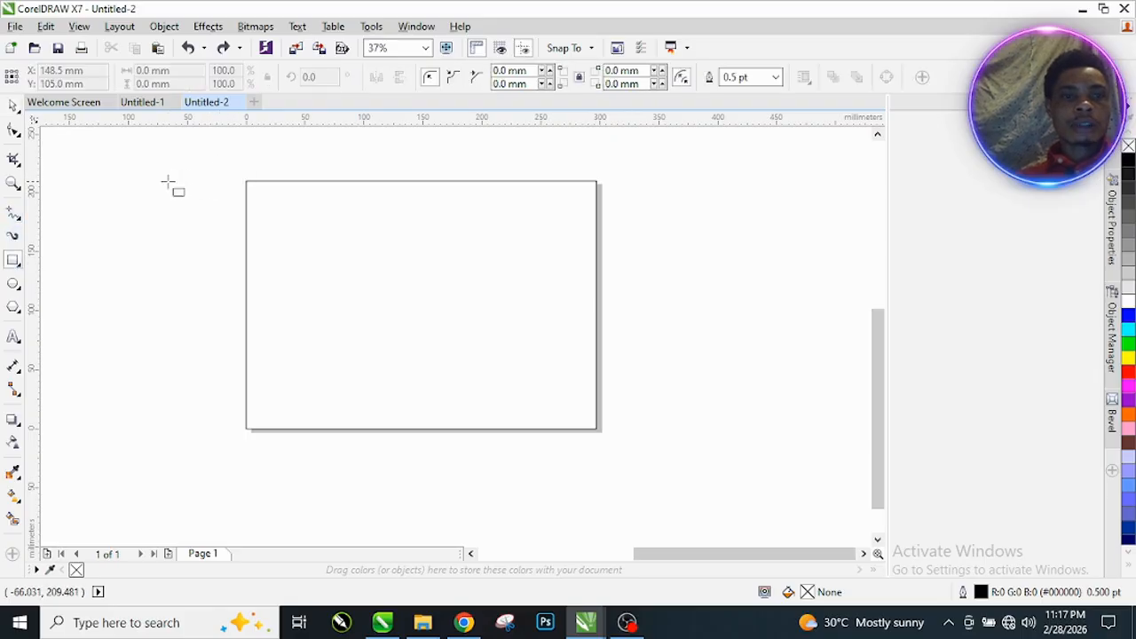
pyautogui.moveTo(199, 177); pyautogui.dragTo(579, 415)
pyautogui.hotkey('ctrl', 'v')
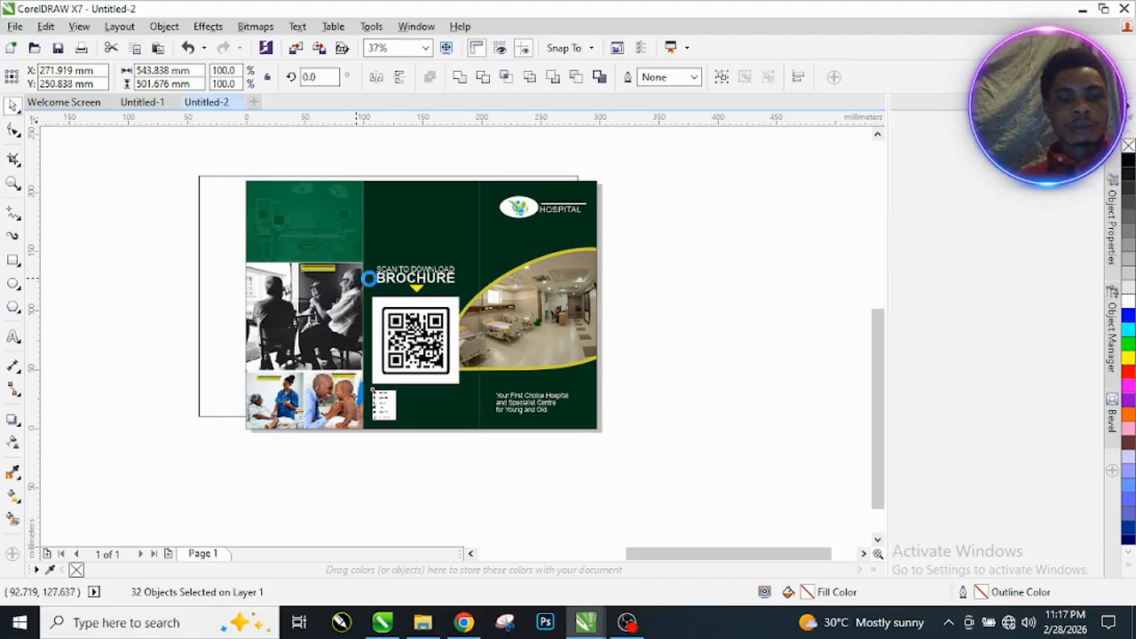
pyautogui.hotkey('ctrl', 'z')
pyautogui.scroll(-1, 504, 270)
pyautogui.click(417, 271)
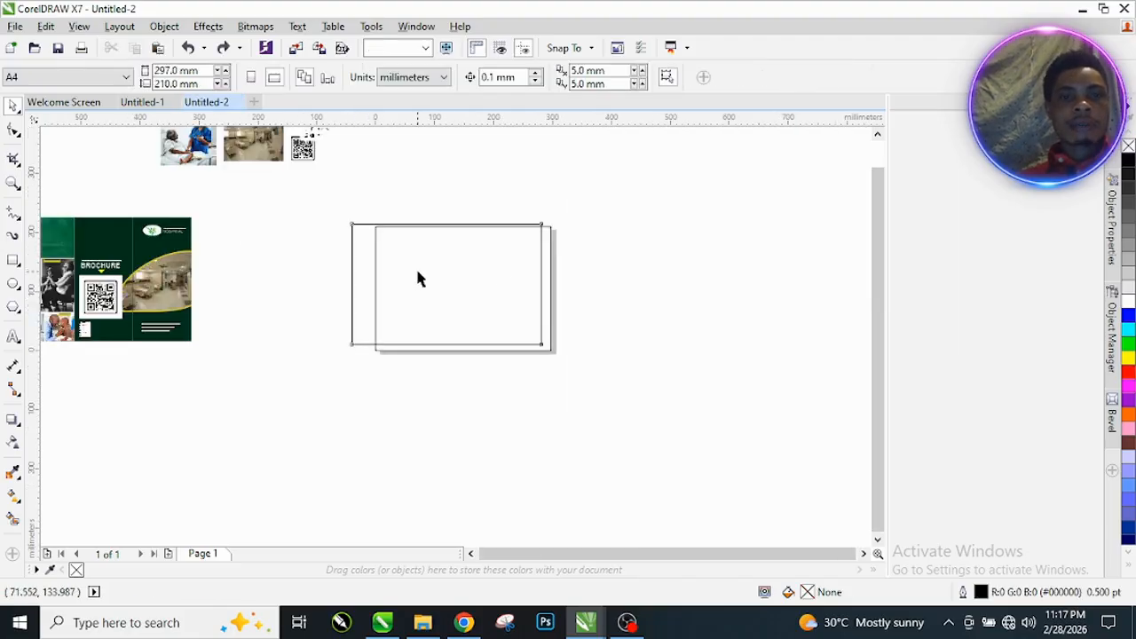
pyautogui.scroll(1, 487, 260)
pyautogui.press('Delete')
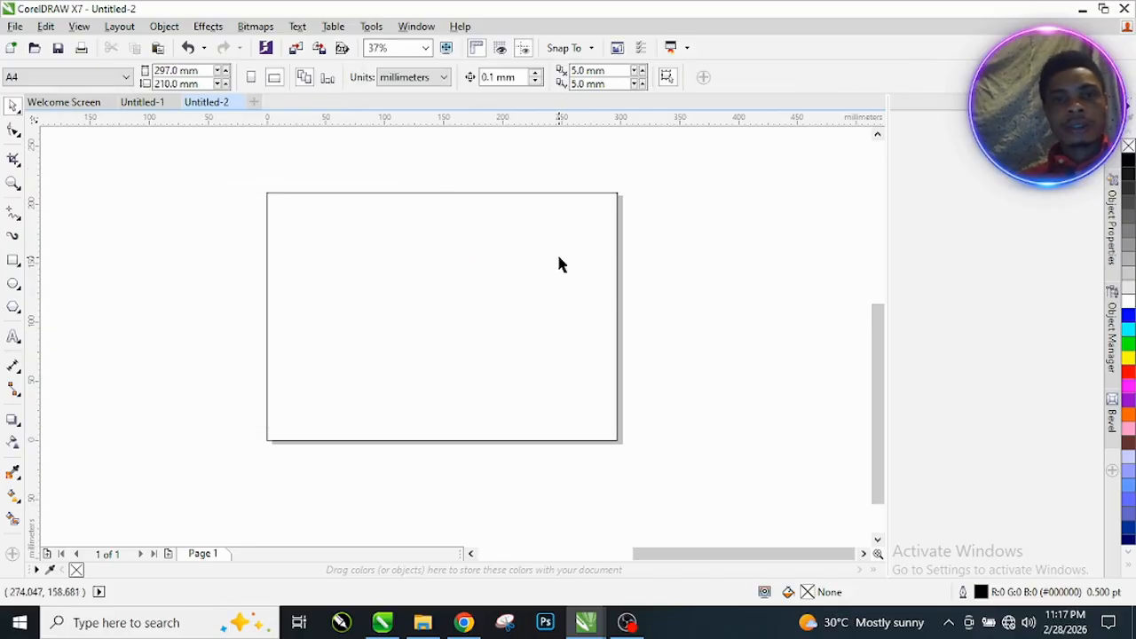
# Step: Move the page-sized rectangle up and to the right off the page, and undo the move
pyautogui.click(558, 255)
pyautogui.scroll(1, 579, 285)
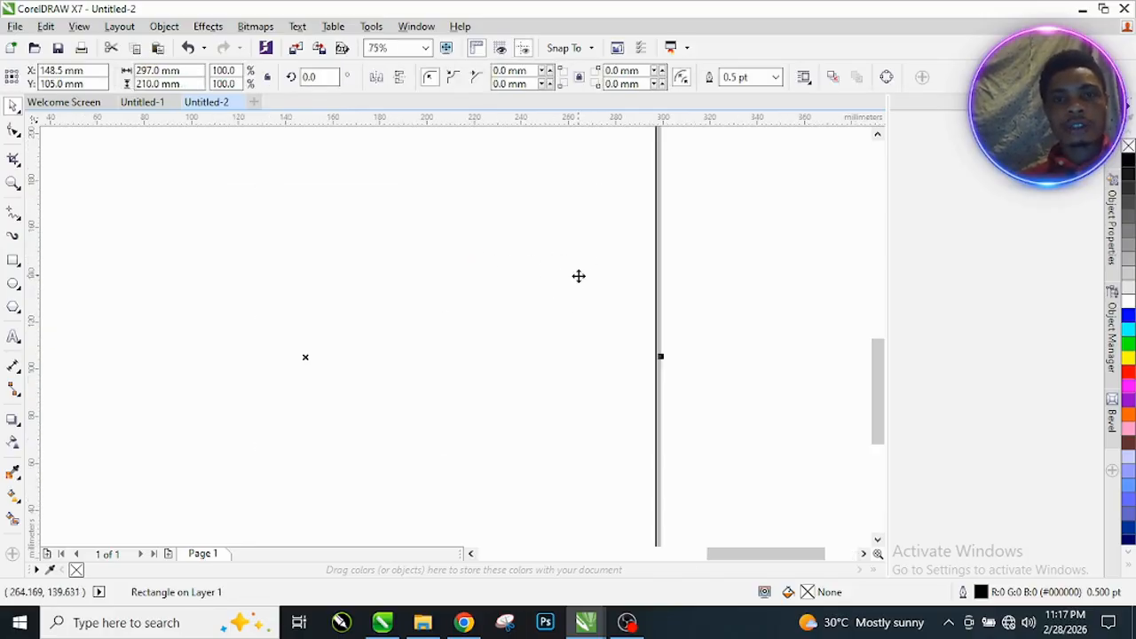
pyautogui.scroll(-1, 576, 267)
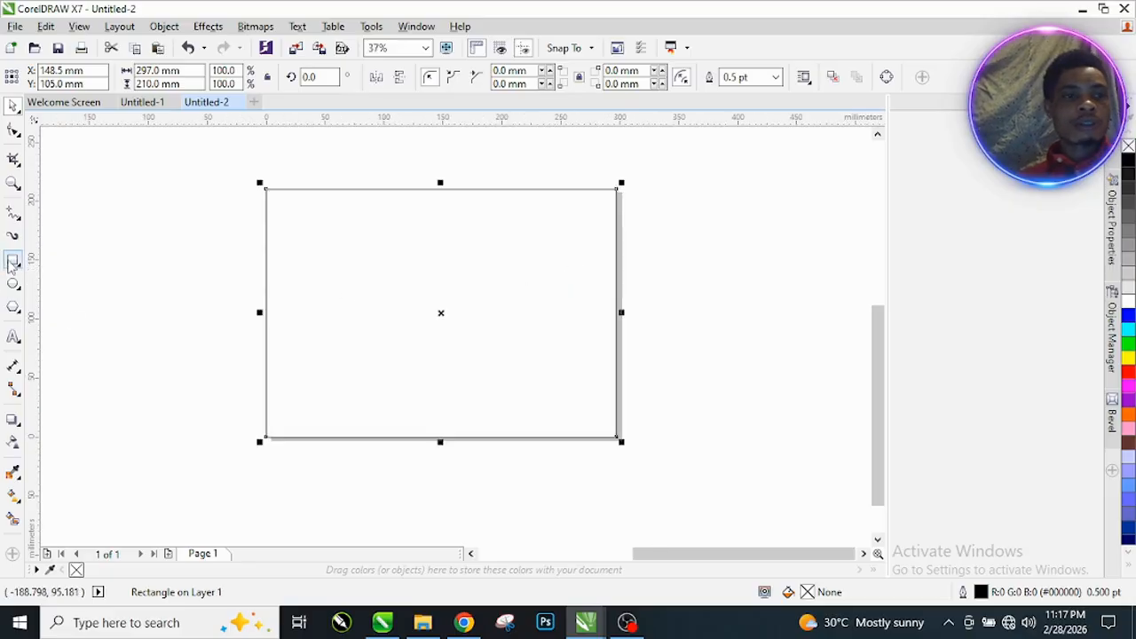
pyautogui.moveTo(318, 235); pyautogui.dragTo(508, 208)
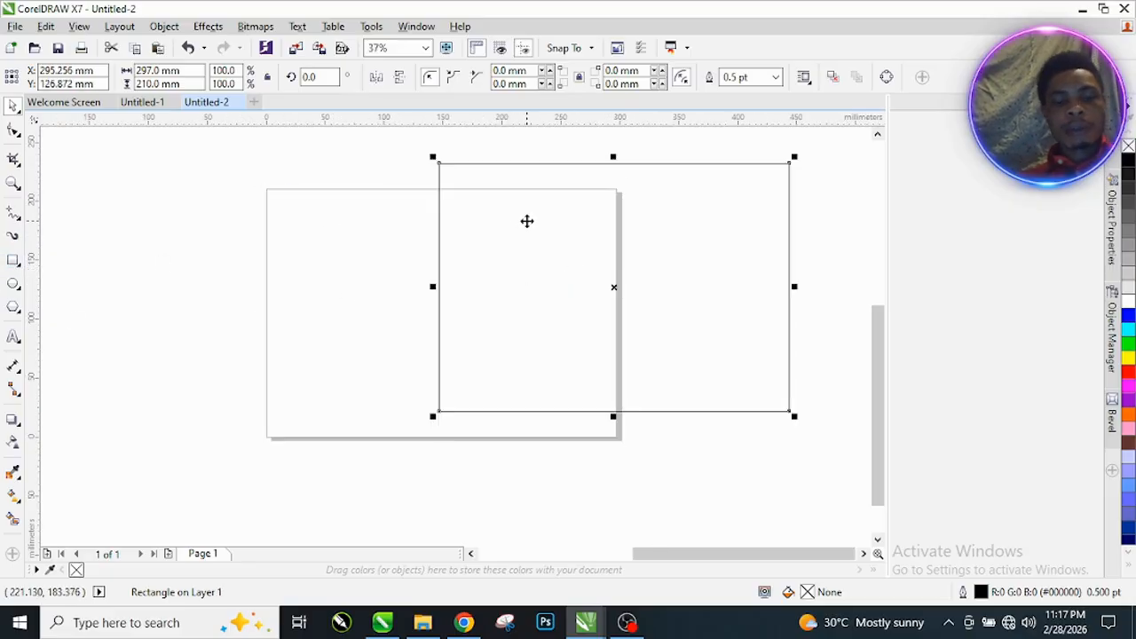
pyautogui.hotkey('ctrl', 'z')
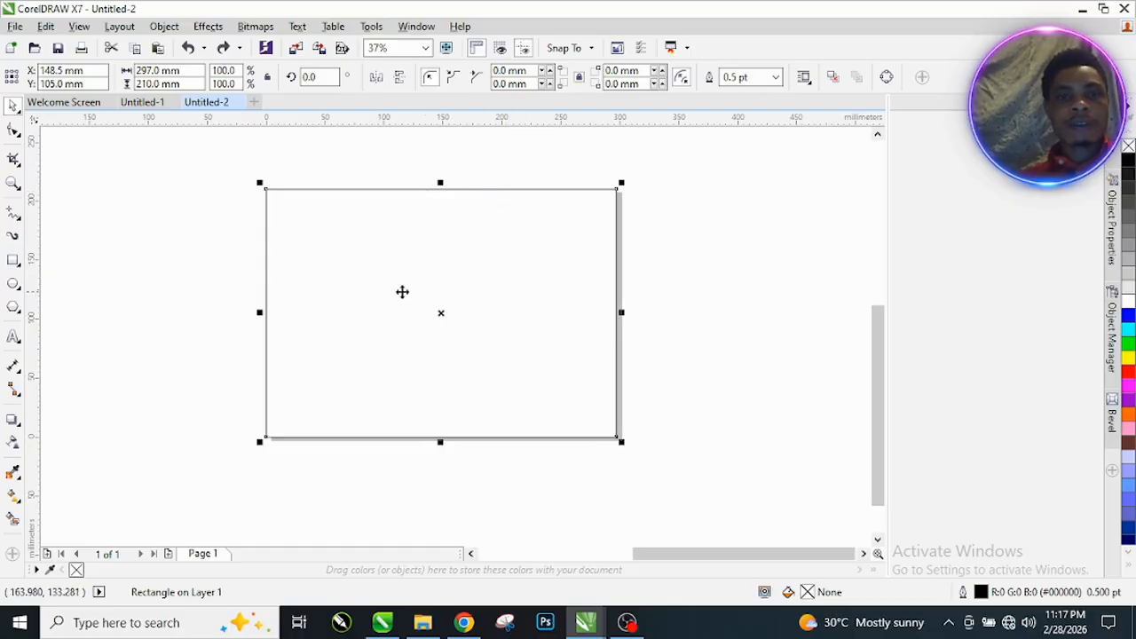
pyautogui.scroll(1, 240, 315)
pyautogui.scroll(-1, 271, 315)
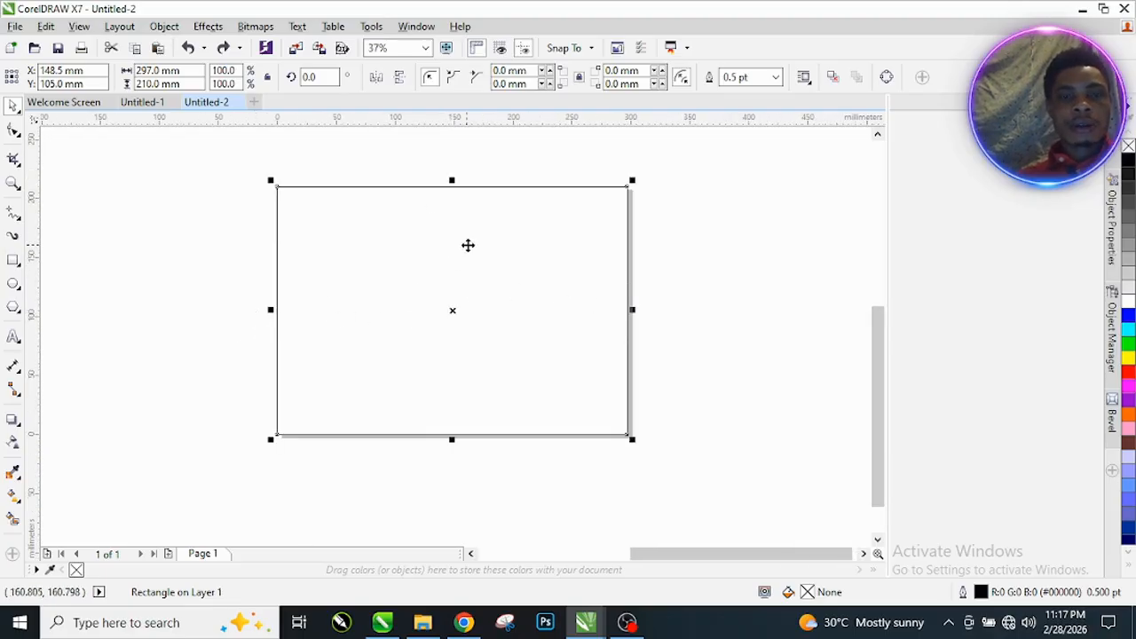
pyautogui.scroll(2, 467, 245)
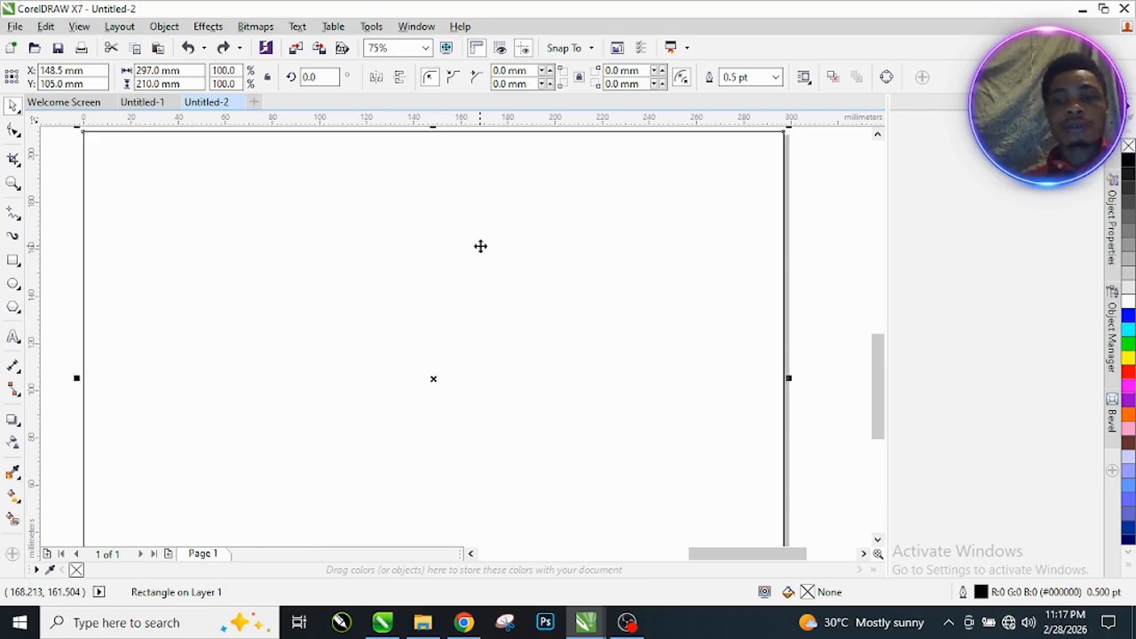
pyautogui.scroll(-2, 464, 231)
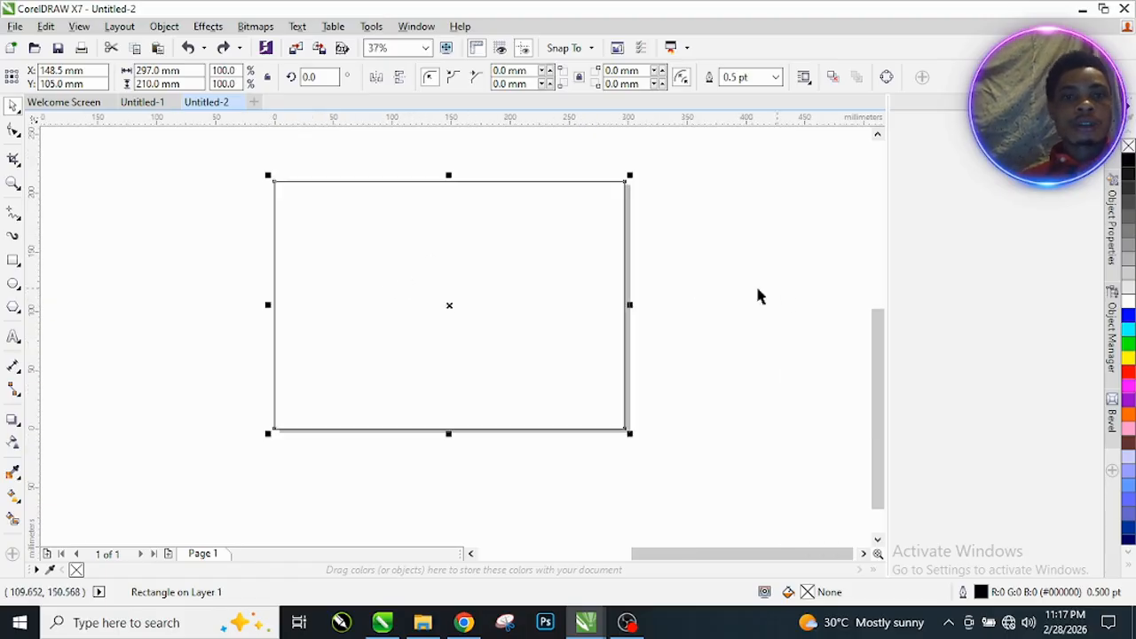
pyautogui.moveTo(631, 304); pyautogui.dragTo(400, 314)
pyautogui.click(643, 293)
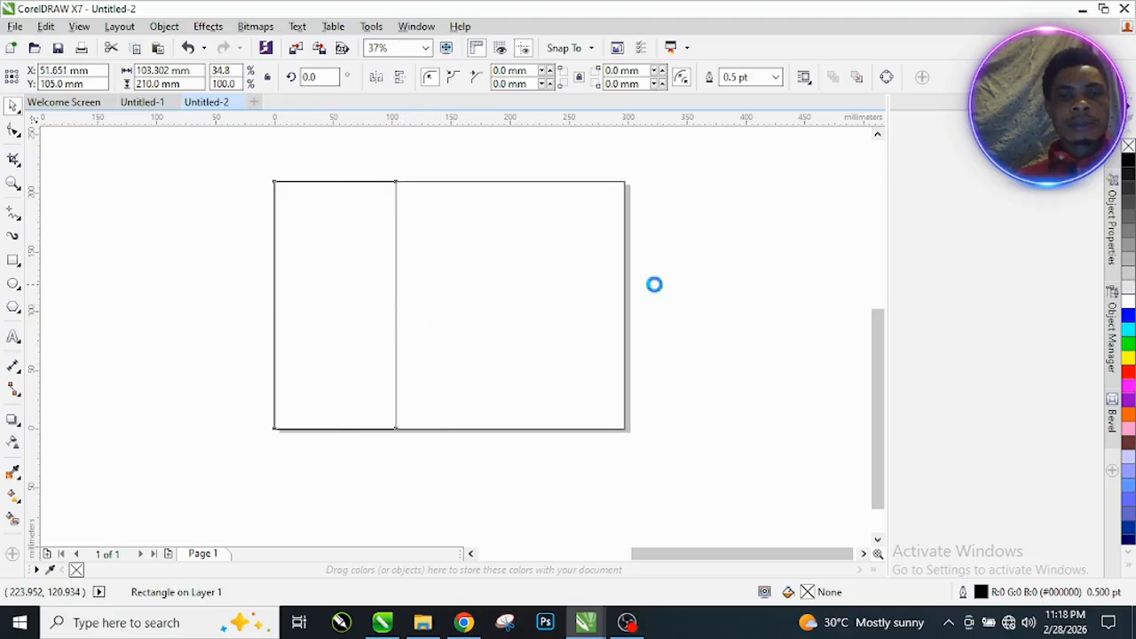
pyautogui.hotkey('ctrl', 'z')
# Step: Narrow the page-sized rectangle to about 99.8 mm from its right side and mirror-copy it twice sideways, making three adjoining full-height panels
pyautogui.moveTo(628, 305); pyautogui.dragTo(398, 316)
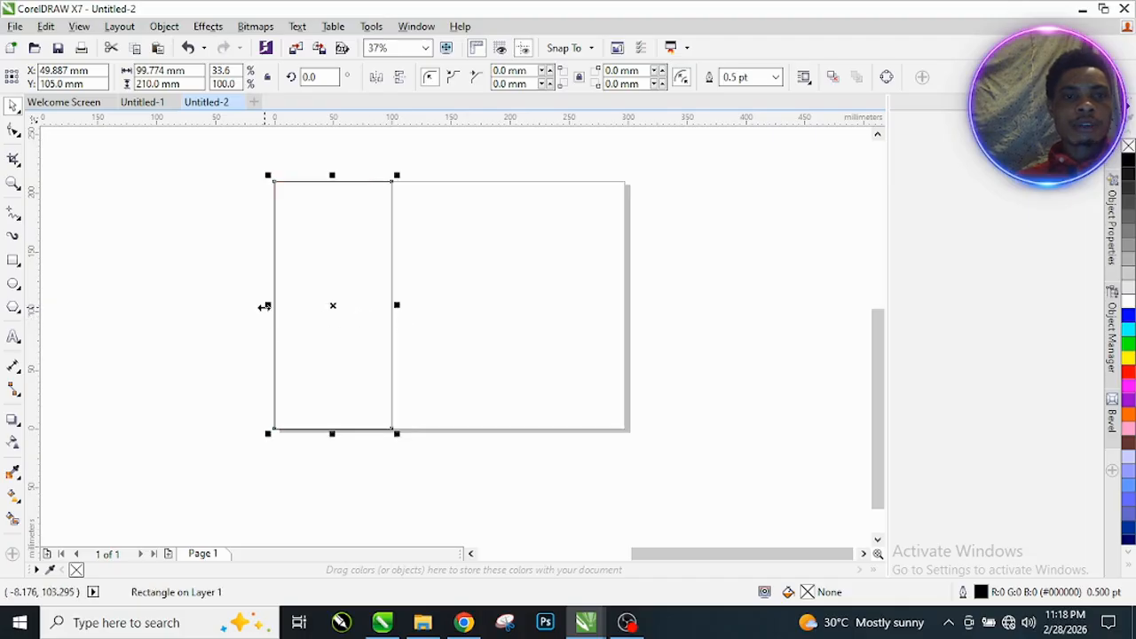
pyautogui.moveTo(265, 307); pyautogui.dragTo(550, 317)
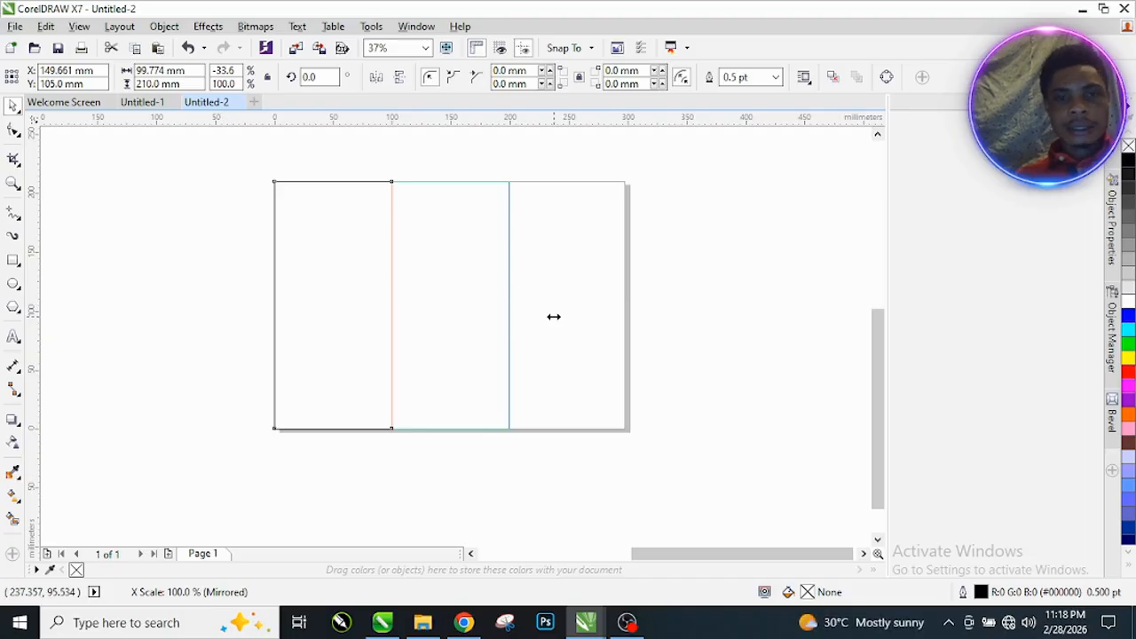
pyautogui.moveTo(553, 316); pyautogui.dragTo(555, 314)
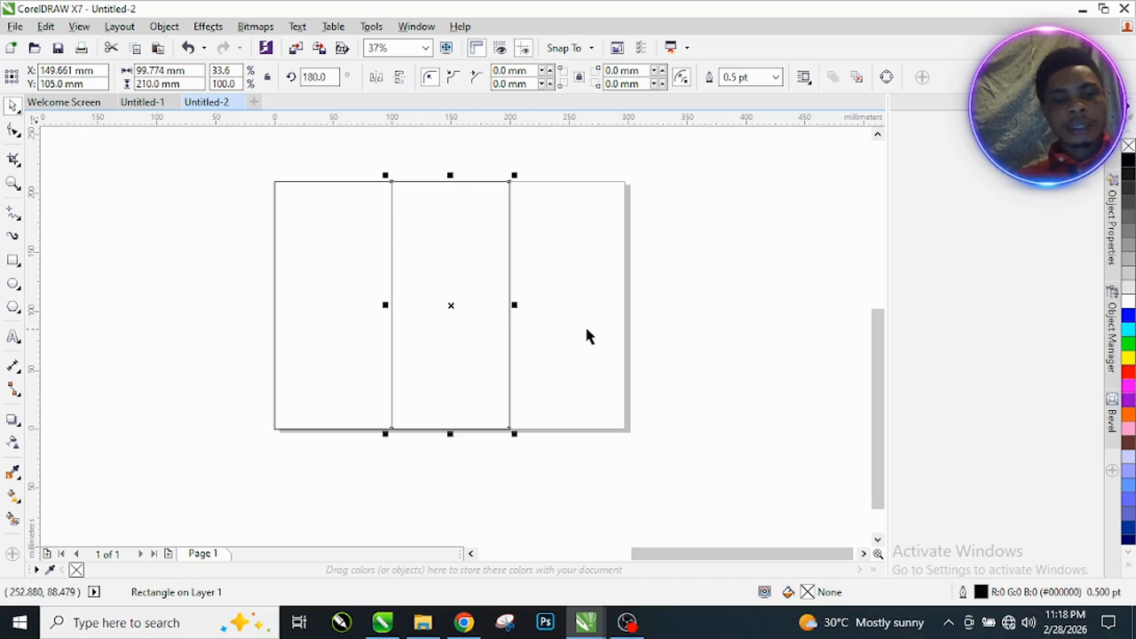
pyautogui.click(621, 333)
pyautogui.click(661, 275)
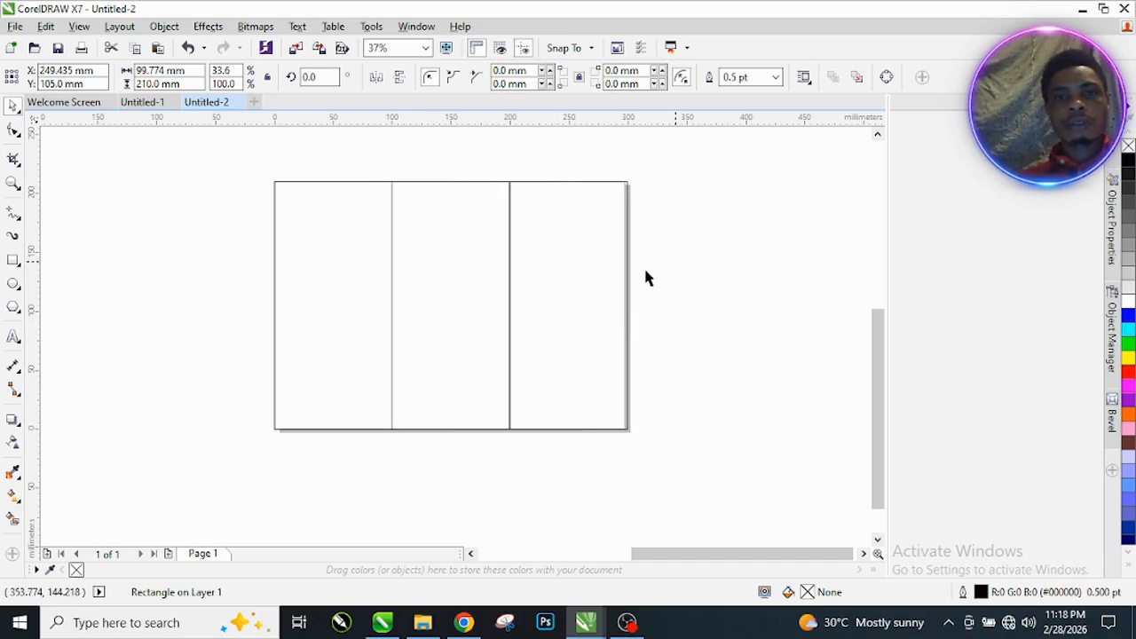
# Step: Move the three panels apart from each other and undo the moves
pyautogui.moveTo(568, 267); pyautogui.dragTo(678, 252)
pyautogui.moveTo(461, 300); pyautogui.dragTo(496, 424)
pyautogui.moveTo(330, 313); pyautogui.dragTo(211, 325)
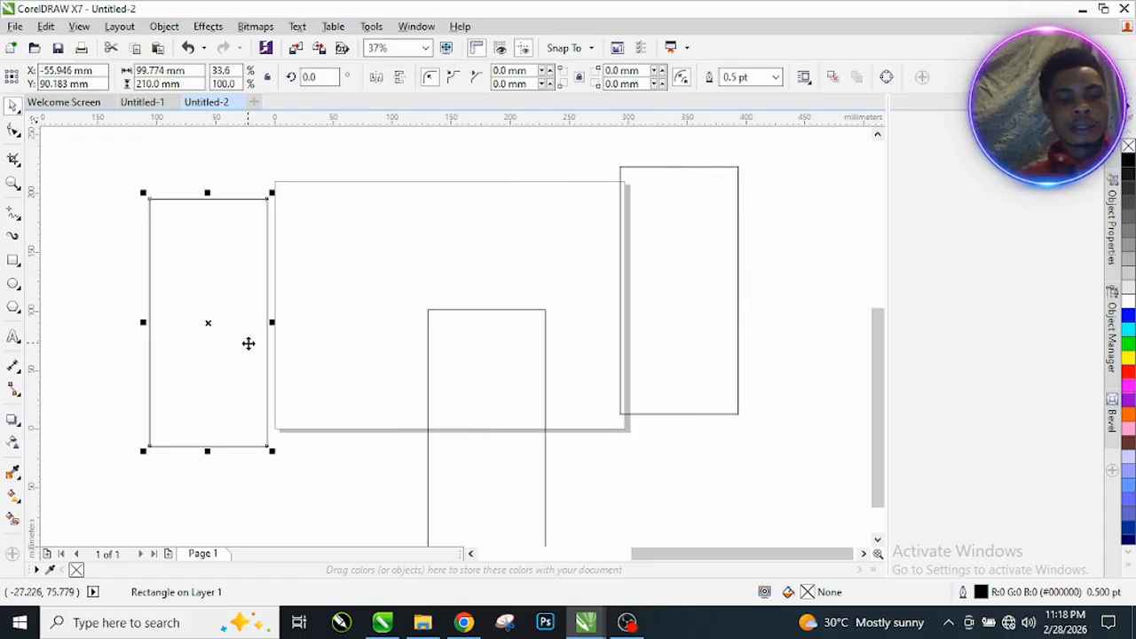
pyautogui.hotkey('ctrl', 'z')
pyautogui.hotkey('ctrl', 'z')
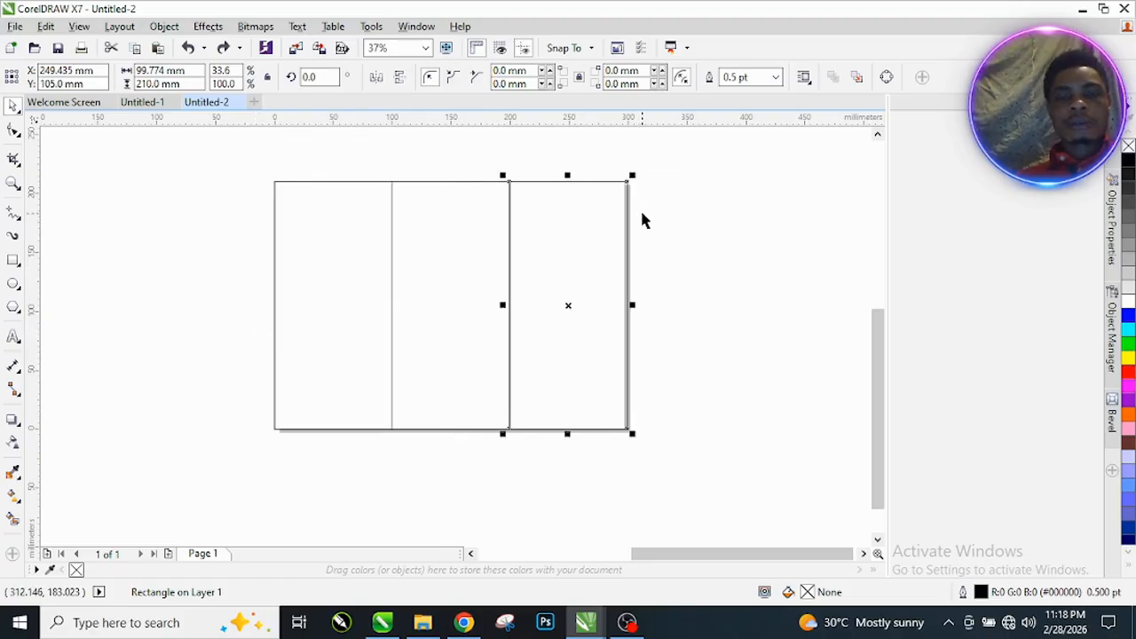
pyautogui.click(347, 274)
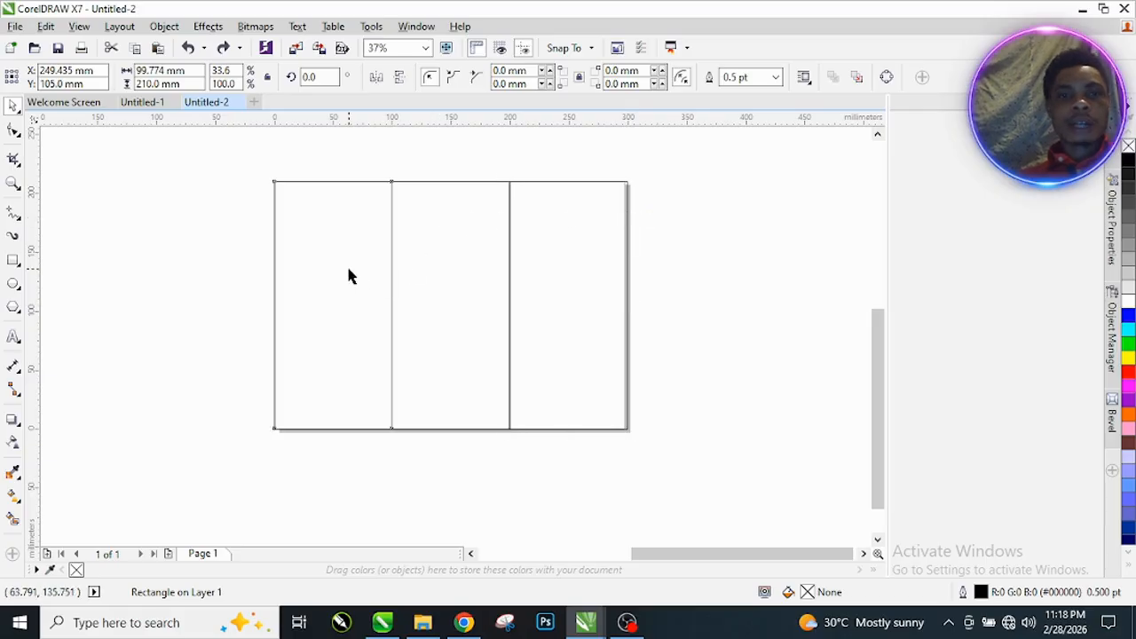
pyautogui.click(445, 257)
pyautogui.click(597, 254)
pyautogui.scroll(2, 471, 208)
pyautogui.scroll(1, 468, 203)
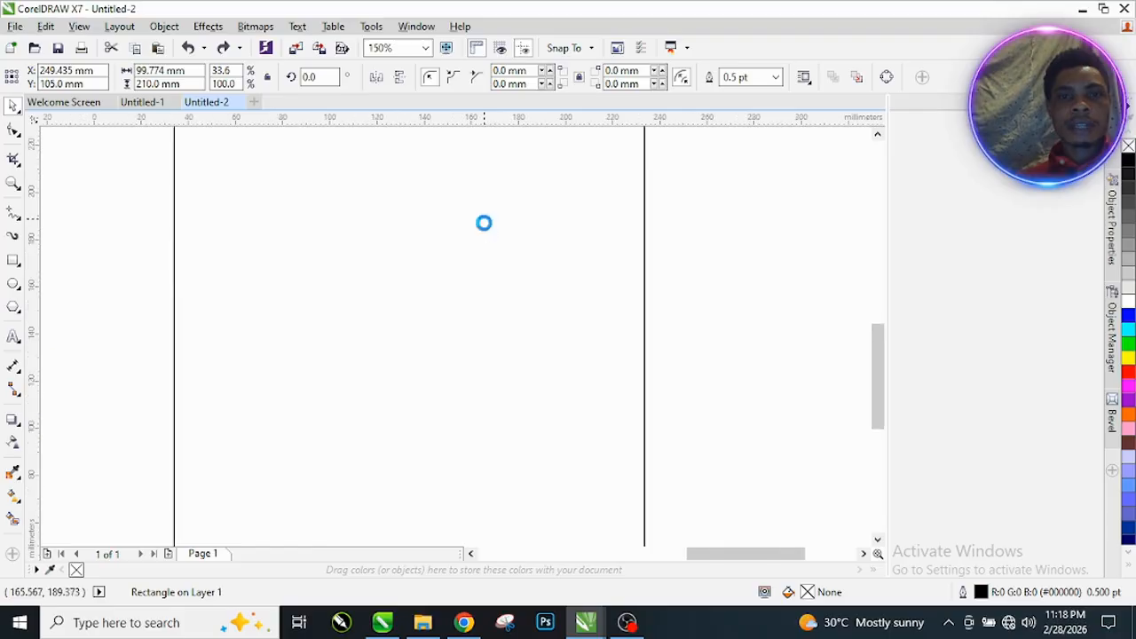
pyautogui.scroll(-2, 483, 223)
pyautogui.click(569, 221)
pyautogui.click(490, 180)
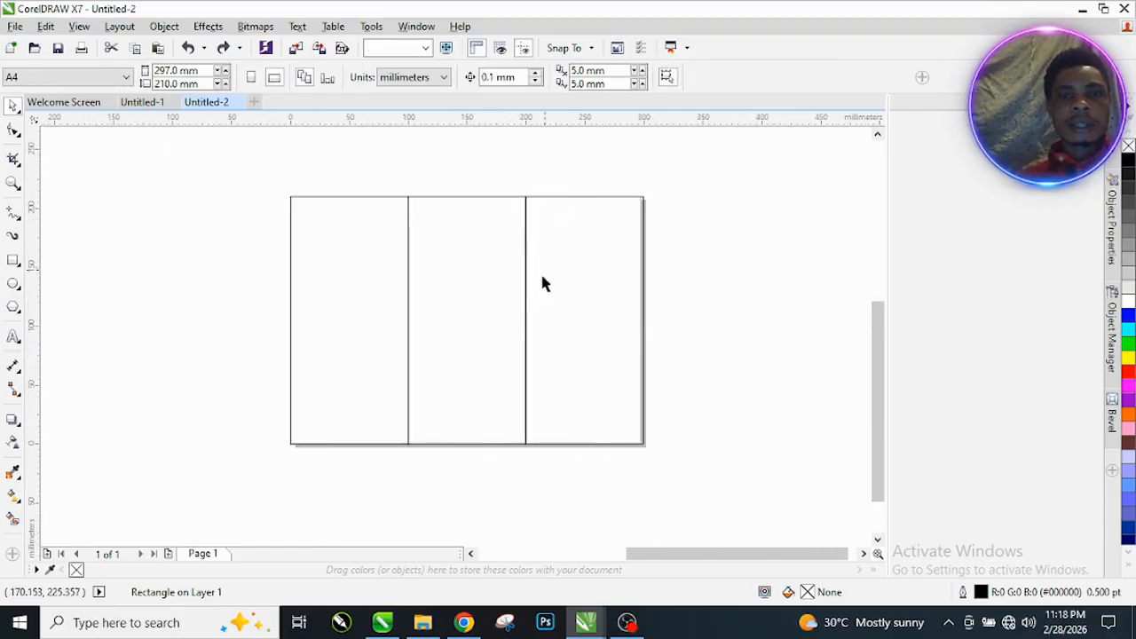
# Step: Fill the middle panel with green, the right panel with cyan and the left panel with blue
pyautogui.click(482, 299)
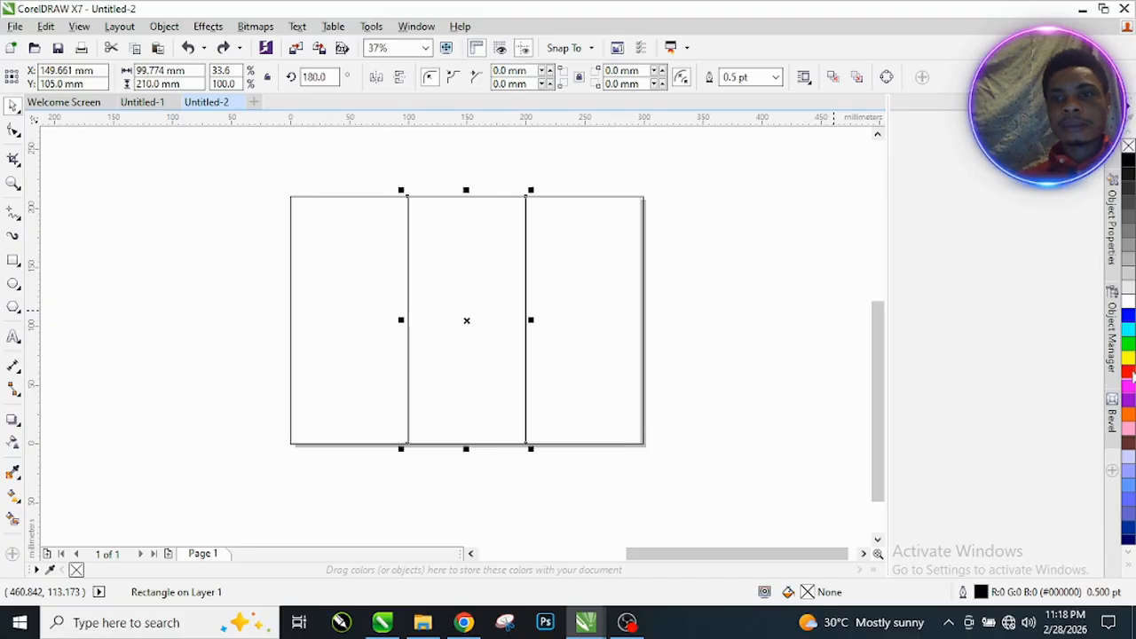
pyautogui.click(1127, 344)
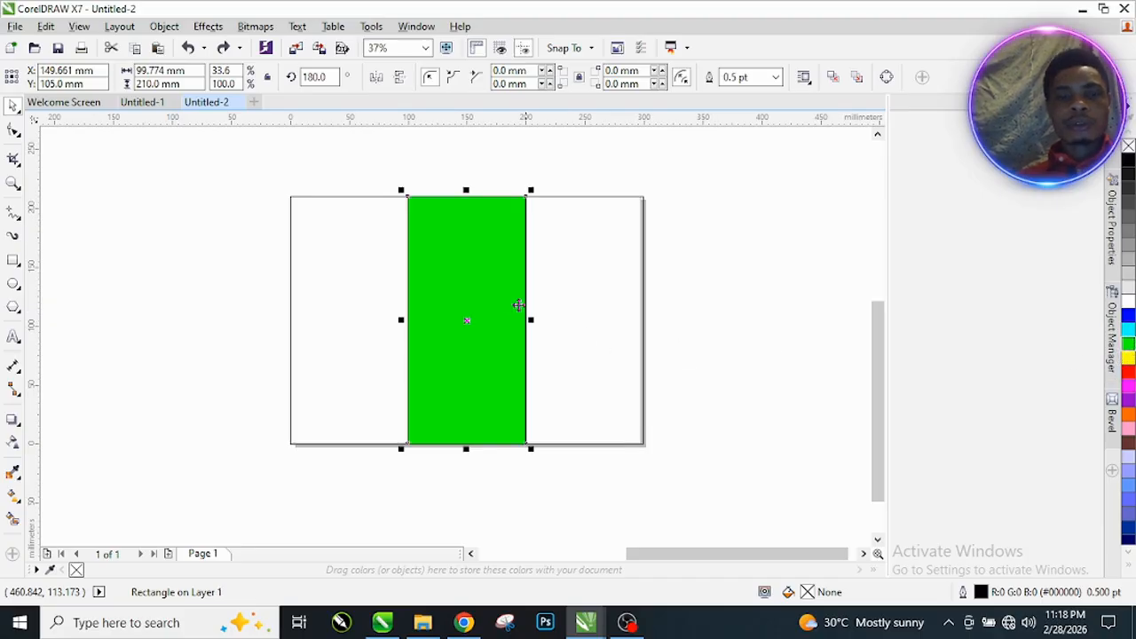
pyautogui.click(573, 299)
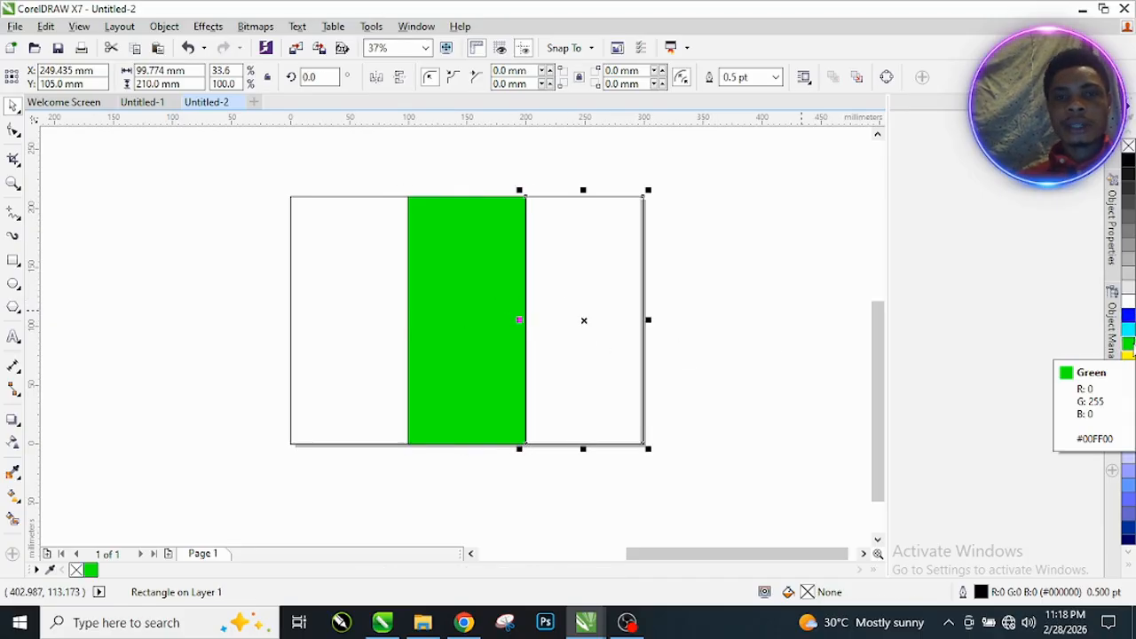
pyautogui.click(1128, 344)
pyautogui.click(1127, 330)
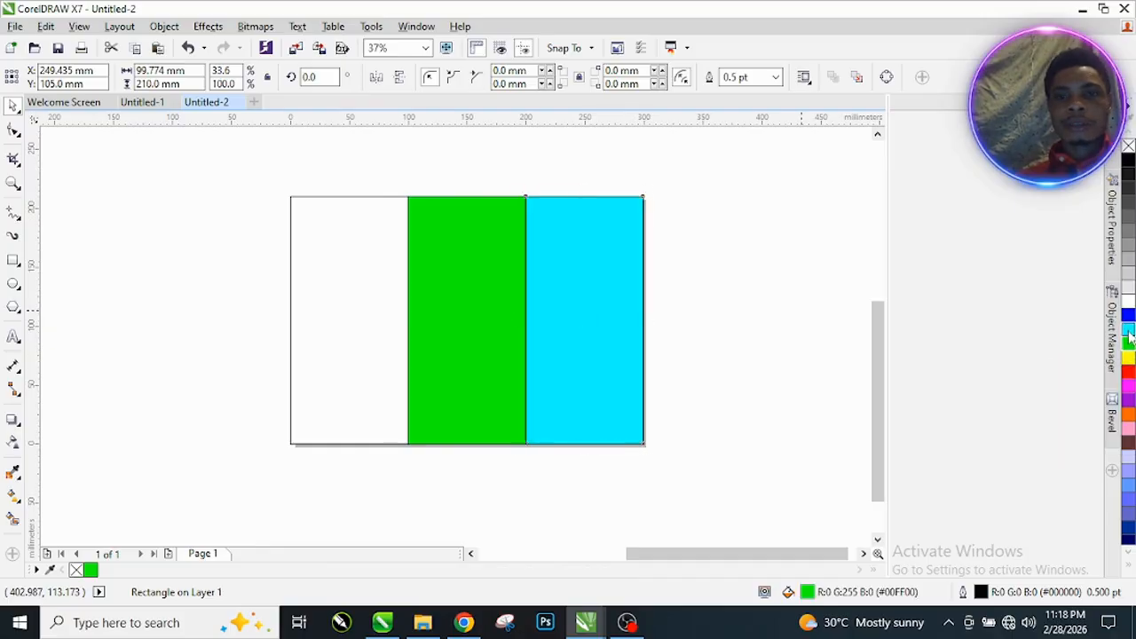
pyautogui.click(306, 322)
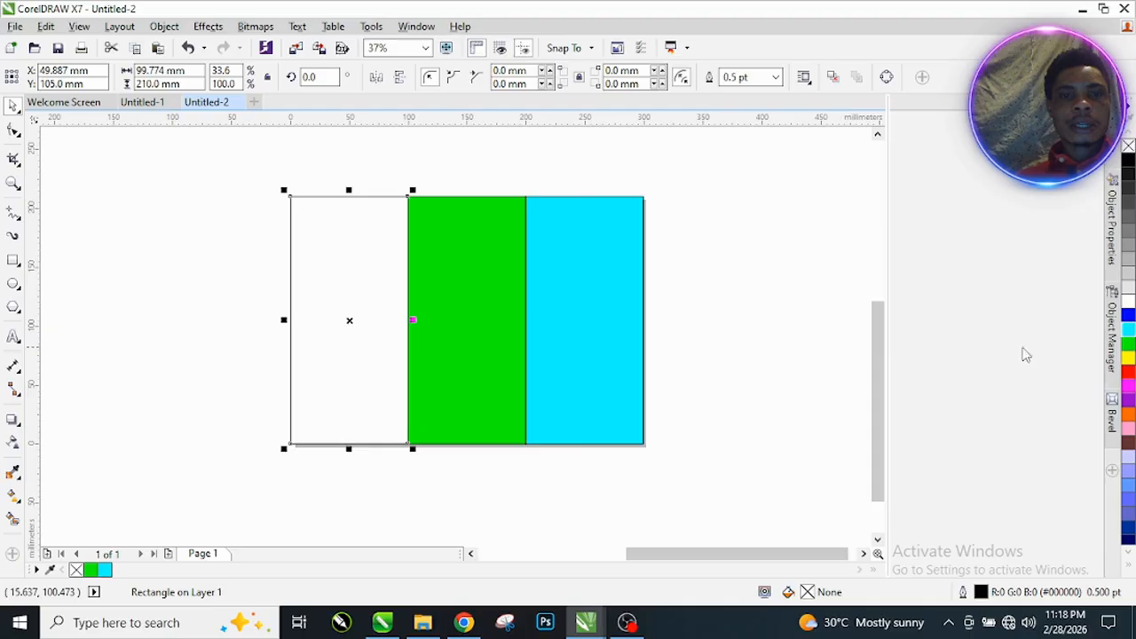
pyautogui.click(1128, 316)
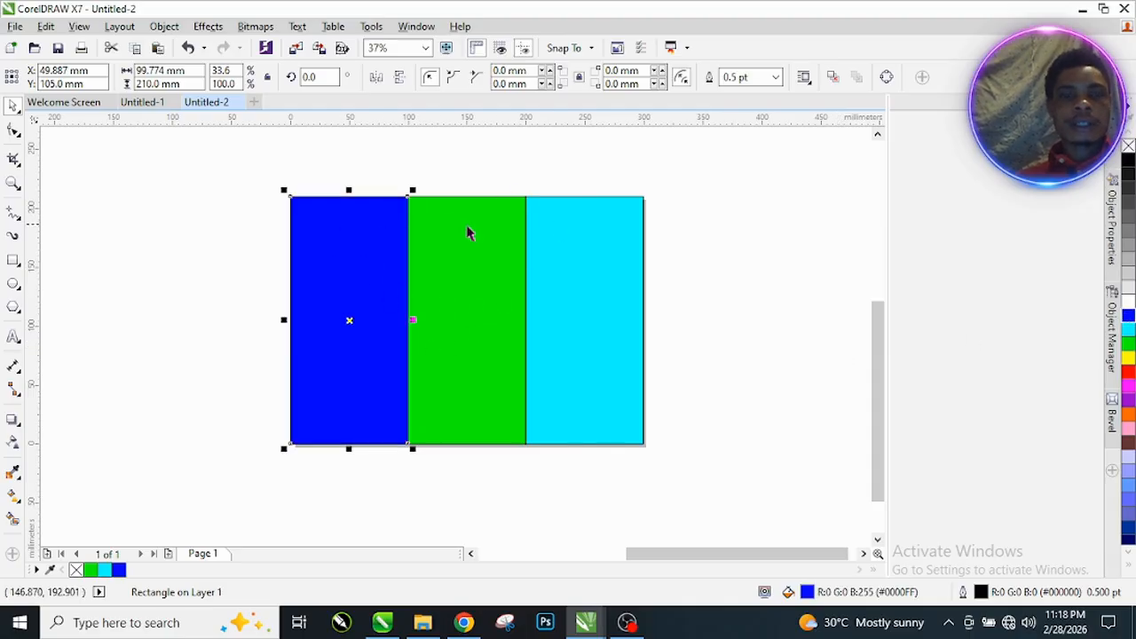
pyautogui.scroll(2, 509, 224)
pyautogui.scroll(-2, 510, 224)
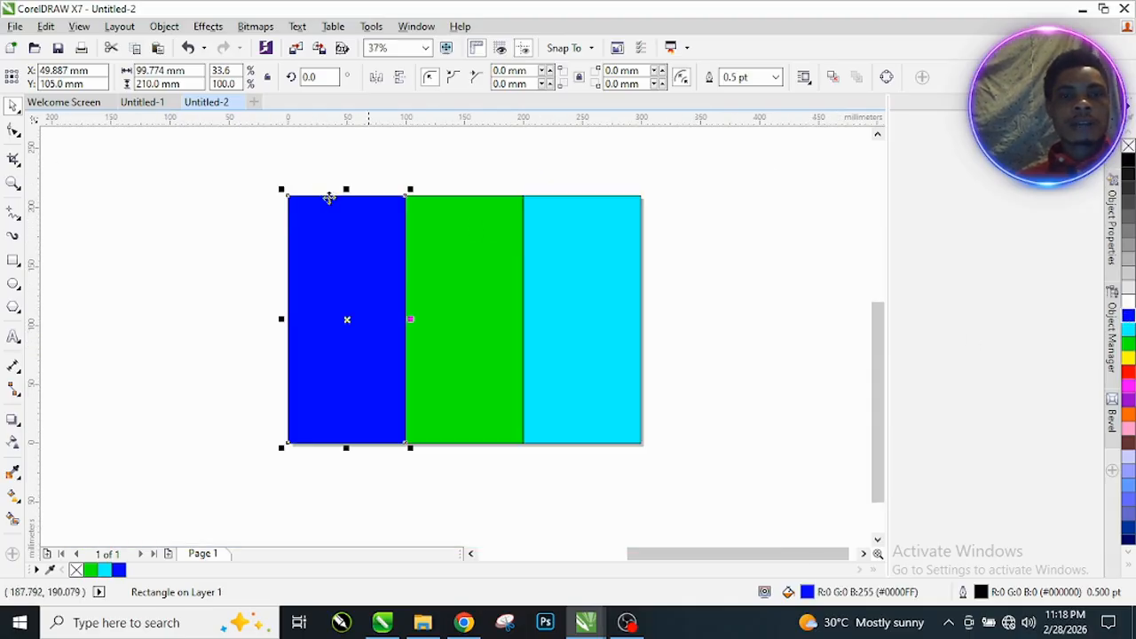
# Step: Undo the colour fills on all three panels
pyautogui.hotkey('ctrl', 'z')
pyautogui.hotkey('ctrl', 'z')
pyautogui.hotkey('ctrl', 'z')
pyautogui.hotkey('ctrl', 'z')
# Step: Add a horizontal guideline across the page, just below the top edge of the three panels
pyautogui.scroll(4, 553, 186)
pyautogui.scroll(-2, 552, 186)
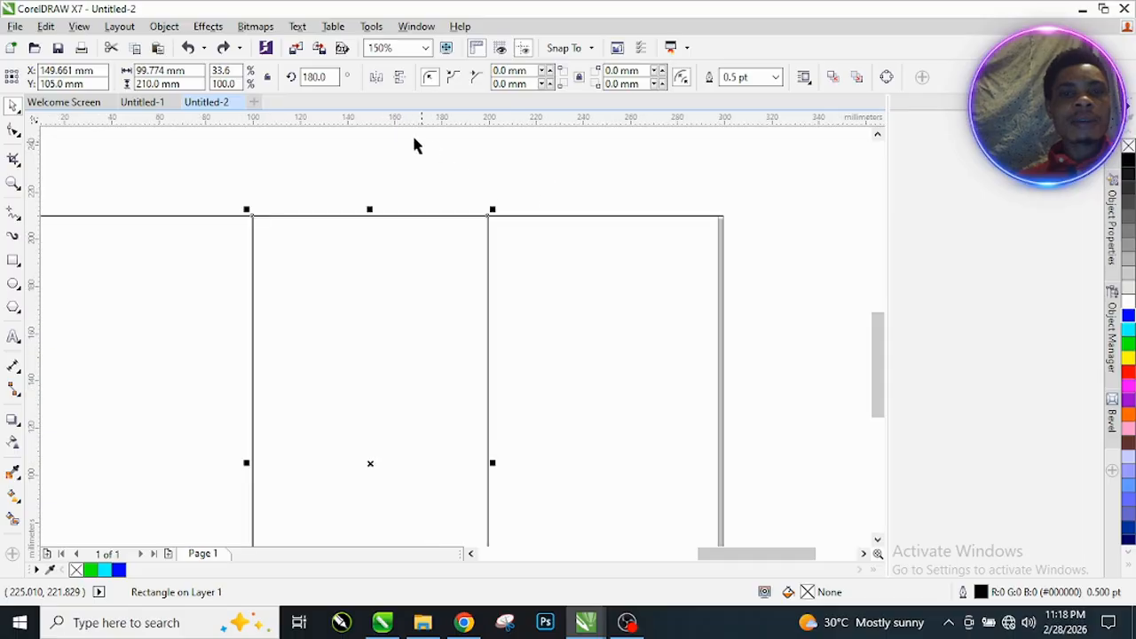
pyautogui.scroll(-2, 240, 191)
pyautogui.scroll(2, 257, 194)
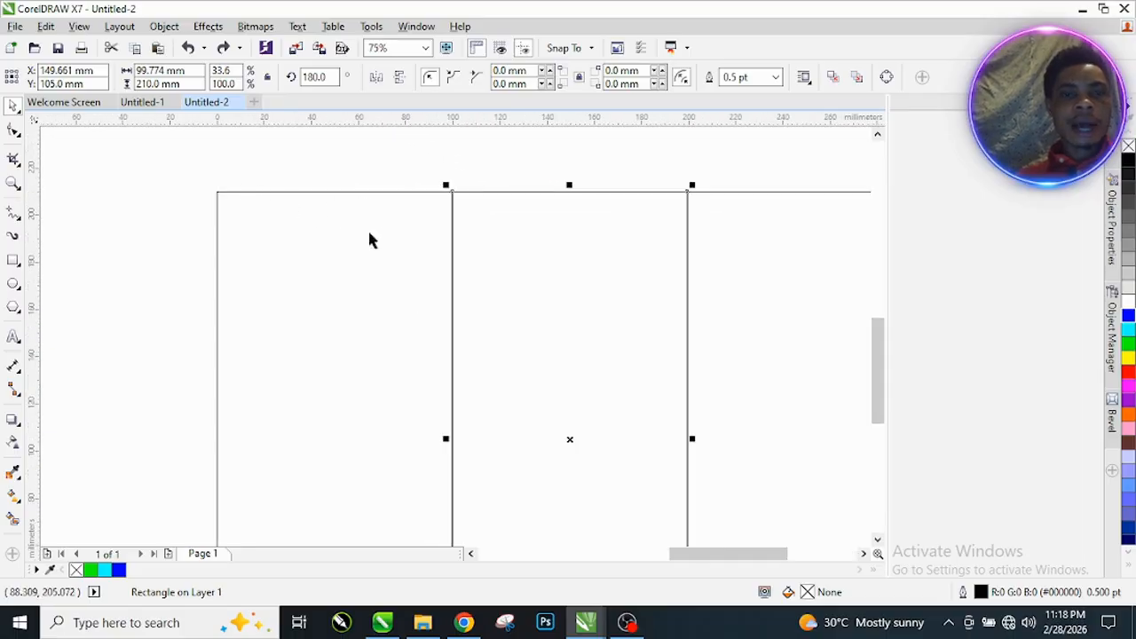
pyautogui.scroll(2, 453, 209)
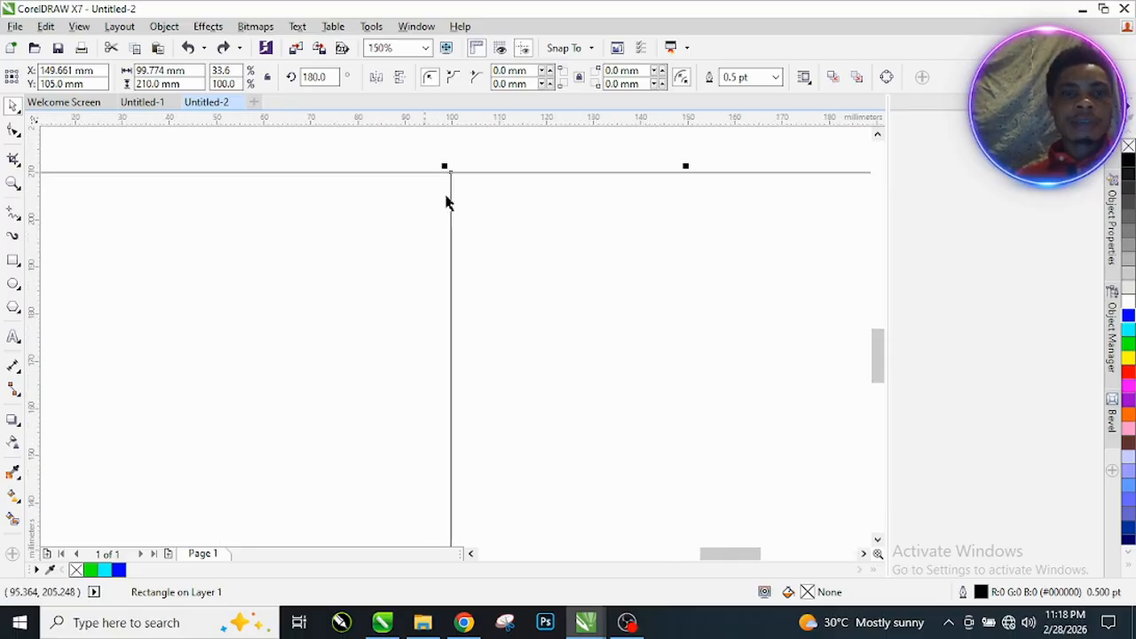
pyautogui.scroll(-4, 522, 167)
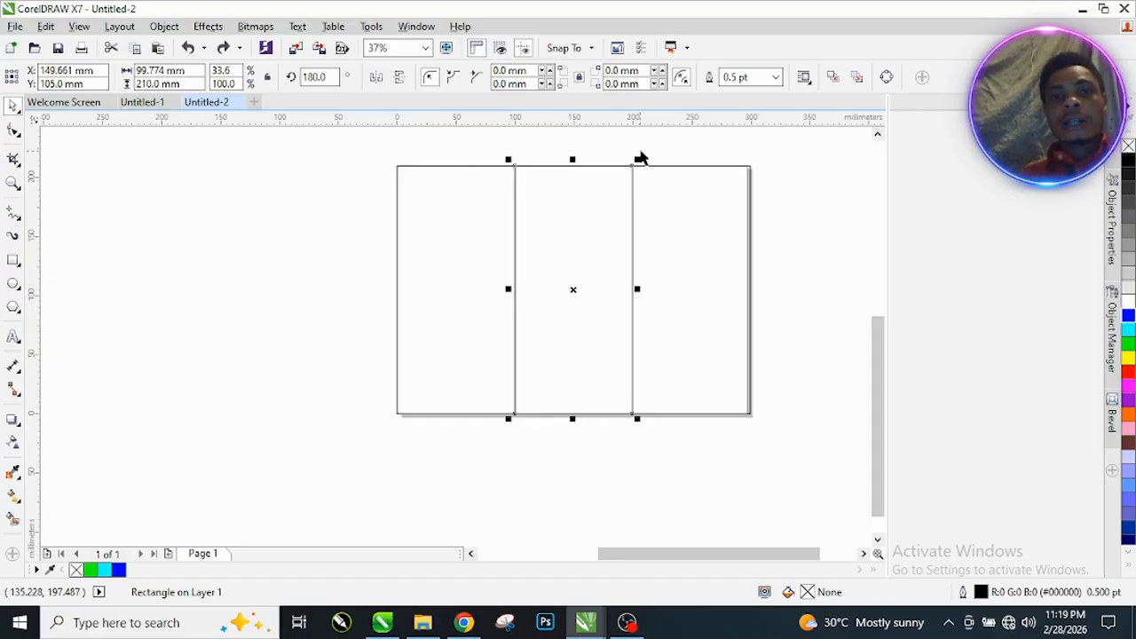
pyautogui.scroll(2, 647, 162)
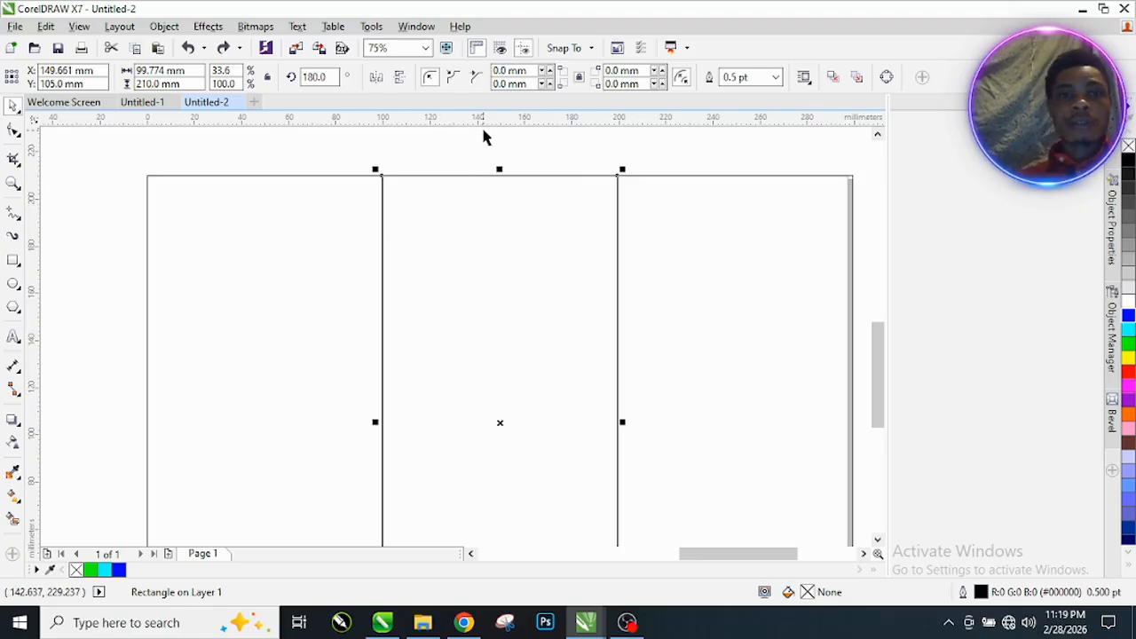
pyautogui.scroll(3, 483, 136)
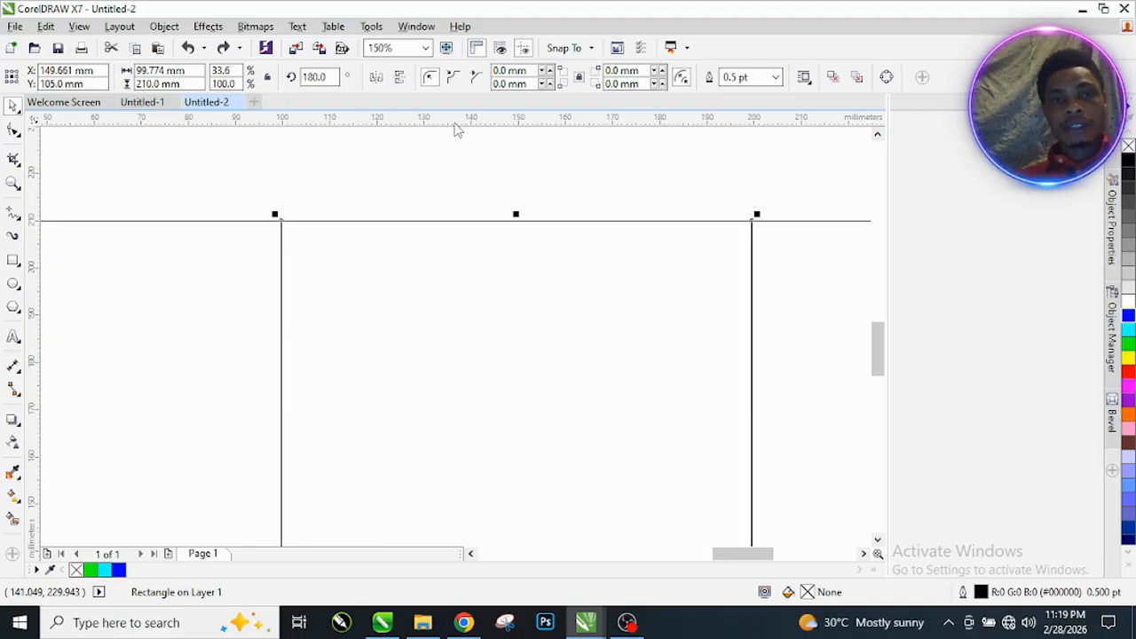
pyautogui.moveTo(453, 126); pyautogui.dragTo(459, 249)
pyautogui.scroll(-3, 446, 185)
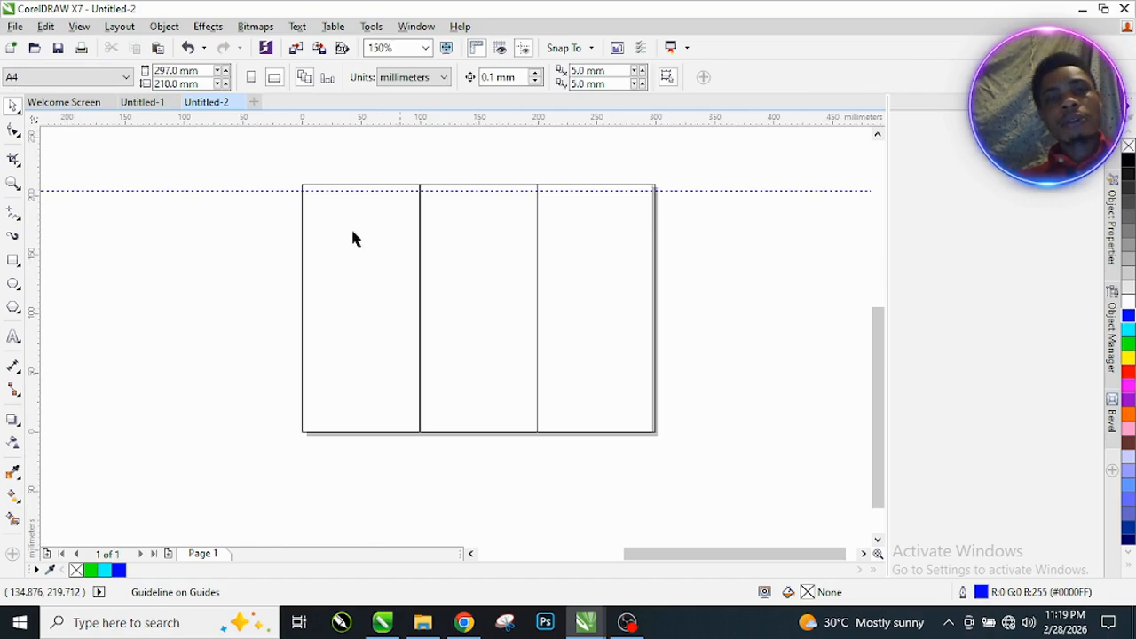
# Step: Draw a small rectangle of about 3.1 × 3.8 mm just outside the page's top-left corner, above the guideline
pyautogui.click(13, 260)
pyautogui.scroll(3, 279, 189)
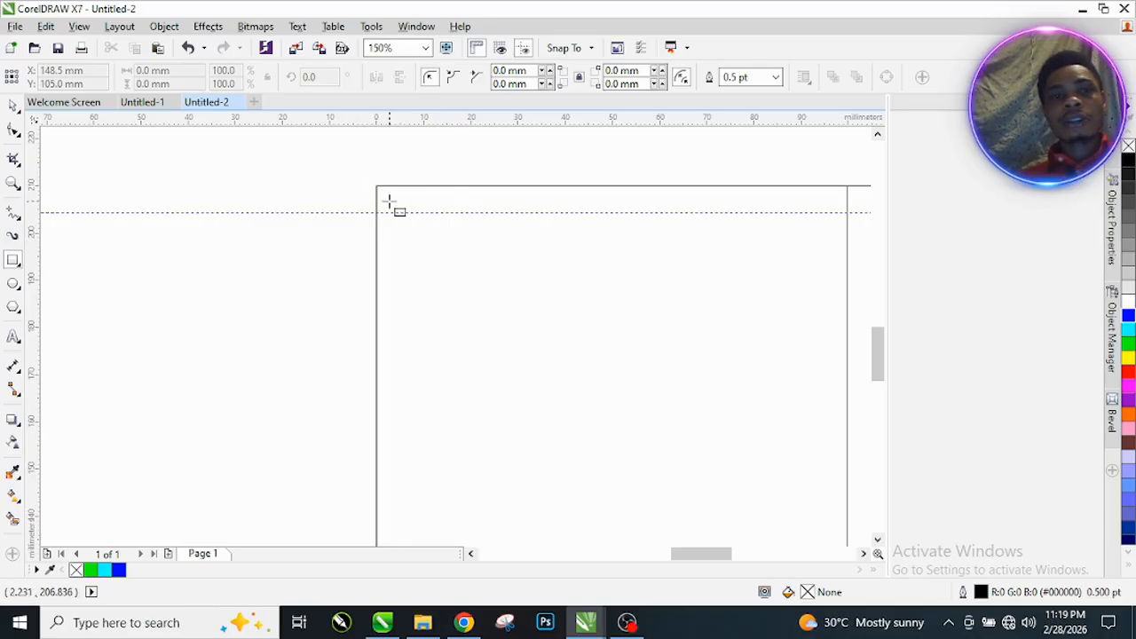
pyautogui.scroll(2, 456, 205)
pyautogui.scroll(-1, 342, 208)
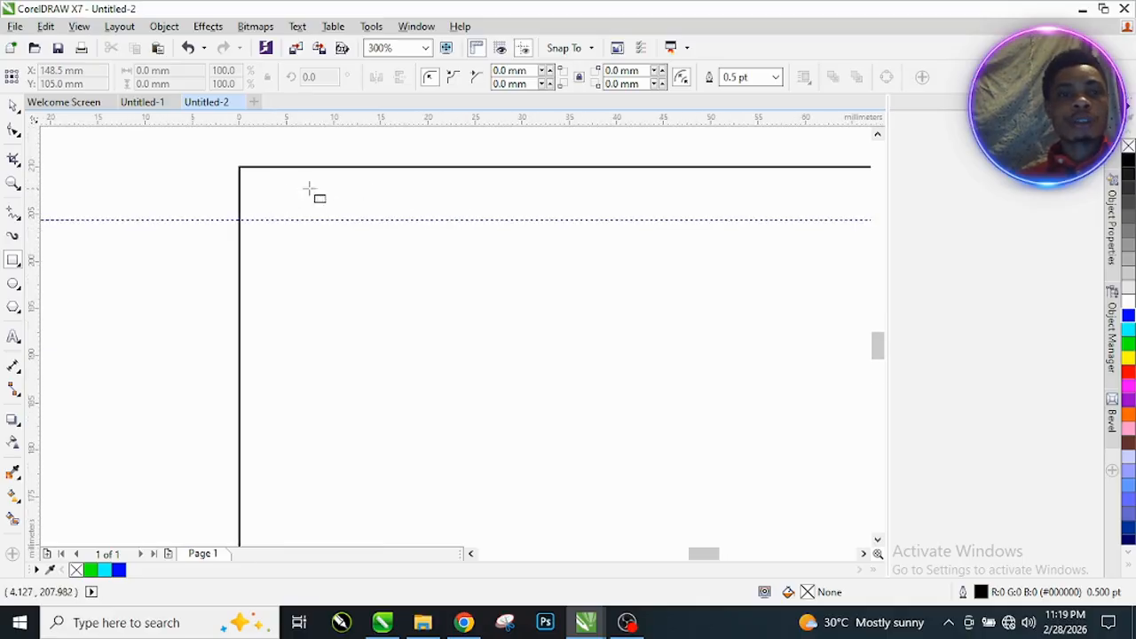
pyautogui.scroll(-4, 318, 190)
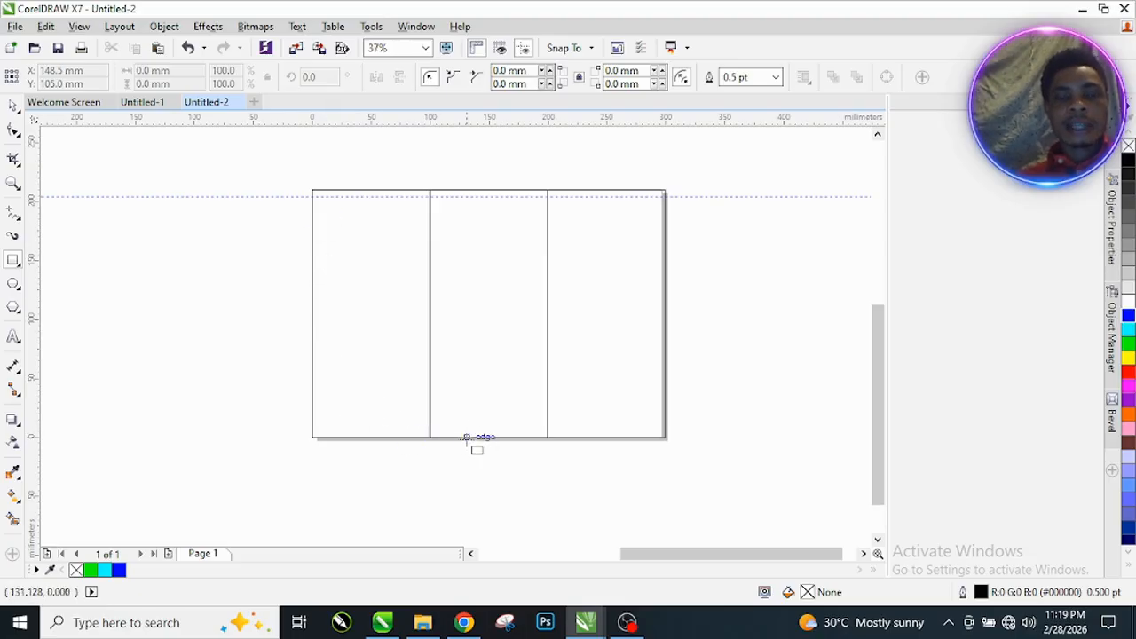
pyautogui.scroll(4, 340, 201)
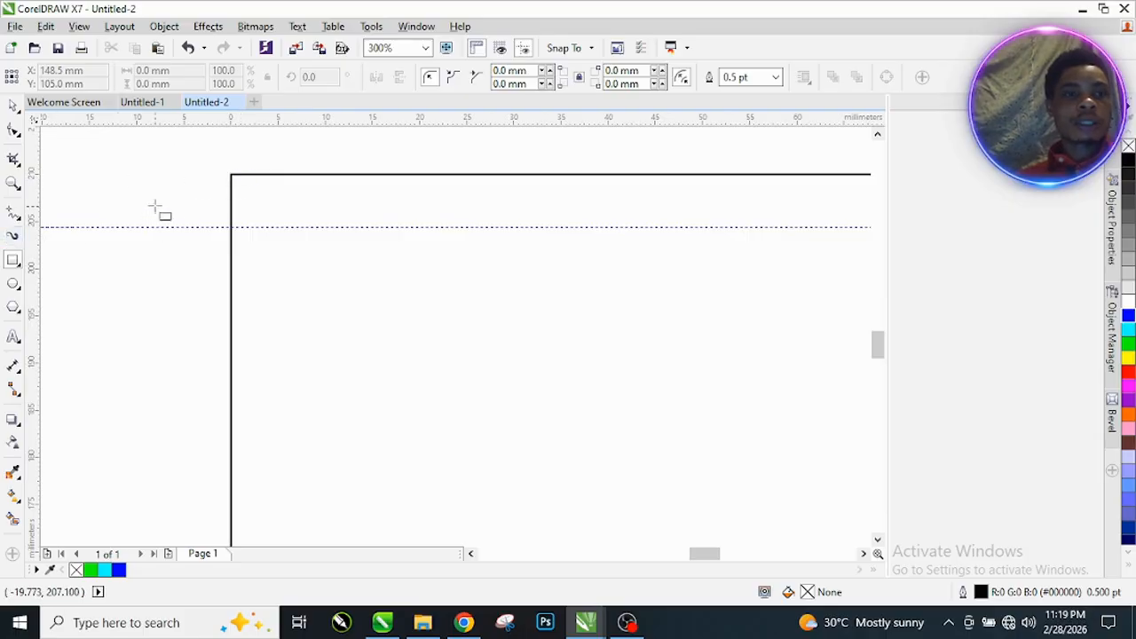
pyautogui.moveTo(190, 178); pyautogui.dragTo(220, 214)
pyautogui.press('space')
pyautogui.scroll(2, 173, 206)
pyautogui.scroll(-3, 287, 164)
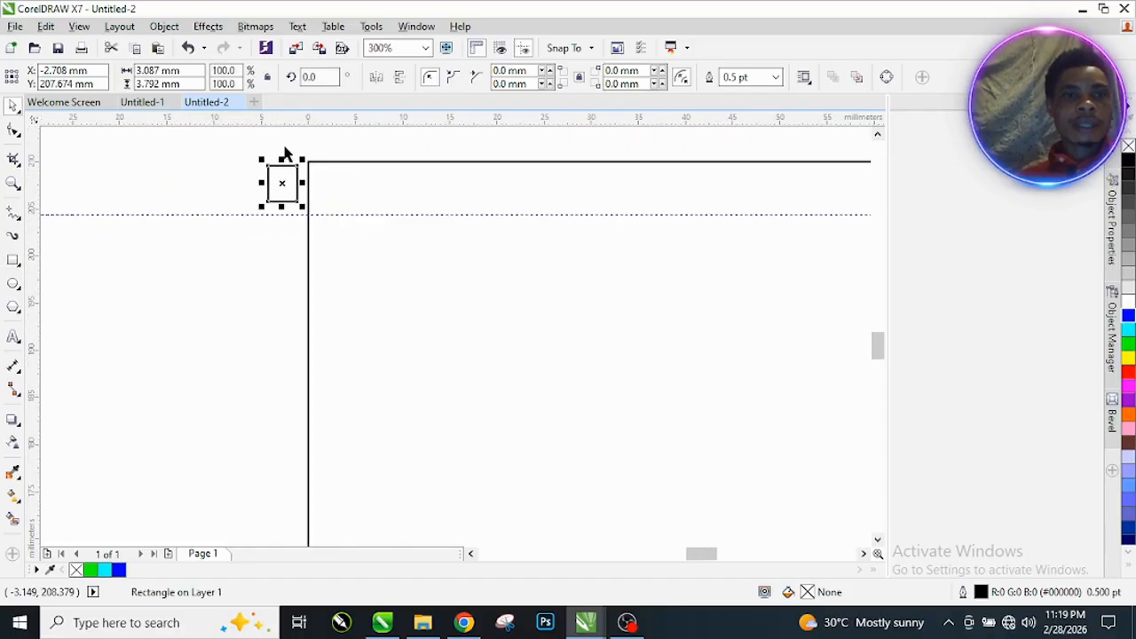
# Step: Deselect the small rectangle and switch the document's units from millimetres to inches
pyautogui.click(142, 172)
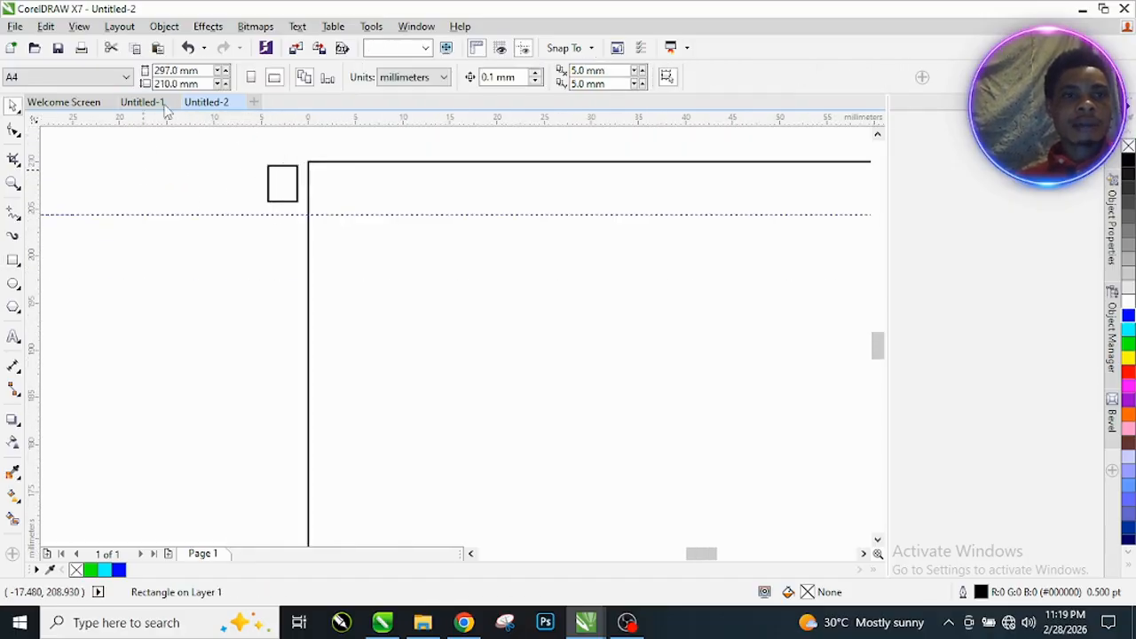
pyautogui.click(275, 183)
pyautogui.click(171, 237)
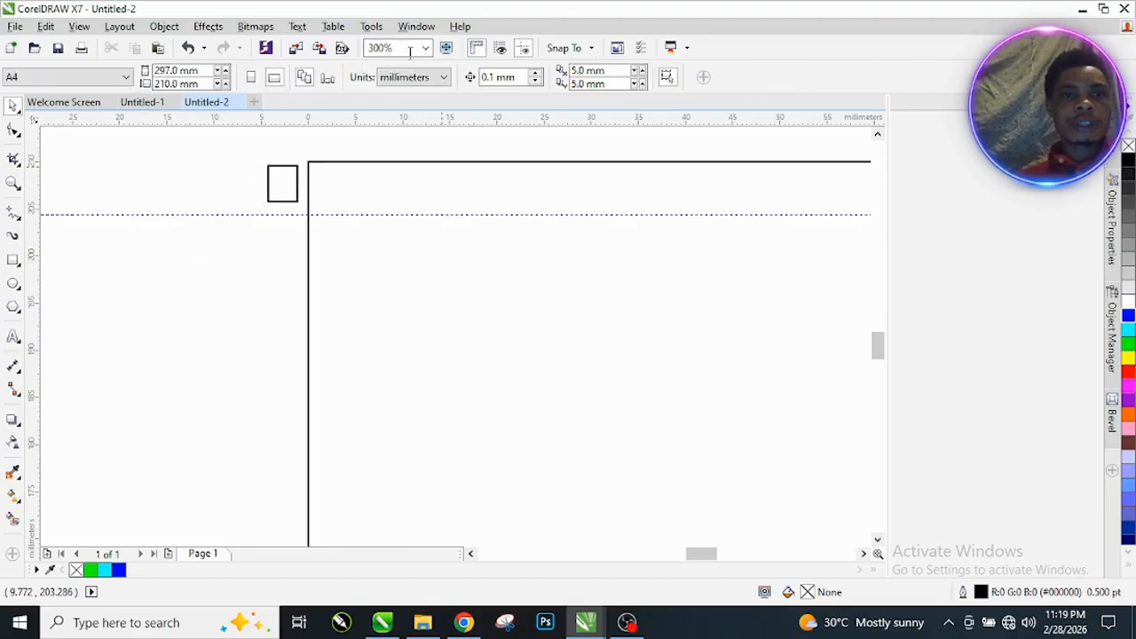
pyautogui.click(417, 77)
pyautogui.click(408, 96)
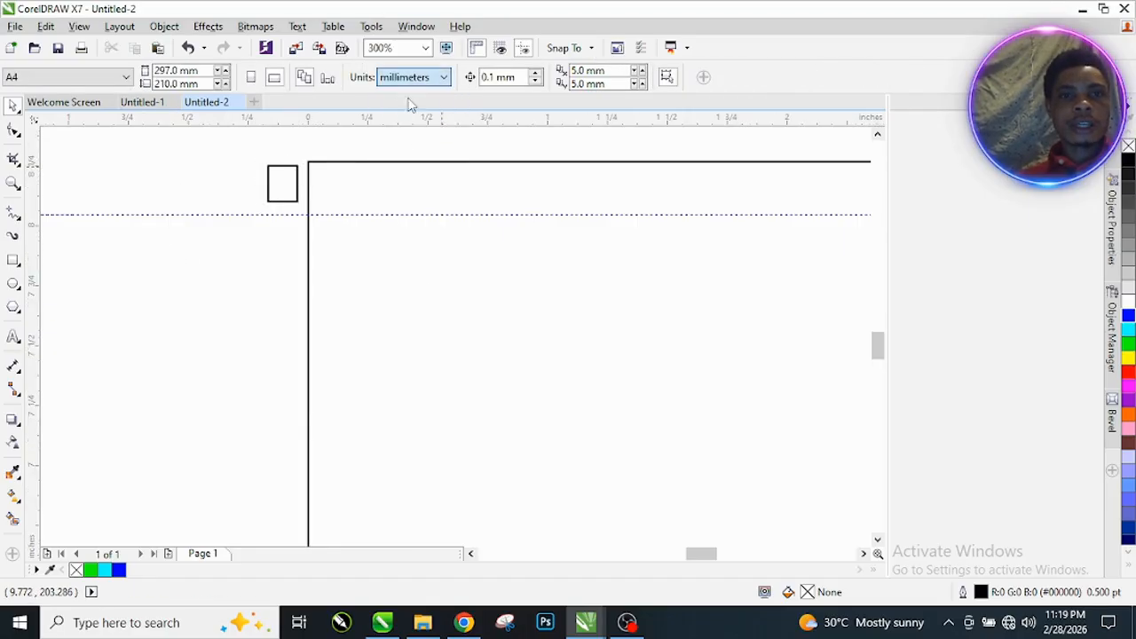
# Step: Make the small rectangle beside the page's top-left corner square by setting its height to 0.122 inches
pyautogui.scroll(1, 223, 127)
pyautogui.click(373, 216)
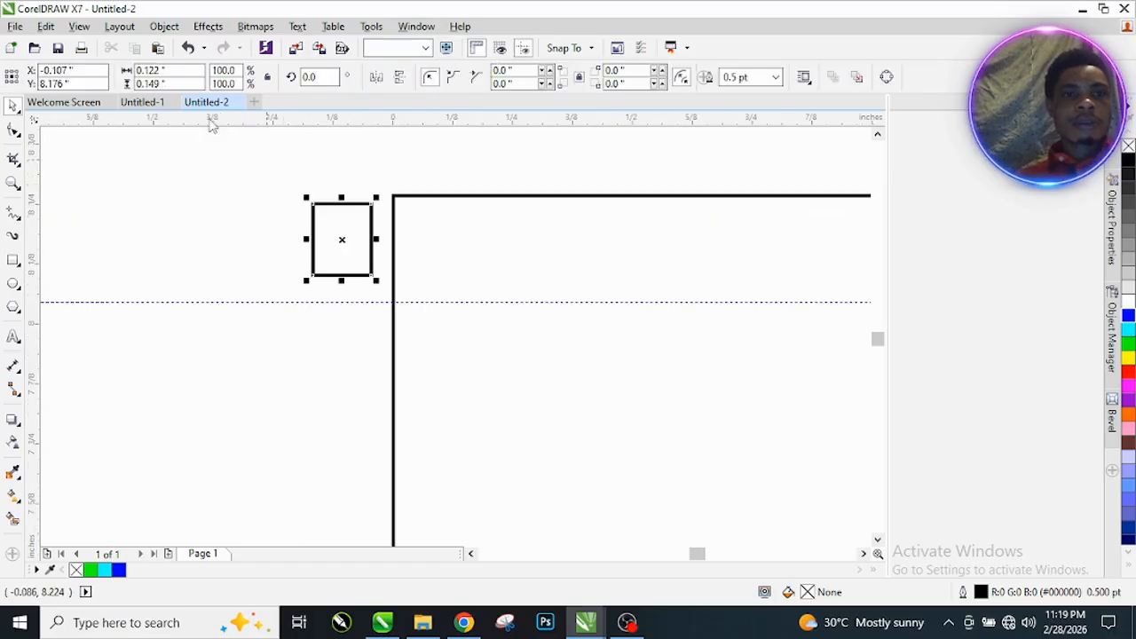
pyautogui.doubleClick(189, 70)
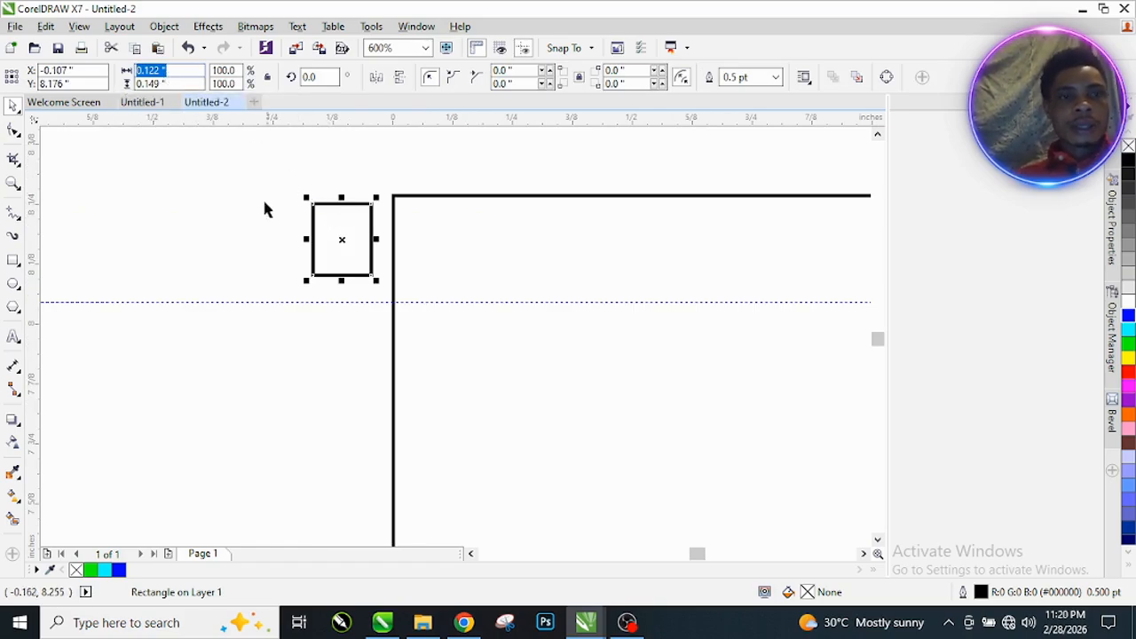
pyautogui.click(263, 203)
pyautogui.click(325, 214)
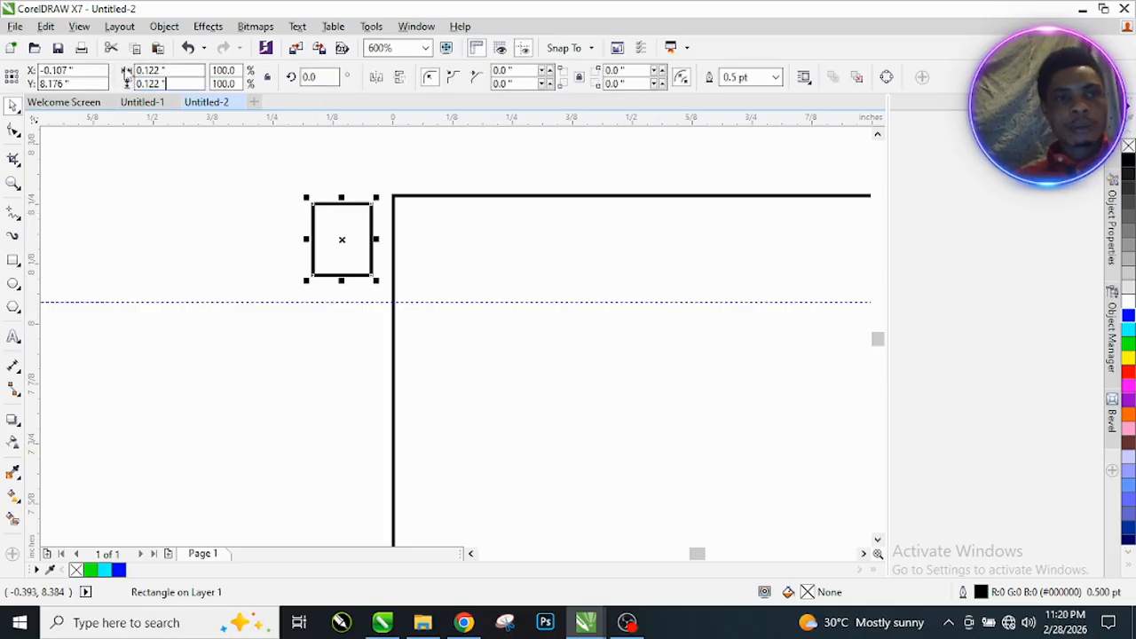
pyautogui.press('Return')
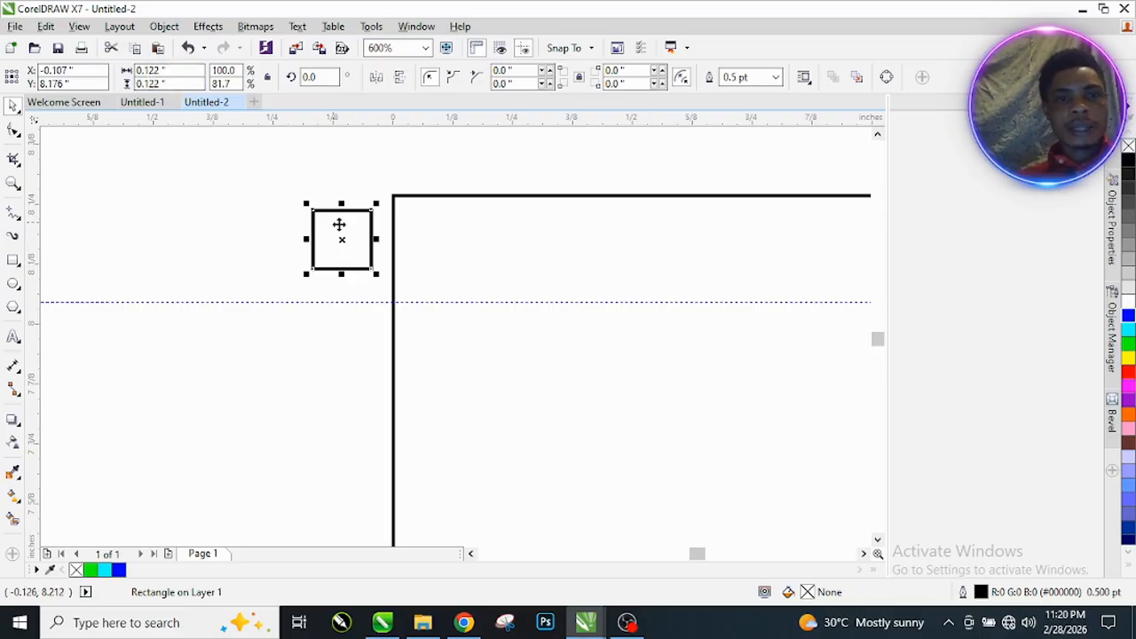
# Step: Move the small square into the first panel's top-left corner and align it flush with the panel's top and left edges
pyautogui.moveTo(347, 236); pyautogui.dragTo(434, 220)
pyautogui.scroll(2, 474, 200)
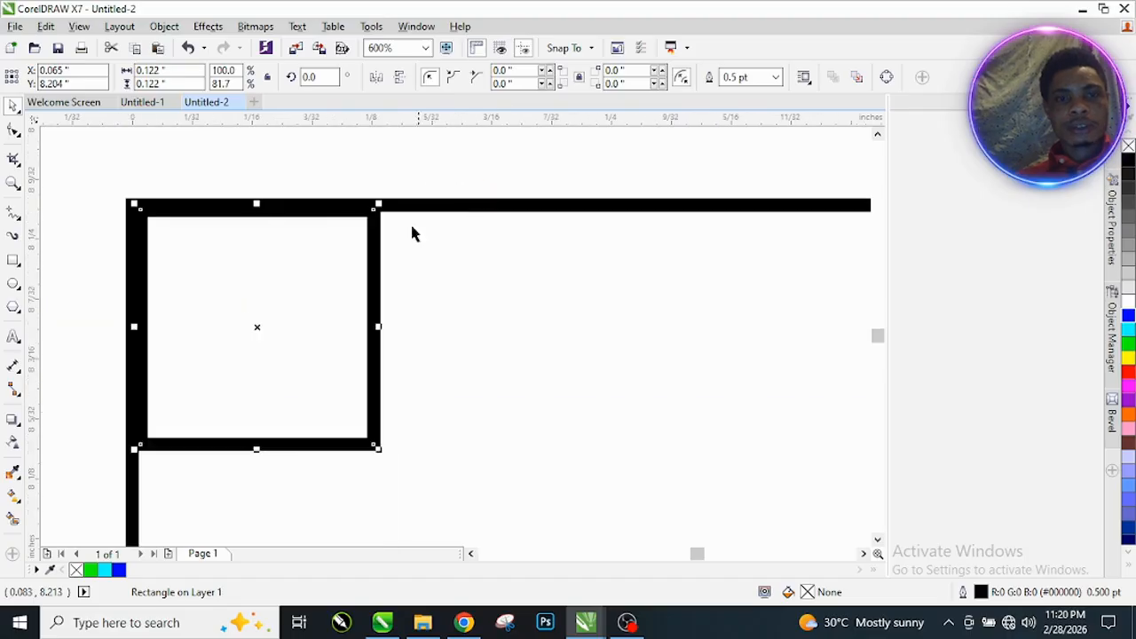
pyautogui.scroll(-2, 533, 236)
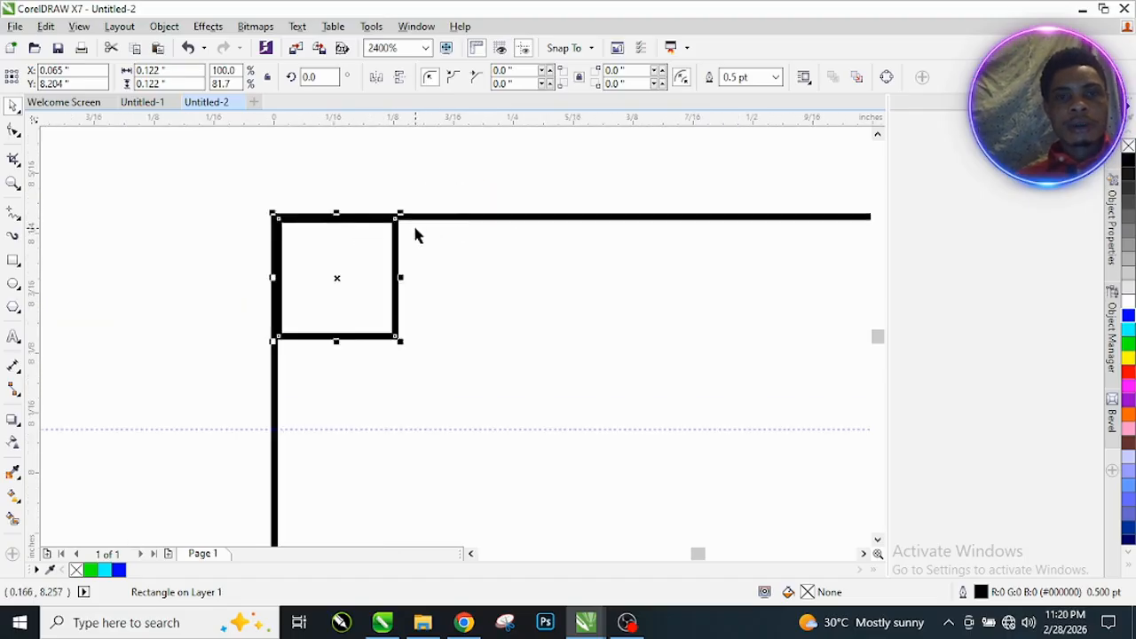
pyautogui.click(380, 254)
pyautogui.hotkey('ctrl', 'a')
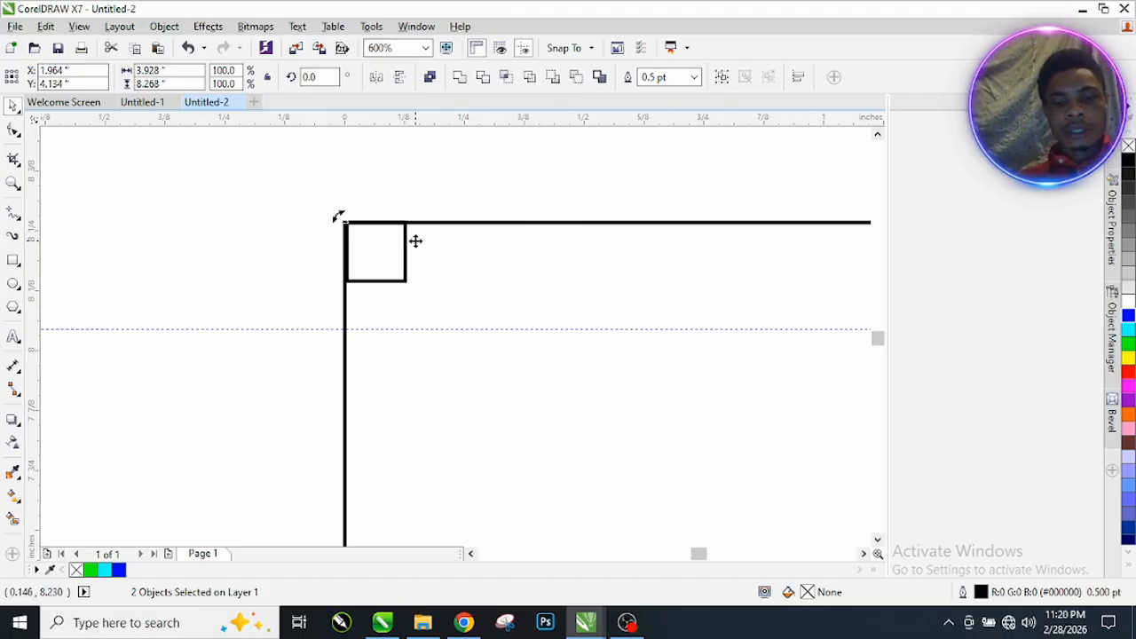
pyautogui.scroll(2, 400, 233)
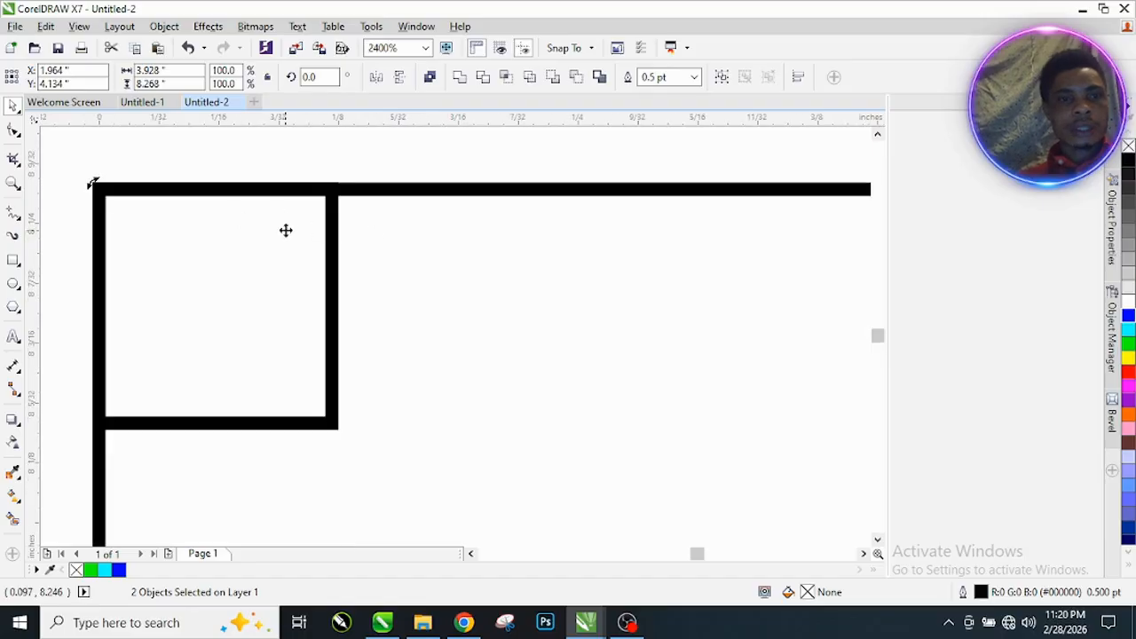
# Step: Move the horizontal guideline up onto the small square's bottom edge to mark the top margin
pyautogui.scroll(1, 285, 259)
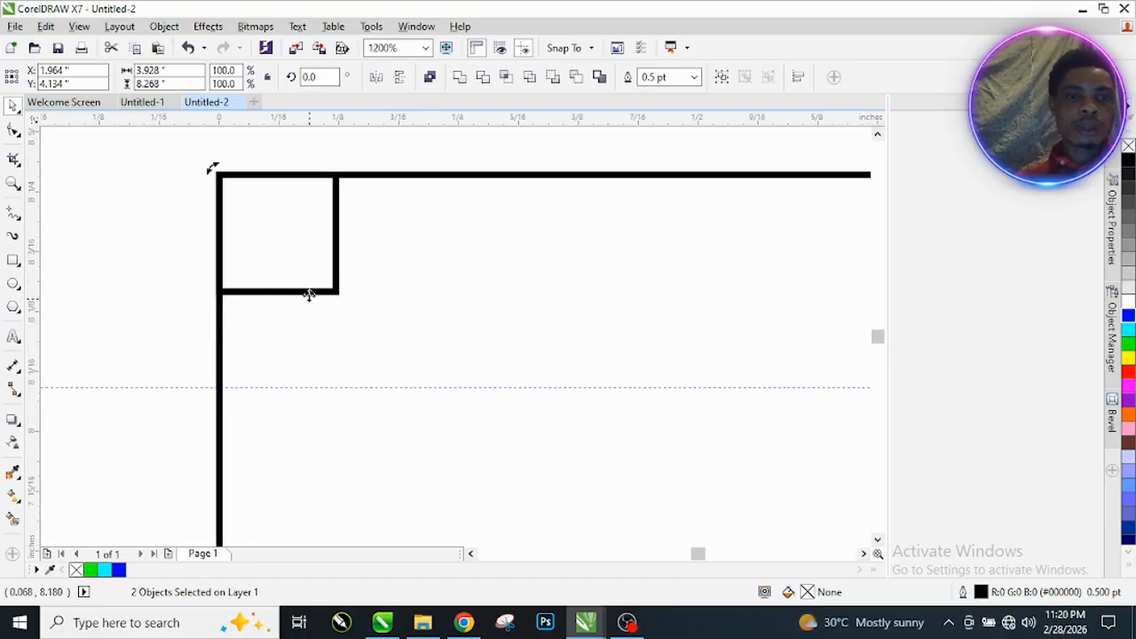
pyautogui.moveTo(324, 387); pyautogui.dragTo(321, 291)
pyautogui.scroll(-4, 279, 188)
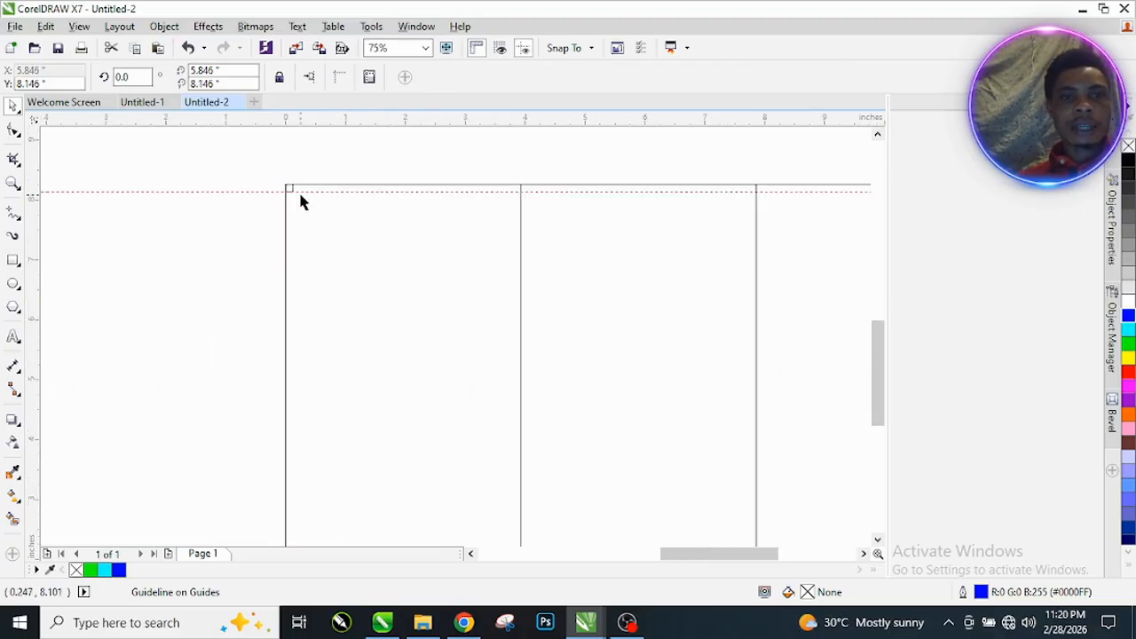
# Step: Select the small square together with the first panel and align it to the panel's right edge
pyautogui.click(289, 193)
pyautogui.scroll(1, 427, 189)
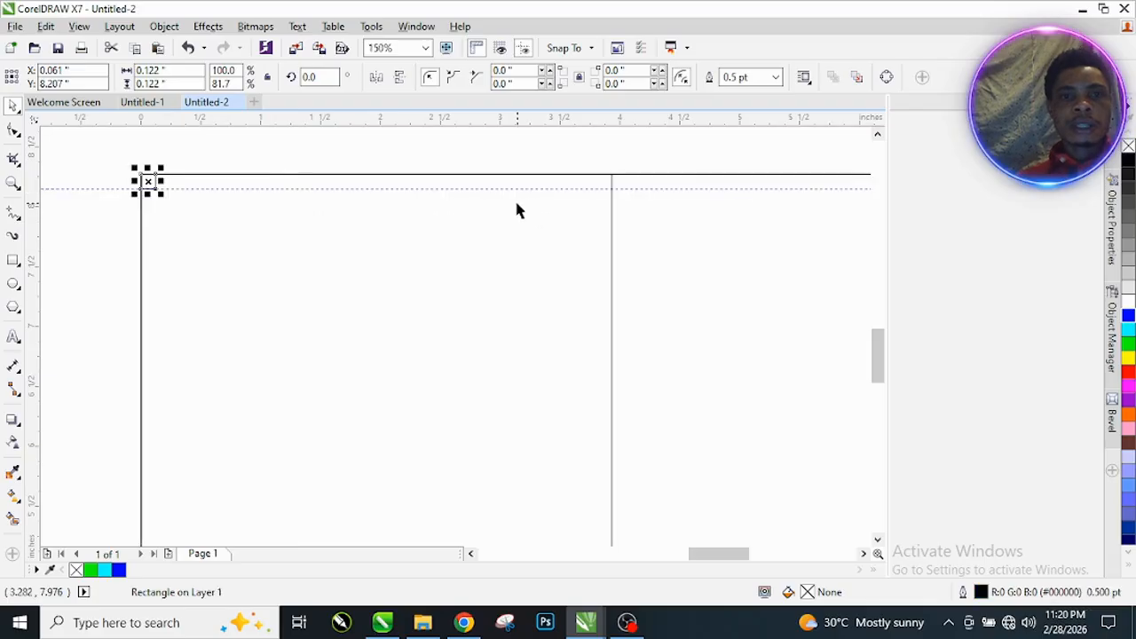
pyautogui.keyDown('shift'); pyautogui.click(610, 195); pyautogui.keyUp('shift')
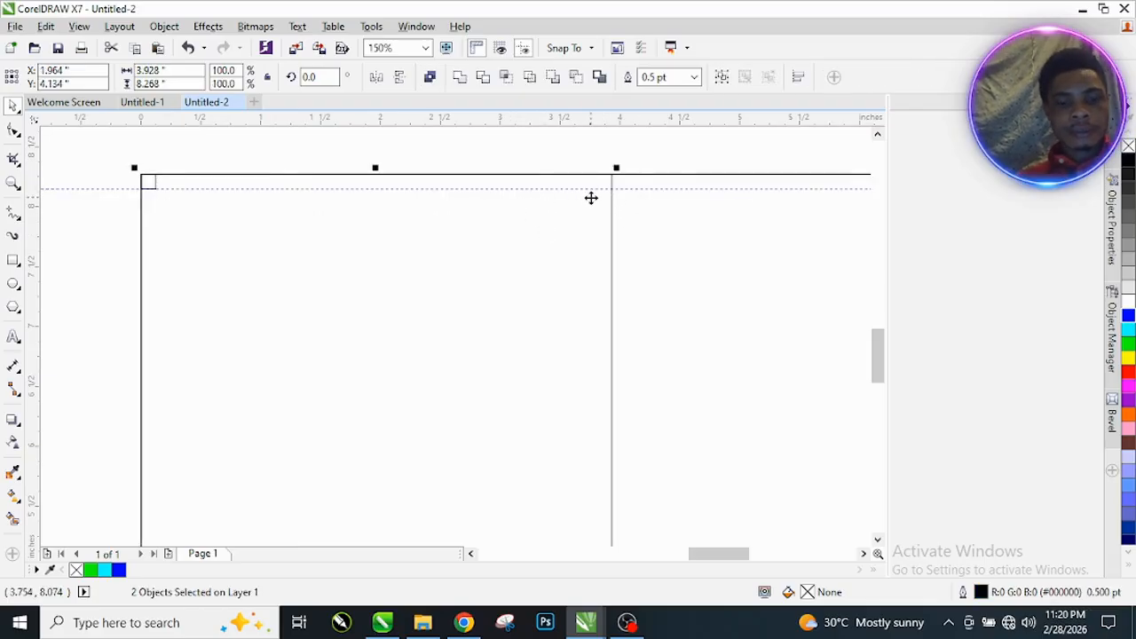
pyautogui.scroll(3, 621, 181)
pyautogui.scroll(-2, 443, 249)
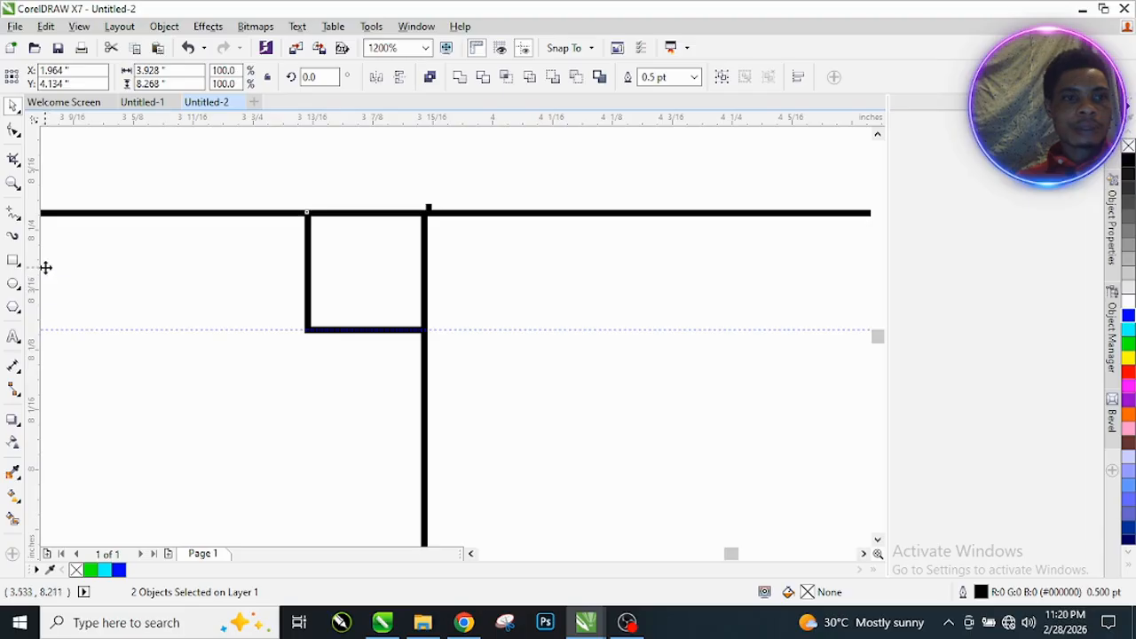
# Step: Add vertical guidelines along the small square's left edge and along the fold between the first and middle panels
pyautogui.moveTo(153, 286); pyautogui.dragTo(308, 298)
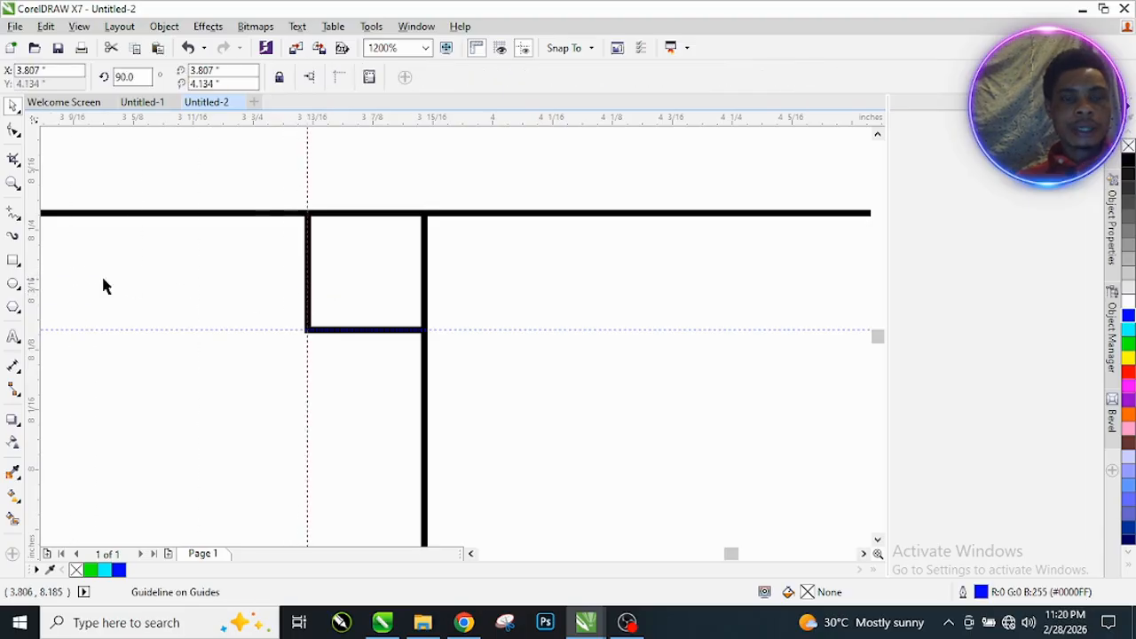
pyautogui.moveTo(37, 283); pyautogui.dragTo(421, 311)
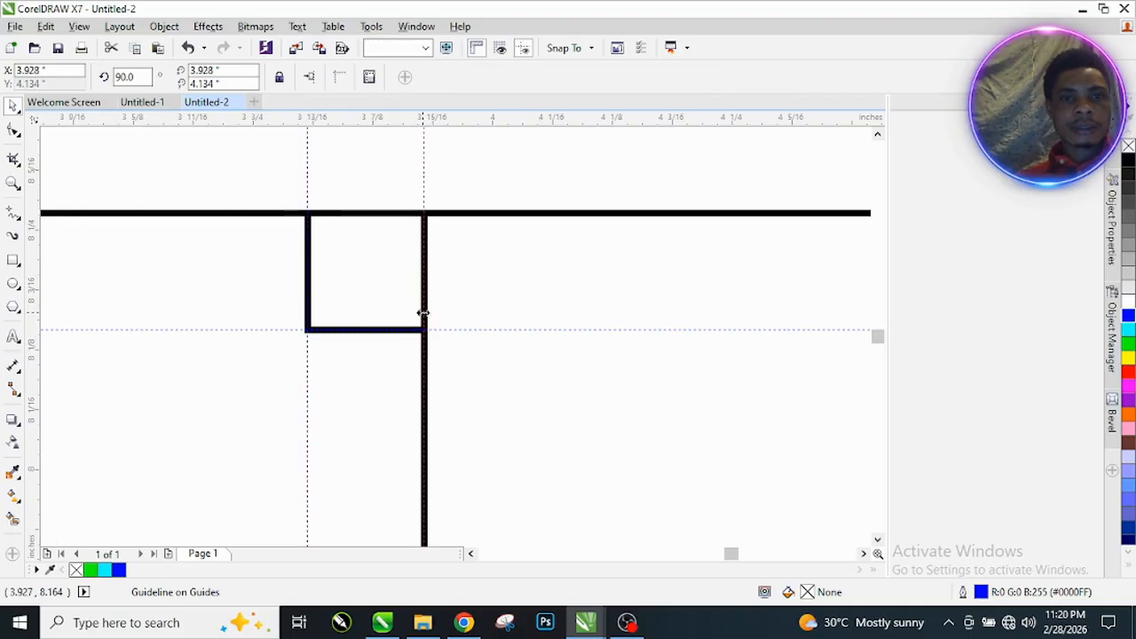
pyautogui.scroll(-3, 356, 262)
# Step: Align the small square to the middle panel's left edge and add a vertical guideline along the square's right edge
pyautogui.click(353, 261)
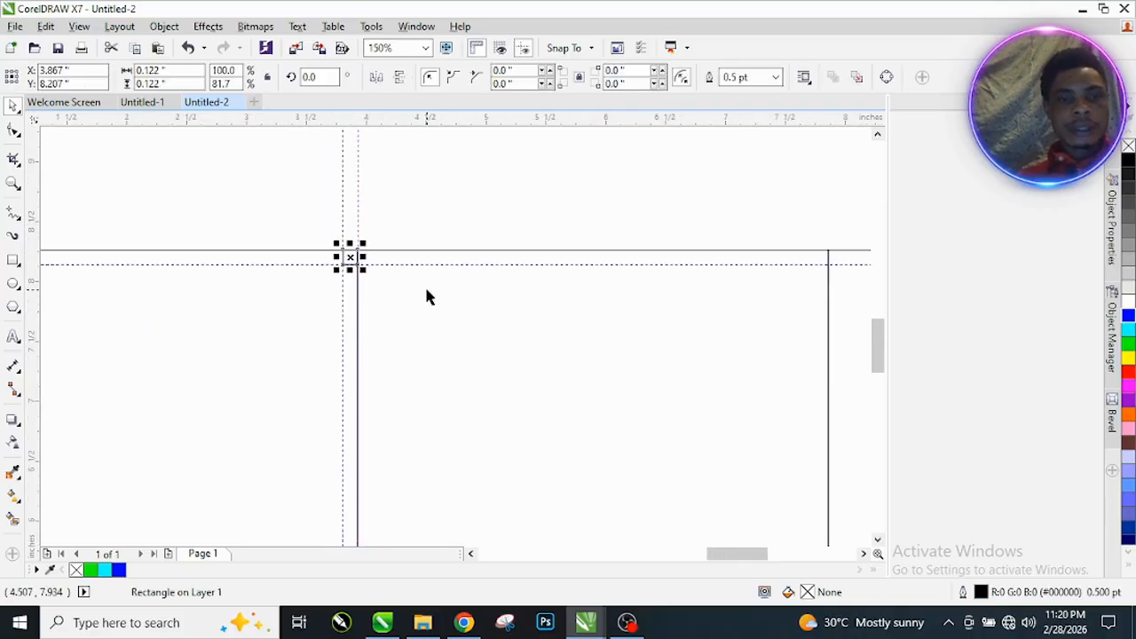
pyautogui.hotkey('ctrl', 'a')
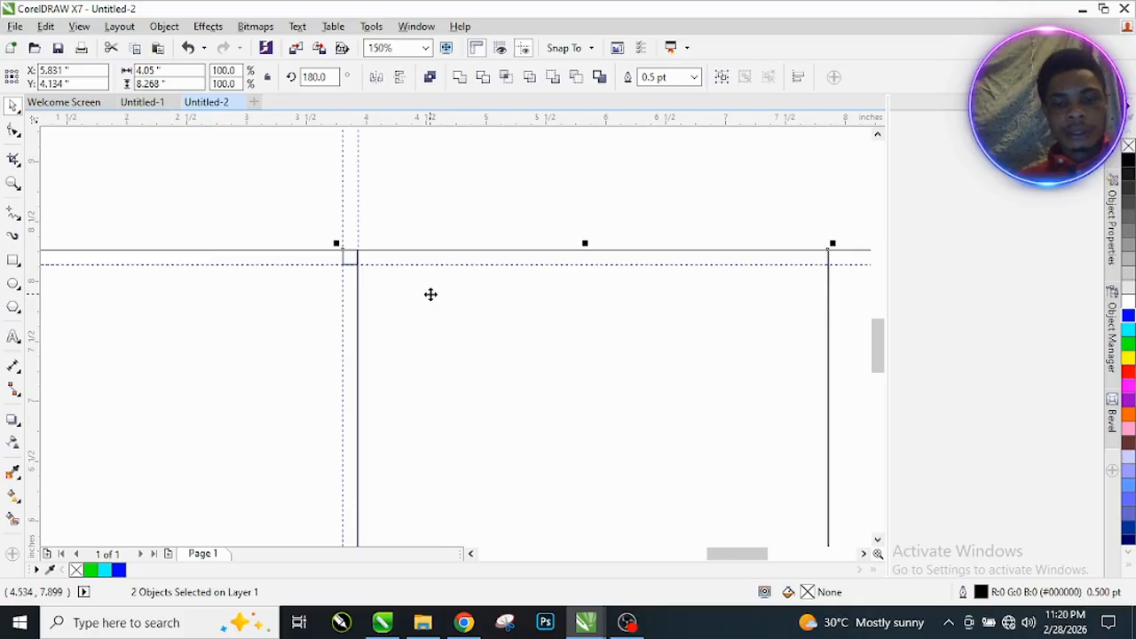
pyautogui.press('l')
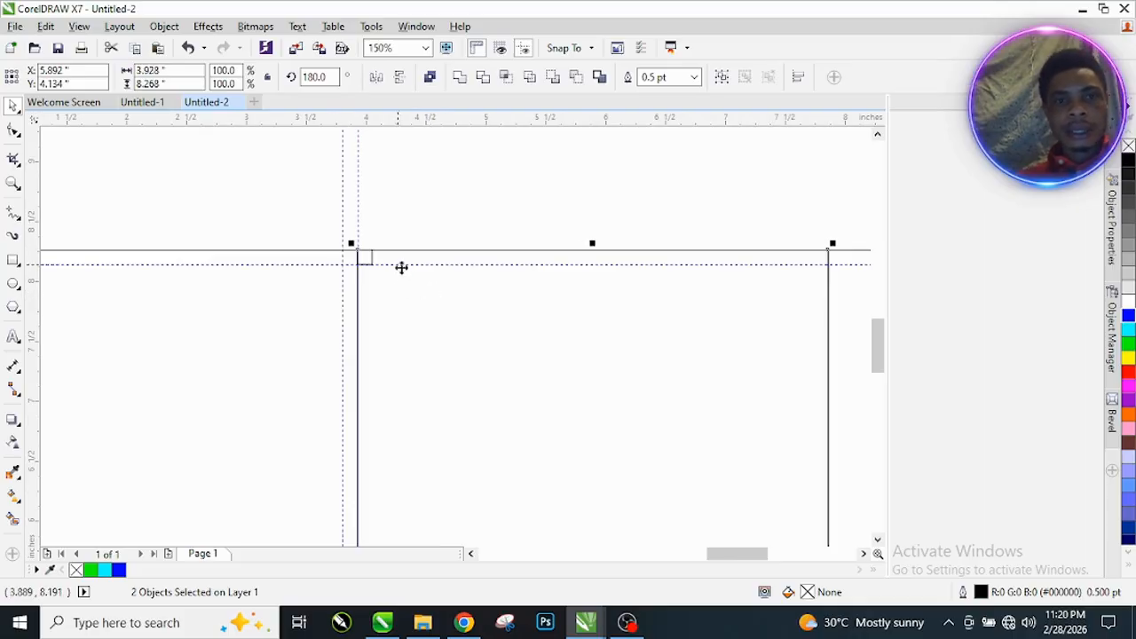
pyautogui.scroll(3, 379, 260)
pyautogui.moveTo(36, 227); pyautogui.dragTo(284, 243)
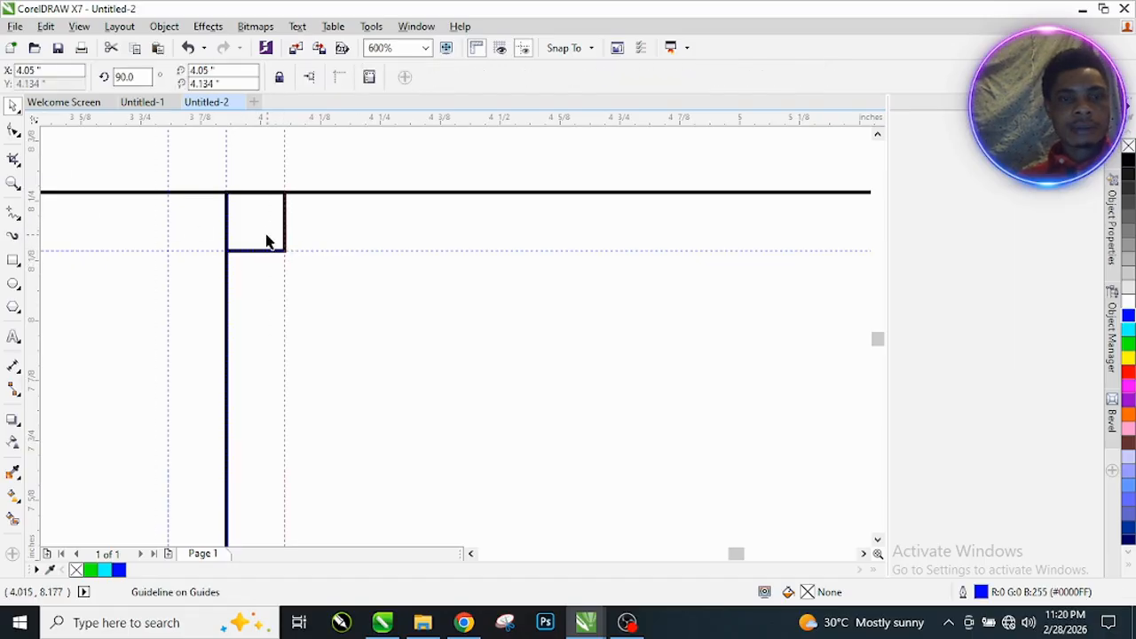
# Step: Delete the small measuring square from the middle panel's top-left corner
pyautogui.click(264, 242)
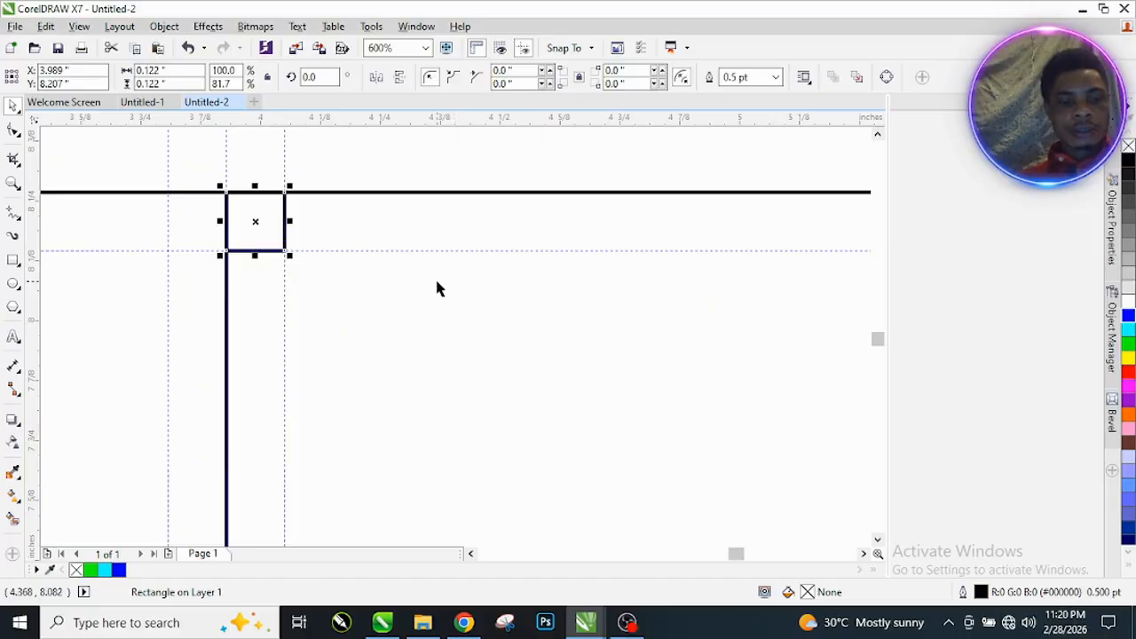
pyautogui.click(442, 221)
pyautogui.scroll(-3, 219, 264)
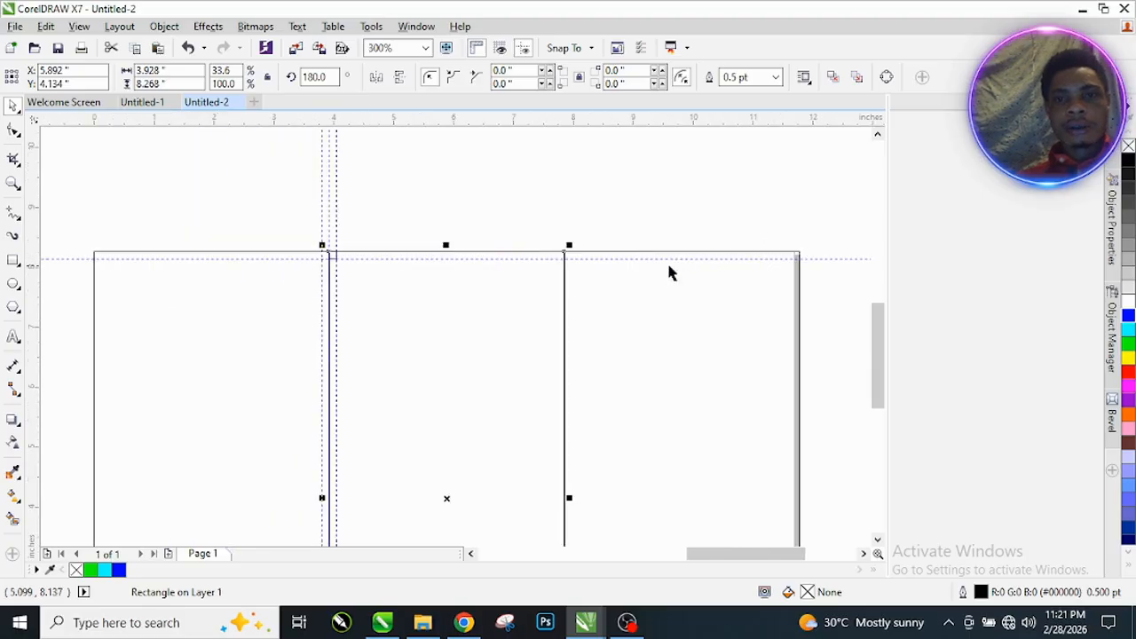
pyautogui.scroll(1, 331, 259)
pyautogui.moveTo(245, 224); pyautogui.dragTo(451, 300)
pyautogui.press('Delete')
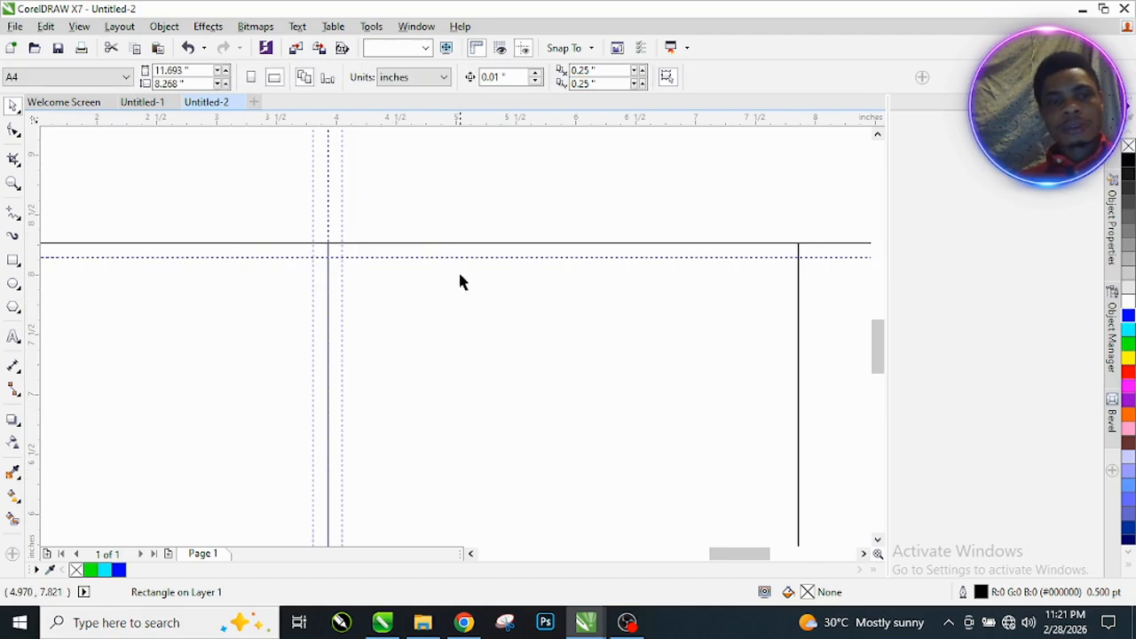
# Step: Add a vertical margin guideline at about 7.62 inches, just inside the middle panel's right edge
pyautogui.scroll(-1, 310, 273)
pyautogui.scroll(1, 655, 278)
pyautogui.scroll(-1, 337, 269)
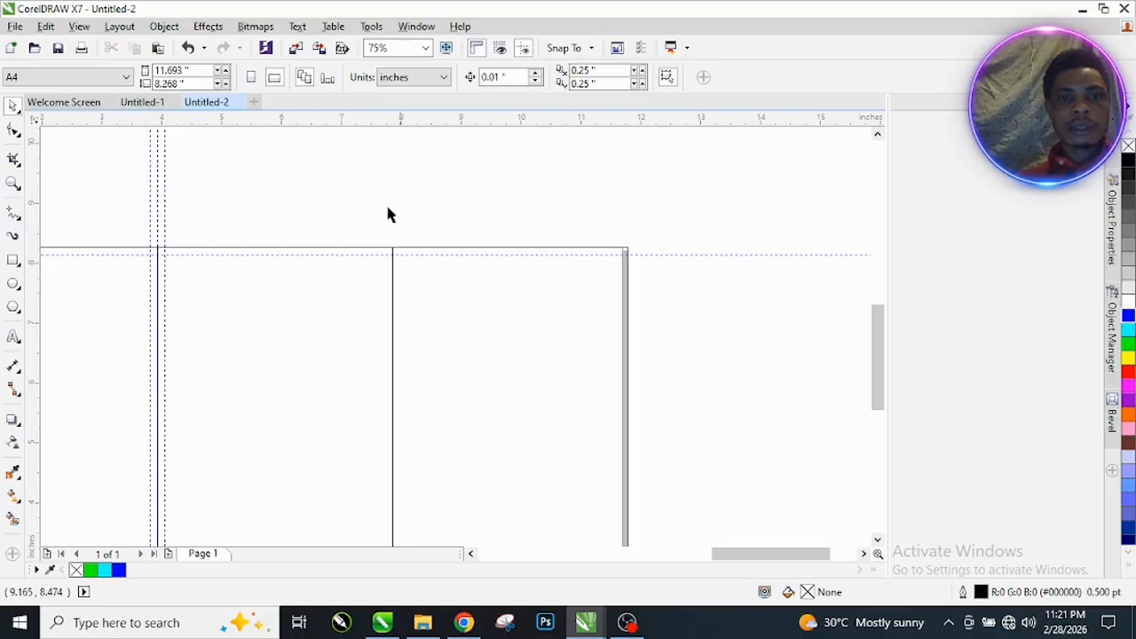
pyautogui.moveTo(36, 312); pyautogui.dragTo(380, 341)
pyautogui.click(381, 341)
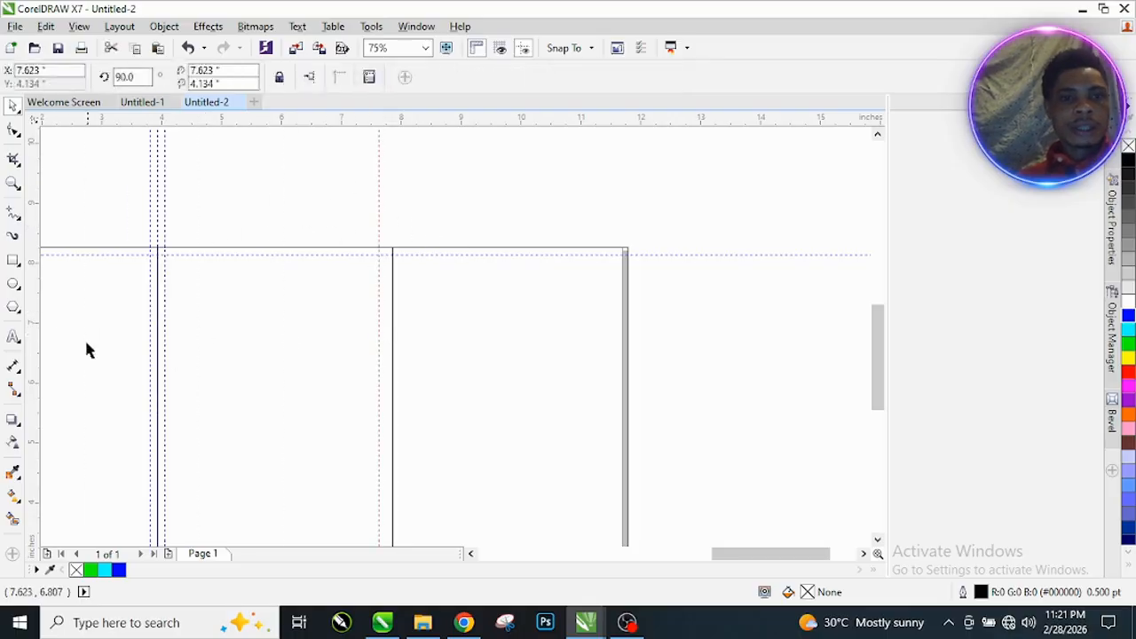
# Step: Add vertical guidelines on the second fold, at about 11.44 inches near the page's right edge, and at about 8.14 inches inside the third panel
pyautogui.moveTo(38, 324); pyautogui.dragTo(609, 352)
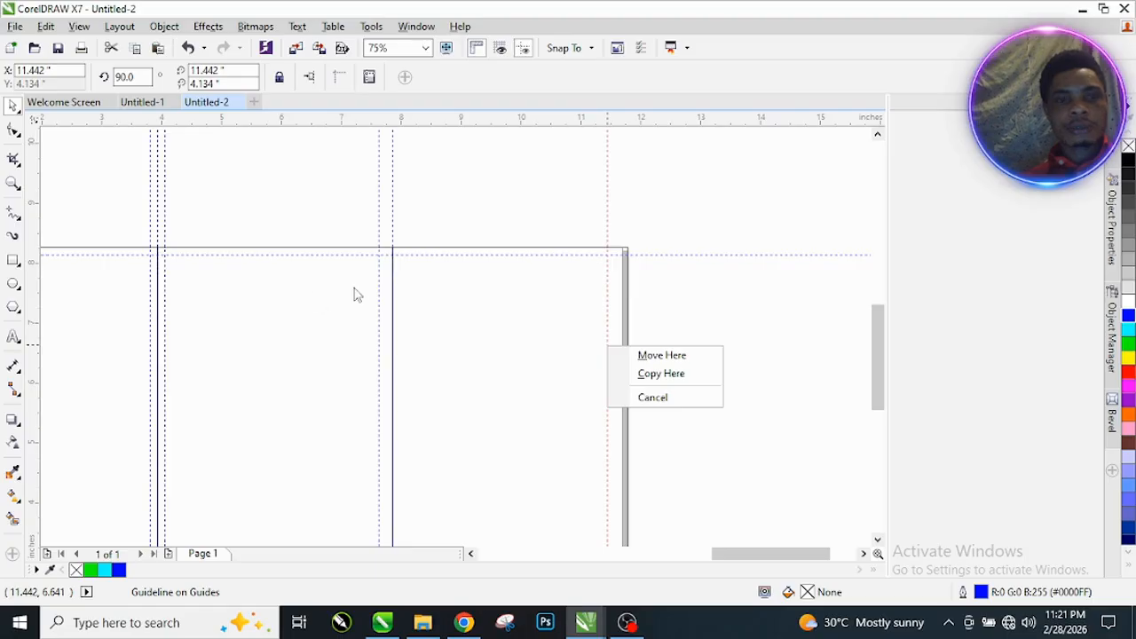
pyautogui.click(375, 307)
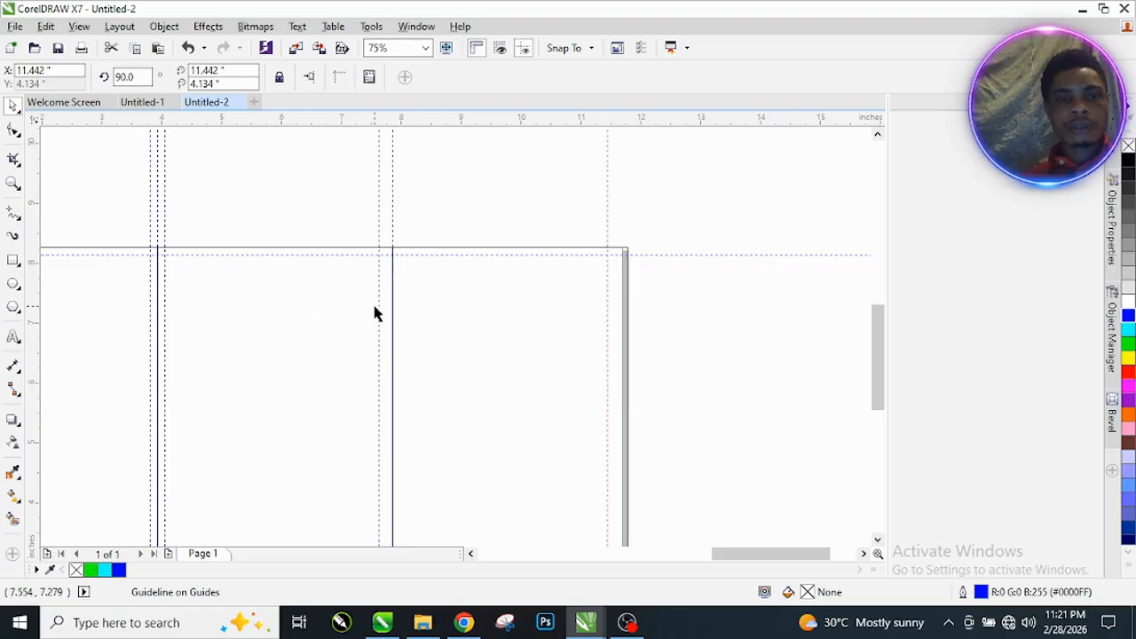
pyautogui.moveTo(377, 304); pyautogui.dragTo(409, 312)
pyautogui.scroll(2, 399, 249)
pyautogui.scroll(-4, 391, 236)
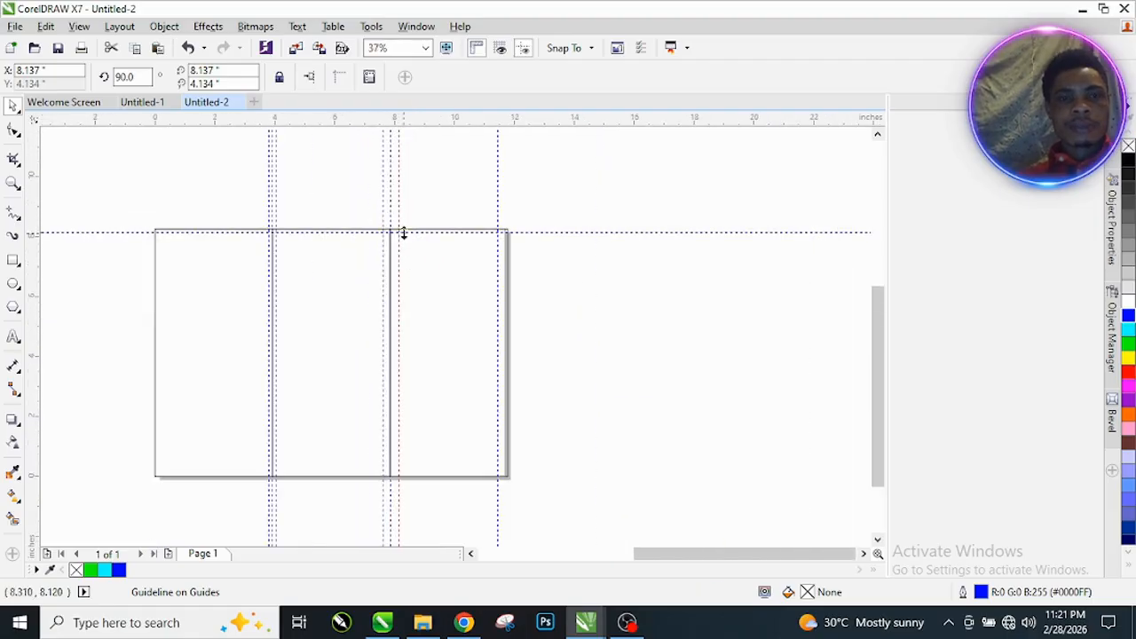
# Step: Add a vertical margin guideline at about 0.27 inches, just inside the first panel's left edge
pyautogui.scroll(-2, 345, 357)
pyautogui.scroll(4, 345, 360)
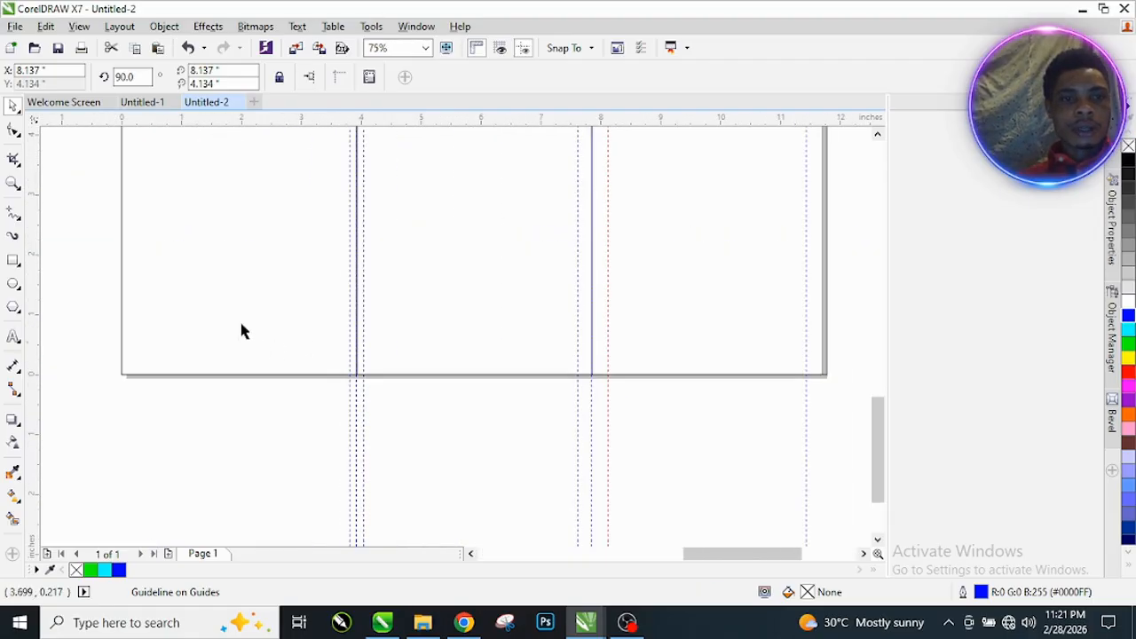
pyautogui.moveTo(34, 285); pyautogui.dragTo(138, 299)
pyautogui.scroll(-2, 172, 210)
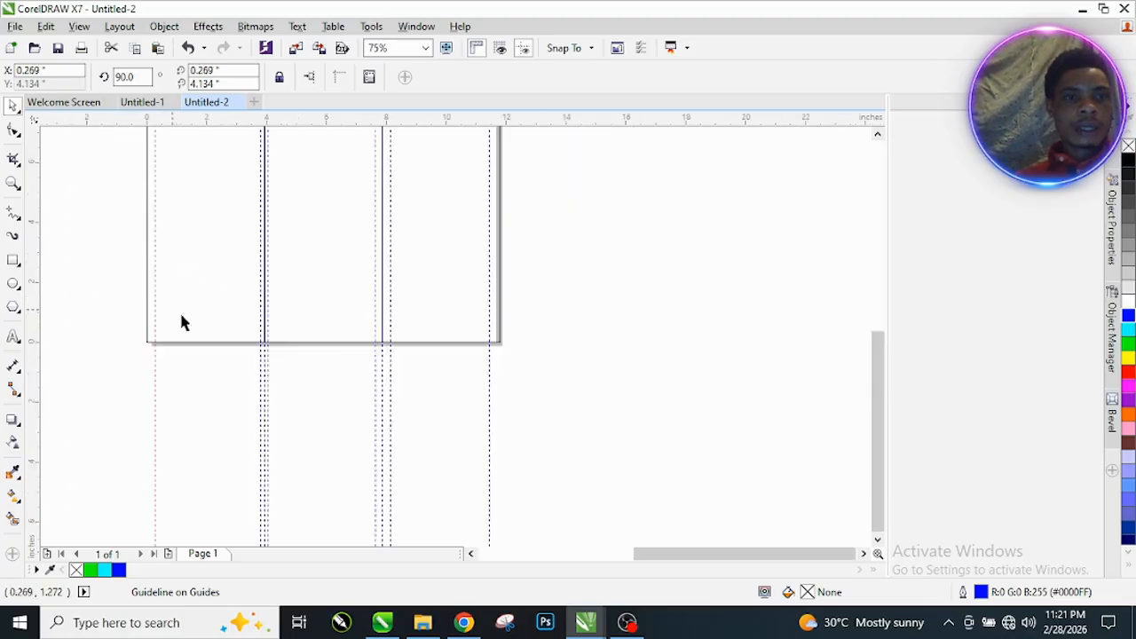
# Step: Add a horizontal margin guideline across the page at about 0.28 inches above its bottom edge
pyautogui.scroll(4, 170, 218)
pyautogui.scroll(-2, 161, 233)
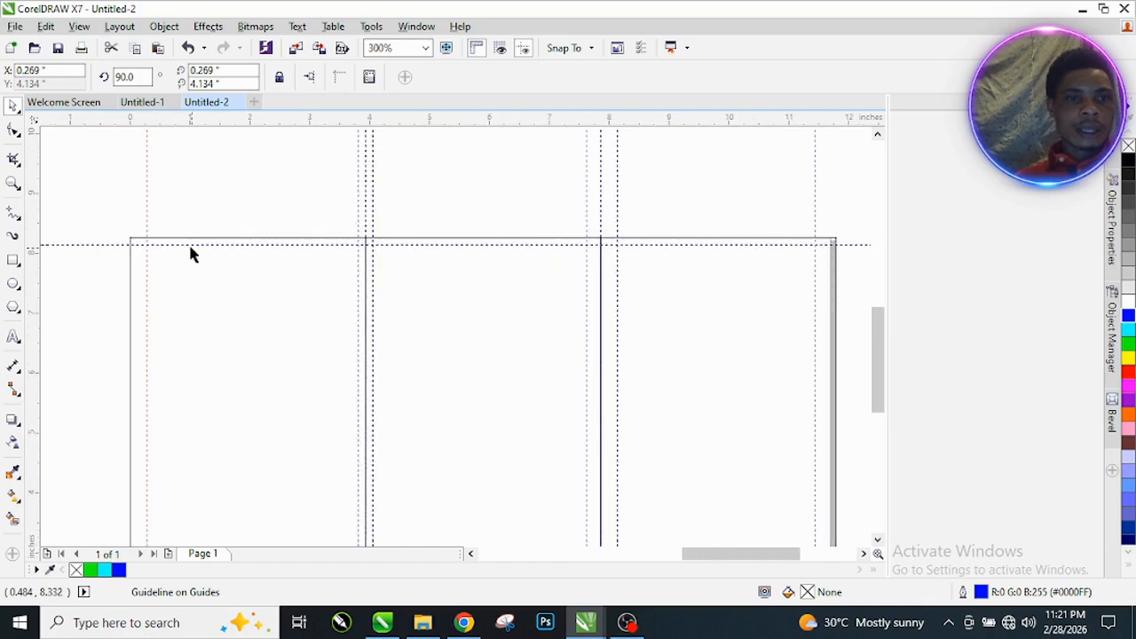
pyautogui.scroll(-2, 157, 263)
pyautogui.scroll(1, 229, 391)
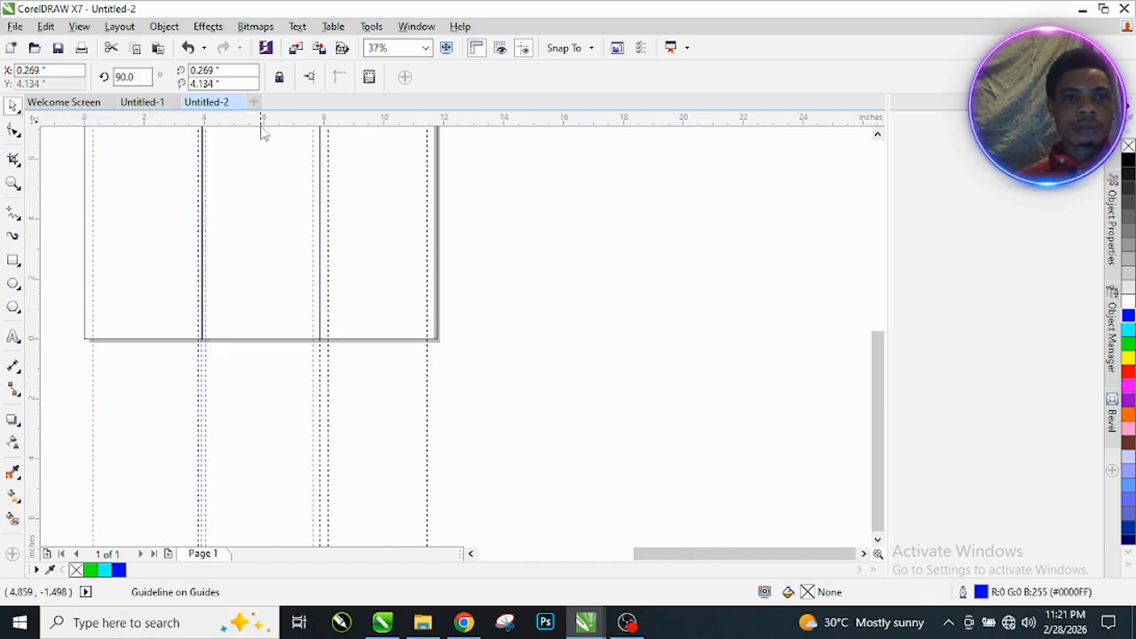
pyautogui.moveTo(250, 328)
pyautogui.mouseDown()
pyautogui.moveTo(256, 340)
pyautogui.moveTo(241, 328)
pyautogui.mouseUp()
pyautogui.scroll(2, 241, 328)
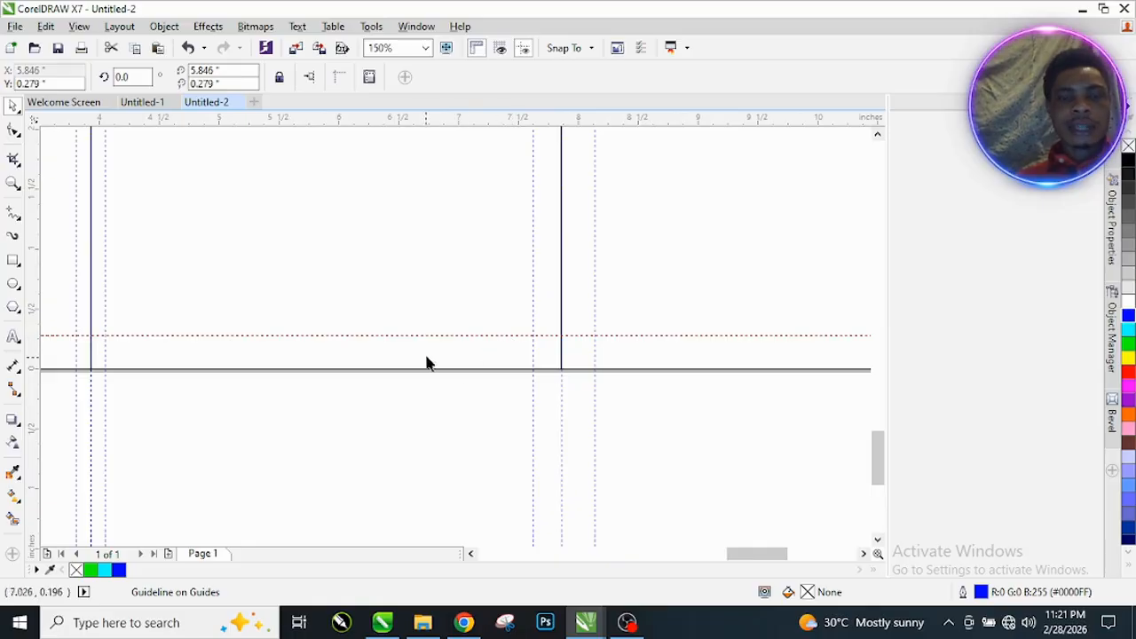
# Step: Remove the outlines from all three panel rectangles on the page
pyautogui.scroll(-5, 408, 325)
pyautogui.scroll(2, 453, 293)
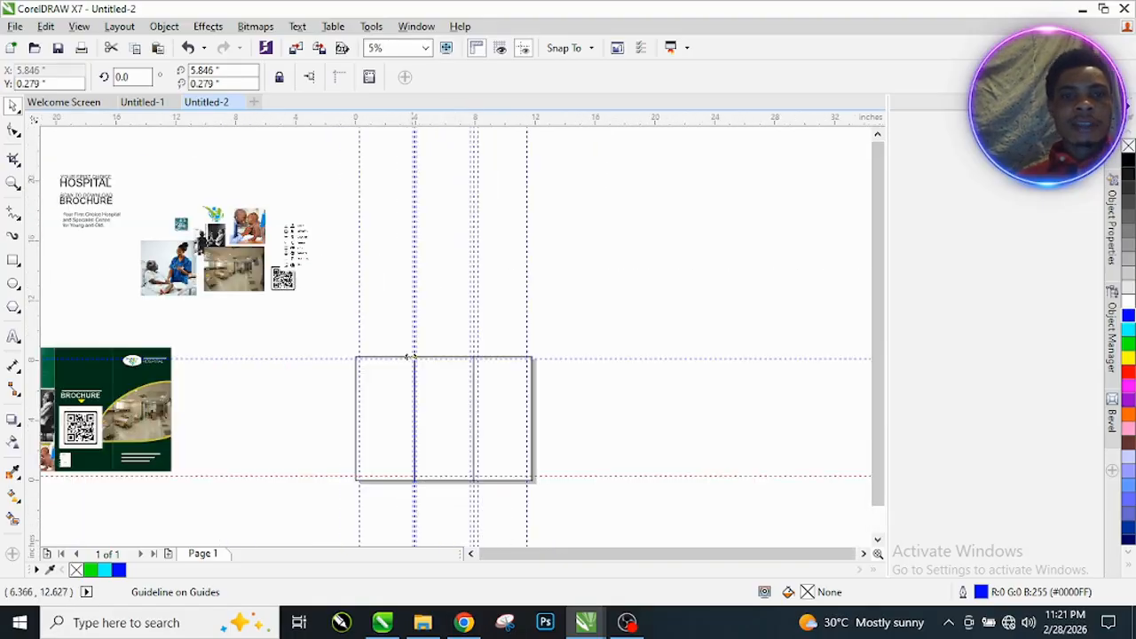
pyautogui.scroll(-2, 434, 390)
pyautogui.scroll(3, 434, 391)
pyautogui.scroll(-3, 436, 387)
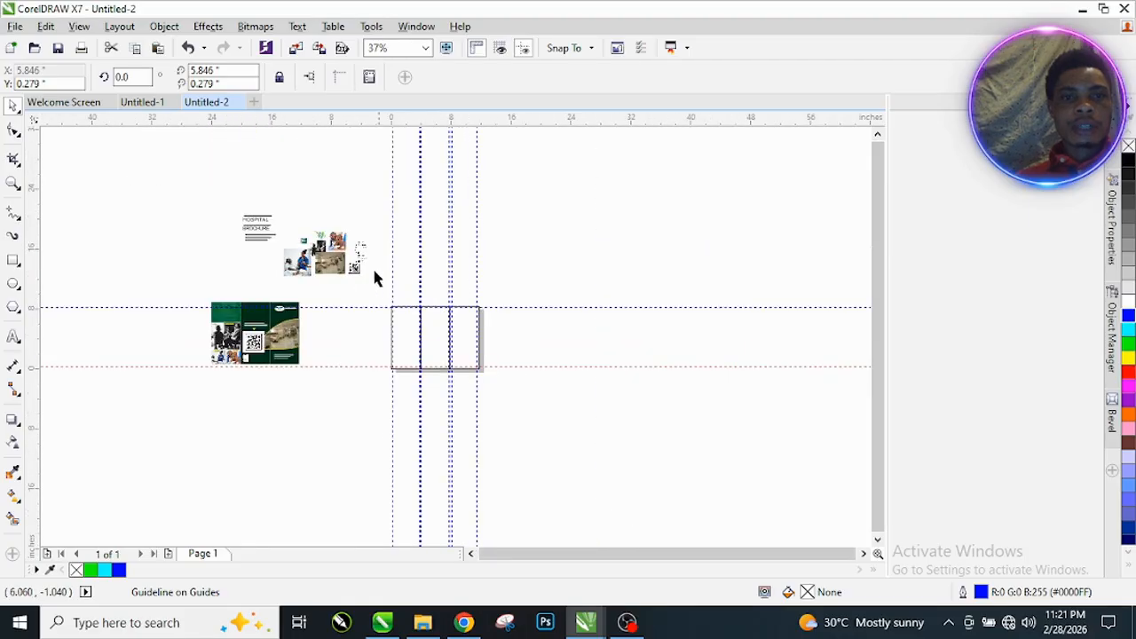
pyautogui.moveTo(382, 306); pyautogui.dragTo(509, 386)
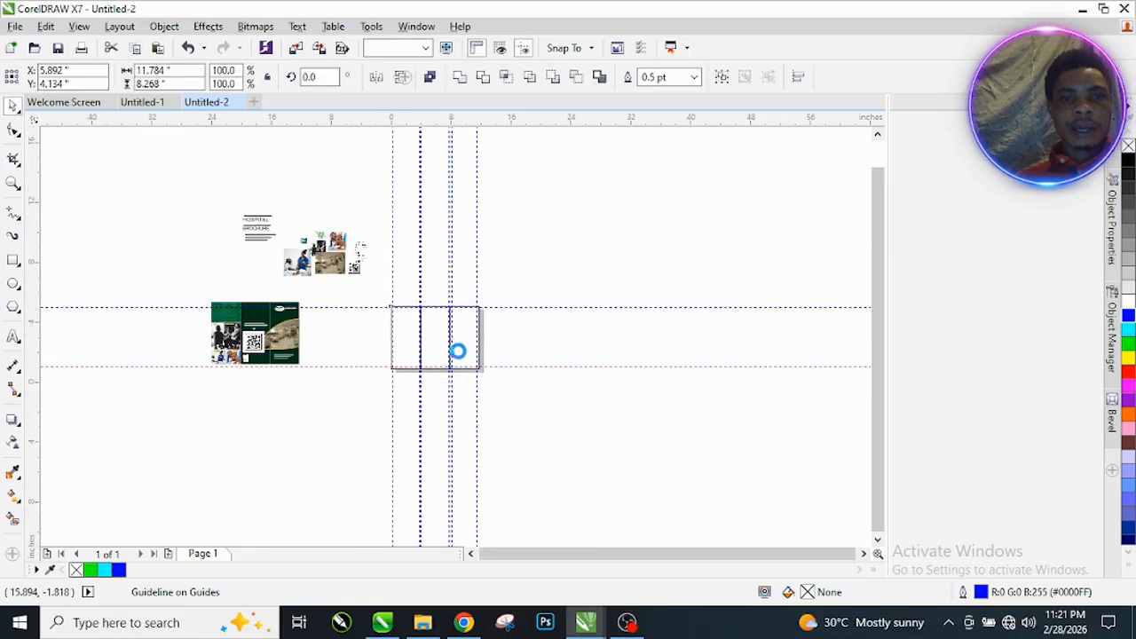
pyautogui.scroll(4, 455, 353)
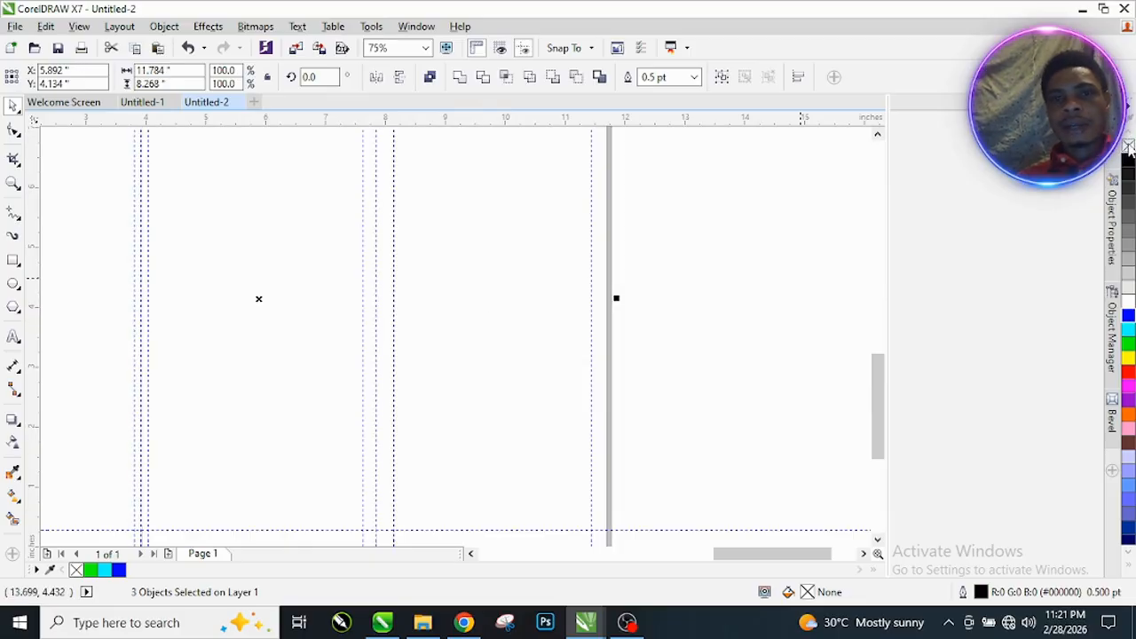
pyautogui.scroll(5, 617, 279)
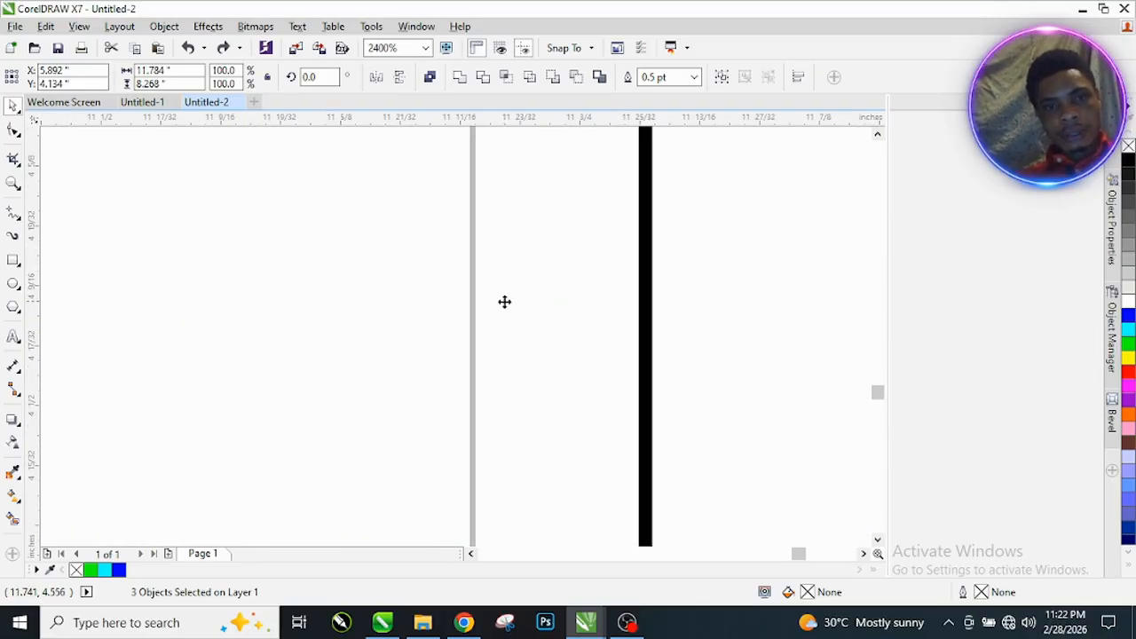
pyautogui.scroll(1, 647, 258)
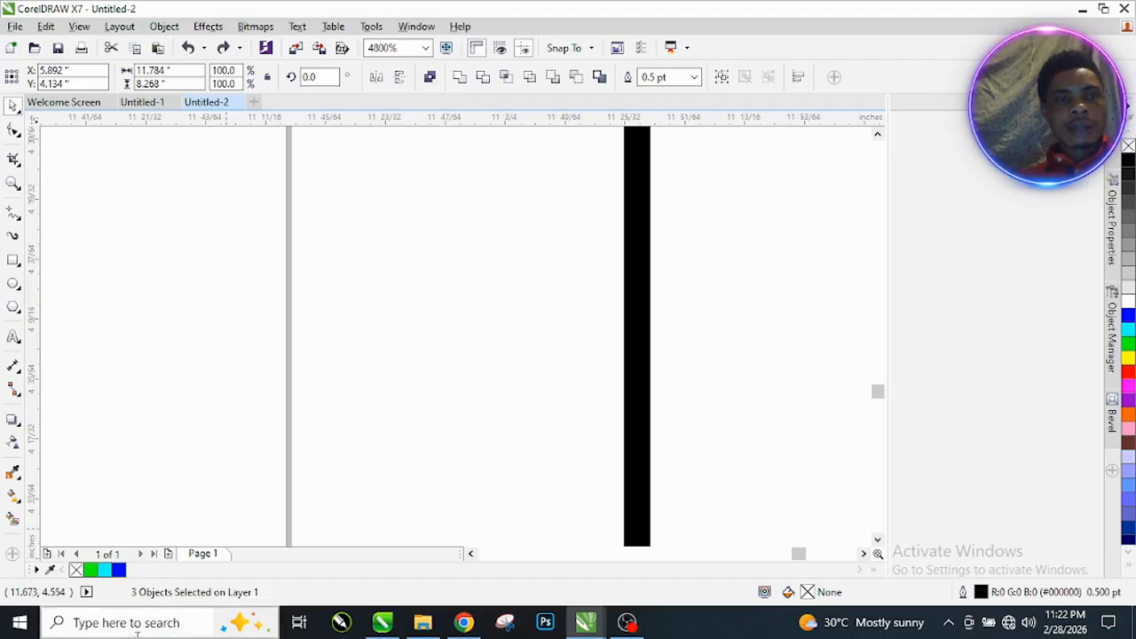
# Step: Step through the edit history and reapply the outline removal on the three panel rectangles
pyautogui.click(189, 50)
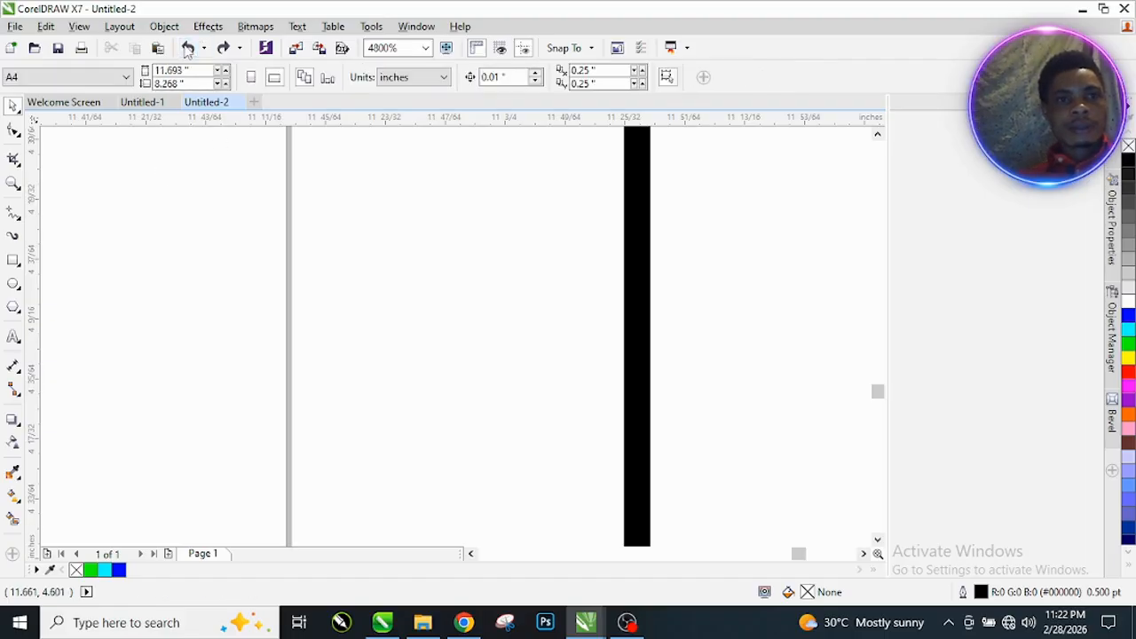
pyautogui.click(224, 49)
pyautogui.click(224, 49)
pyautogui.click(224, 50)
pyautogui.click(224, 50)
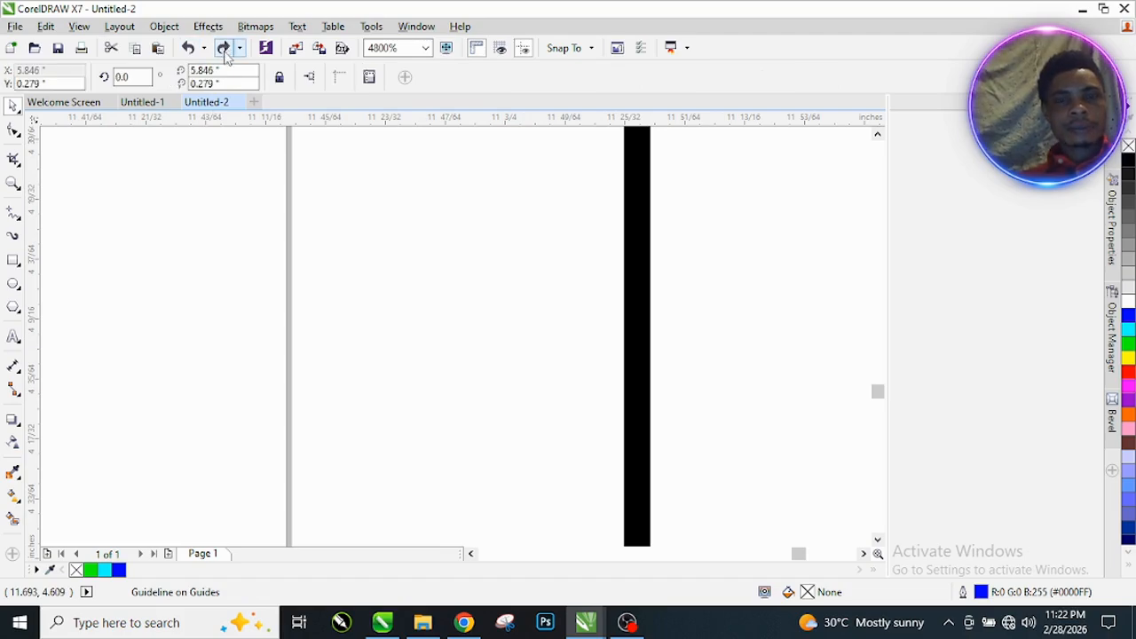
pyautogui.click(225, 53)
pyautogui.scroll(-4, 562, 339)
pyautogui.click(575, 320)
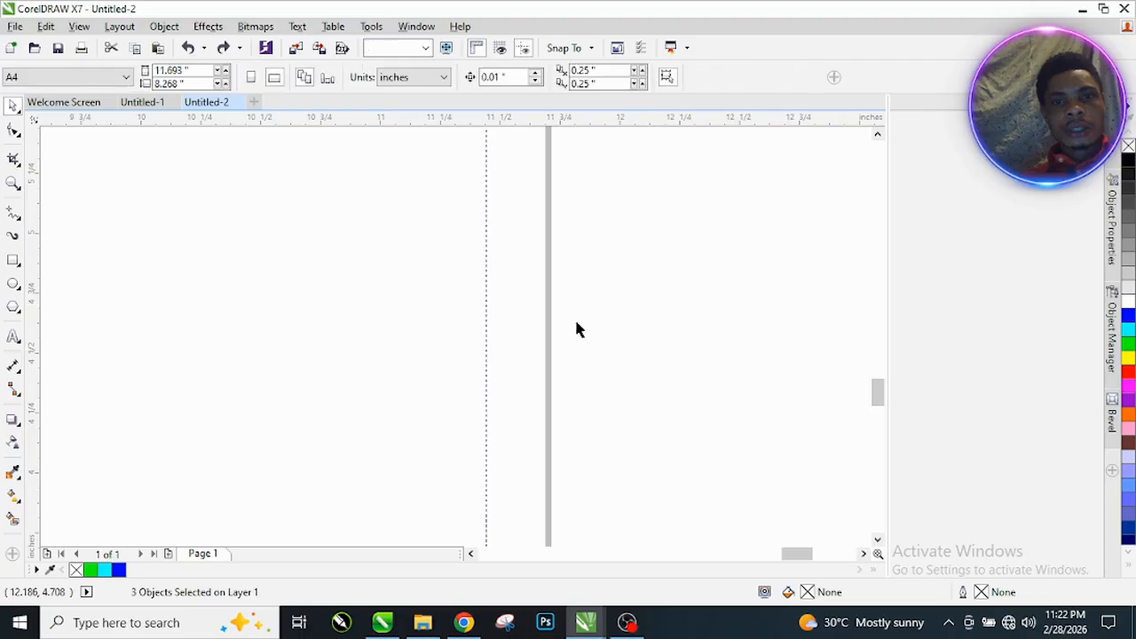
# Step: Inspect the three outline-free panels and the margin guides along the folds and page edges
pyautogui.scroll(-2, 612, 321)
pyautogui.scroll(-2, 547, 336)
pyautogui.click(514, 333)
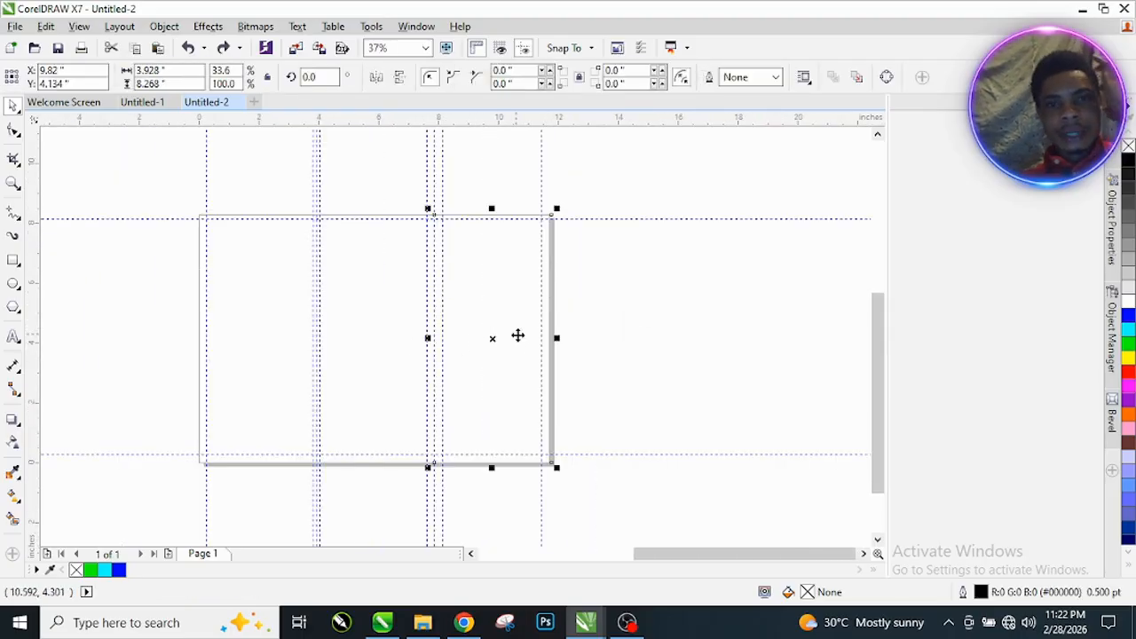
pyautogui.click(392, 332)
pyautogui.click(290, 326)
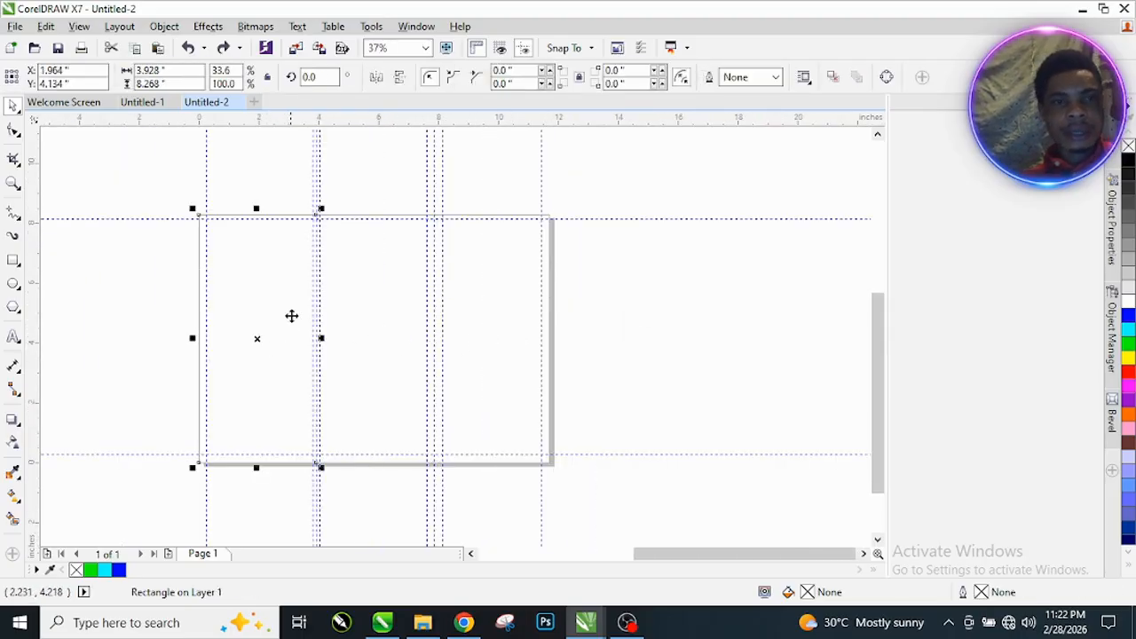
pyautogui.scroll(4, 336, 239)
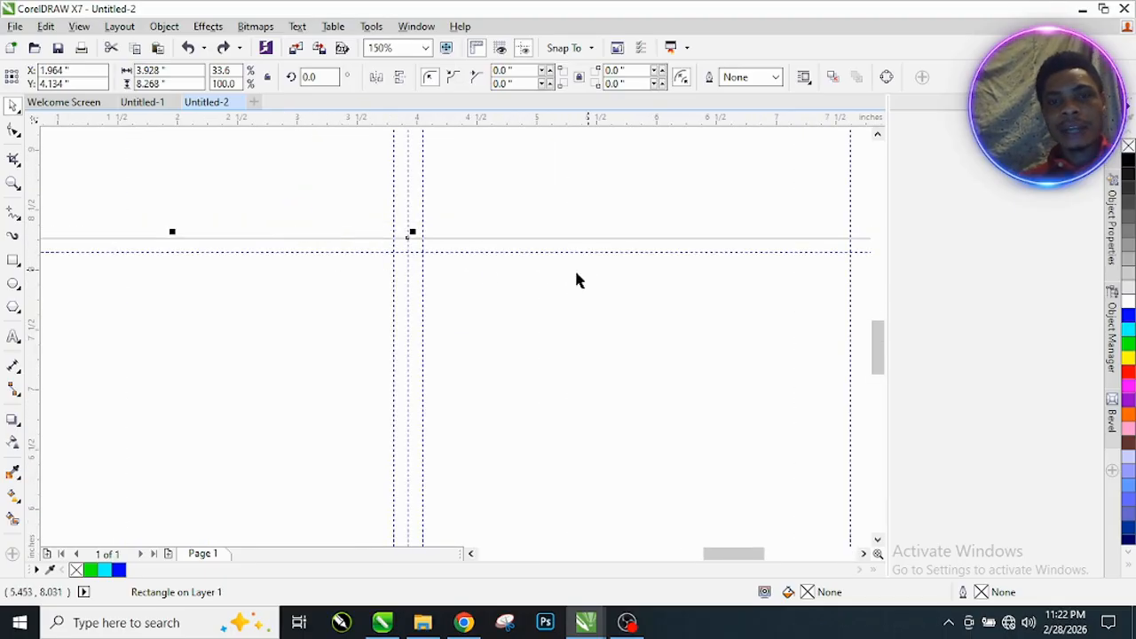
pyautogui.scroll(-2, 412, 268)
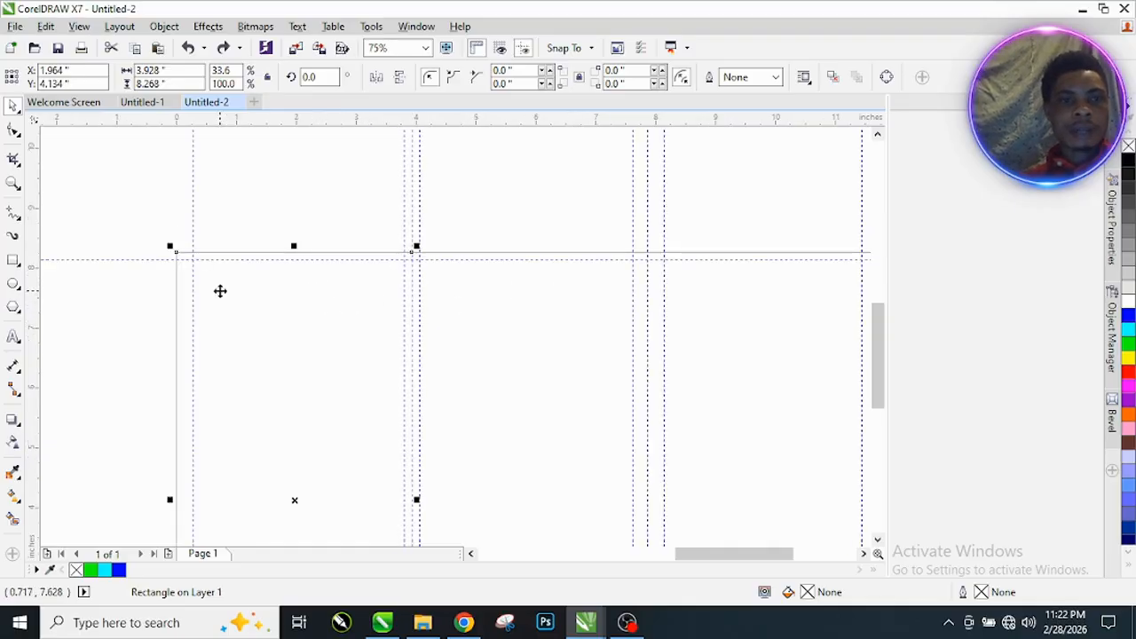
pyautogui.scroll(4, 220, 291)
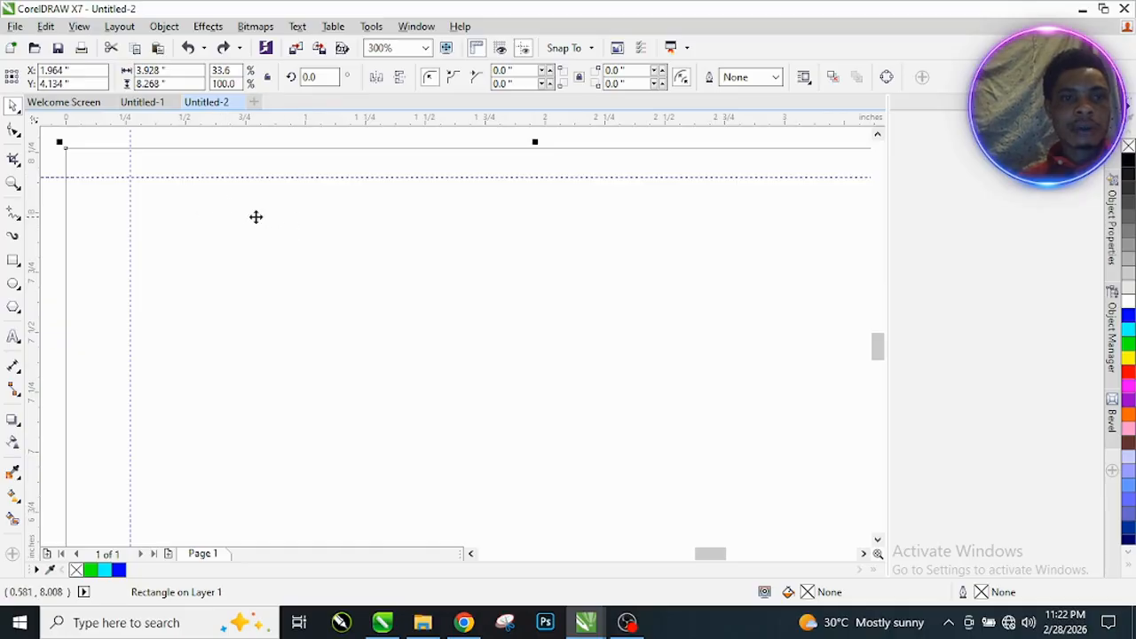
pyautogui.scroll(-4, 434, 289)
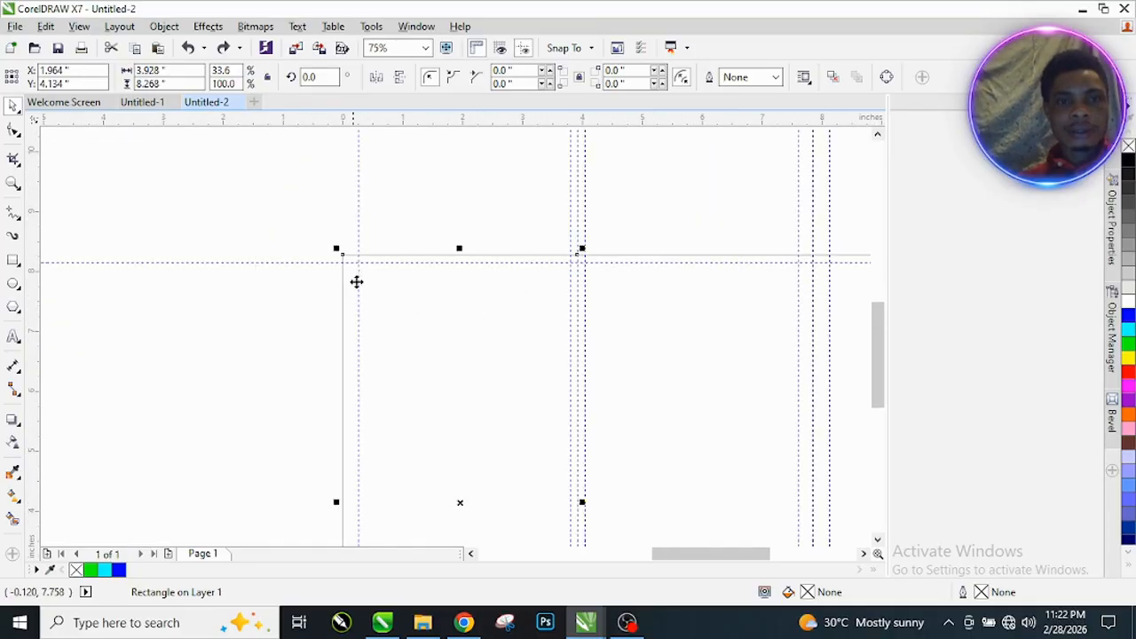
pyautogui.scroll(3, 399, 240)
pyautogui.scroll(-5, 487, 284)
pyautogui.scroll(2, 558, 352)
pyautogui.scroll(-5, 320, 278)
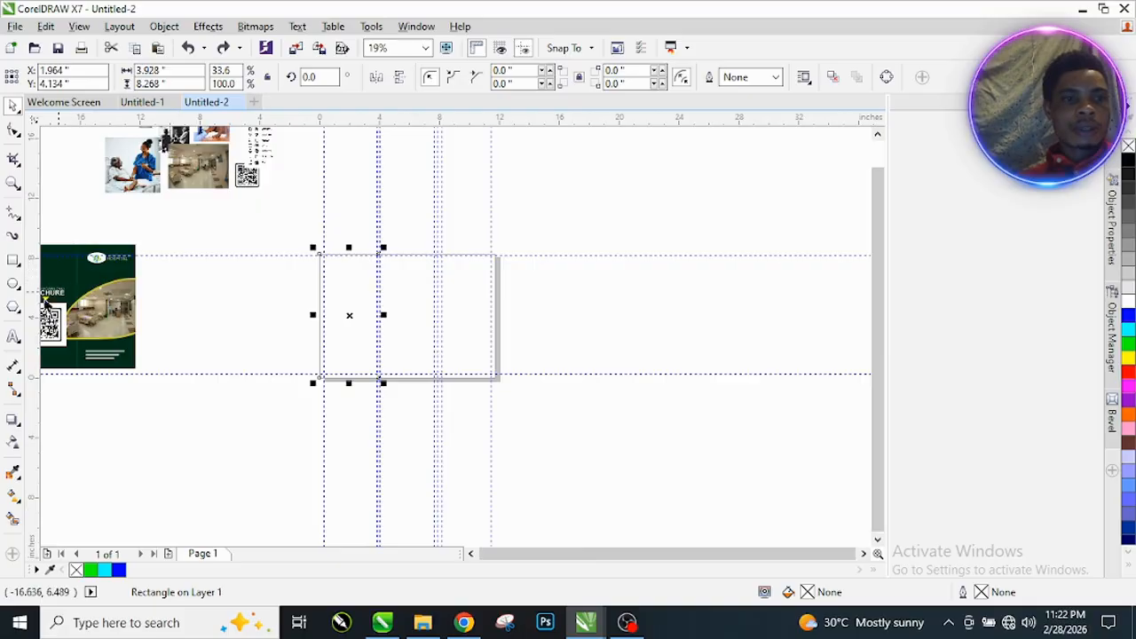
# Step: Sample the dark green (#00331C) from the reference brochure's background and fill all three panels with it
pyautogui.scroll(3, 53, 277)
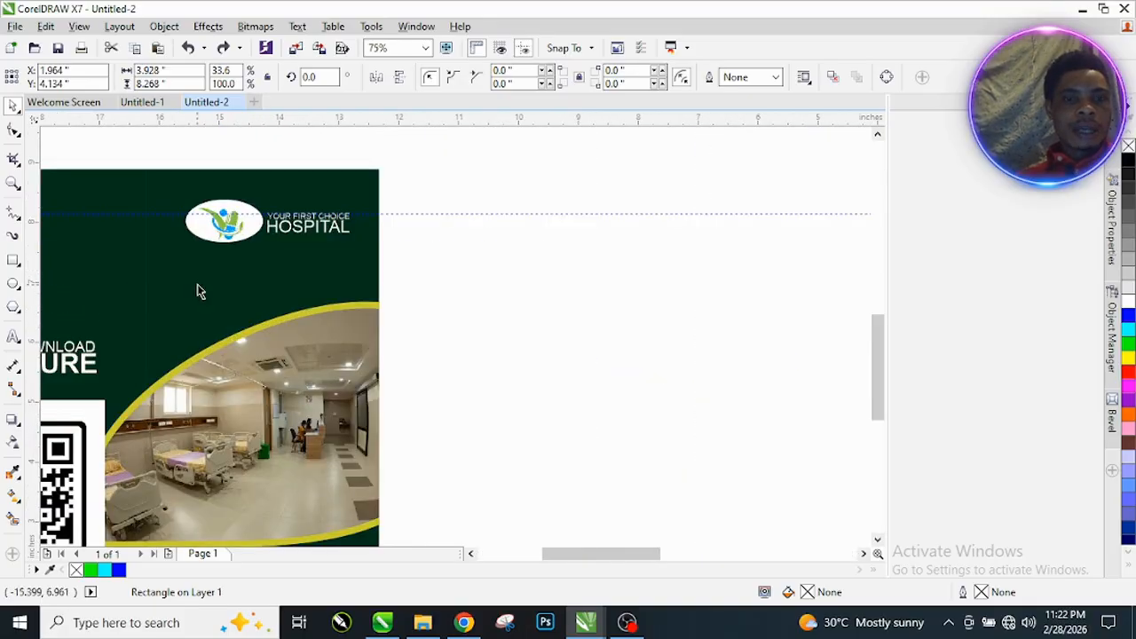
pyautogui.scroll(2, 213, 292)
pyautogui.scroll(-2, 263, 297)
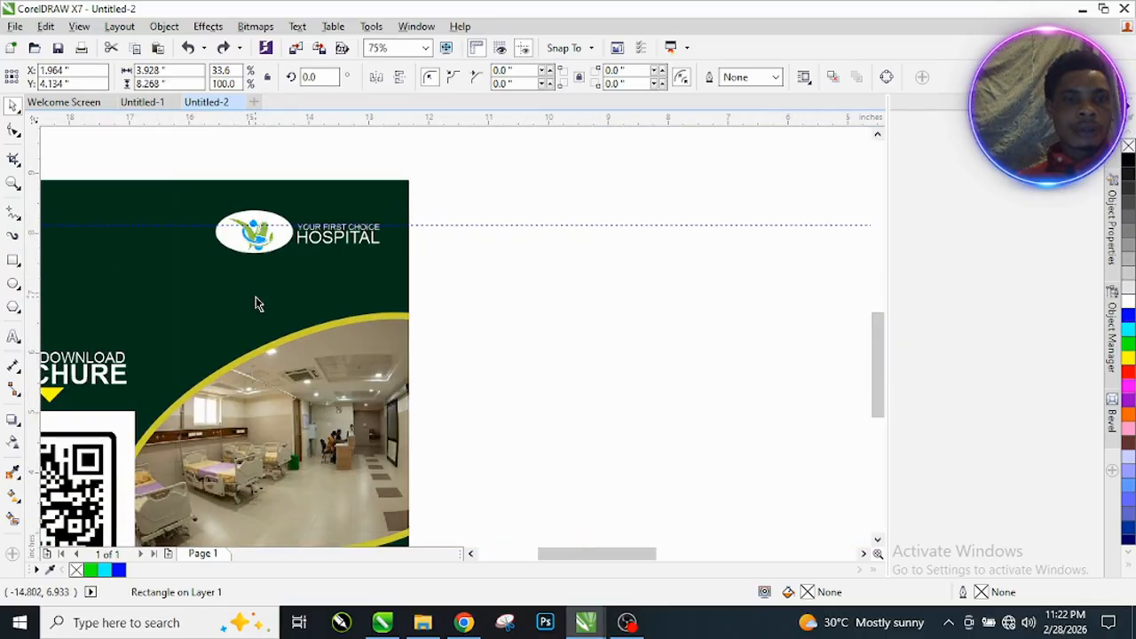
pyautogui.scroll(1, 256, 299)
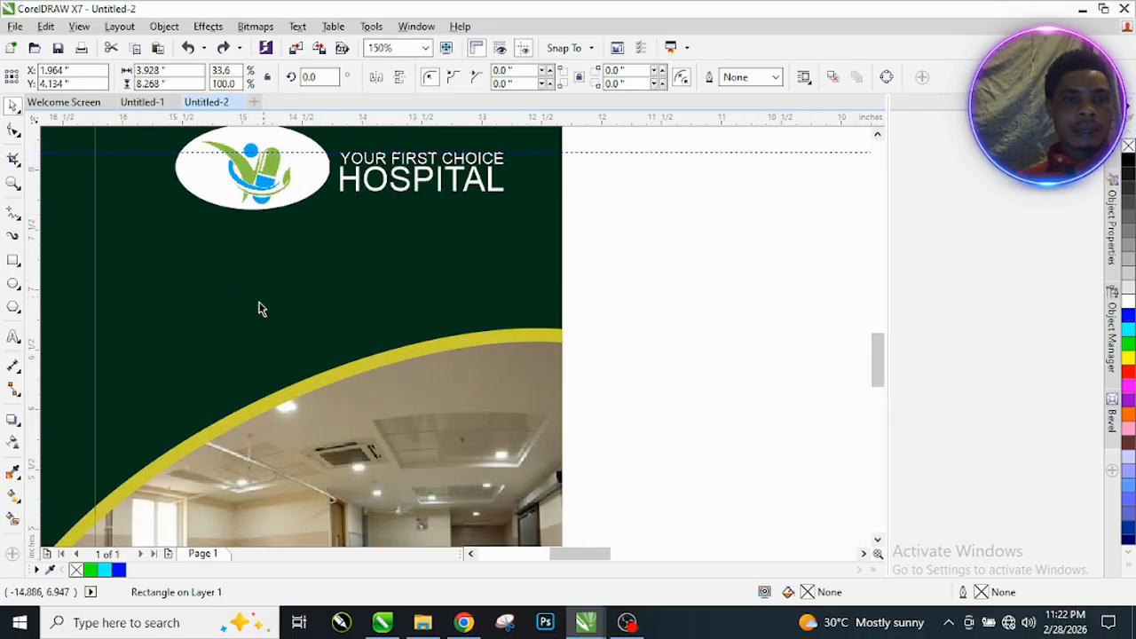
pyautogui.click(14, 476)
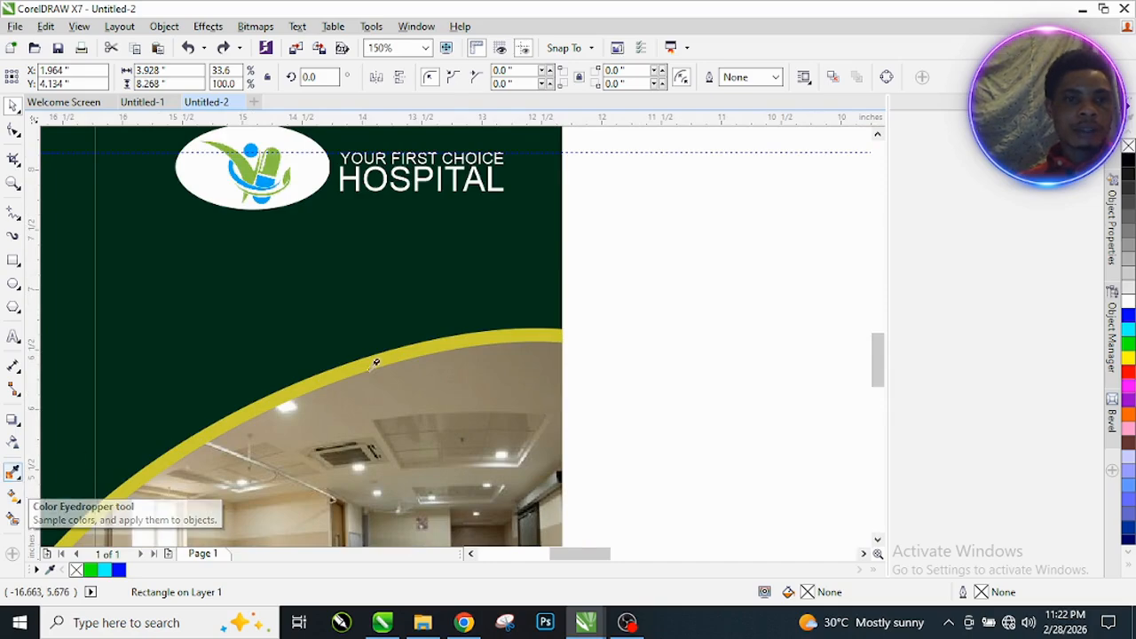
pyautogui.click(260, 266)
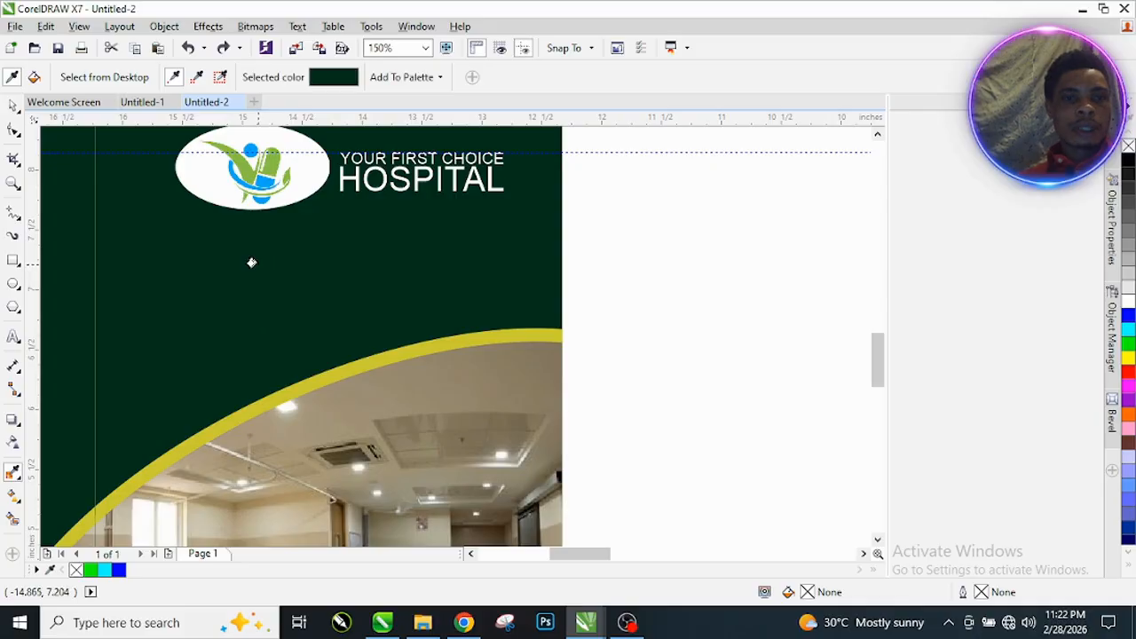
pyautogui.scroll(-5, 246, 272)
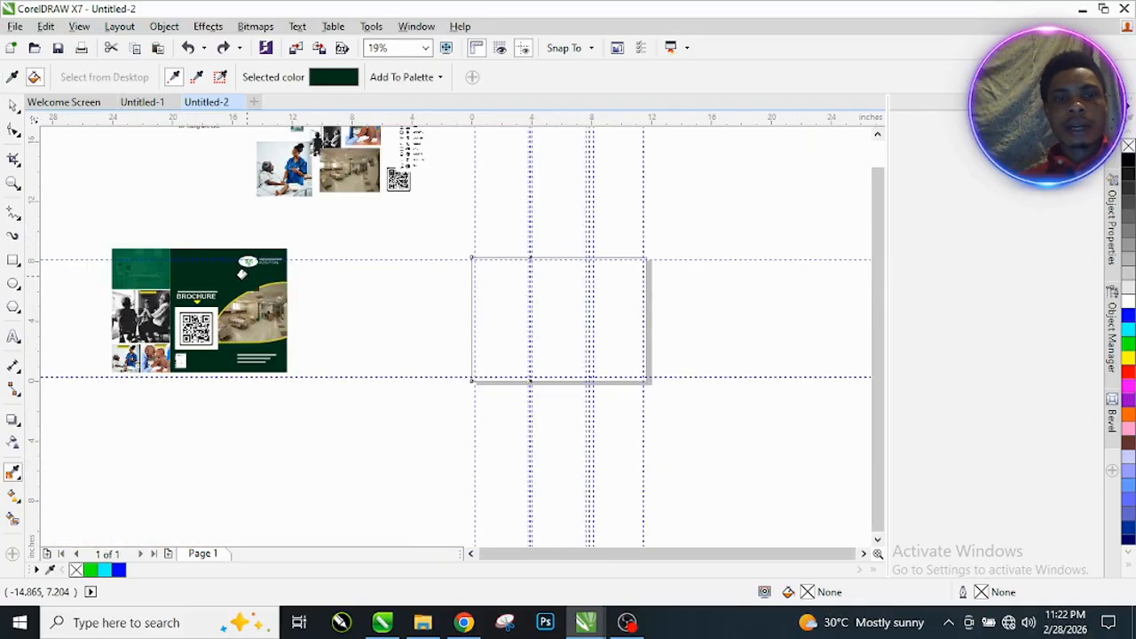
pyautogui.click(489, 293)
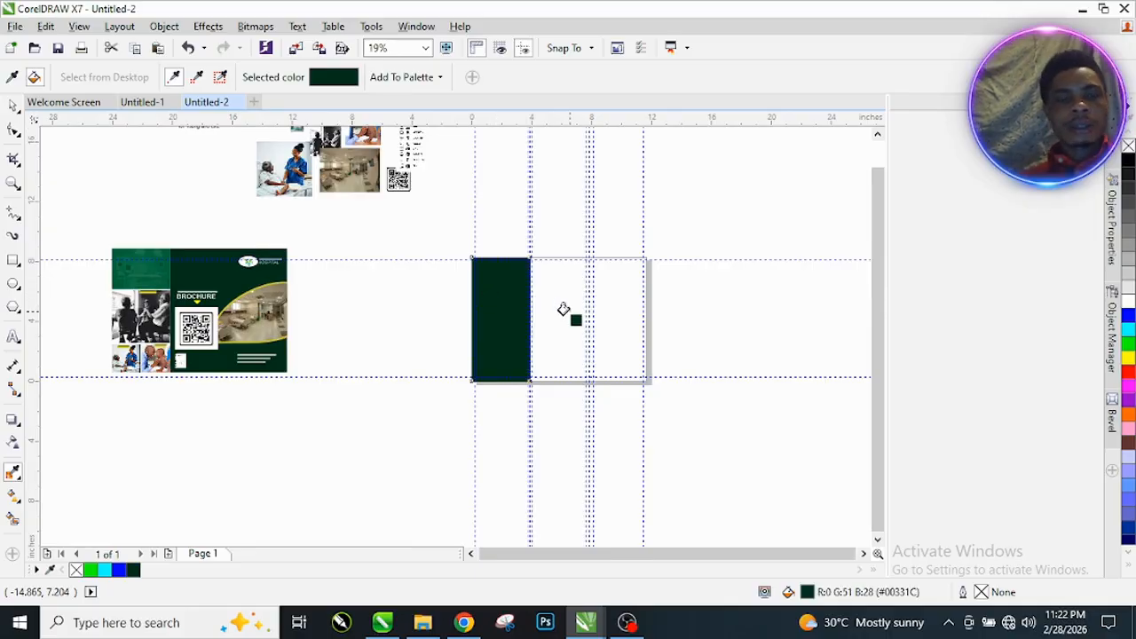
pyautogui.click(614, 302)
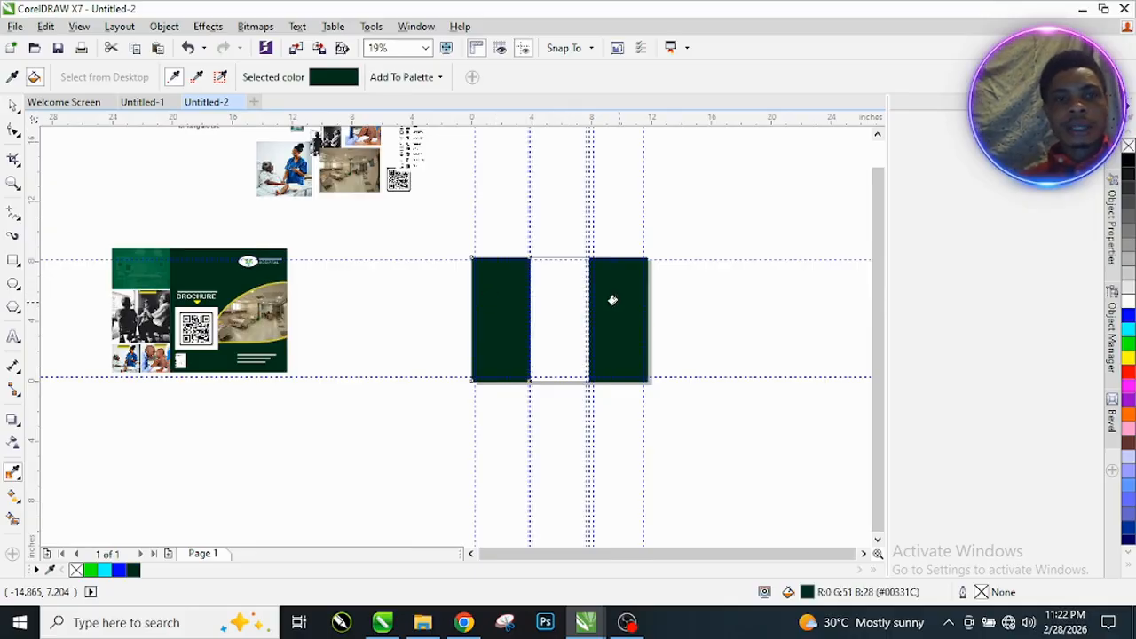
pyautogui.click(540, 319)
pyautogui.press('space')
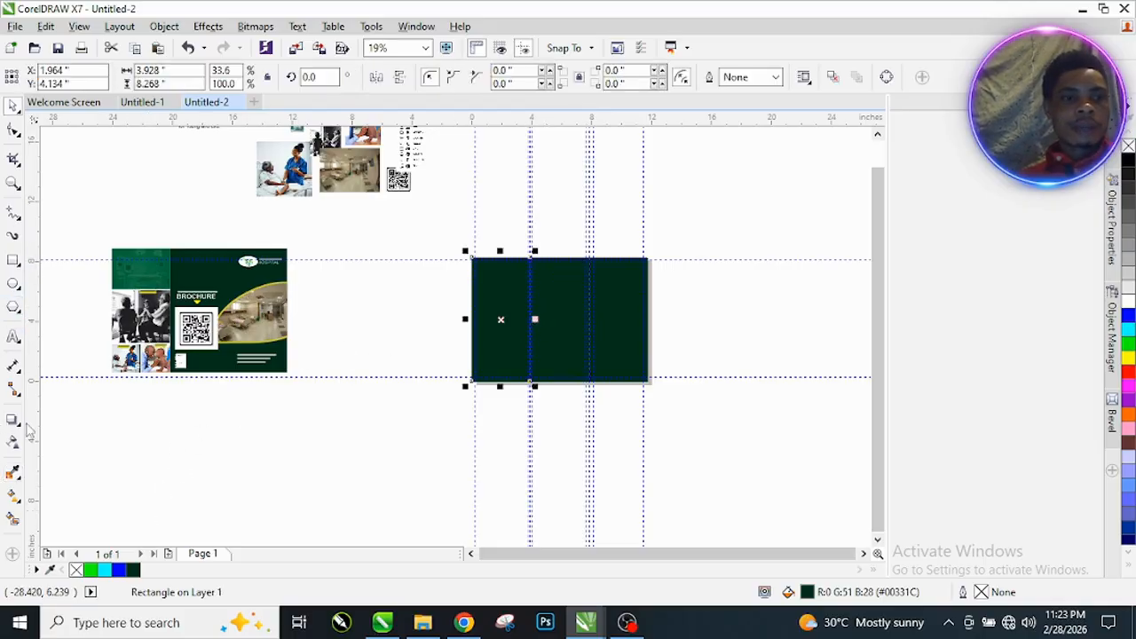
# Step: Sample the lighter green (#117449) from the reference brochure's first panel and fill the new brochure's first panel with it
pyautogui.click(12, 472)
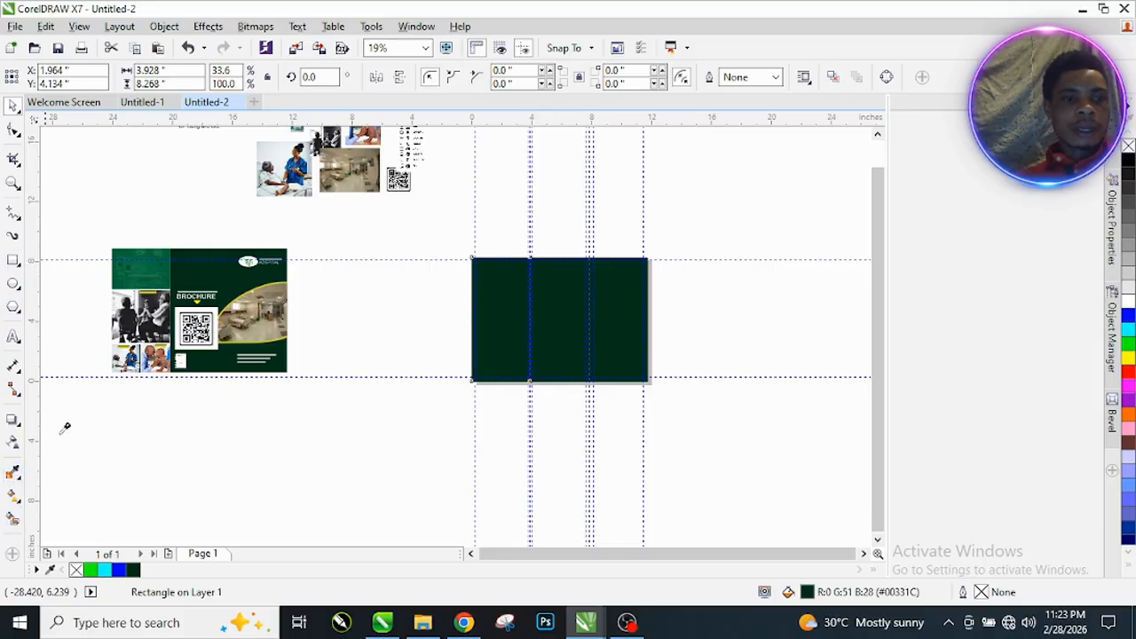
pyautogui.click(142, 258)
pyautogui.click(494, 263)
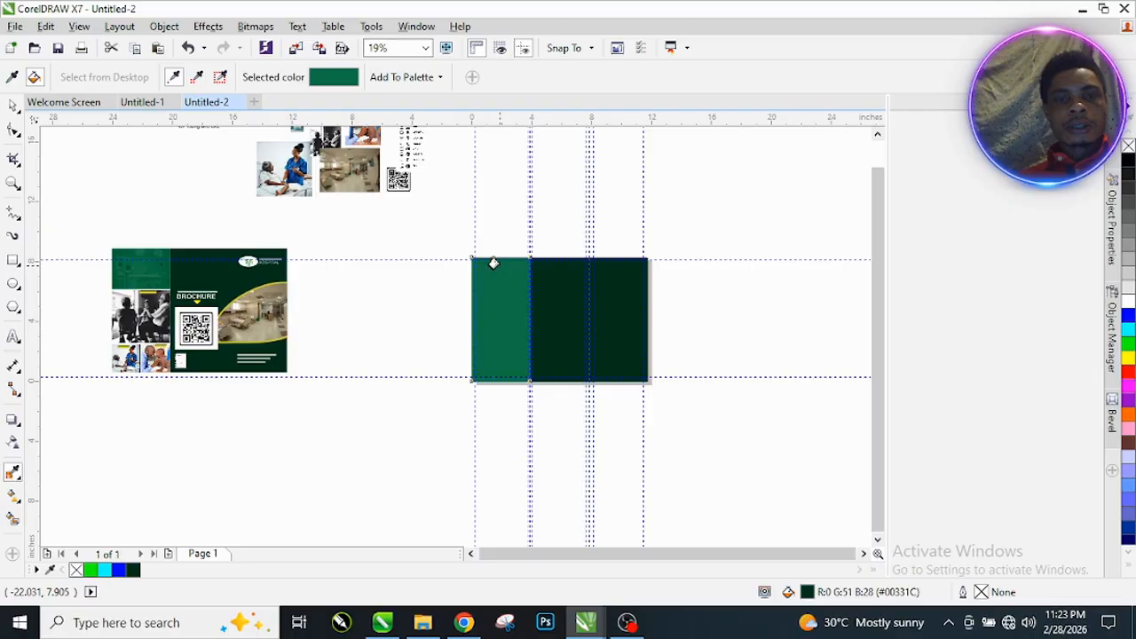
pyautogui.press('space')
# Step: Shorten the light green rectangle from its lower edge so it covers only about the upper third of the first panel
pyautogui.scroll(1, 506, 374)
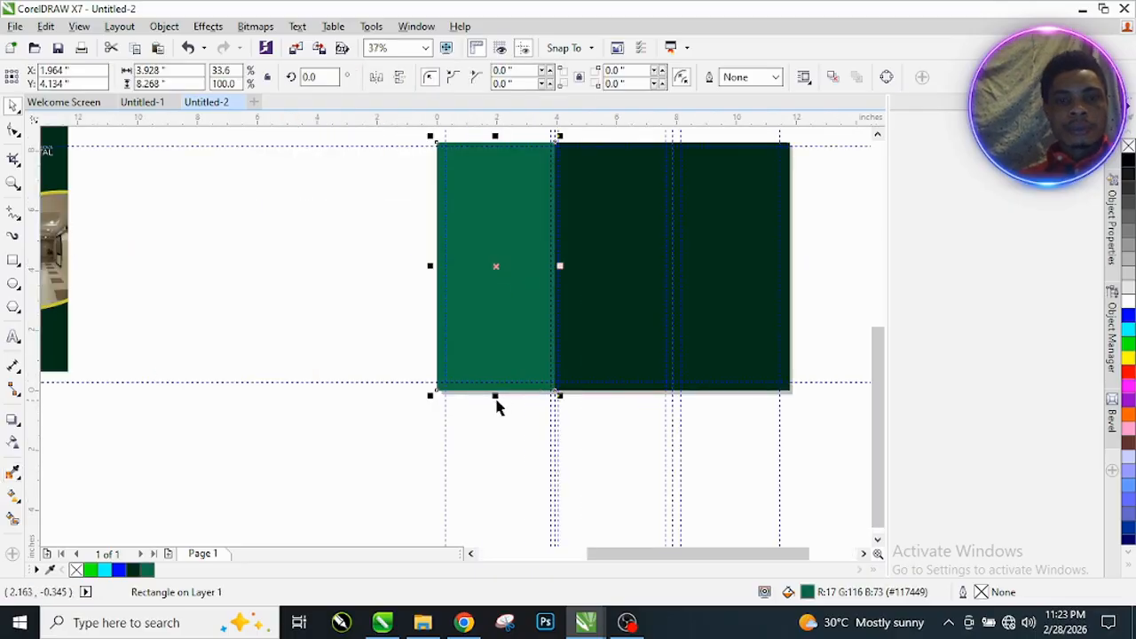
pyautogui.moveTo(496, 399); pyautogui.dragTo(489, 221)
pyautogui.click(334, 275)
# Step: Compare the new layout with the reference brochure and examine the curved, yellow-edged photo frame on its third panel
pyautogui.scroll(-3, 335, 274)
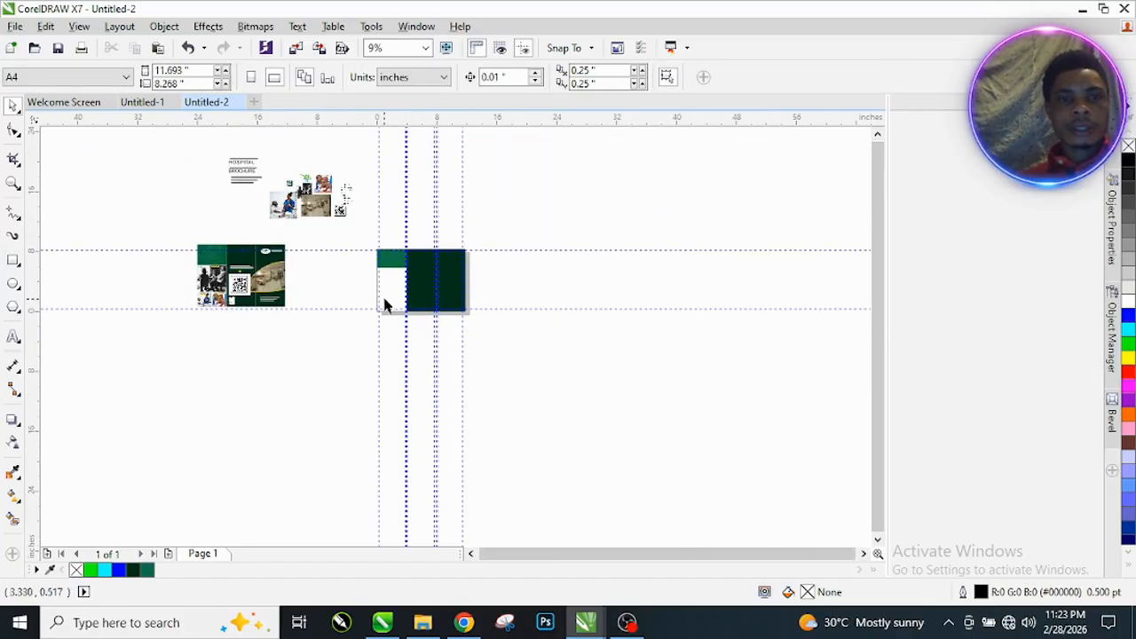
pyautogui.scroll(4, 369, 296)
pyautogui.scroll(-2, 378, 292)
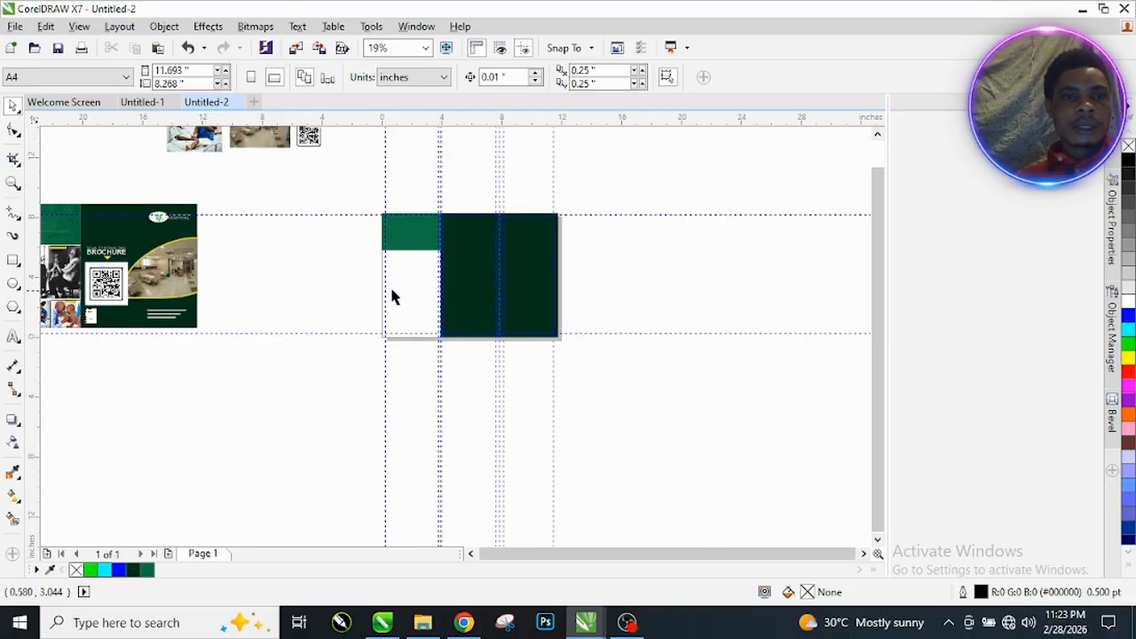
pyautogui.scroll(4, 464, 263)
pyautogui.scroll(-4, 447, 274)
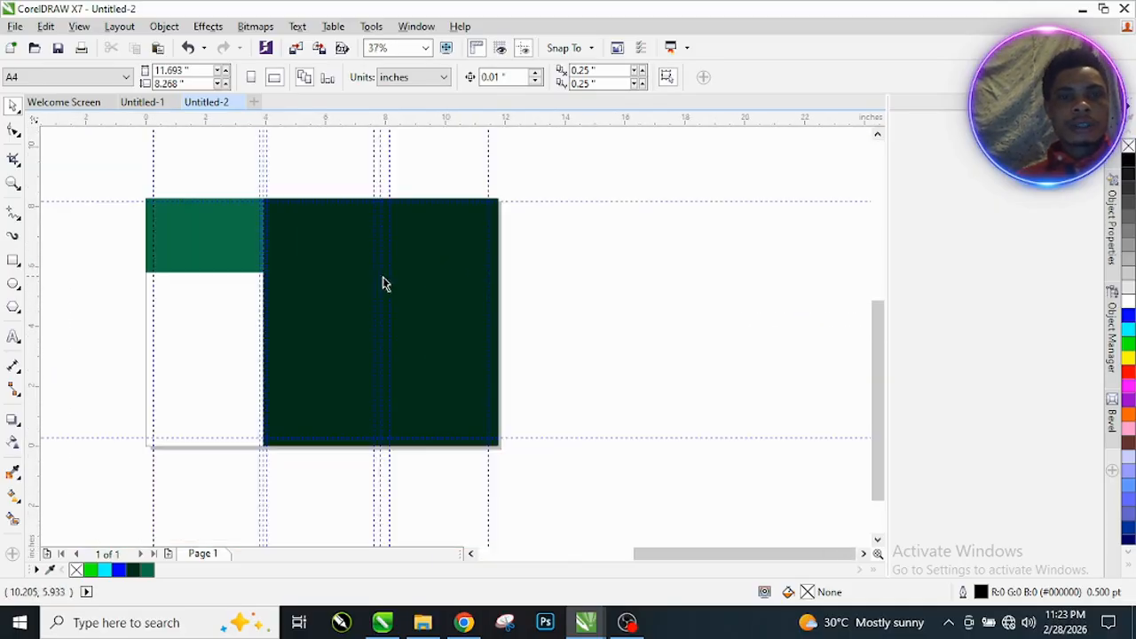
pyautogui.scroll(-3, 399, 294)
pyautogui.scroll(3, 257, 395)
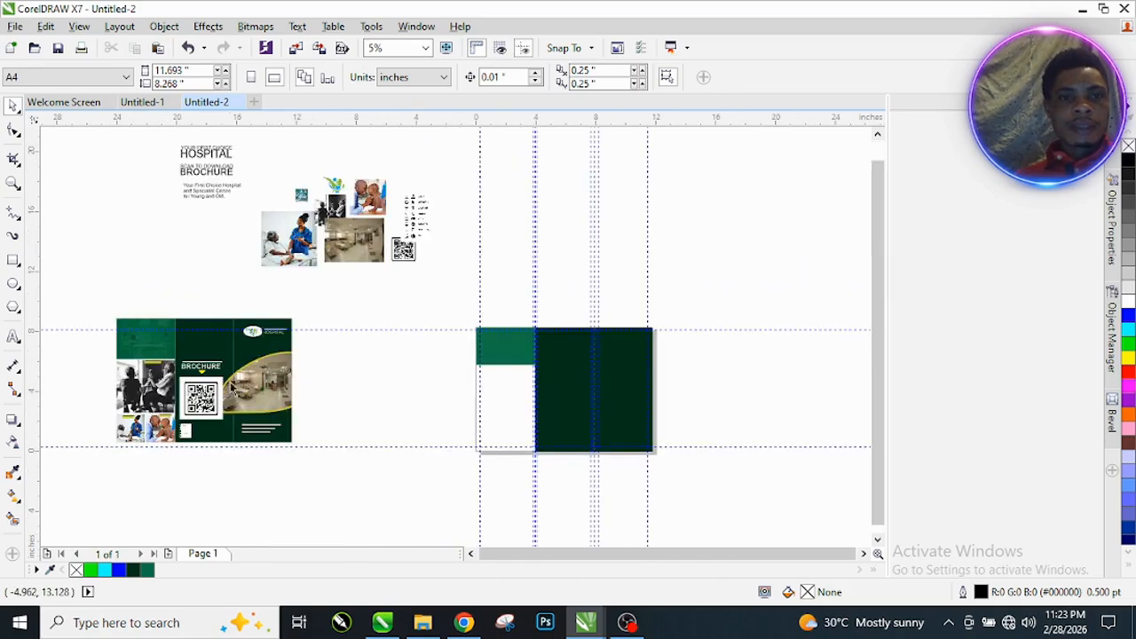
pyautogui.scroll(3, 258, 395)
pyautogui.click(348, 249)
pyautogui.scroll(2, 348, 244)
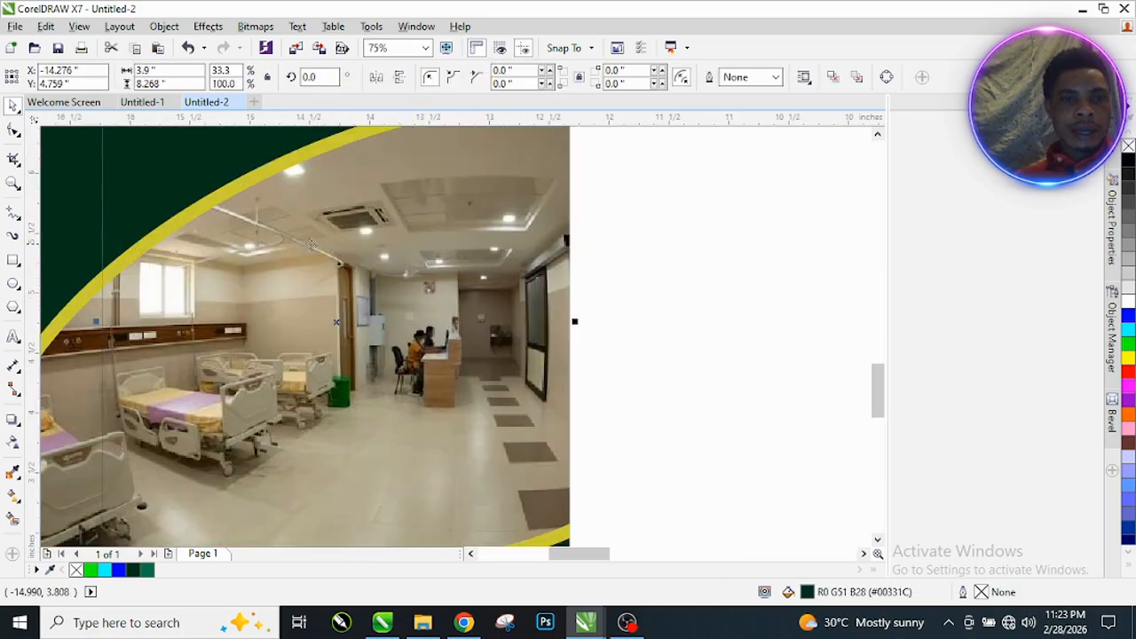
pyautogui.scroll(-1, 296, 241)
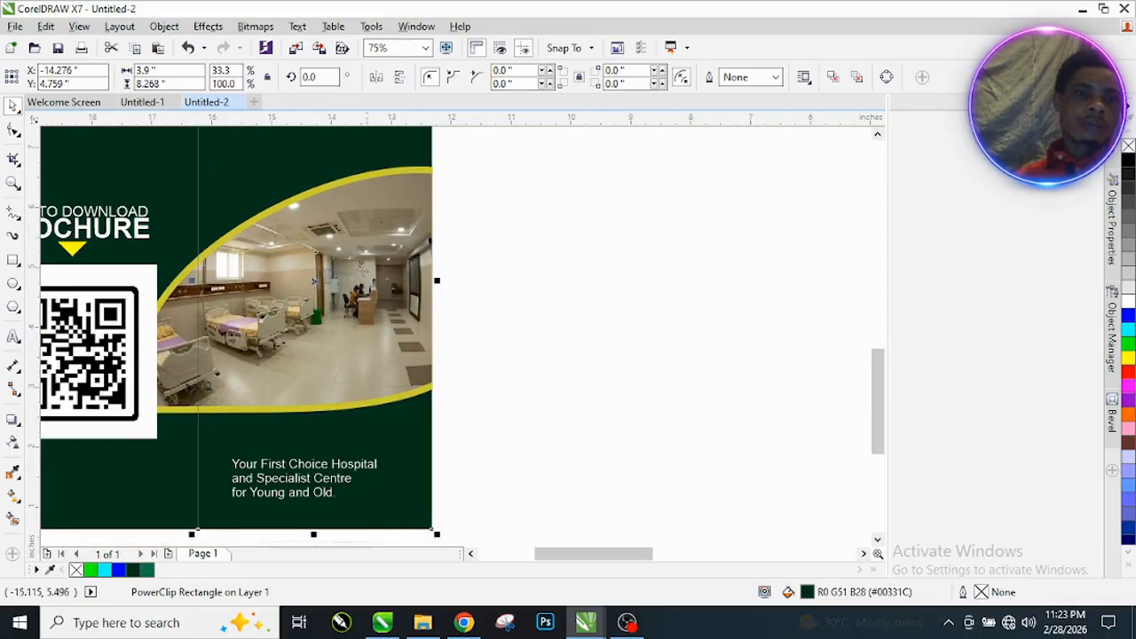
# Step: Draw a rectangle about 5.47 by 3.67 in beside the reference brochure and convert it to curves
pyautogui.click(13, 260)
pyautogui.moveTo(481, 183)
pyautogui.mouseDown()
pyautogui.moveTo(492, 317)
pyautogui.moveTo(811, 404)
pyautogui.mouseUp()
pyautogui.press('space')
pyautogui.rightClick(578, 285)
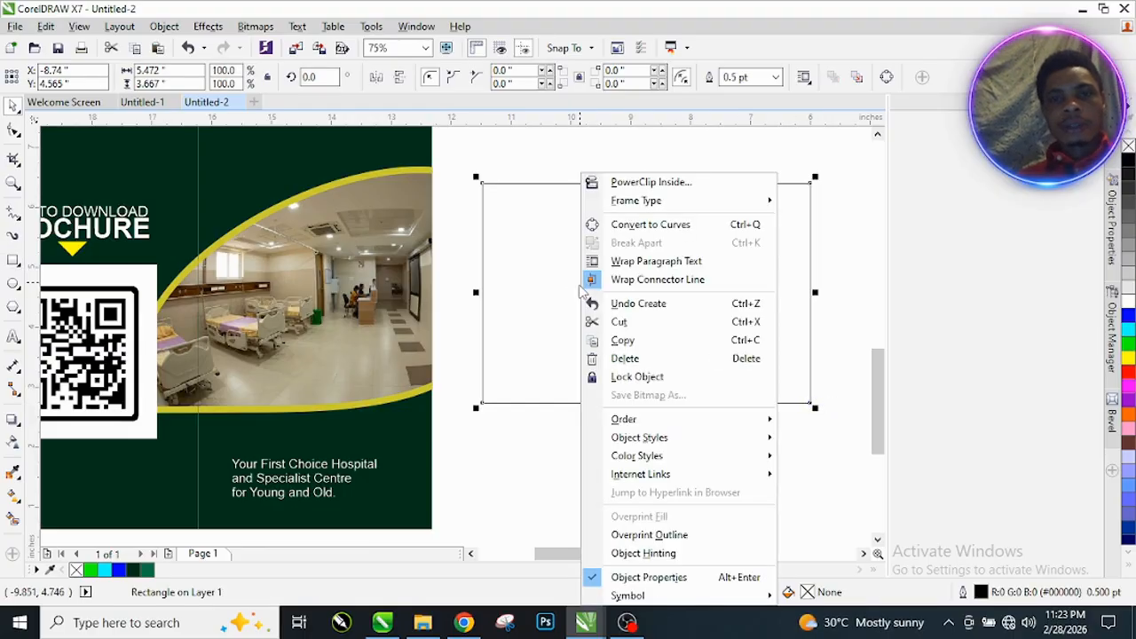
pyautogui.click(657, 233)
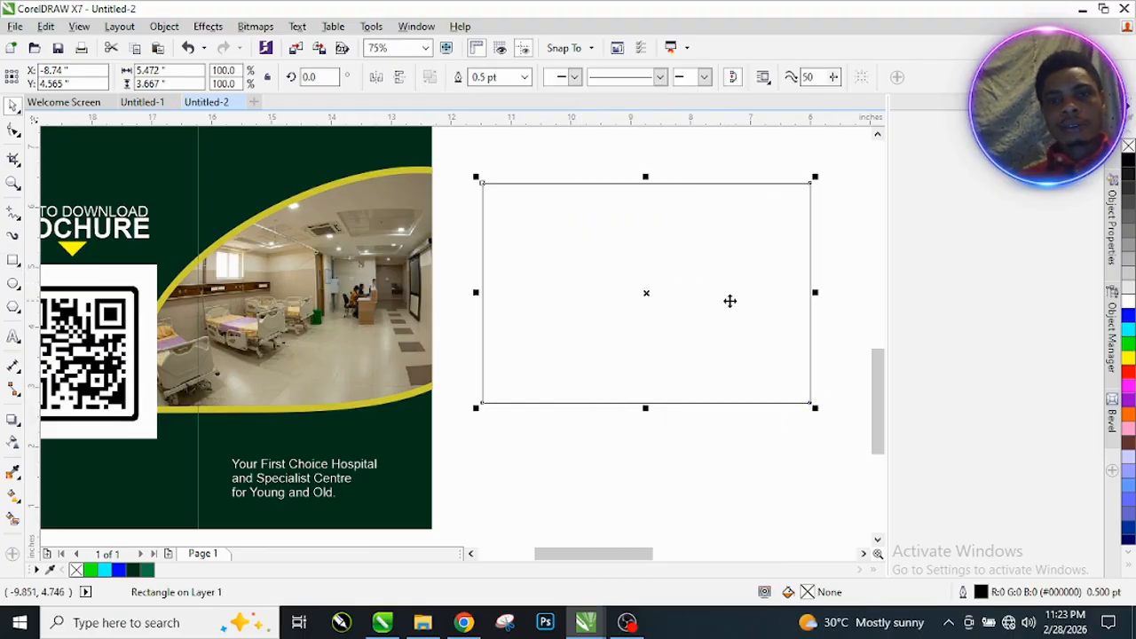
# Step: Delete the rectangle's upper-right node, then convert the resulting diagonal edge to a curve and bow it outward
pyautogui.click(13, 131)
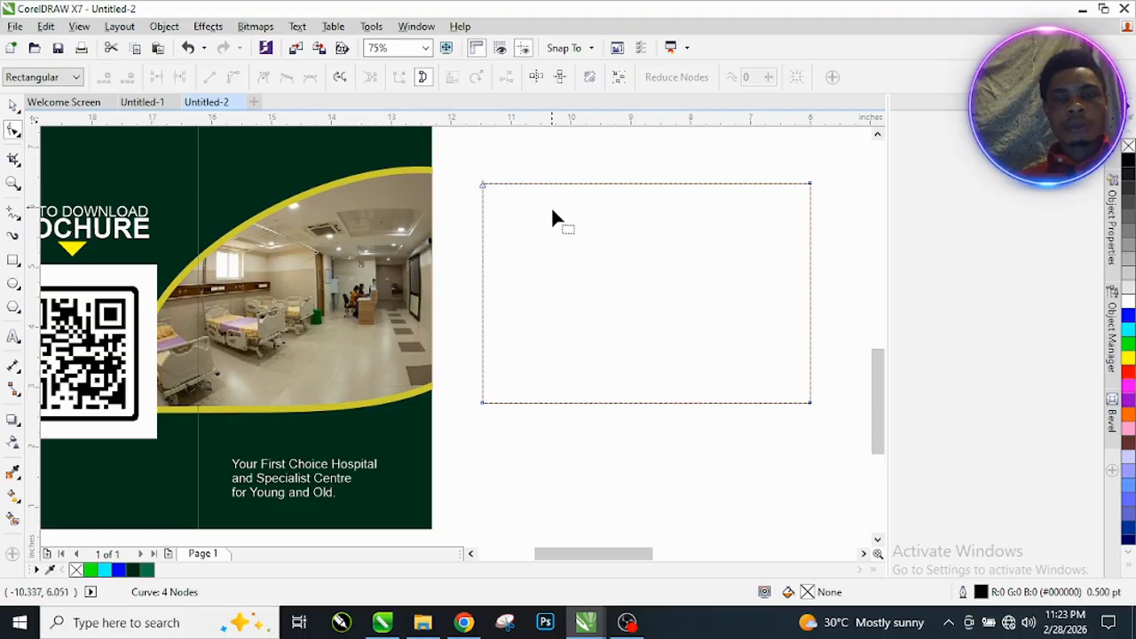
pyautogui.doubleClick(809, 185)
pyautogui.moveTo(630, 286); pyautogui.dragTo(688, 241)
pyautogui.hotkey('ctrl', 'z')
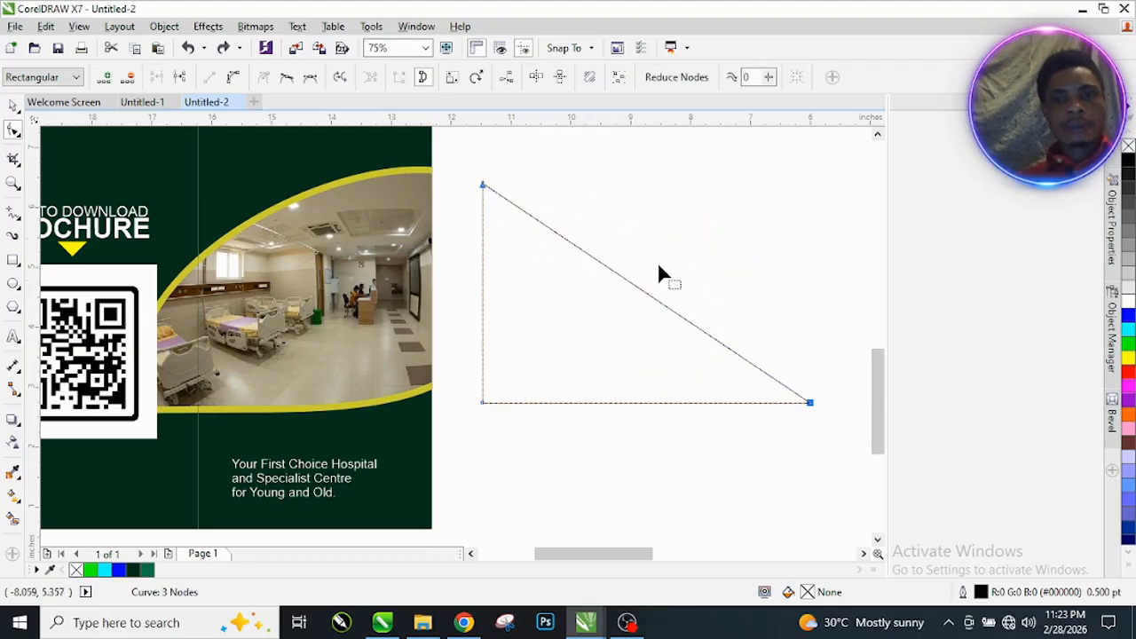
pyautogui.click(628, 285)
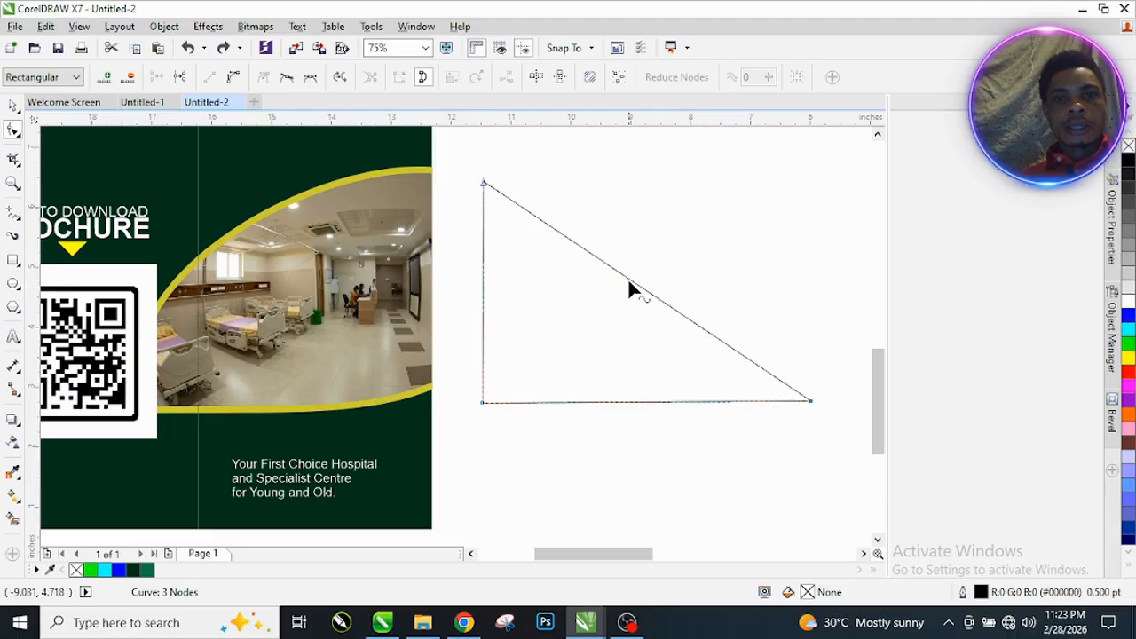
pyautogui.click(628, 288)
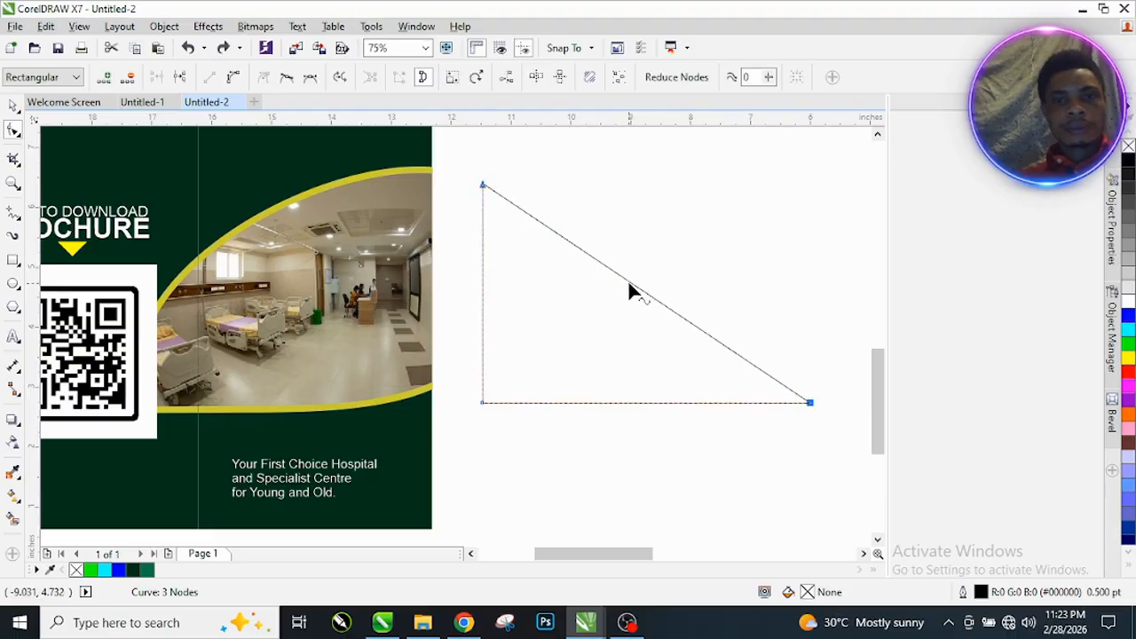
pyautogui.click(628, 283)
pyautogui.click(234, 78)
pyautogui.moveTo(637, 289); pyautogui.dragTo(839, 204)
# Step: Stretch the curved edge further outward and delete the shape's upper-left node, leaving the arc rising from the lower-left corner
pyautogui.scroll(-5, 644, 211)
pyautogui.scroll(4, 649, 232)
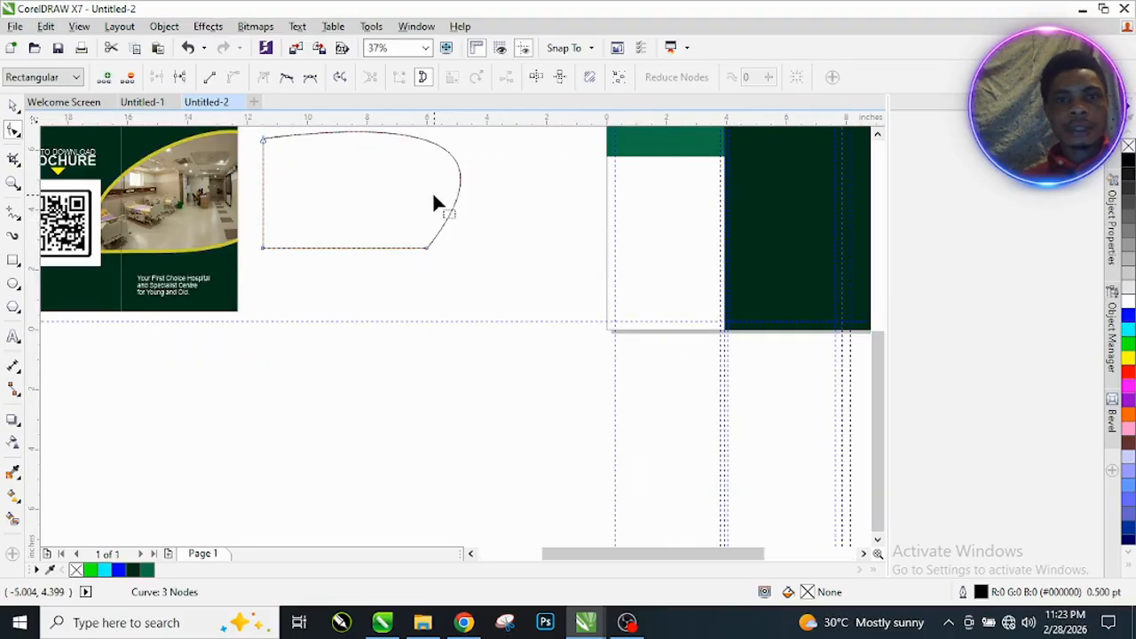
pyautogui.scroll(-2, 433, 202)
pyautogui.scroll(2, 399, 190)
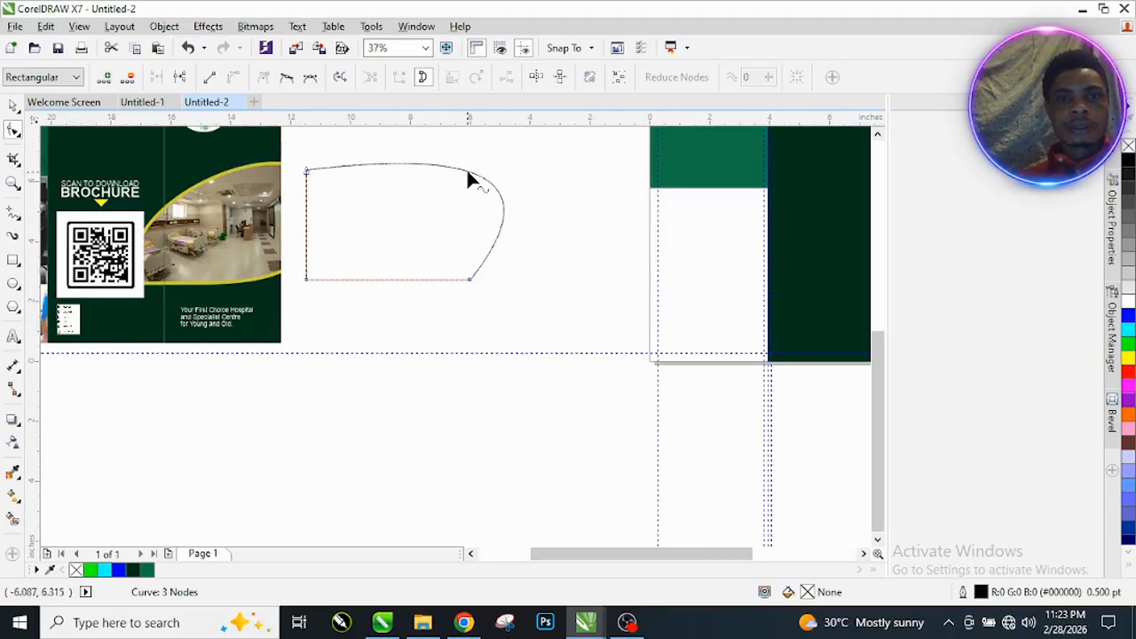
pyautogui.moveTo(468, 176); pyautogui.dragTo(494, 171)
pyautogui.moveTo(306, 172); pyautogui.dragTo(307, 238)
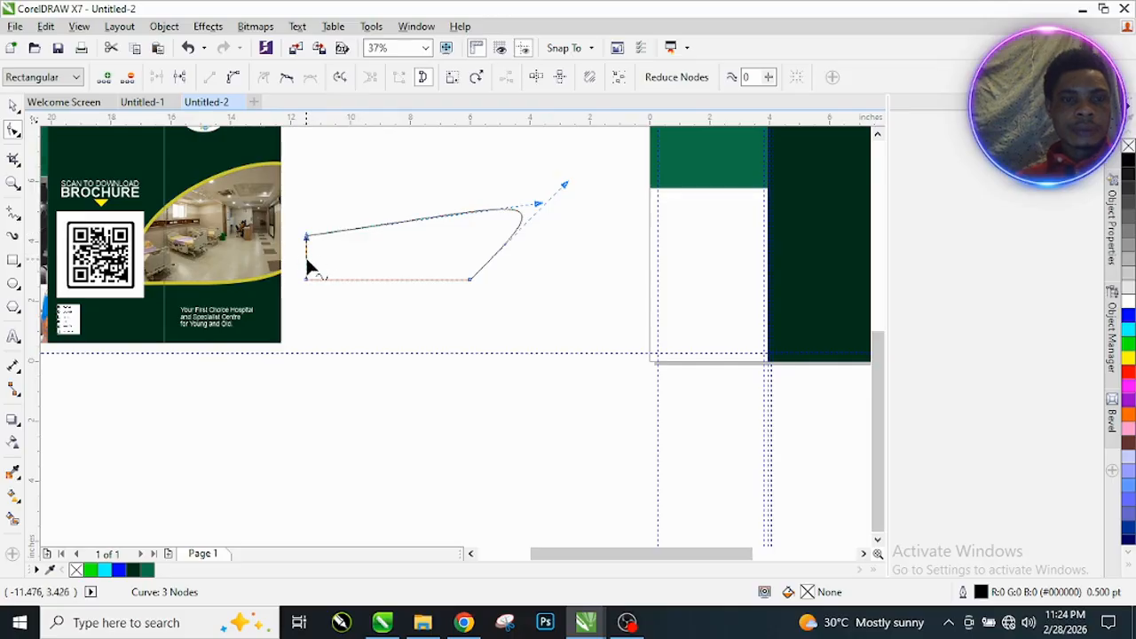
pyautogui.scroll(4, 306, 240)
pyautogui.press('Delete')
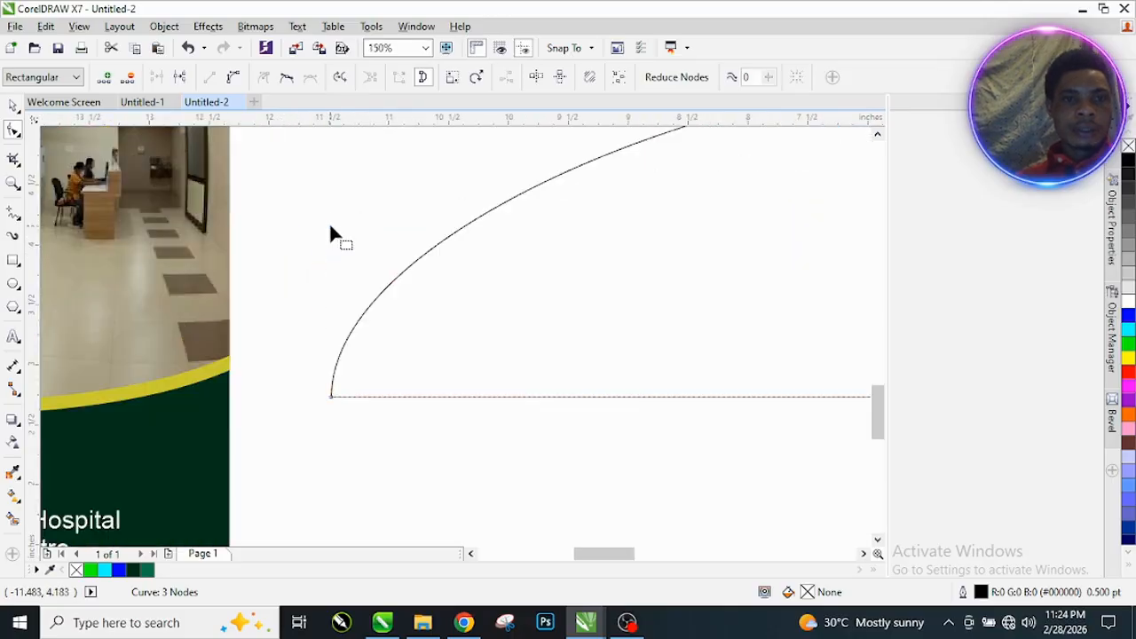
pyautogui.scroll(-4, 377, 266)
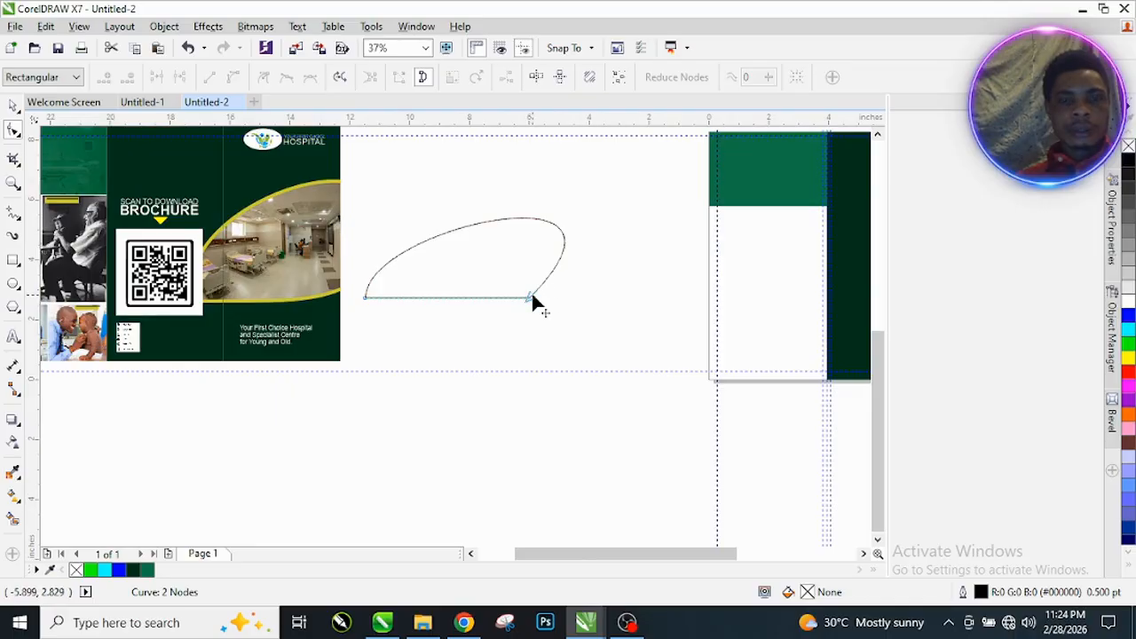
pyautogui.moveTo(528, 296); pyautogui.dragTo(507, 303)
pyautogui.press('z')
pyautogui.hotkey('ctrl', 'z')
pyautogui.press('space')
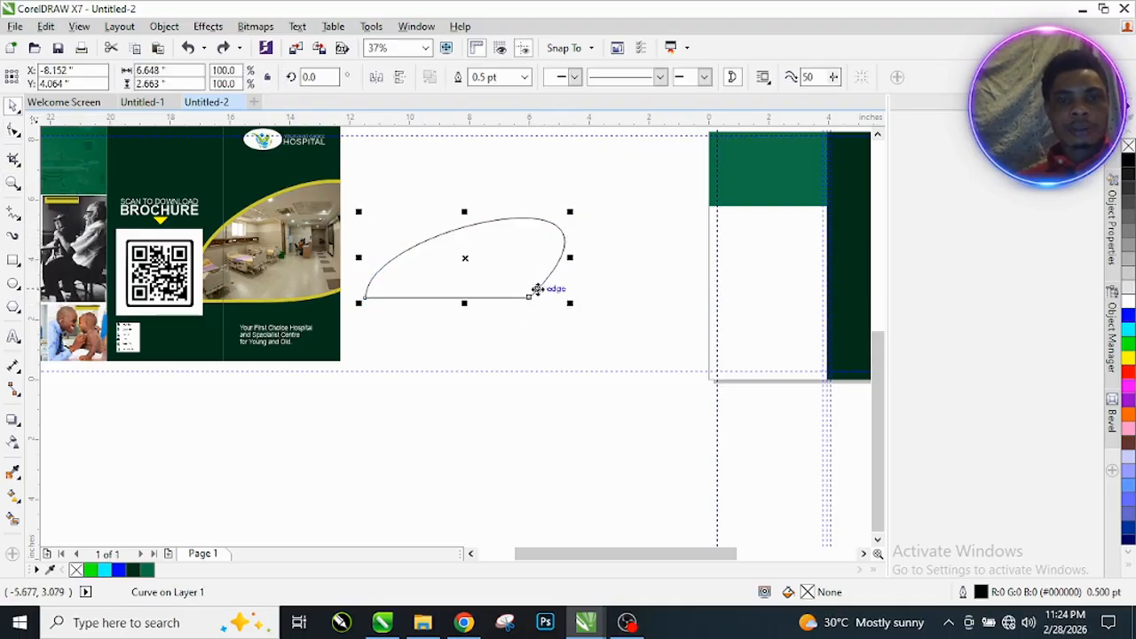
# Step: Add a node partway along the shape's straight bottom edge and delete its lower-right corner node
pyautogui.scroll(4, 539, 286)
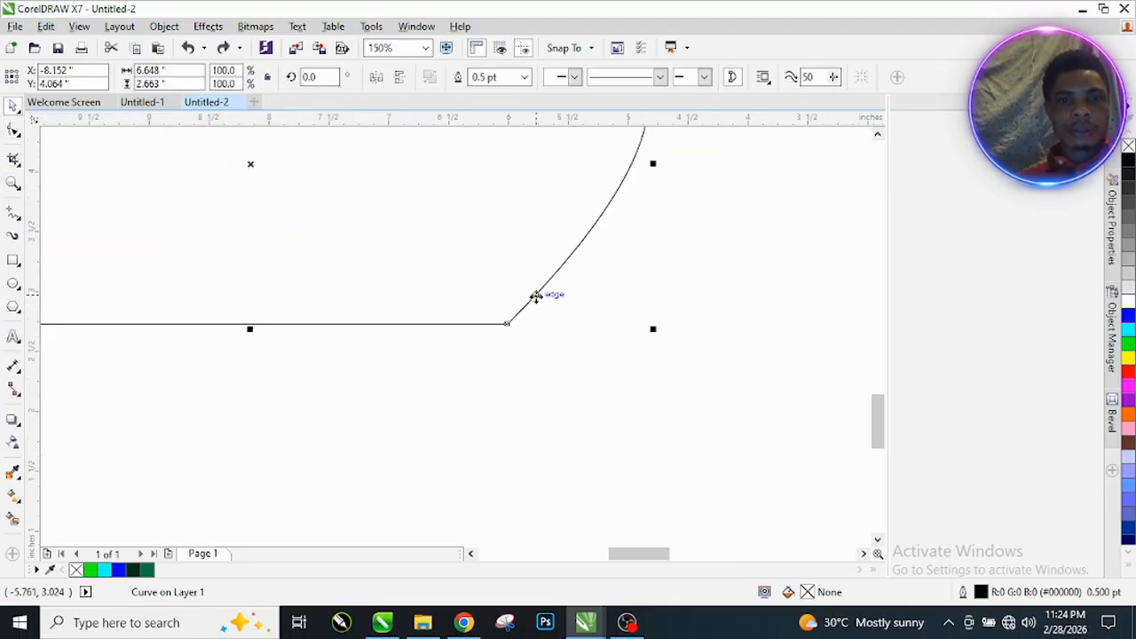
pyautogui.click(13, 130)
pyautogui.doubleClick(279, 324)
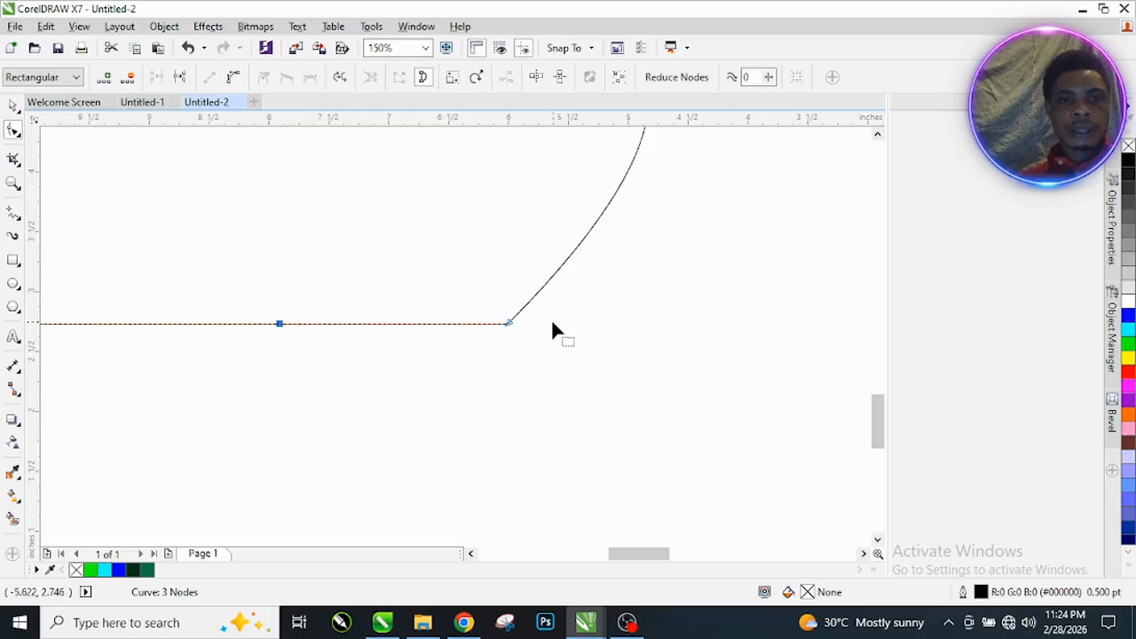
pyautogui.doubleClick(508, 325)
pyautogui.scroll(-5, 488, 319)
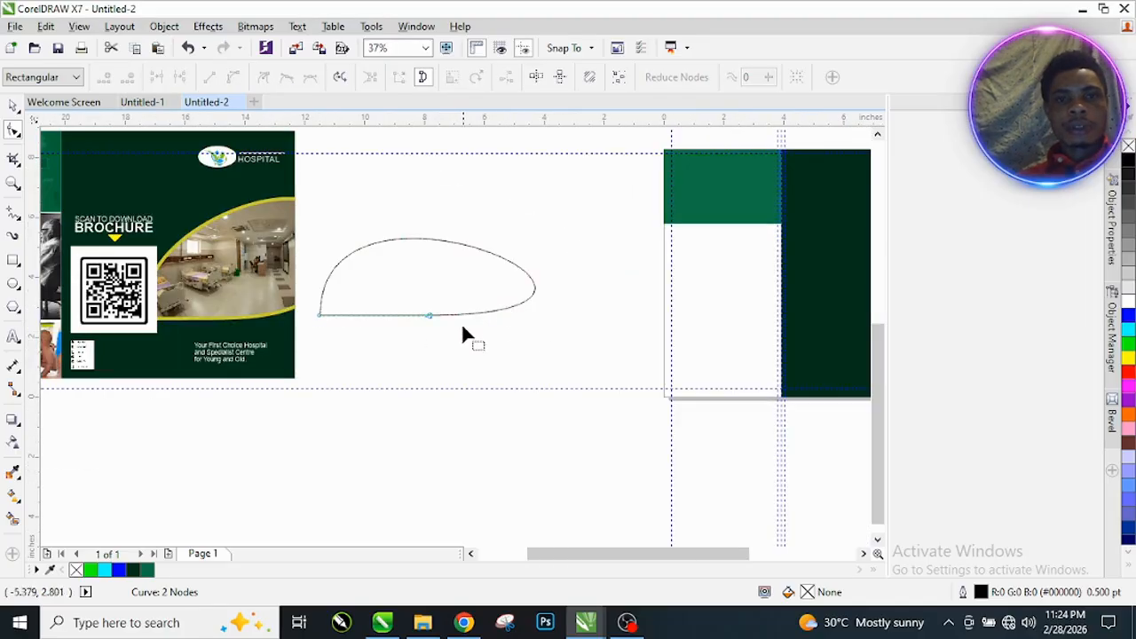
# Step: Adjust the curve handle of the bottom-edge node to round the shape's end, making it about 6.5 by 2.9 in overall
pyautogui.click(430, 317)
pyautogui.moveTo(721, 316); pyautogui.dragTo(668, 278)
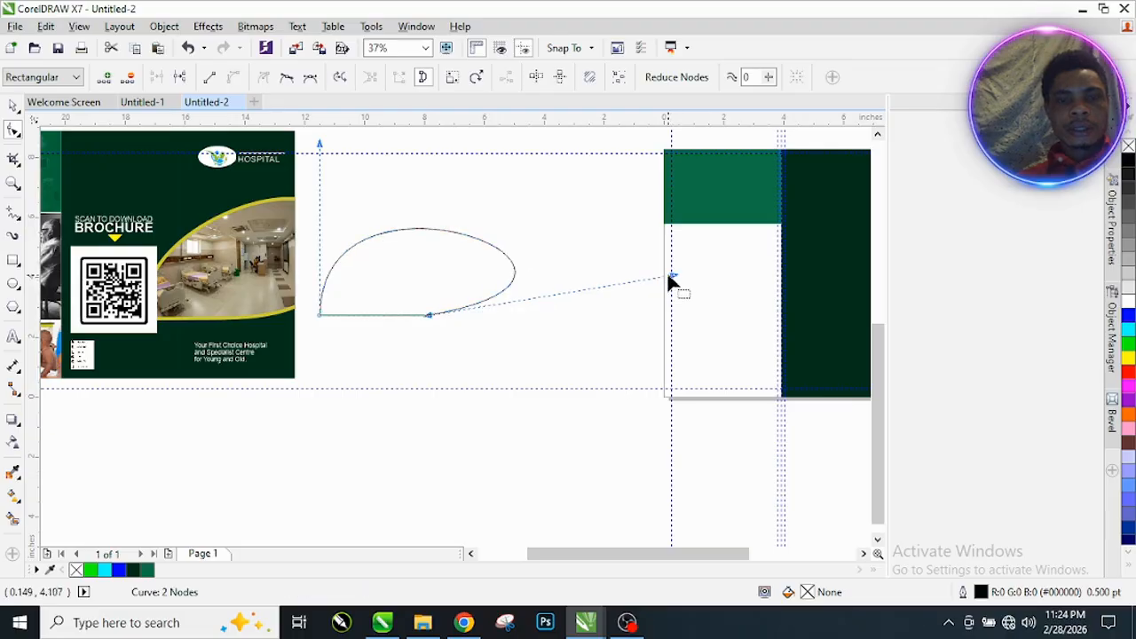
pyautogui.press('space')
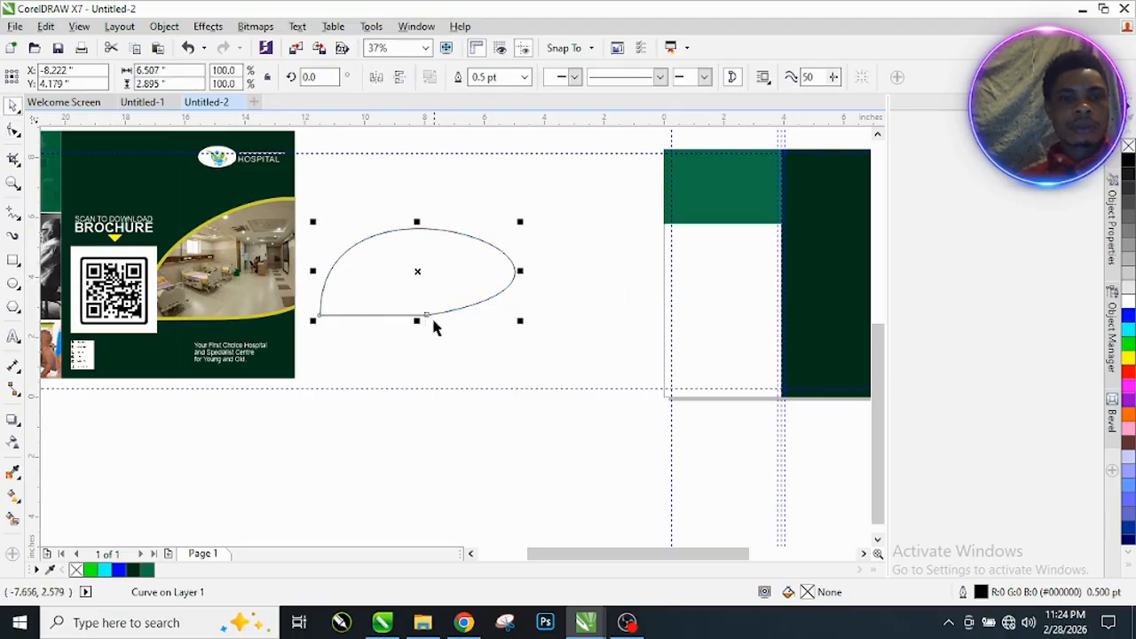
# Step: Move the curved shape onto the new brochure's dark green panels, with its rounded end overhanging the page's outer edge
pyautogui.scroll(-1, 399, 290)
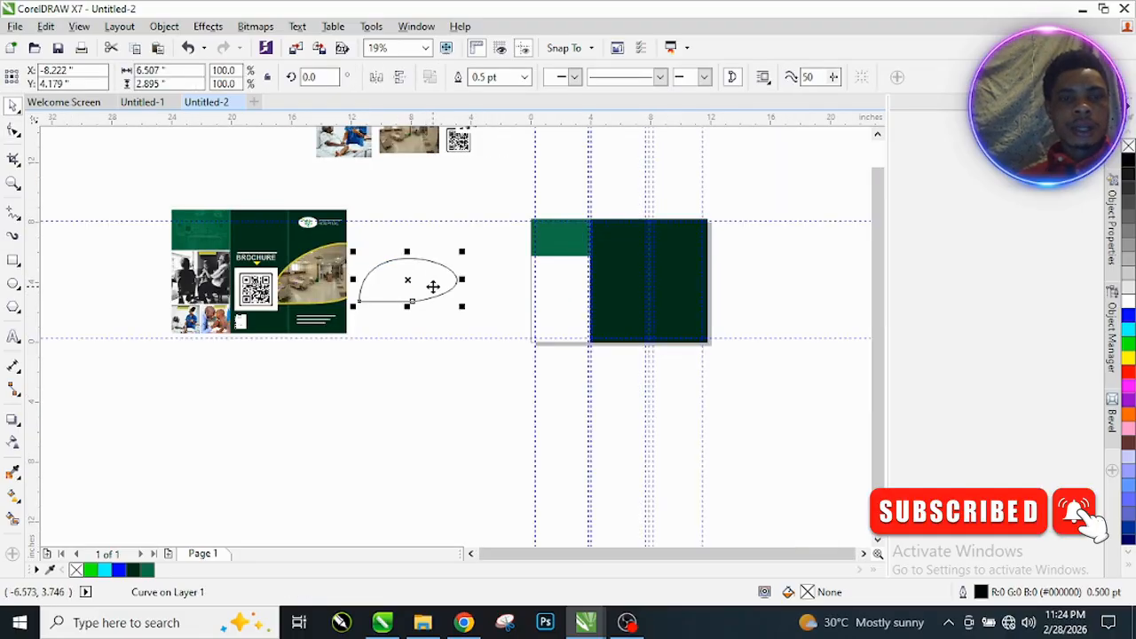
pyautogui.scroll(1, 427, 291)
pyautogui.scroll(-1, 405, 296)
pyautogui.moveTo(405, 293); pyautogui.dragTo(677, 295)
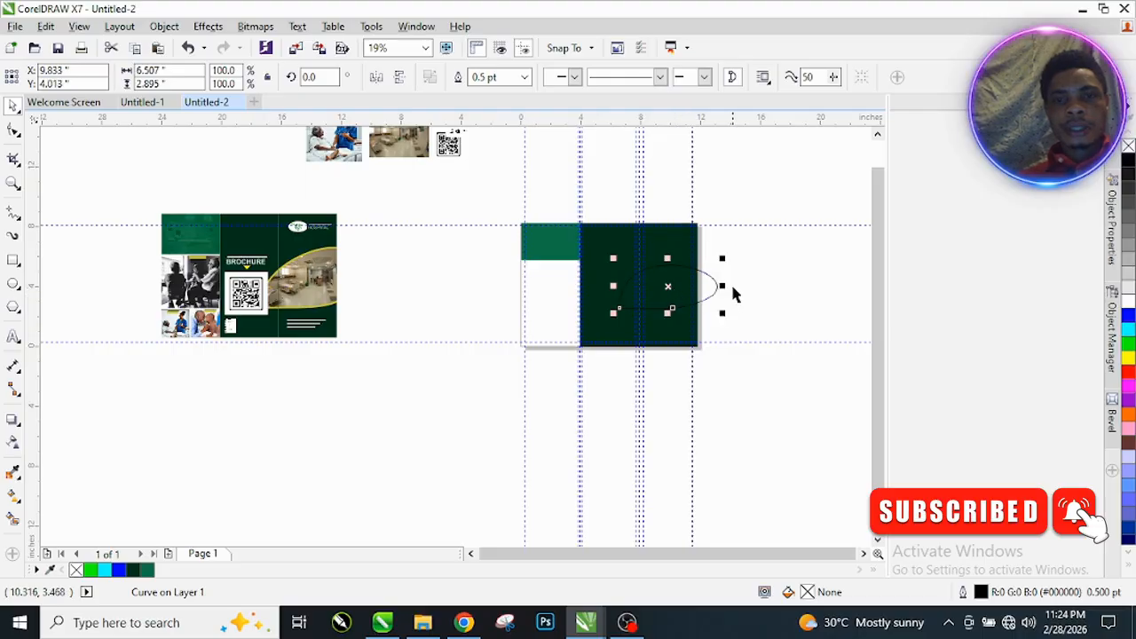
pyautogui.scroll(4, 667, 284)
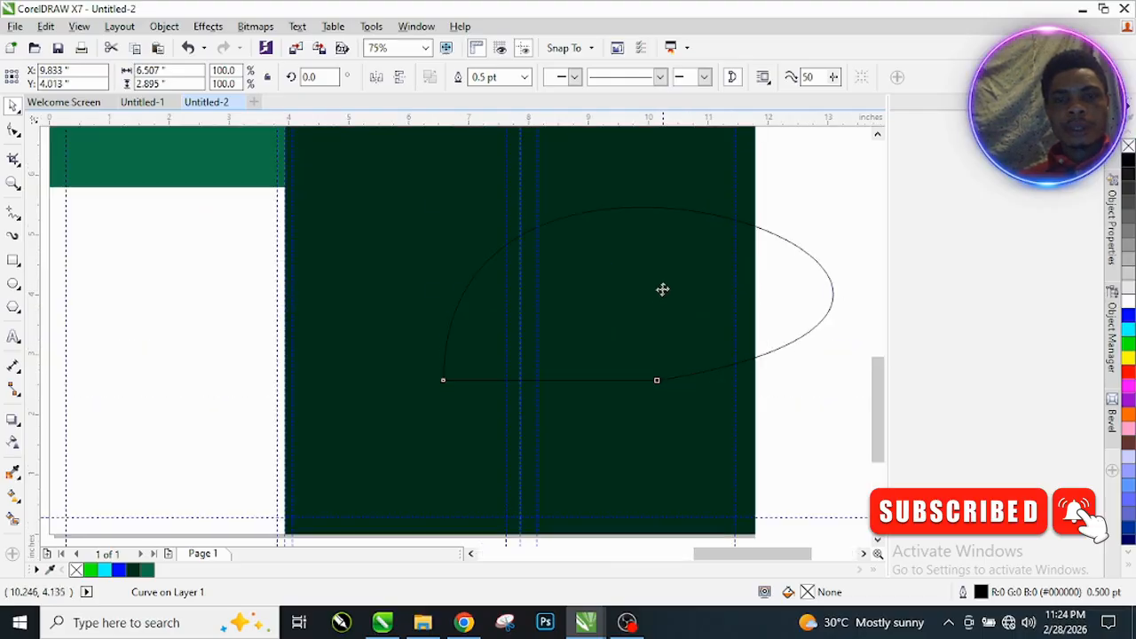
pyautogui.moveTo(657, 295); pyautogui.dragTo(649, 305)
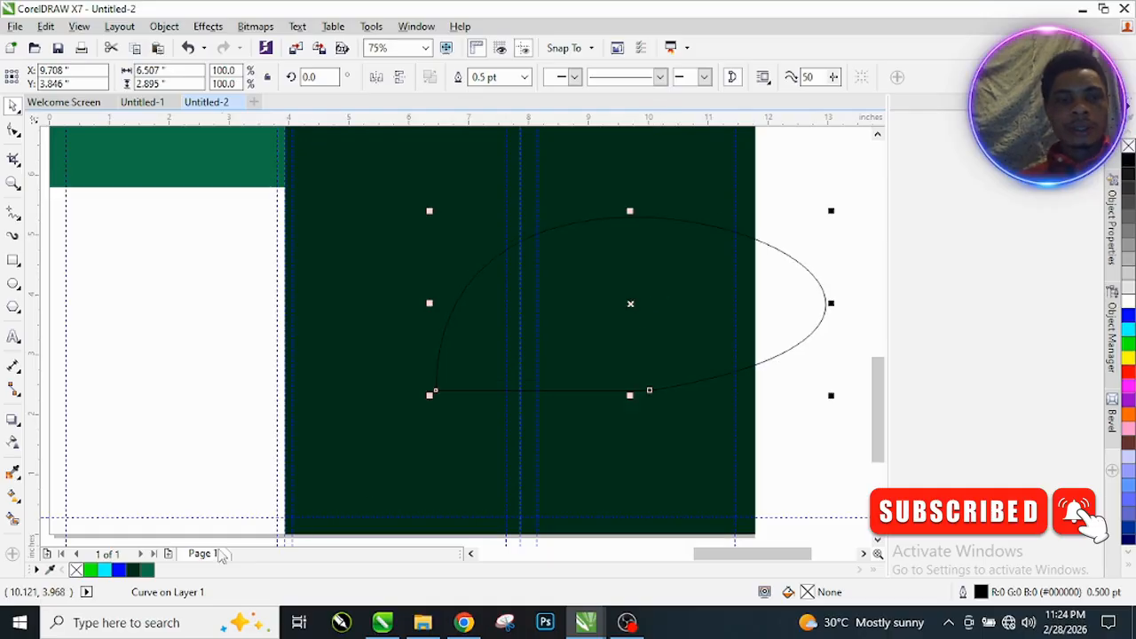
# Step: Give the curved shape a yellow (#FFFF00) outline 4.0 pt wide
pyautogui.rightClick(1128, 357)
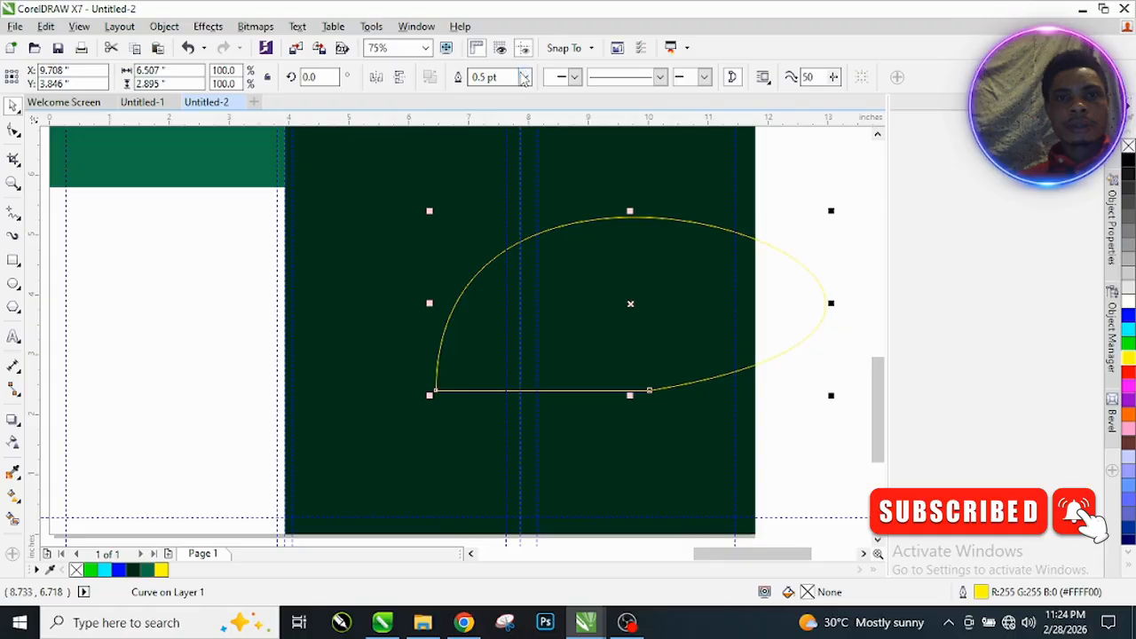
pyautogui.click(524, 78)
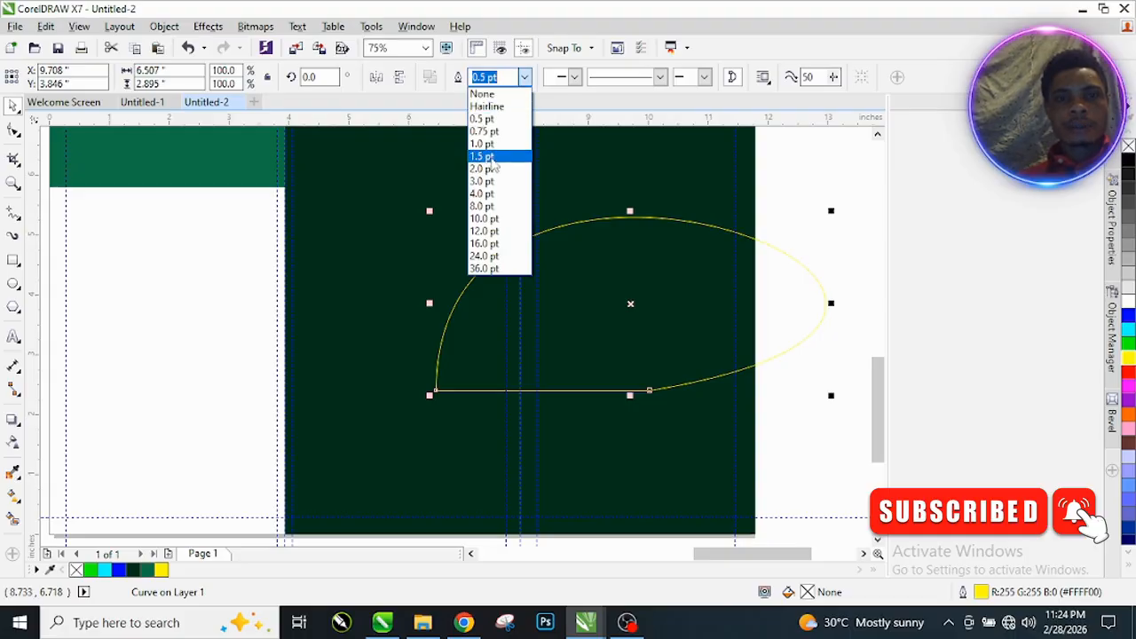
pyautogui.click(480, 194)
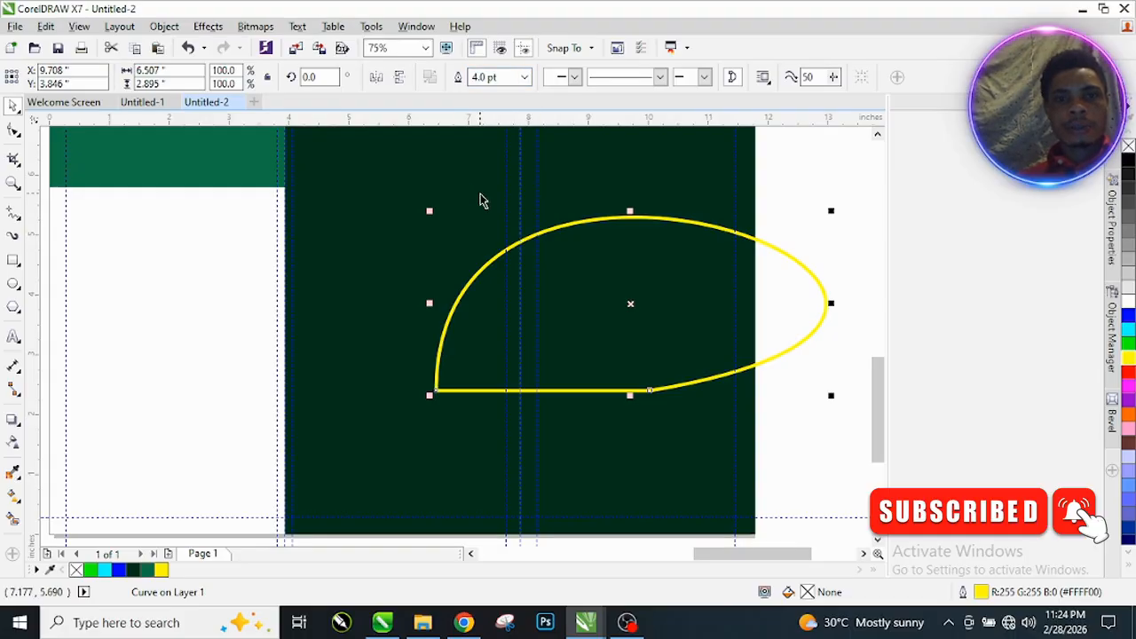
# Step: Move the hospital ward photo from the collection of images above the reference to the blank area beside the curved shape
pyautogui.press('F3')
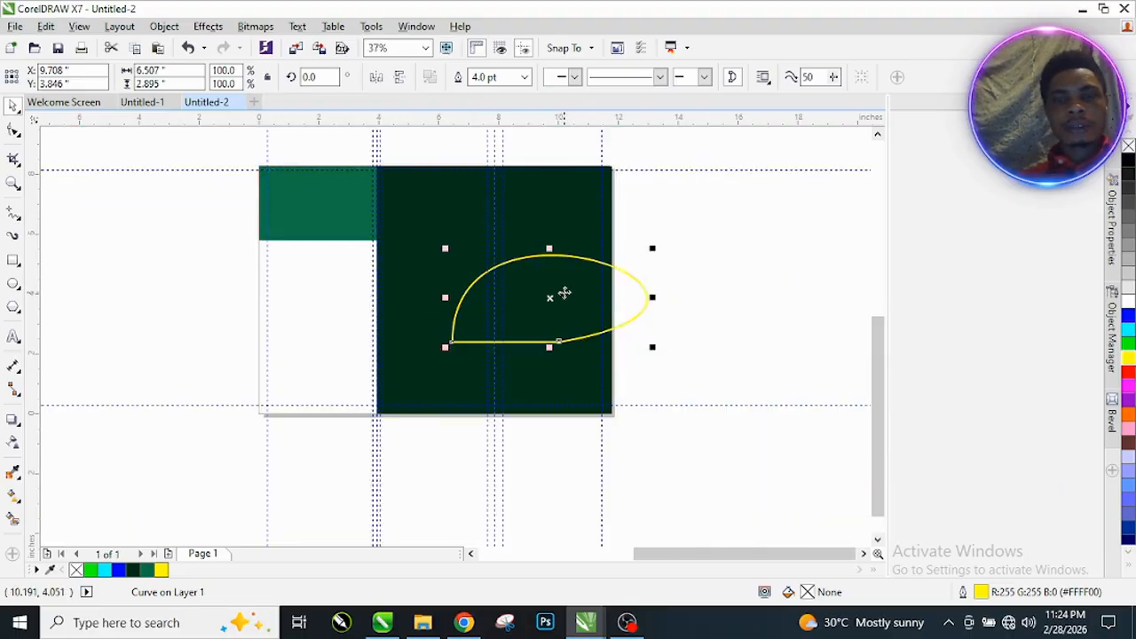
pyautogui.scroll(-2, 550, 299)
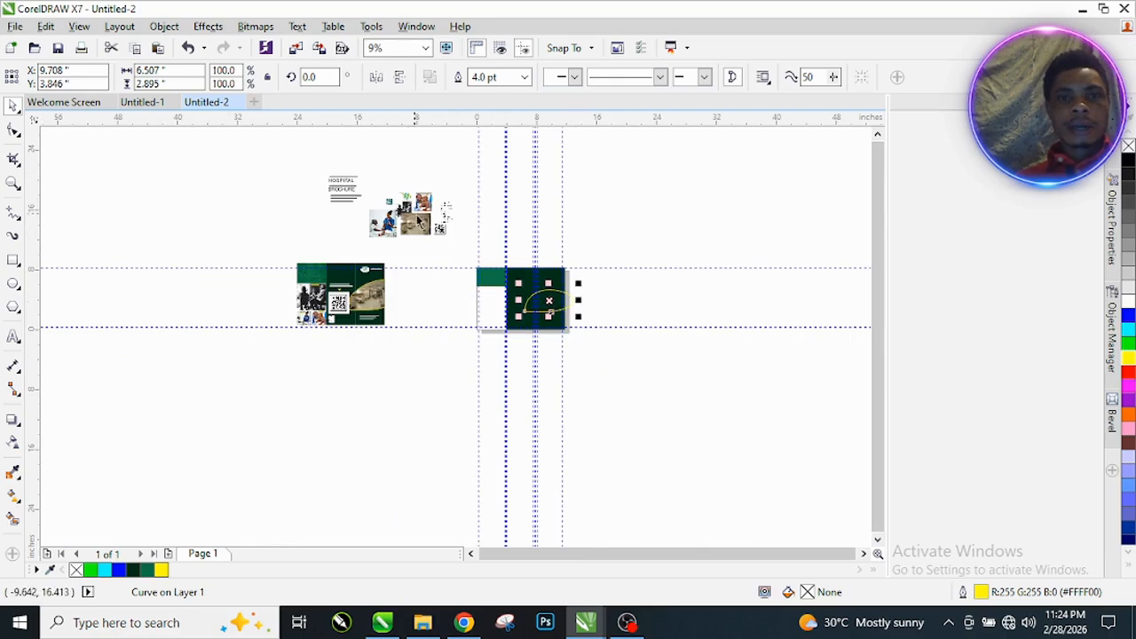
pyautogui.scroll(2, 422, 232)
pyautogui.moveTo(413, 238); pyautogui.dragTo(737, 368)
pyautogui.scroll(2, 776, 392)
pyautogui.scroll(4, 768, 395)
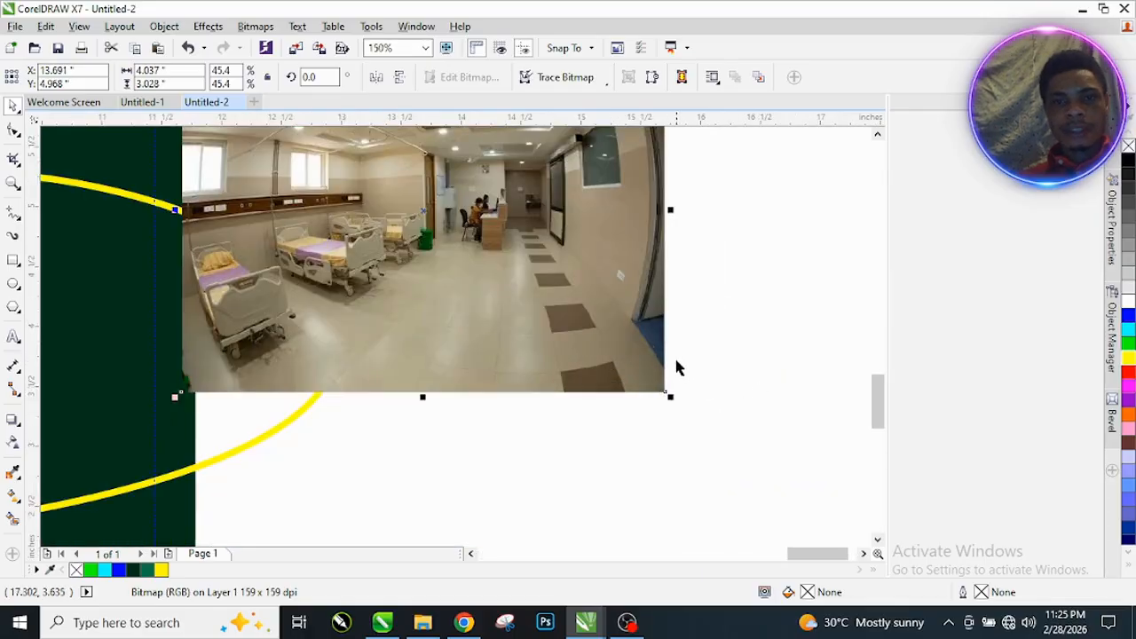
pyautogui.scroll(-2, 677, 373)
pyautogui.moveTo(555, 287); pyautogui.dragTo(640, 327)
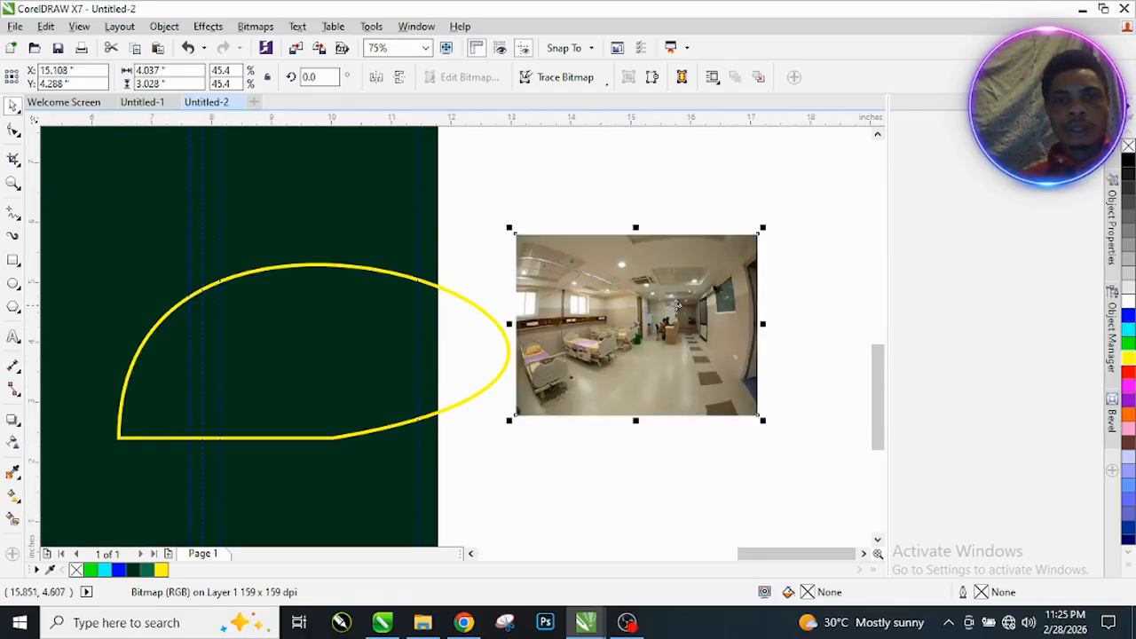
# Step: PowerClip the hospital ward photo inside the yellow-outlined curved shape
pyautogui.rightClick(672, 306)
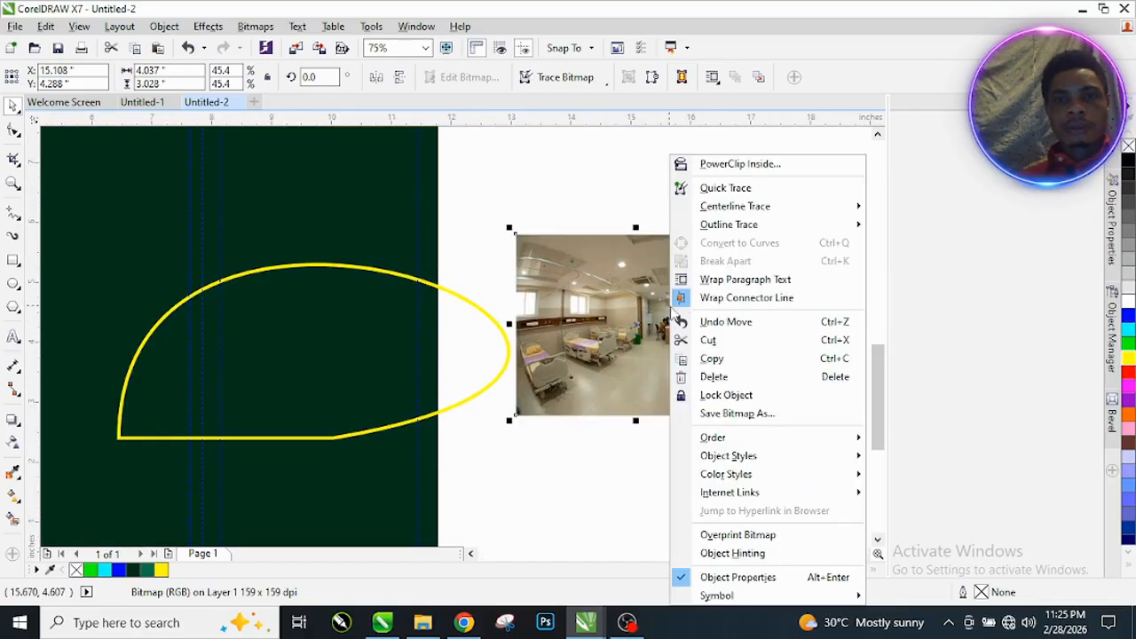
pyautogui.click(726, 164)
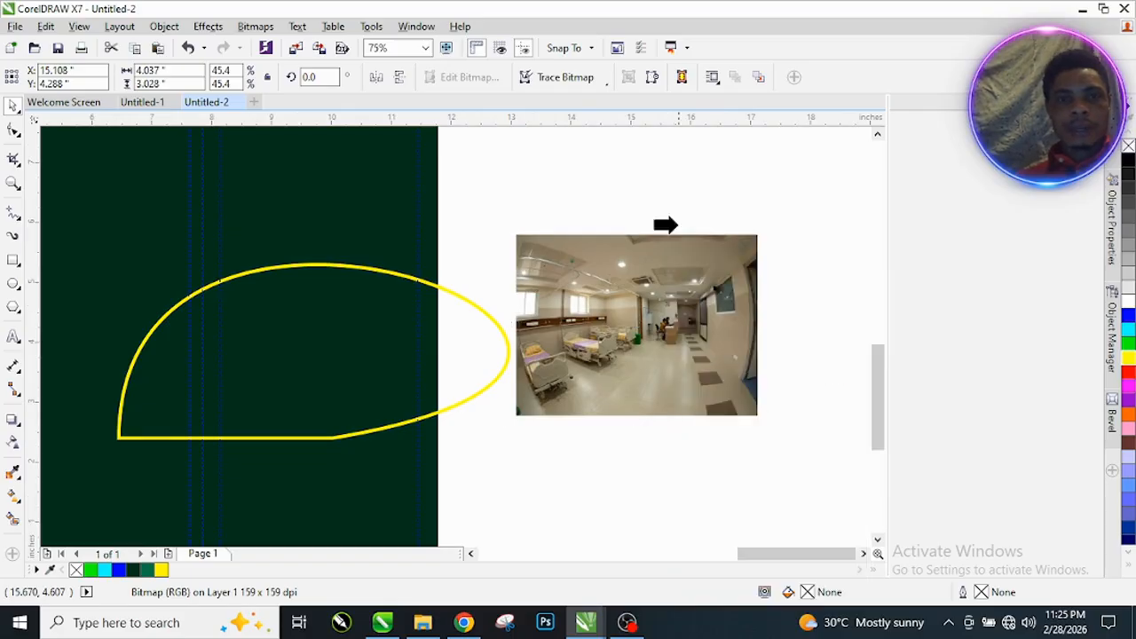
pyautogui.click(317, 353)
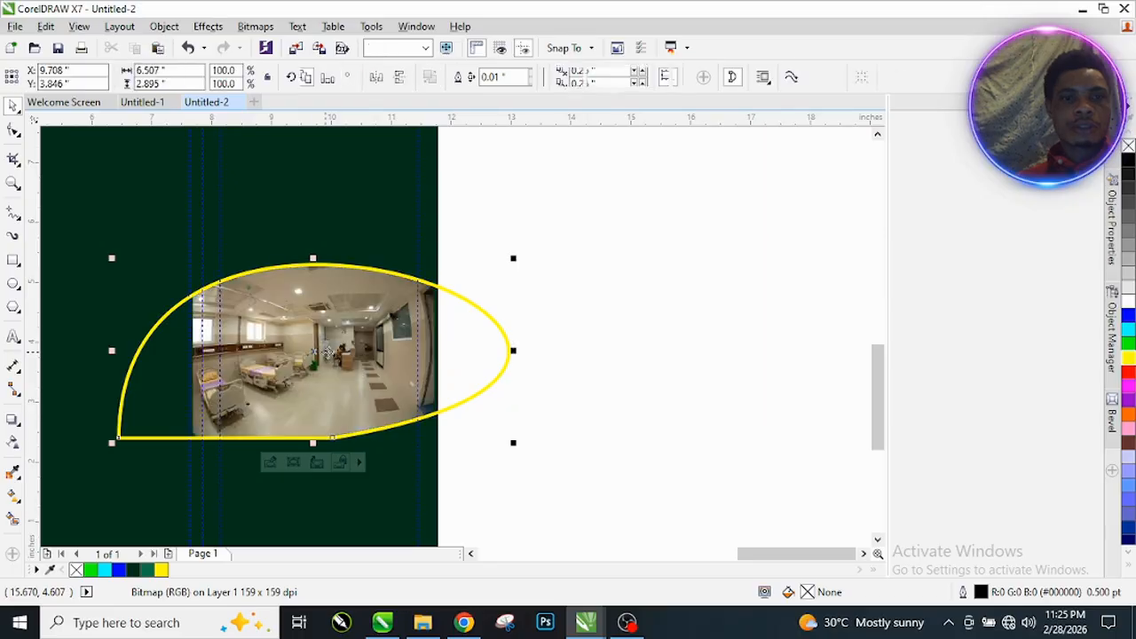
# Step: Edit the PowerClip contents, enlarging the ward photo to about 6.7 by 5.03 in and positioning it to fill the frame
pyautogui.click(271, 462)
pyautogui.click(330, 395)
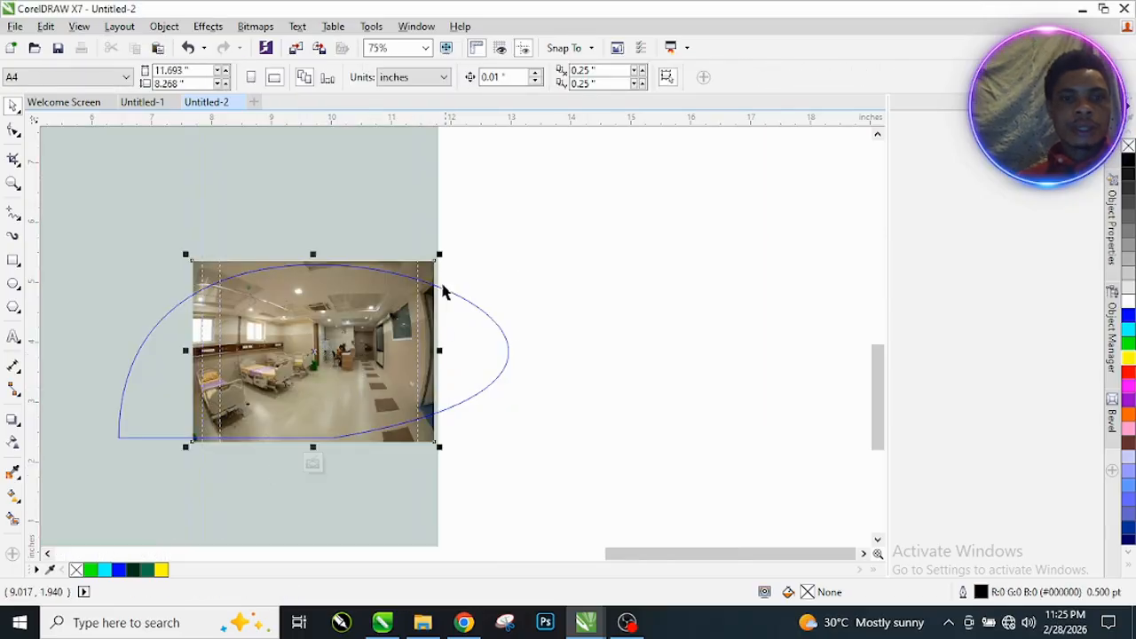
pyautogui.moveTo(435, 262); pyautogui.dragTo(520, 193)
pyautogui.moveTo(354, 315); pyautogui.dragTo(357, 325)
pyautogui.click(315, 469)
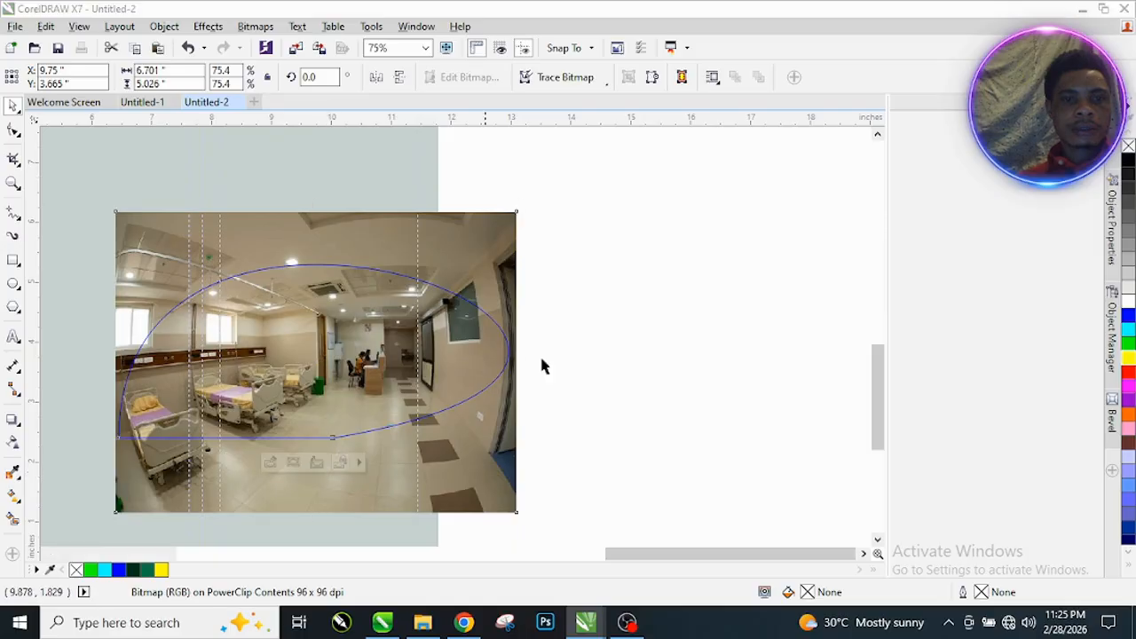
pyautogui.scroll(-2, 587, 300)
pyautogui.press('Escape')
pyautogui.scroll(2, 506, 317)
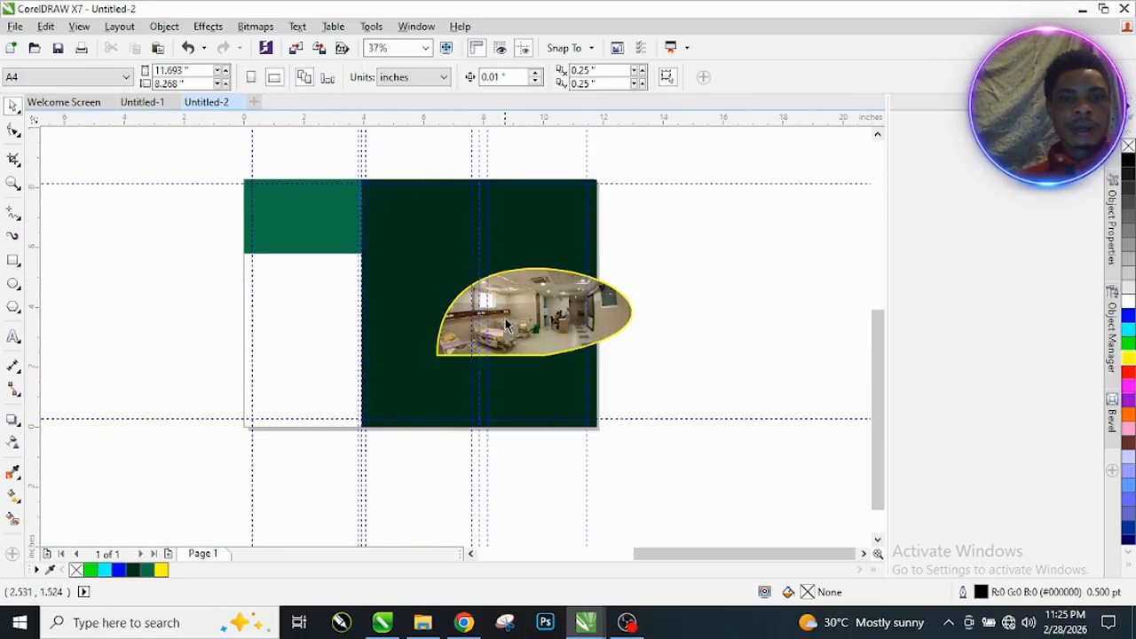
pyautogui.scroll(-2, 506, 328)
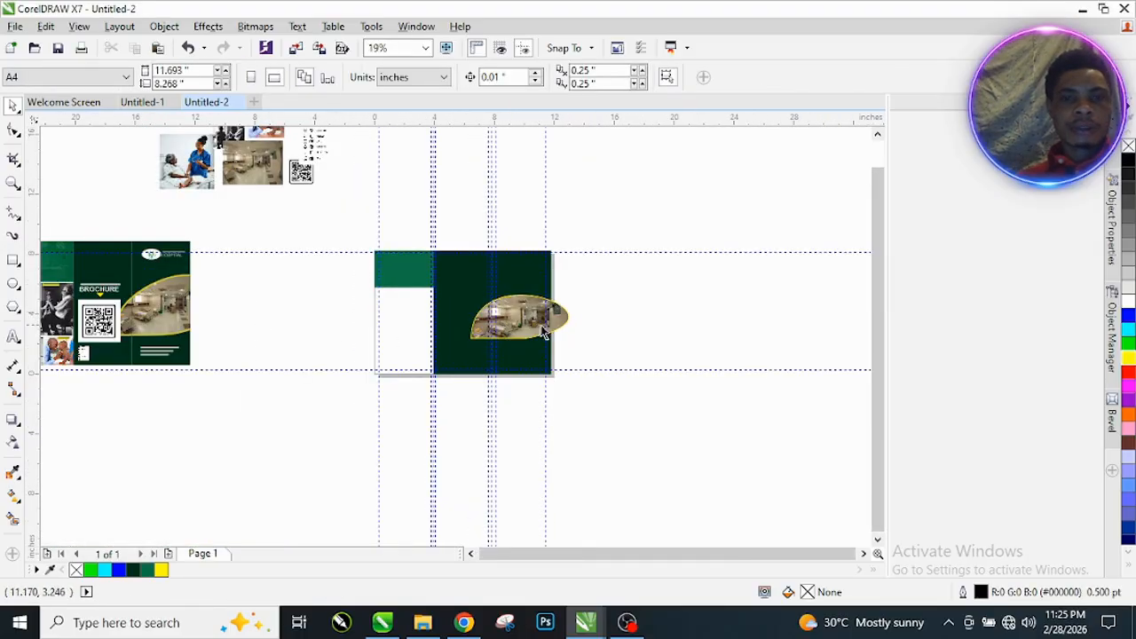
# Step: PowerClip the yellow-outlined ward photo frame inside the outer dark green panel
pyautogui.scroll(2, 541, 327)
pyautogui.scroll(2, 486, 344)
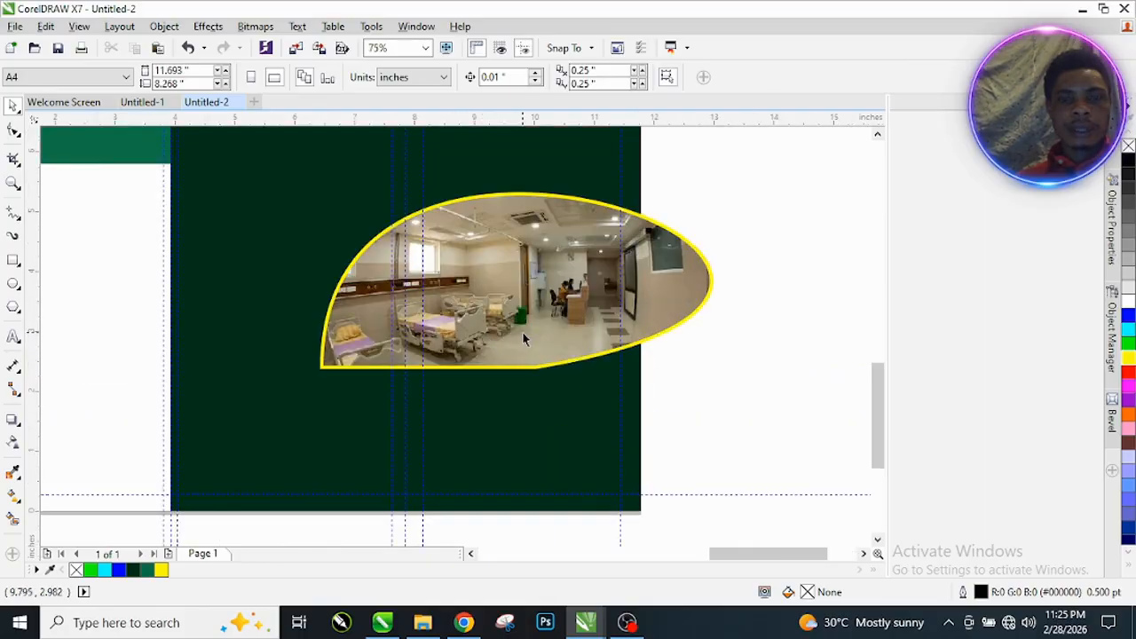
pyautogui.click(541, 307)
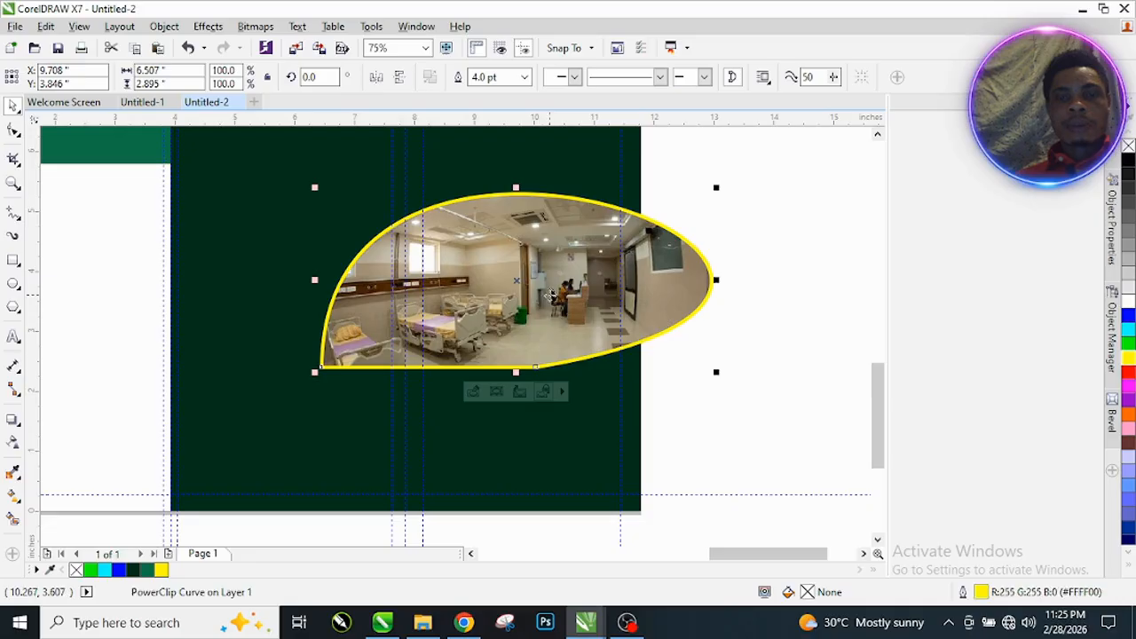
pyautogui.rightClick(548, 296)
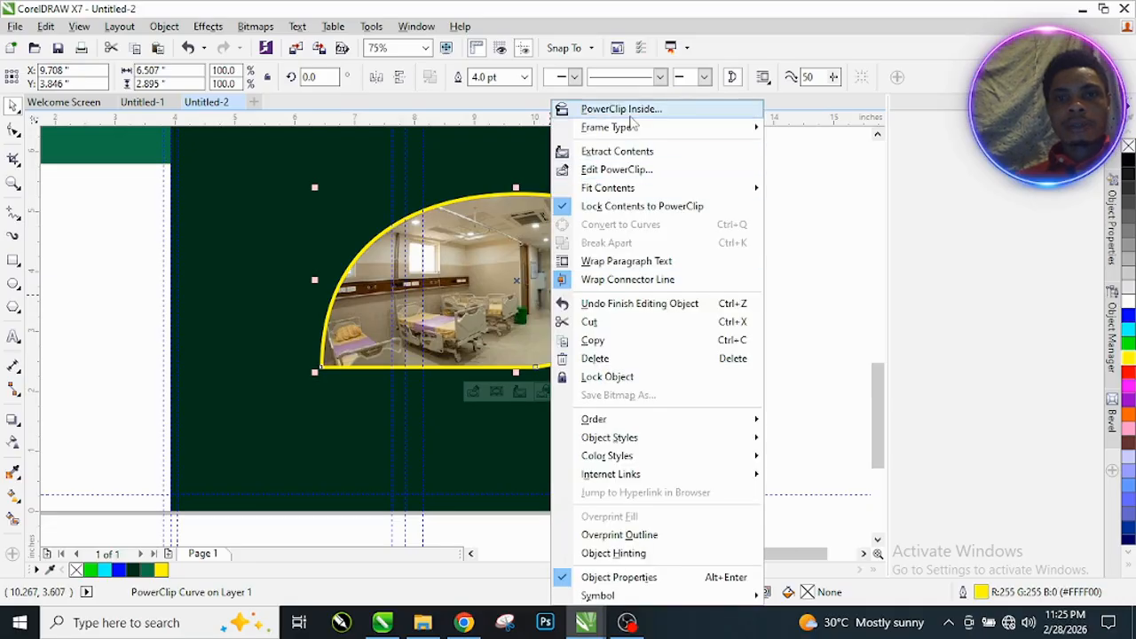
pyautogui.click(621, 109)
pyautogui.click(591, 411)
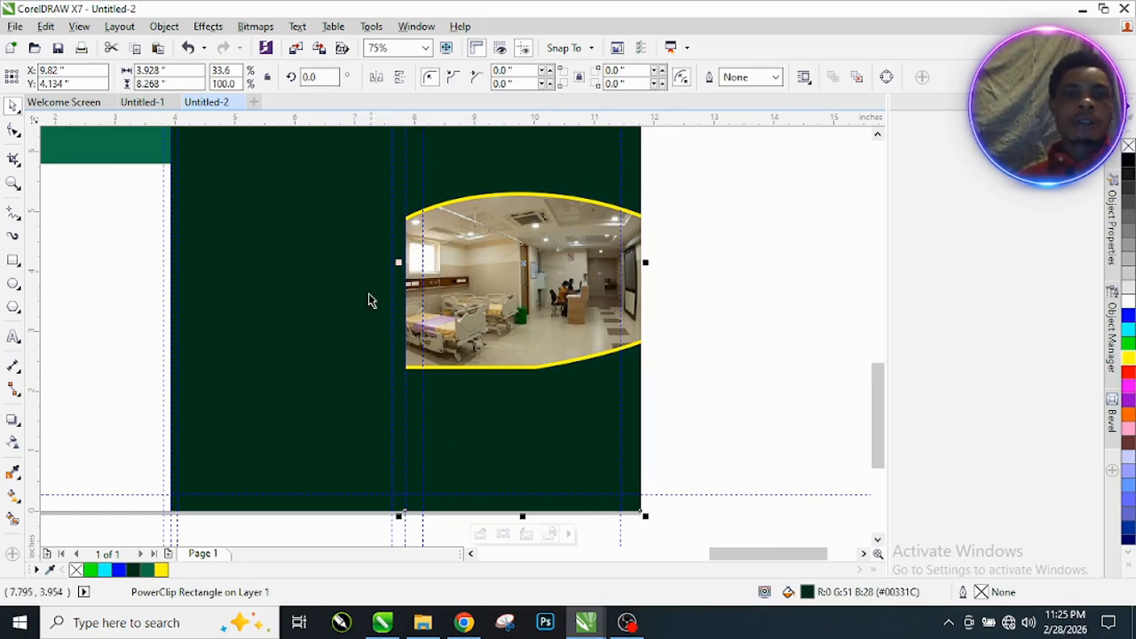
# Step: Examine how the reference brochure's curved photo and QR code sit across the middle and outer dark green panels
pyautogui.scroll(-2, 497, 333)
pyautogui.scroll(3, 211, 284)
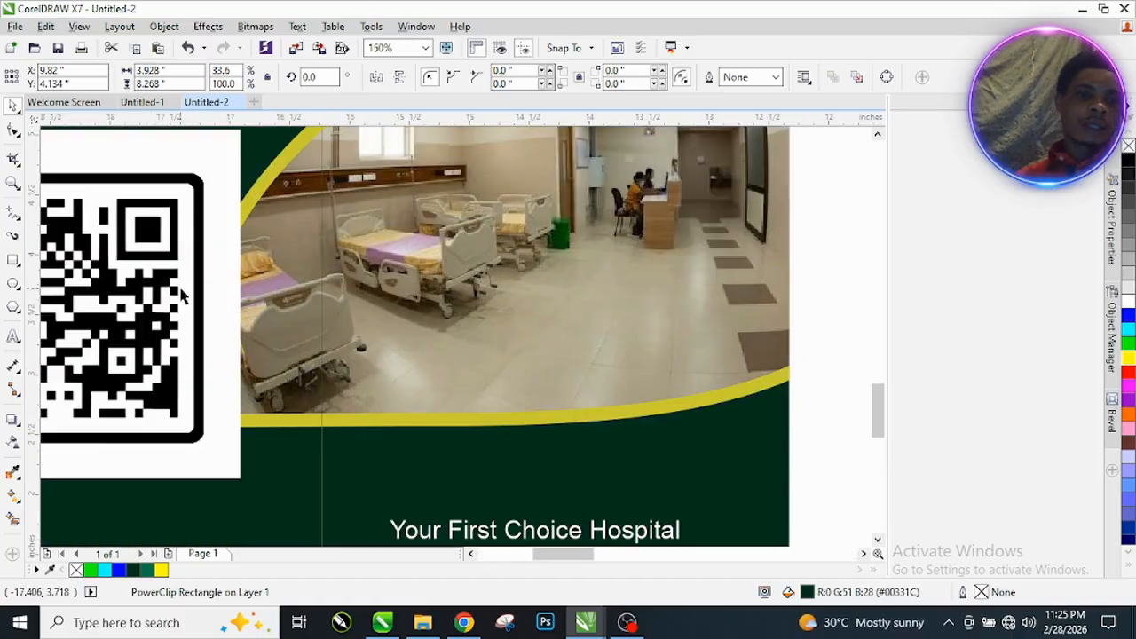
pyautogui.scroll(-2, 278, 473)
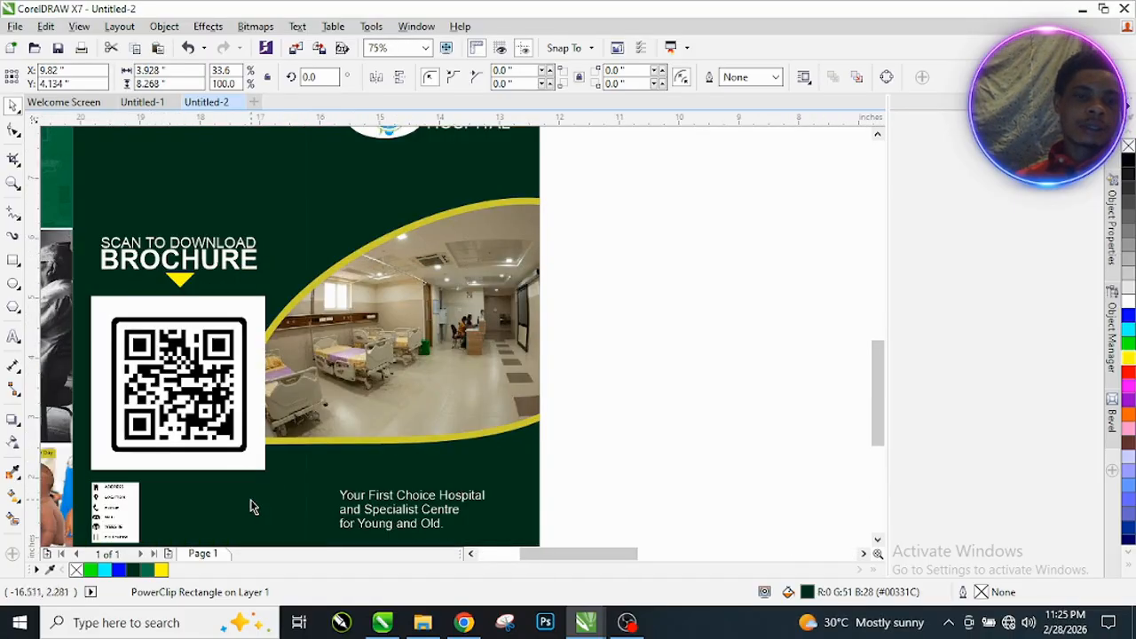
pyautogui.scroll(-3, 255, 336)
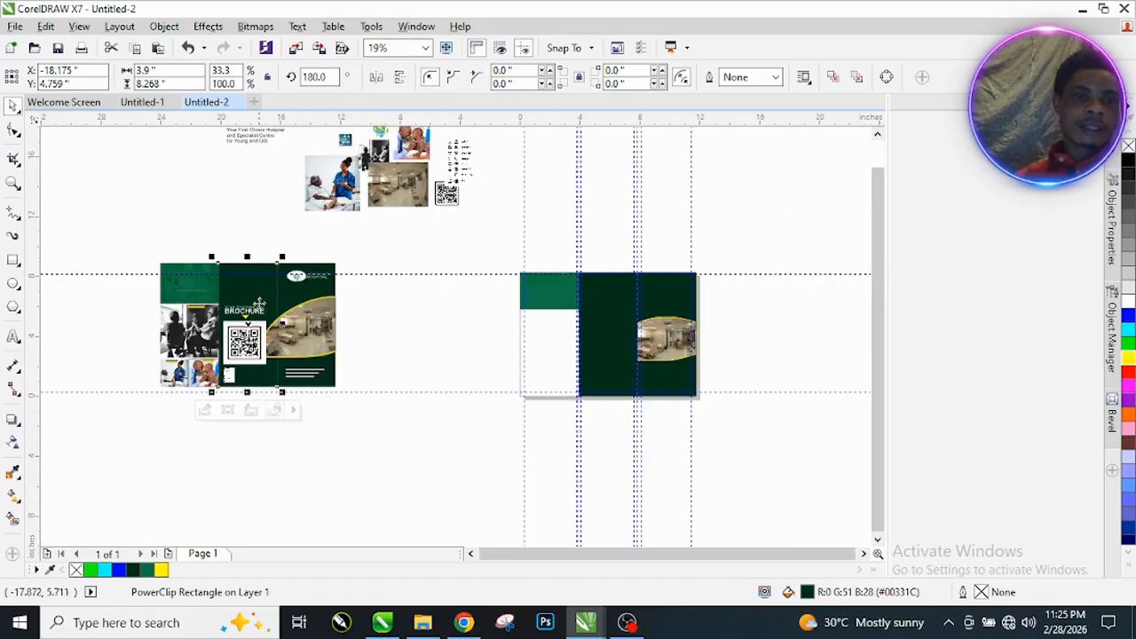
pyautogui.scroll(3, 270, 297)
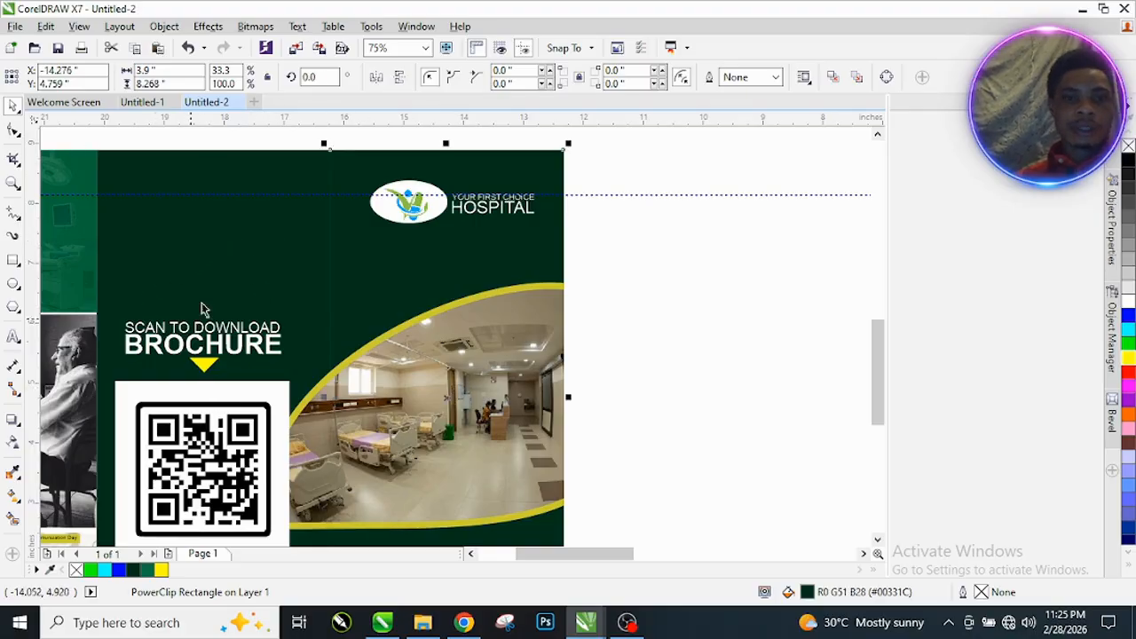
pyautogui.scroll(-5, 104, 268)
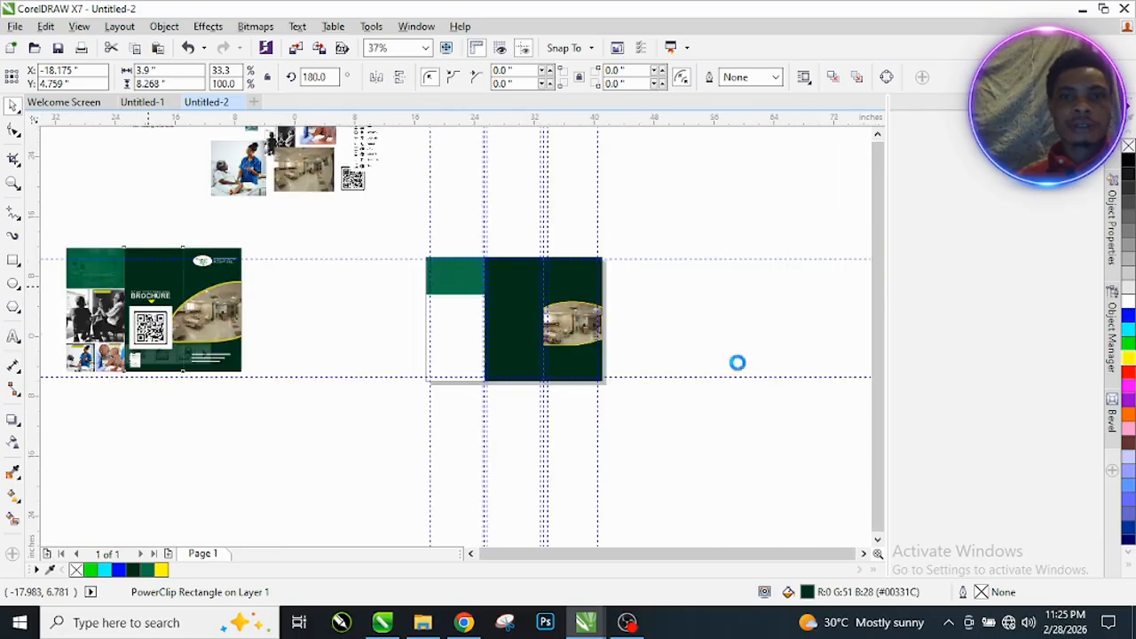
# Step: Edit the outer panel's PowerClip contents and move the curved photo frame up to about Y 4.614 in
pyautogui.scroll(3, 387, 307)
pyautogui.click(344, 306)
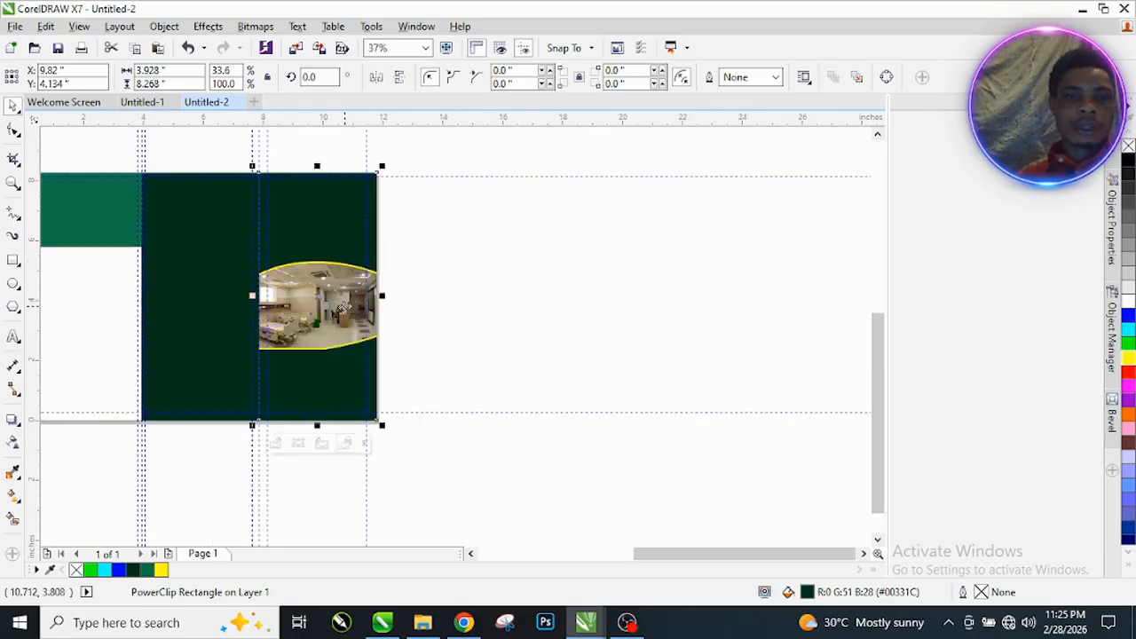
pyautogui.rightClick(302, 305)
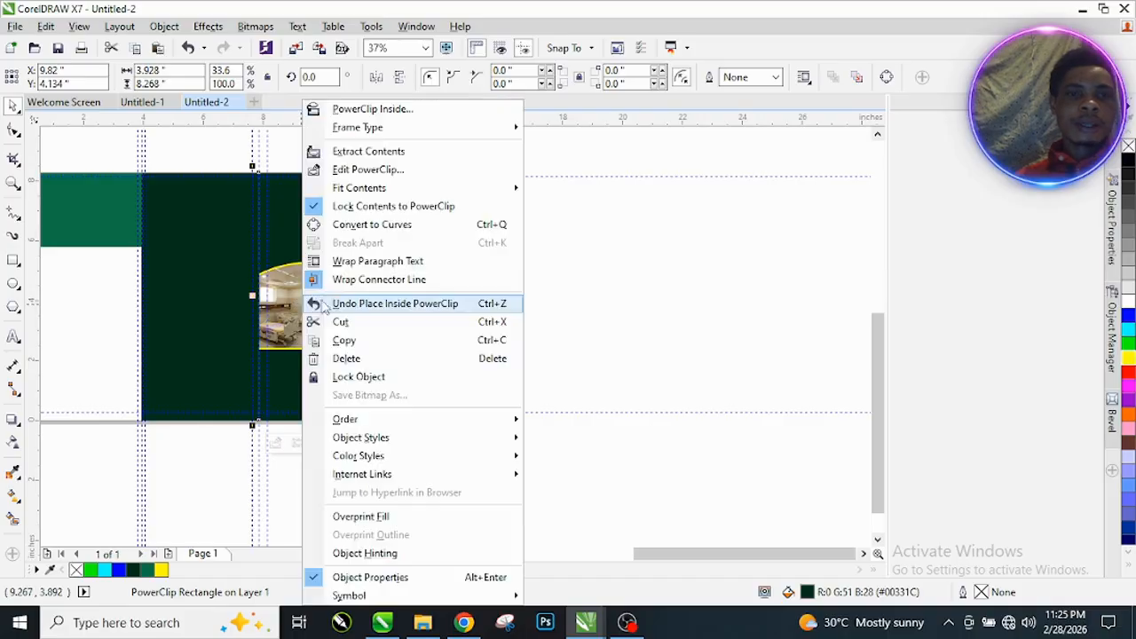
pyautogui.click(367, 169)
pyautogui.scroll(2, 233, 342)
pyautogui.click(401, 271)
pyautogui.moveTo(401, 270); pyautogui.dragTo(401, 236)
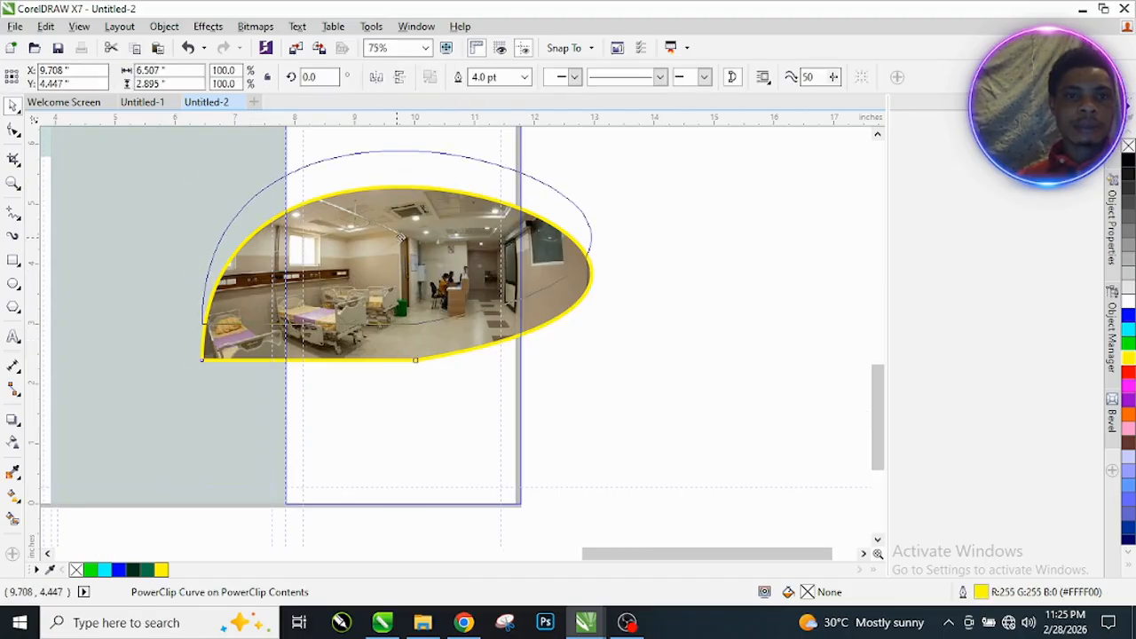
pyautogui.scroll(-2, 404, 266)
pyautogui.scroll(2, 401, 266)
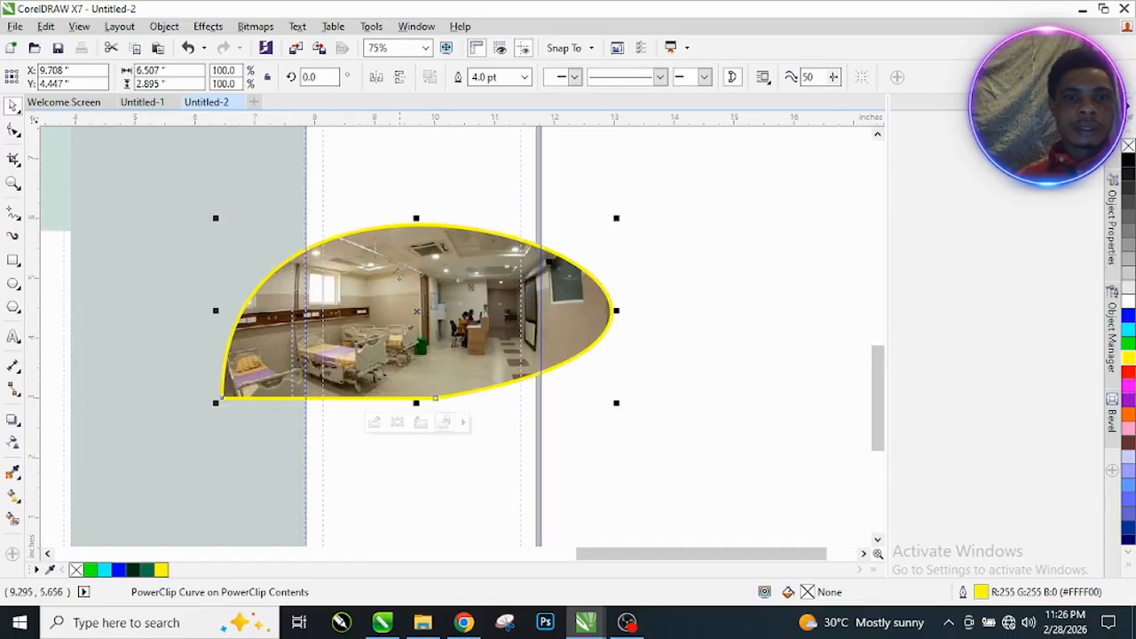
pyautogui.moveTo(402, 300); pyautogui.dragTo(401, 290)
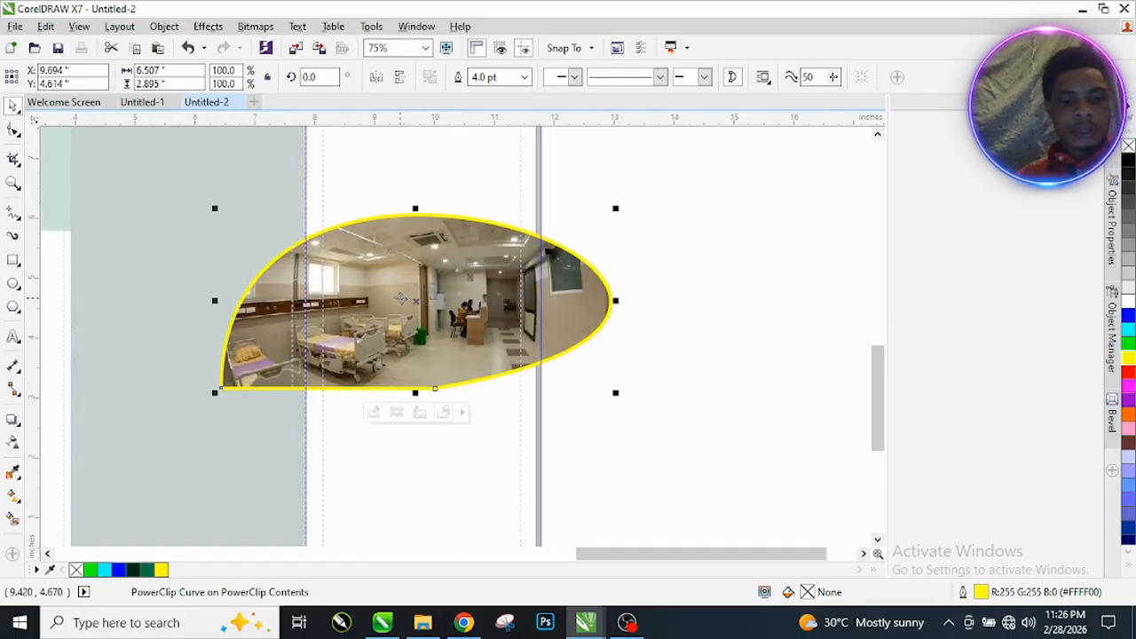
# Step: Copy the curved photo frame and finish editing the outer panel's PowerClip contents
pyautogui.rightClick(401, 300)
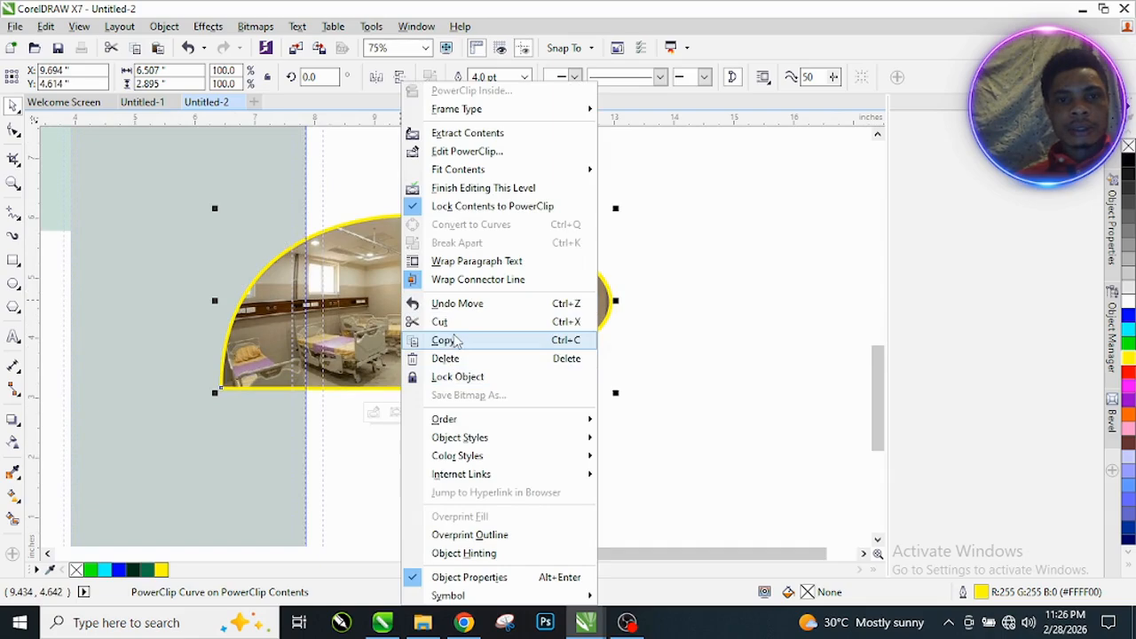
pyautogui.click(487, 338)
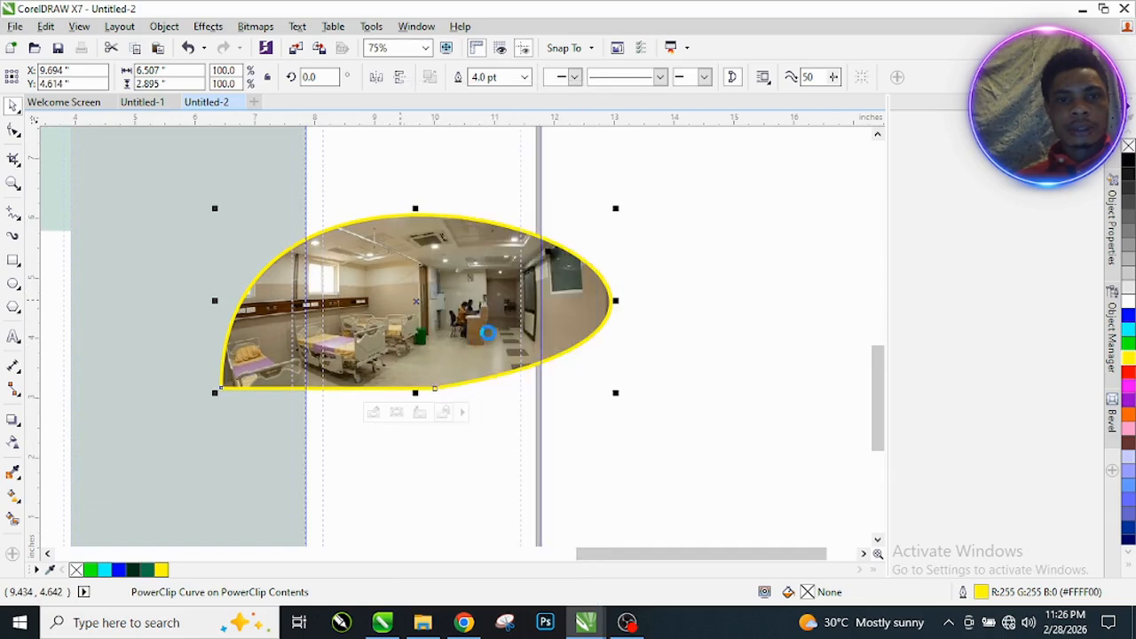
pyautogui.click(691, 266)
pyautogui.click(440, 288)
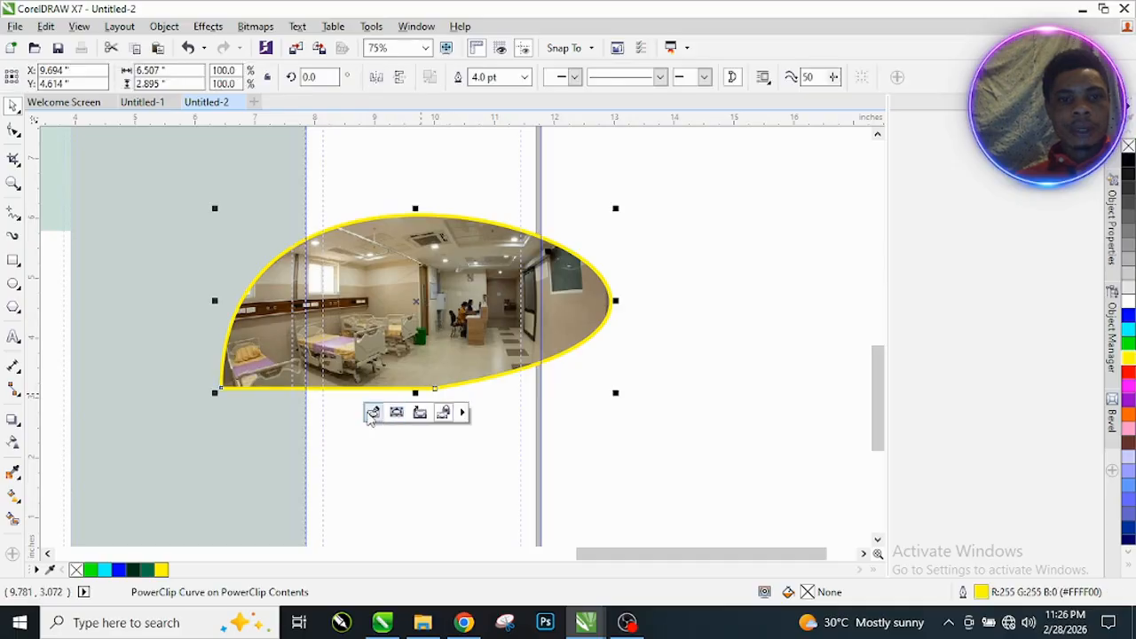
pyautogui.scroll(-1, 419, 408)
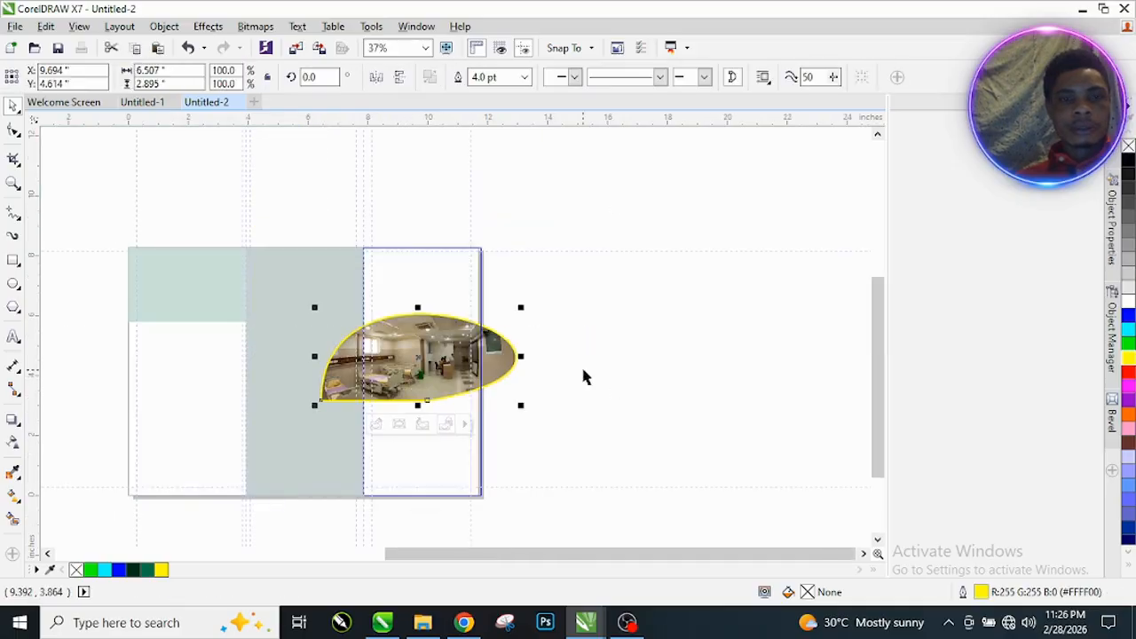
pyautogui.click(376, 425)
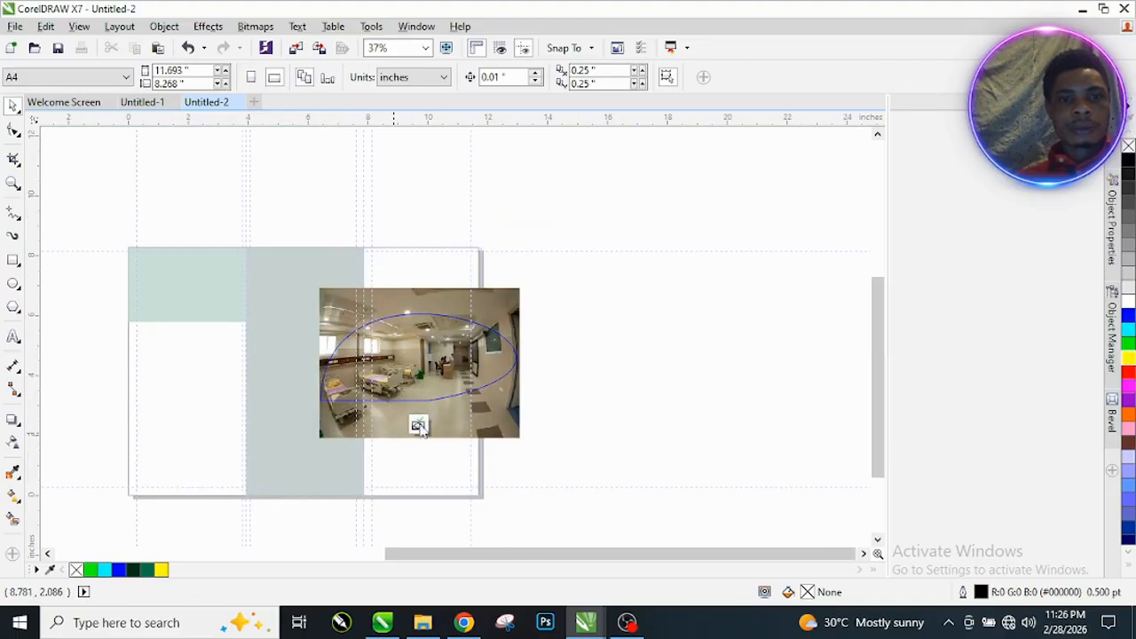
pyautogui.click(422, 424)
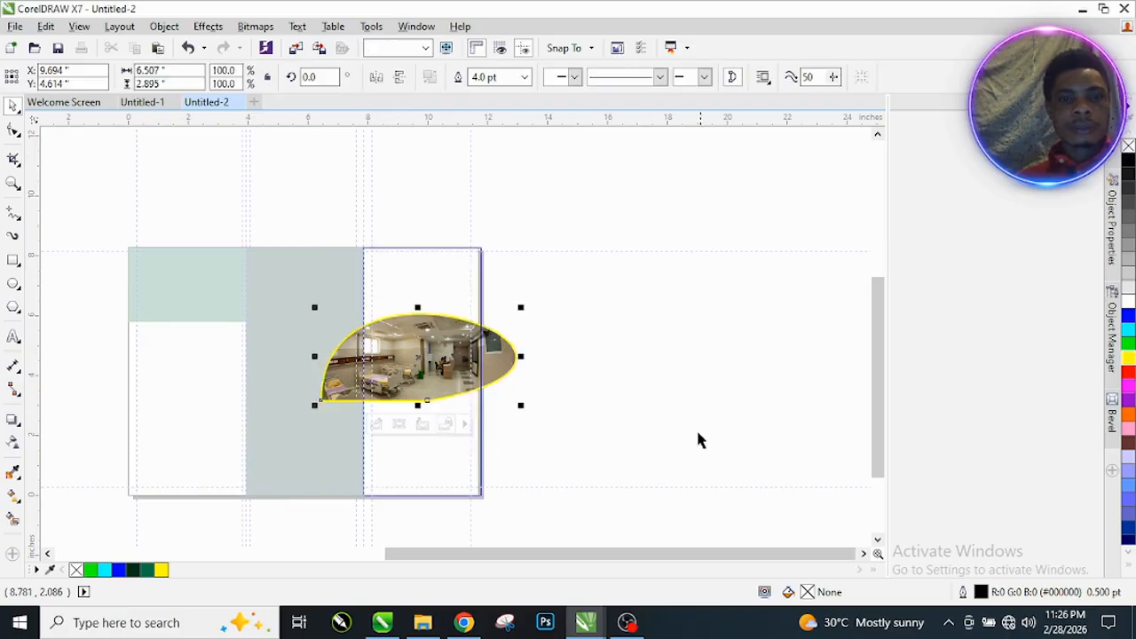
pyautogui.click(101, 317)
pyautogui.scroll(-1, 543, 318)
pyautogui.scroll(-1, 543, 318)
pyautogui.rightClick(540, 313)
pyautogui.click(497, 378)
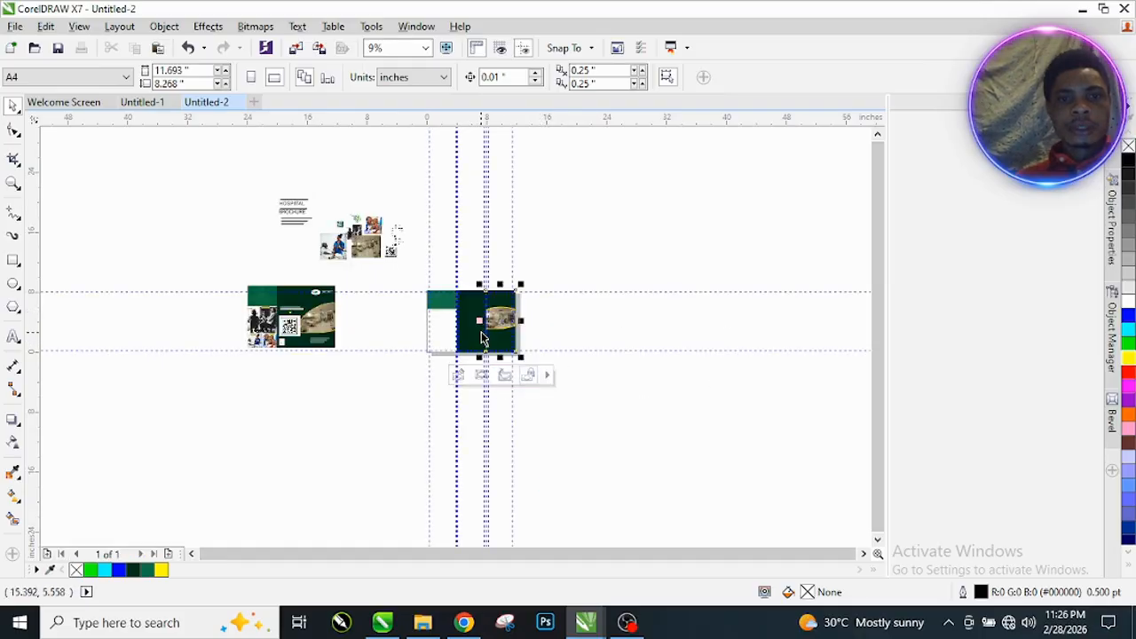
# Step: Paste the copied curved photo frame in place over the dark green panels
pyautogui.scroll(3, 497, 331)
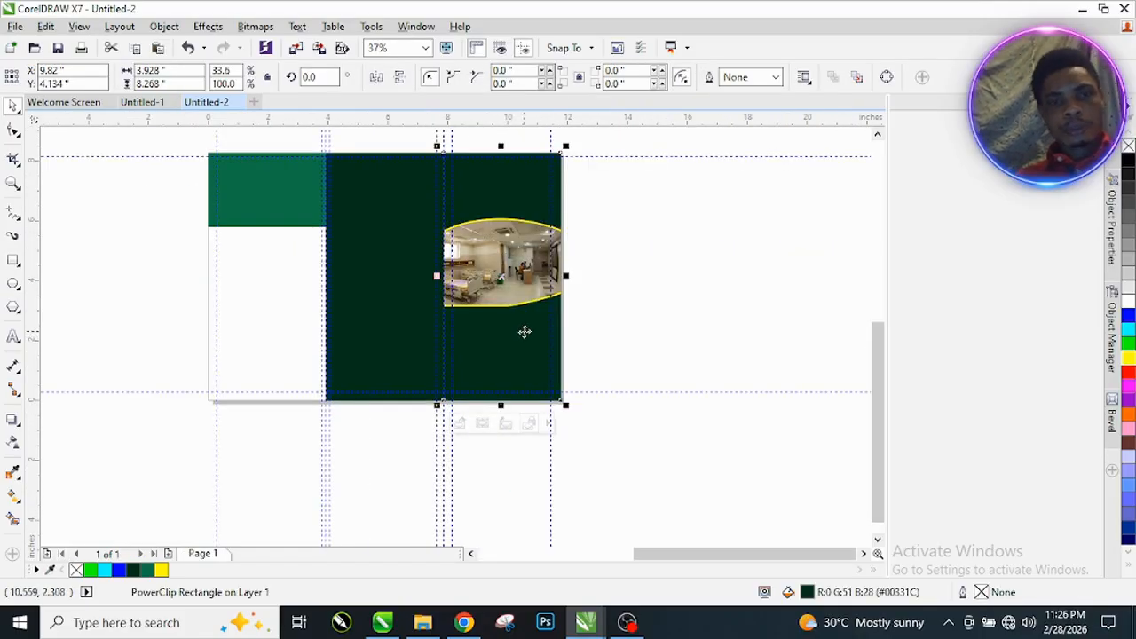
pyautogui.rightClick(591, 259)
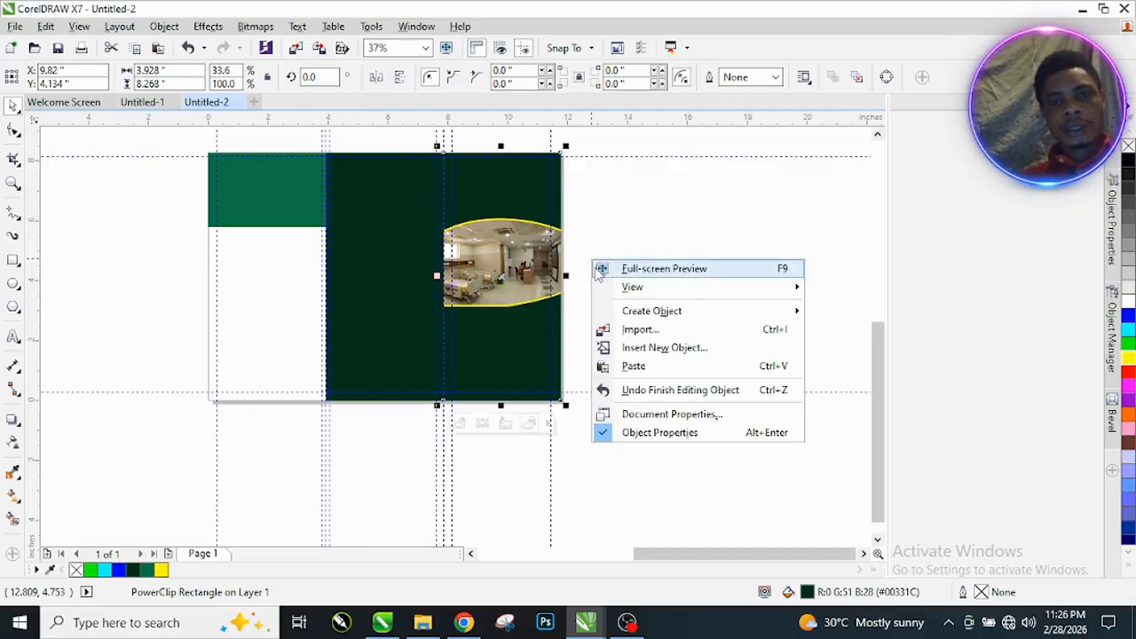
pyautogui.click(637, 370)
pyautogui.click(612, 276)
pyautogui.click(503, 275)
pyautogui.scroll(4, 408, 246)
pyautogui.scroll(-4, 524, 260)
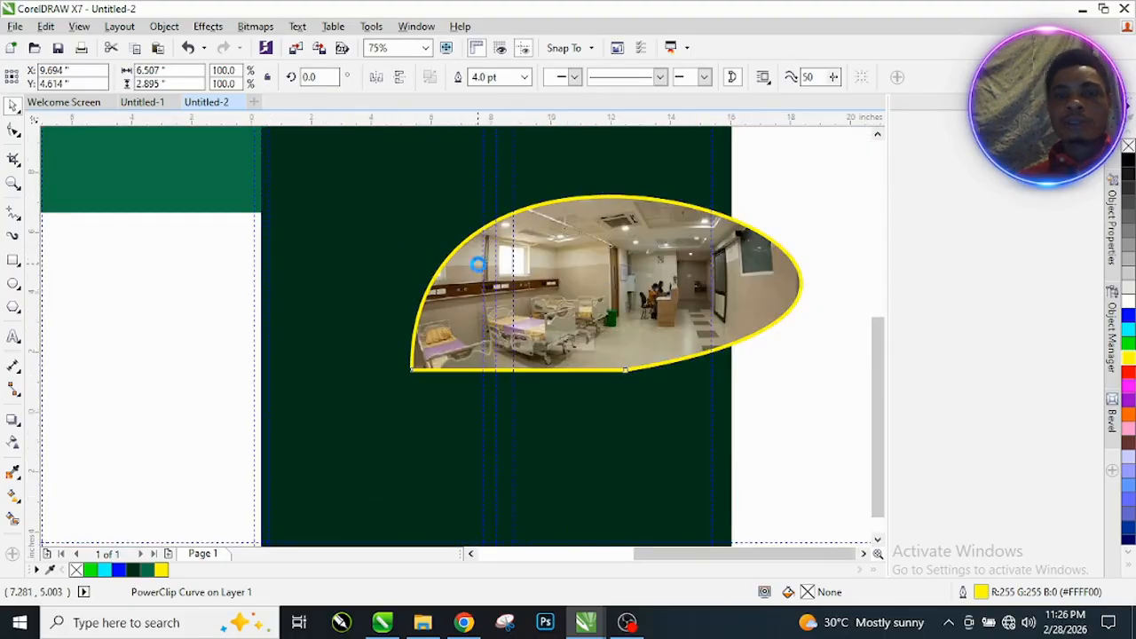
# Step: PowerClip the pasted photo frame inside the middle dark green panel
pyautogui.rightClick(524, 260)
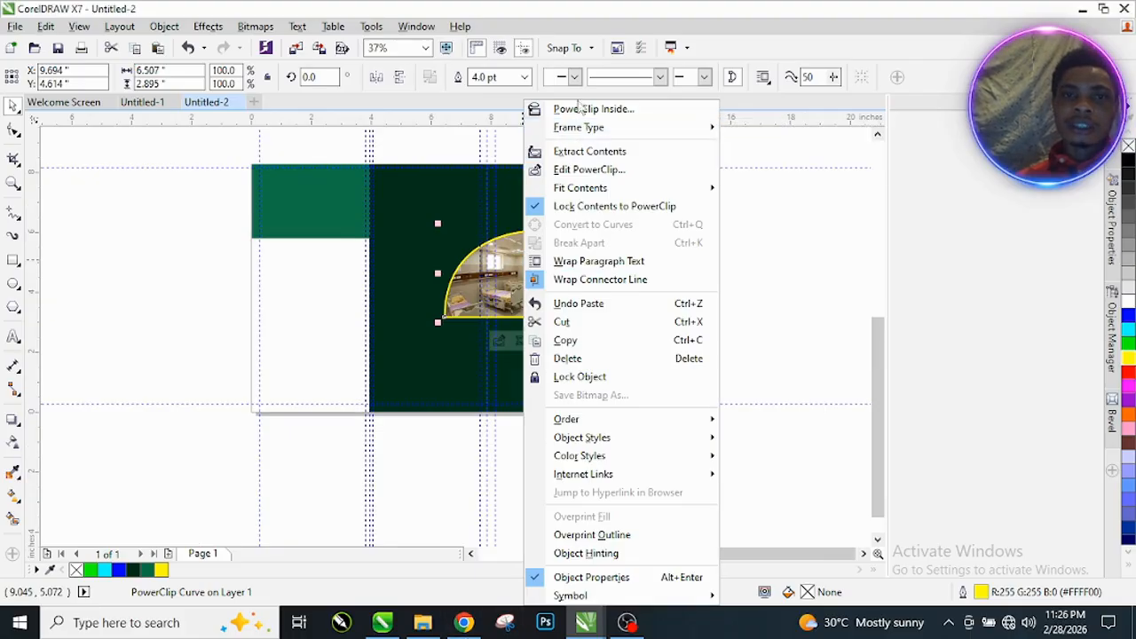
pyautogui.click(593, 109)
pyautogui.click(410, 206)
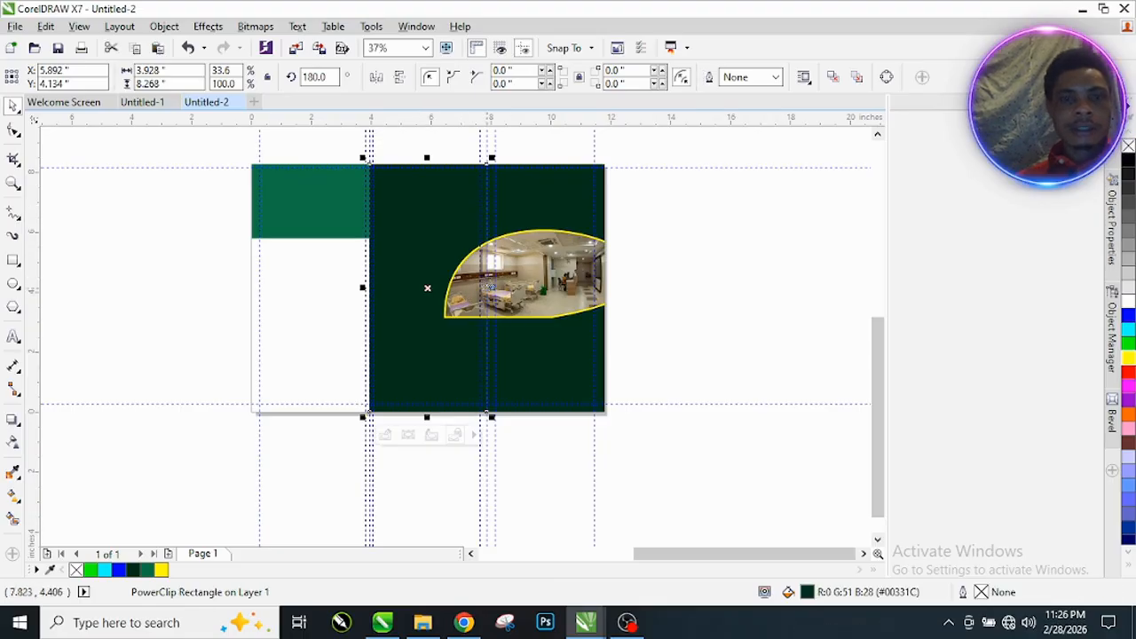
# Step: Move the QR code from the image collection onto the middle panel, overlapping the photo's edge, and resize it to about 2.75 in square
pyautogui.scroll(4, 479, 282)
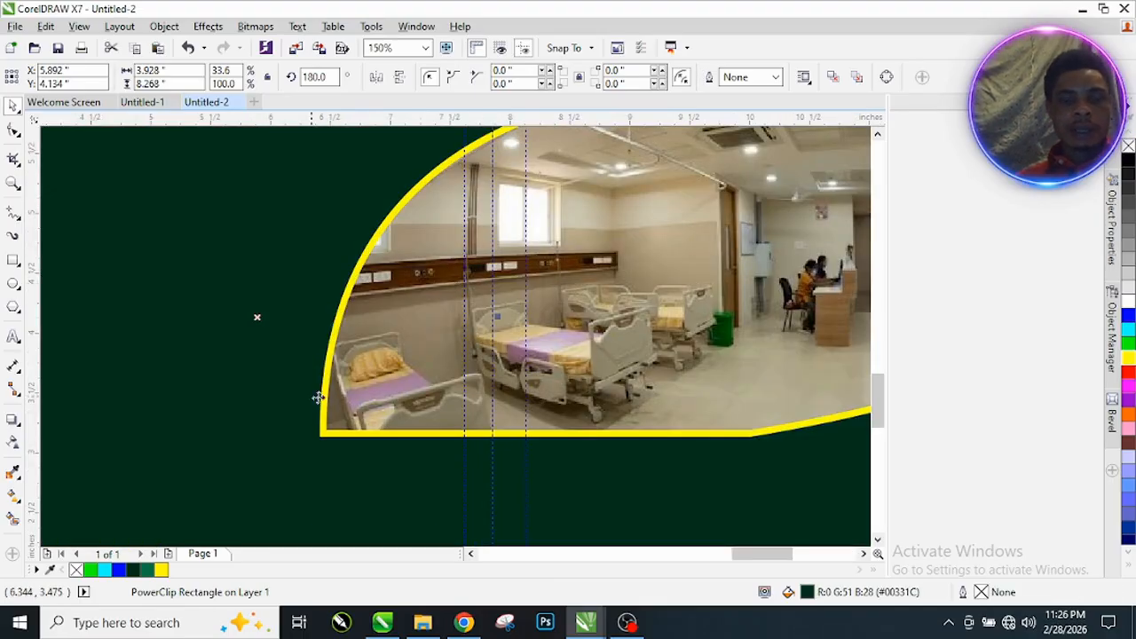
pyautogui.scroll(-4, 318, 438)
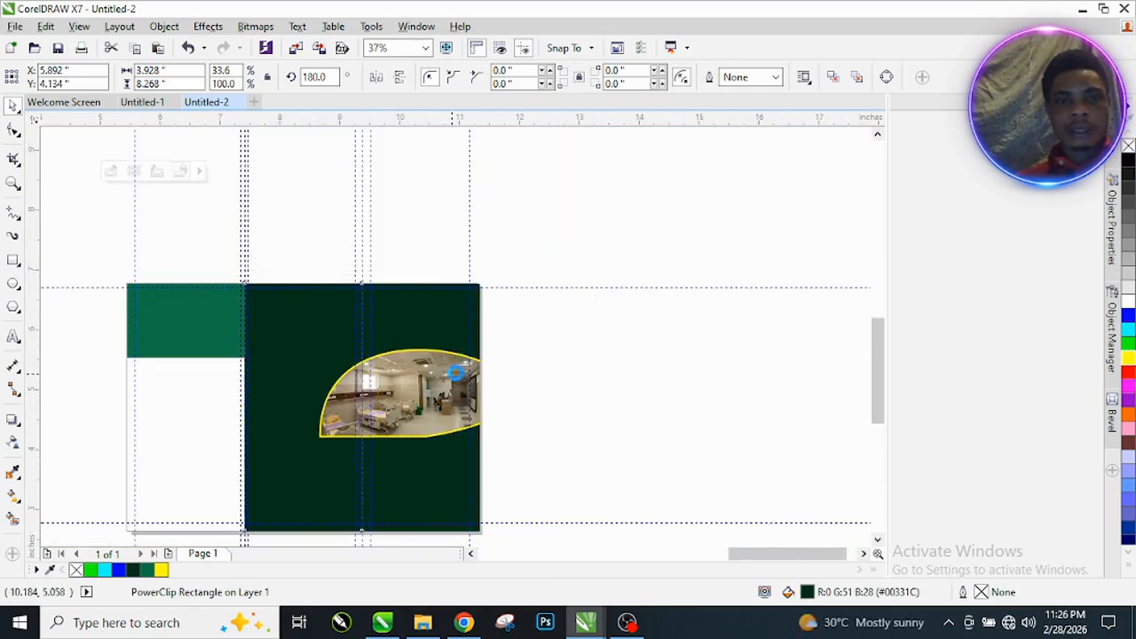
pyautogui.scroll(-4, 505, 369)
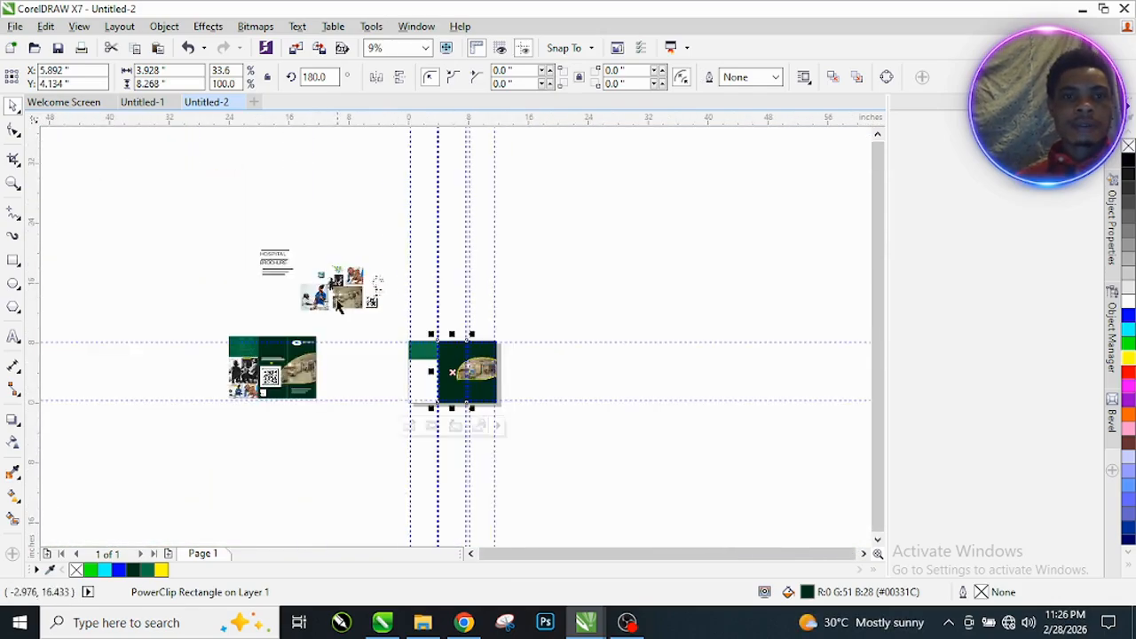
pyautogui.moveTo(373, 303); pyautogui.dragTo(451, 367)
pyautogui.scroll(4, 450, 367)
pyautogui.moveTo(479, 430); pyautogui.dragTo(418, 381)
pyautogui.moveTo(509, 318); pyautogui.dragTo(520, 274)
pyautogui.moveTo(483, 399); pyautogui.dragTo(480, 395)
pyautogui.moveTo(518, 311); pyautogui.dragTo(525, 302)
pyautogui.moveTo(460, 364); pyautogui.dragTo(463, 359)
# Step: Examine the upper corners of the QR code's white background against the green panel and the photo frame
pyautogui.scroll(4, 461, 355)
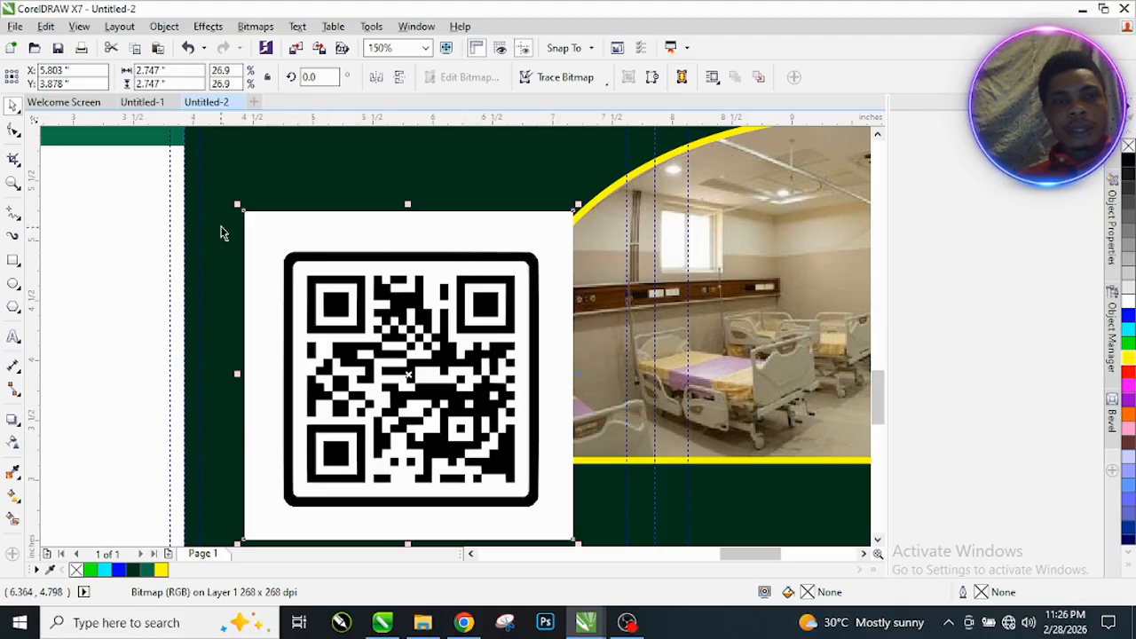
pyautogui.scroll(2, 224, 235)
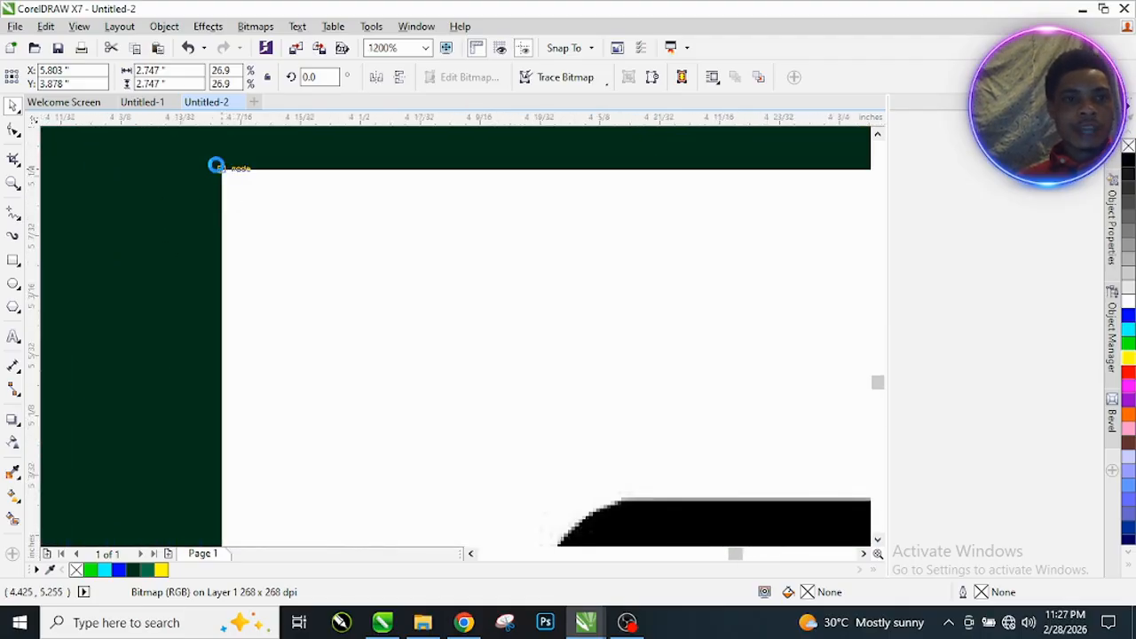
pyautogui.scroll(-3, 545, 192)
pyautogui.scroll(2, 391, 213)
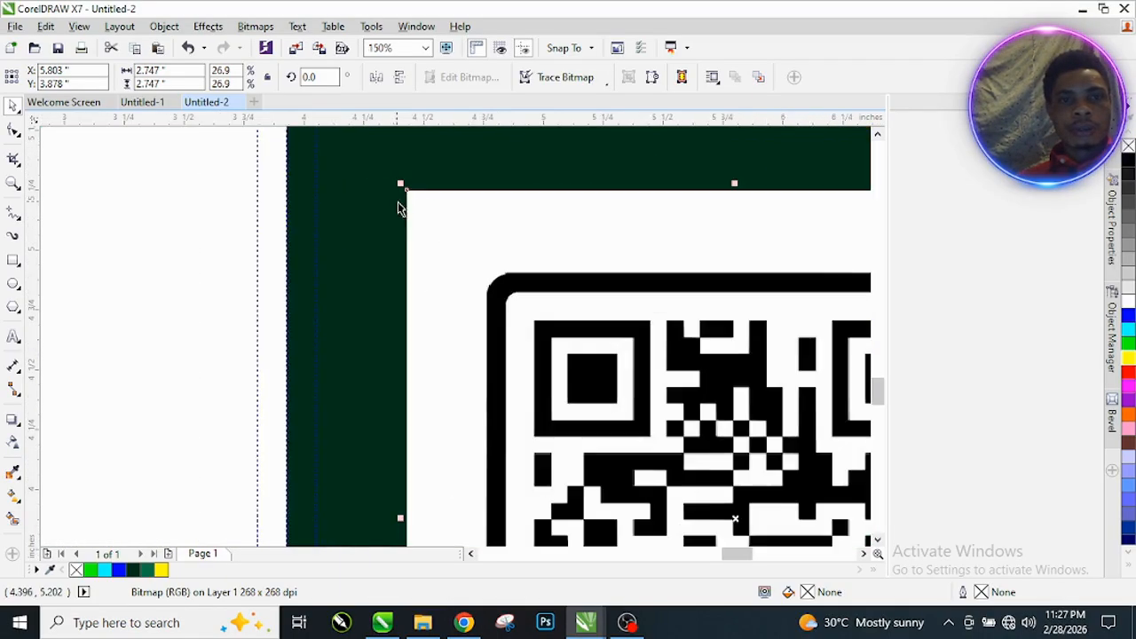
pyautogui.scroll(1, 434, 193)
pyautogui.scroll(-2, 307, 236)
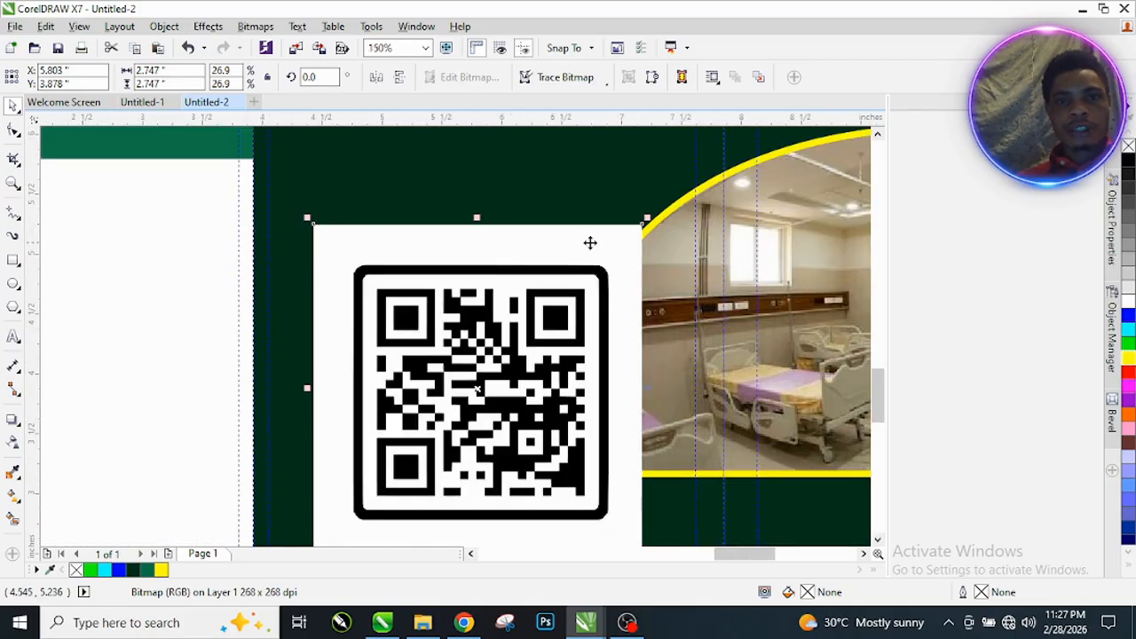
pyautogui.scroll(2, 629, 233)
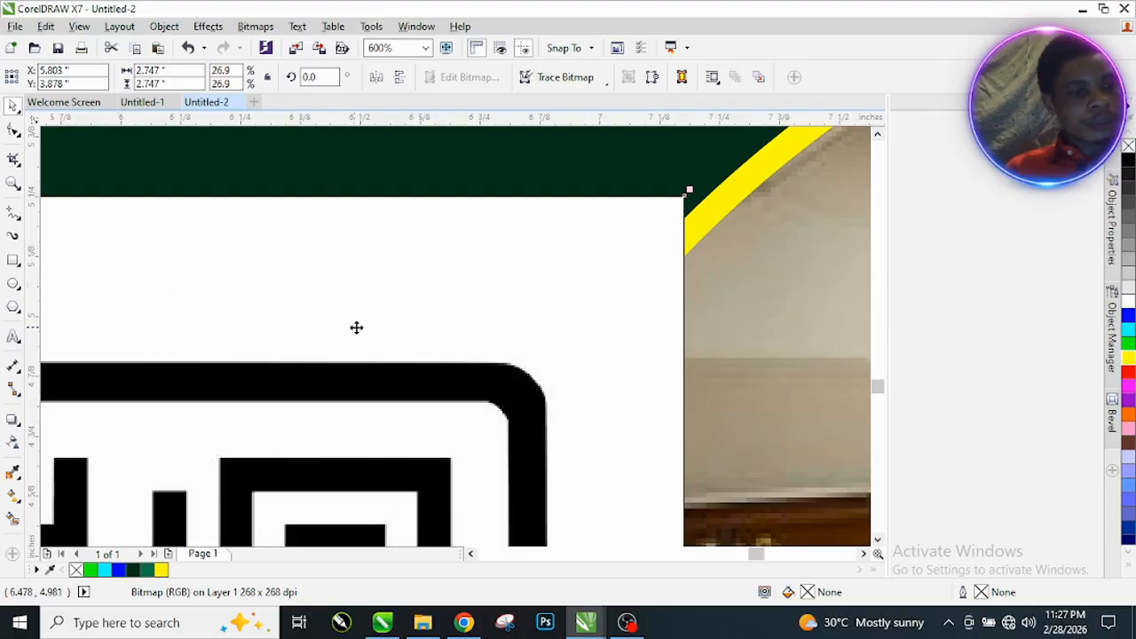
pyautogui.scroll(-3, 376, 326)
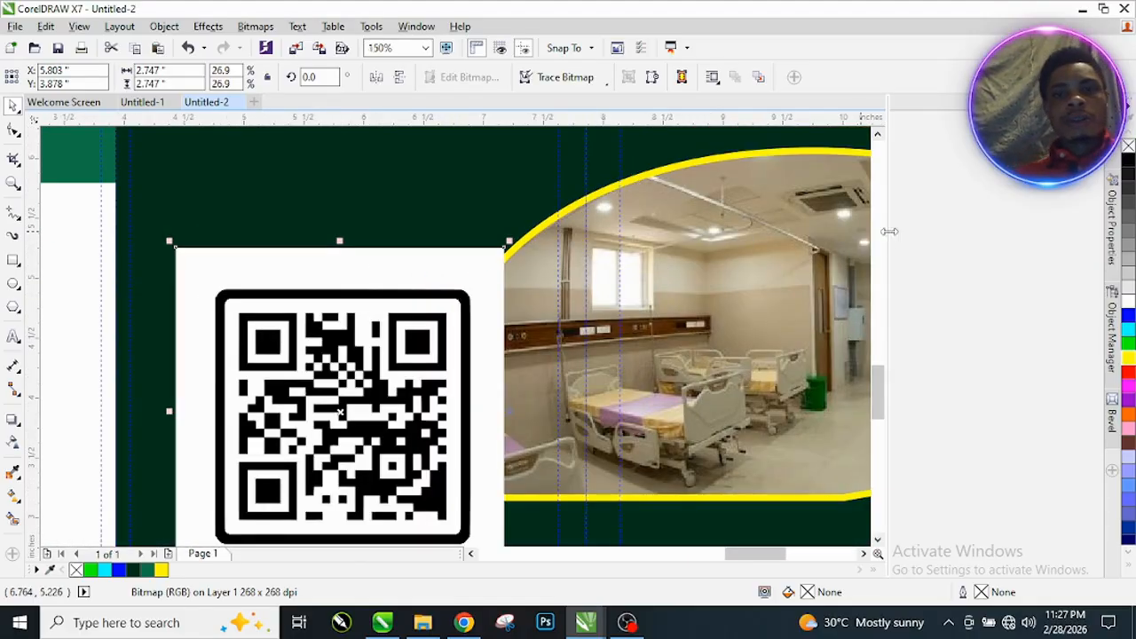
# Step: Draw a rectangle about 2.62 by 2.65 in over the QR code and centre it on the code's white background
pyautogui.press('F10')
pyautogui.press('space')
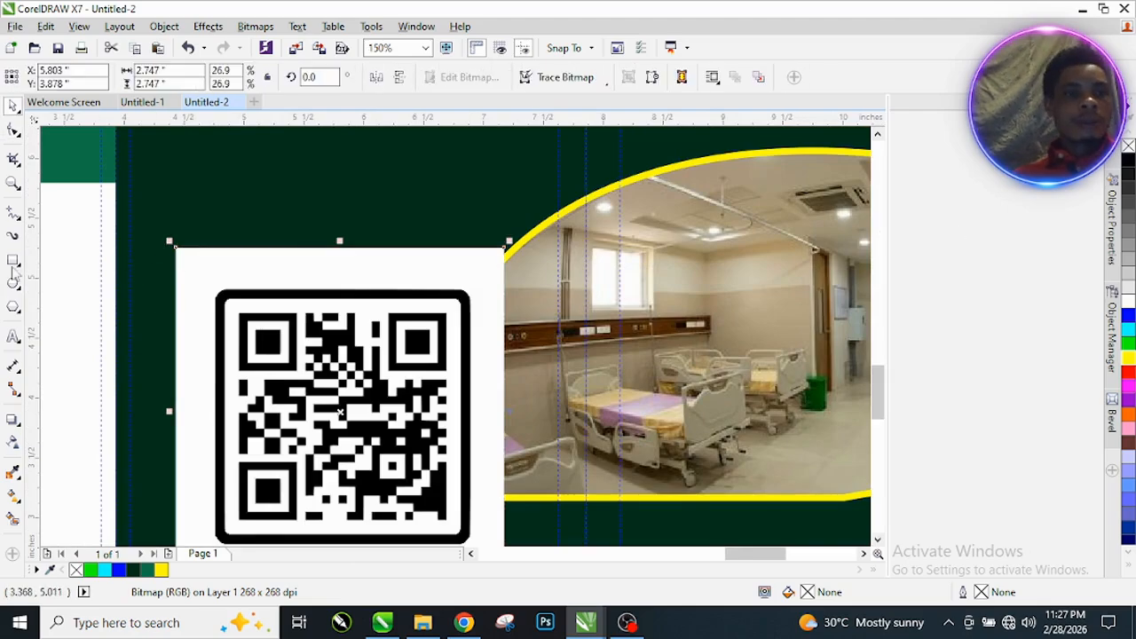
pyautogui.press('F6')
pyautogui.scroll(-1, 327, 207)
pyautogui.moveTo(246, 221); pyautogui.dragTo(410, 387)
pyautogui.press('space')
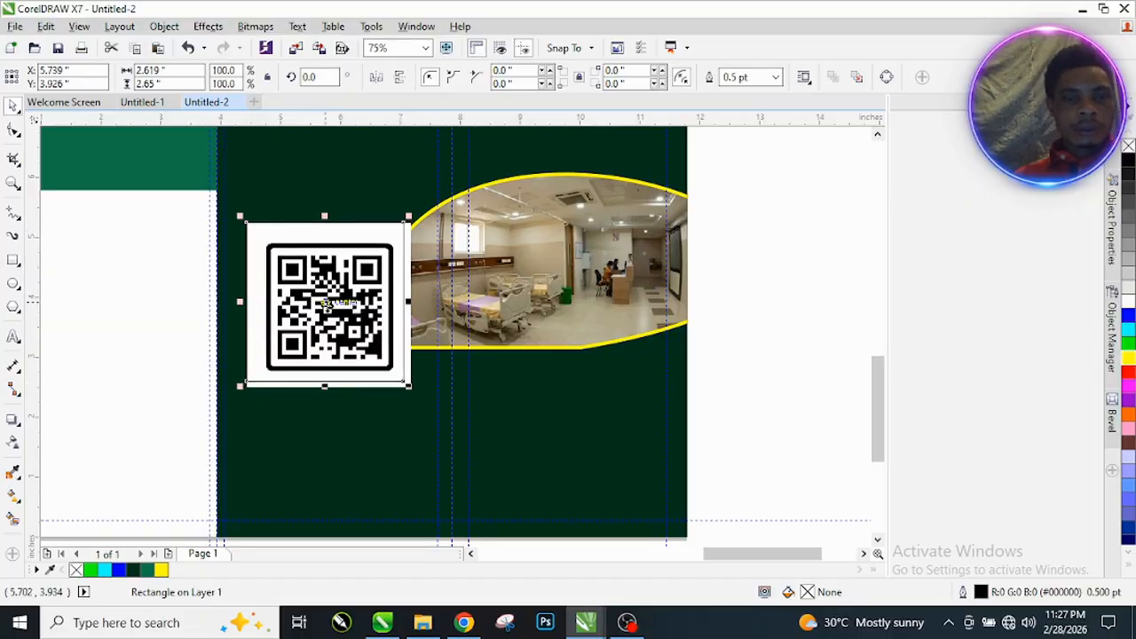
pyautogui.moveTo(337, 313); pyautogui.dragTo(339, 316)
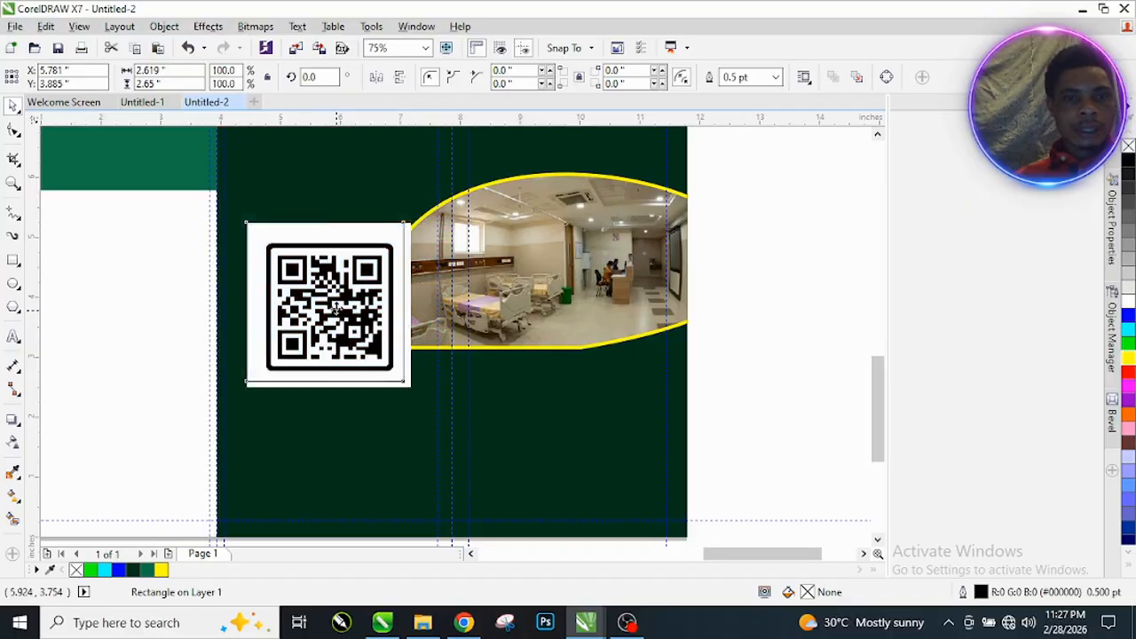
pyautogui.scroll(1, 346, 296)
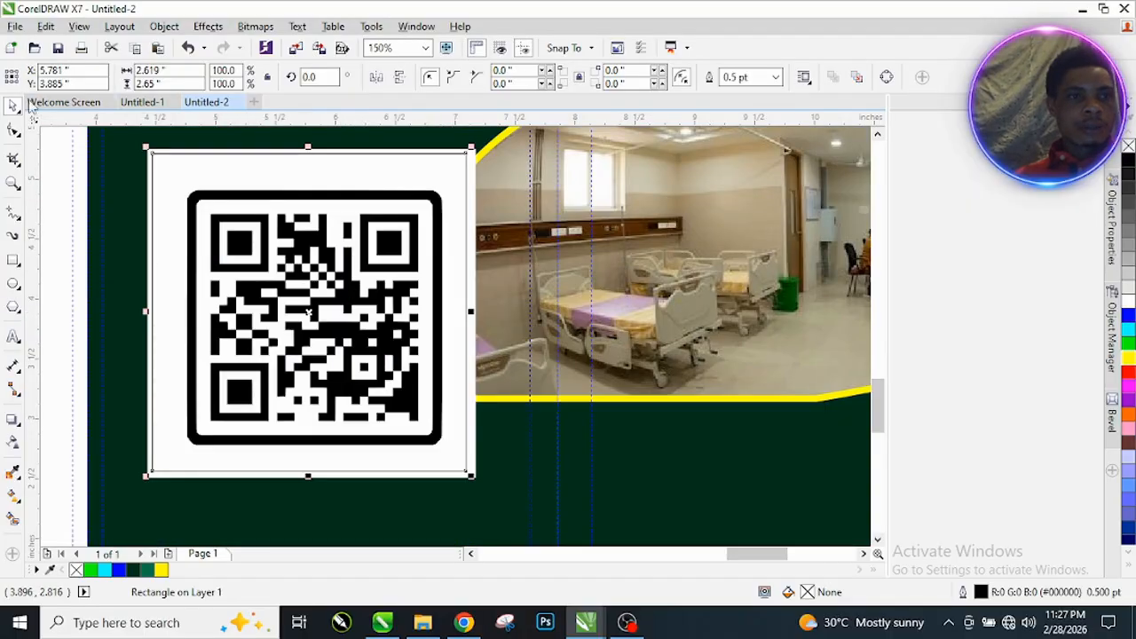
# Step: Round all four corners of the rectangle around the QR code to a radius of about 0.206 in
pyautogui.click(14, 131)
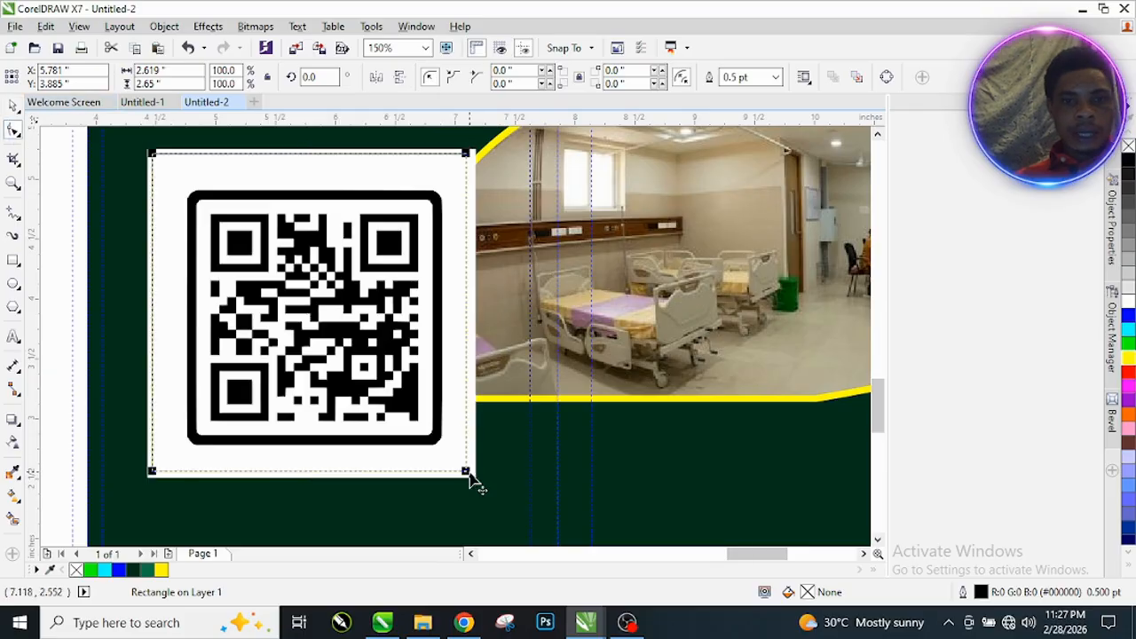
pyautogui.scroll(3, 471, 478)
pyautogui.moveTo(443, 462); pyautogui.dragTo(468, 265)
pyautogui.scroll(-3, 493, 280)
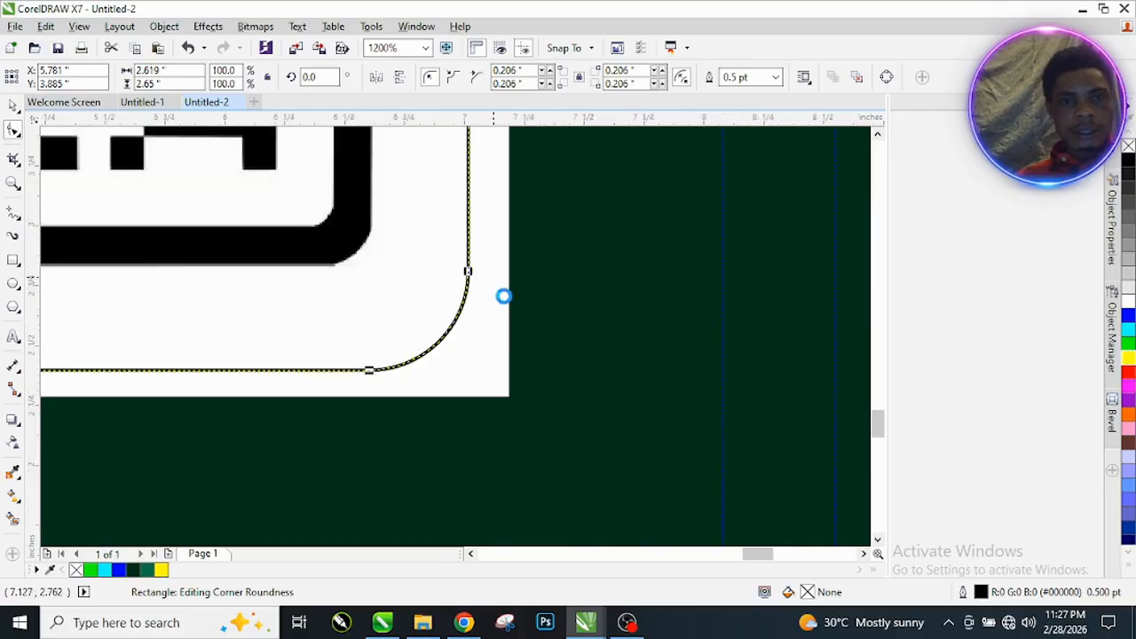
pyautogui.scroll(2, 470, 306)
pyautogui.scroll(-2, 495, 321)
pyautogui.moveTo(506, 331); pyautogui.dragTo(527, 322)
pyautogui.scroll(-1, 524, 316)
# Step: Shift the rounded rectangle sideways over the photo's edge and PowerClip the QR code inside it
pyautogui.moveTo(442, 237); pyautogui.dragTo(546, 238)
pyautogui.click(410, 241)
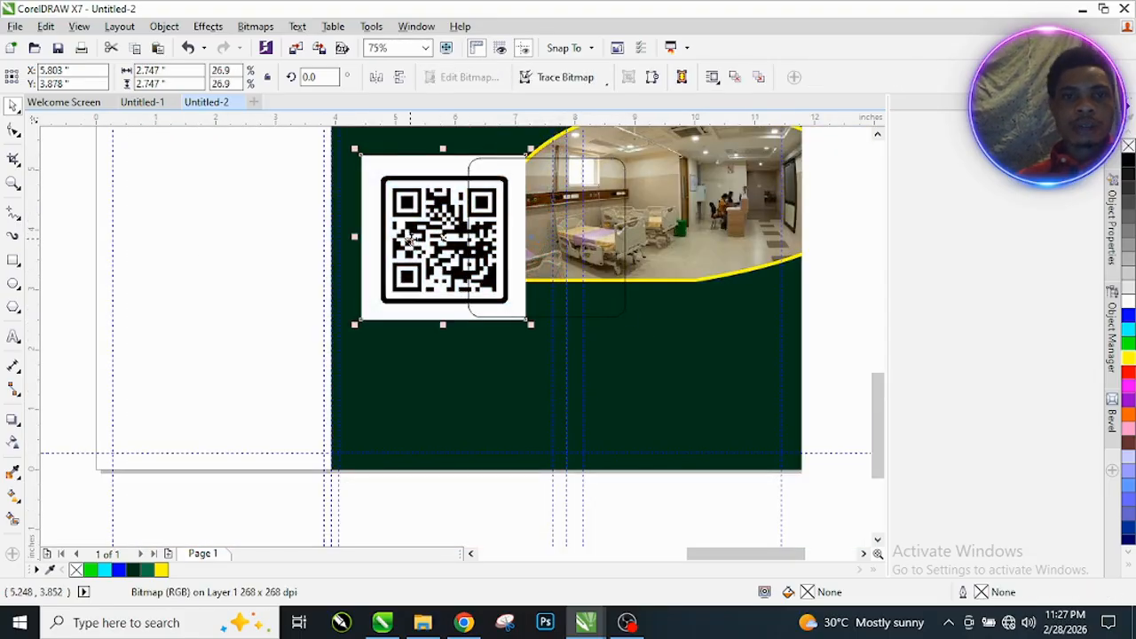
pyautogui.rightClick(409, 238)
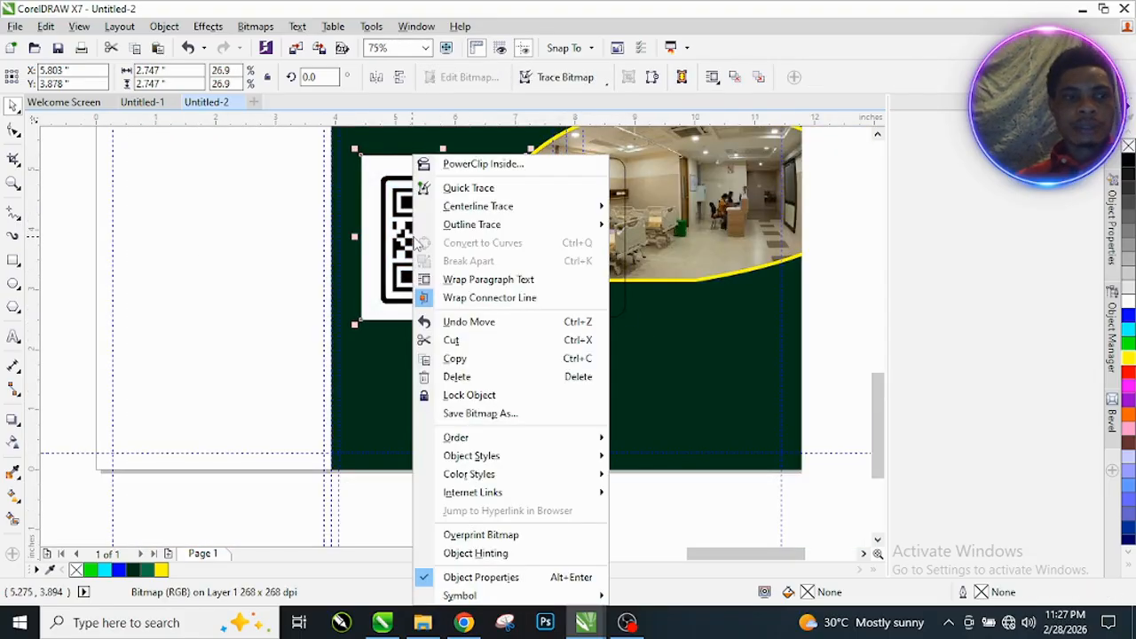
pyautogui.click(479, 165)
pyautogui.click(568, 188)
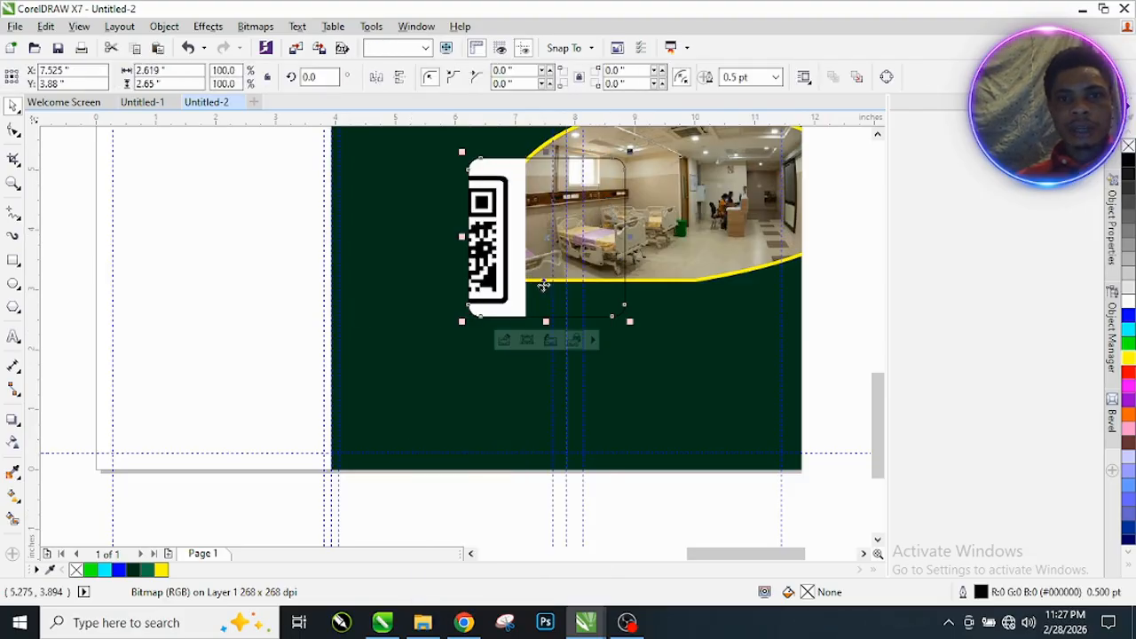
# Step: Edit the PowerClip contents to centre the QR code inside the rounded rectangle
pyautogui.click(503, 340)
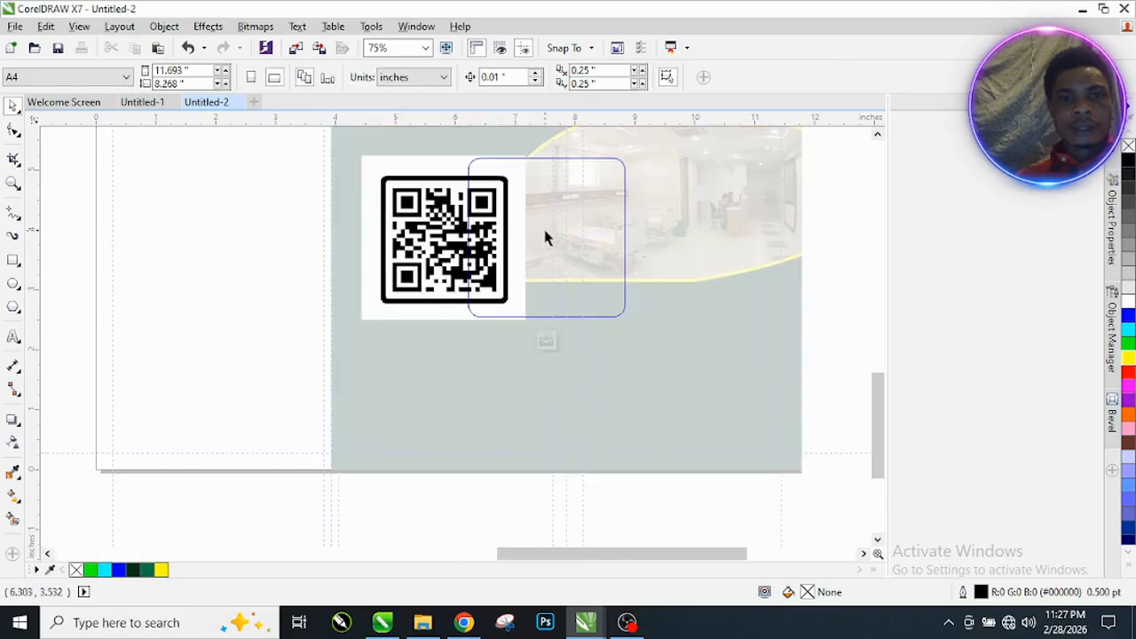
pyautogui.click(451, 251)
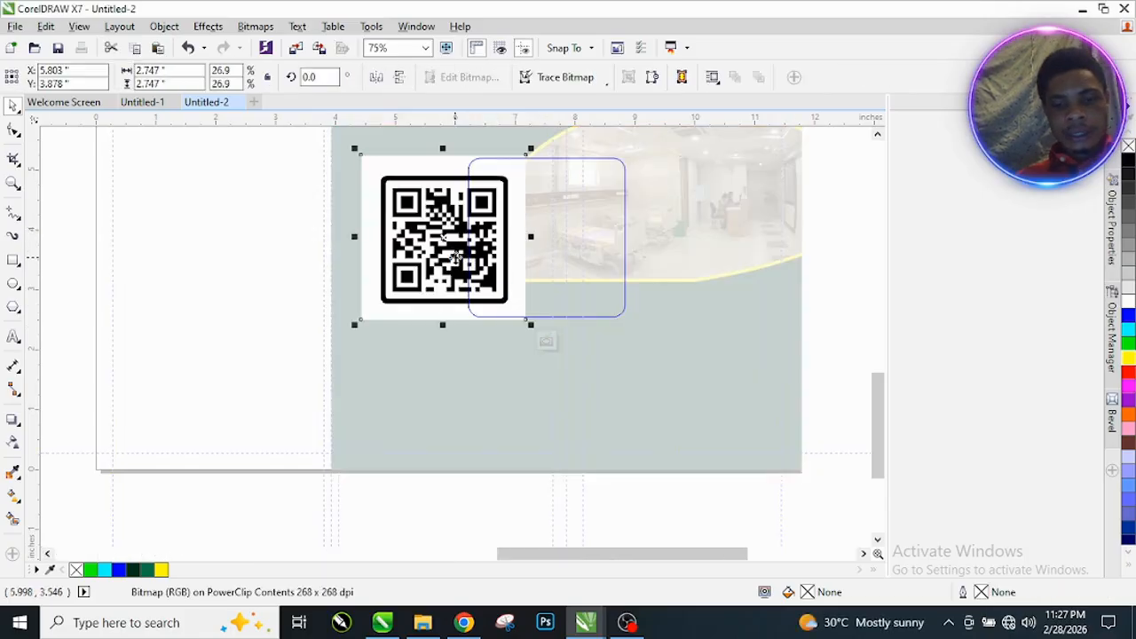
pyautogui.press('p')
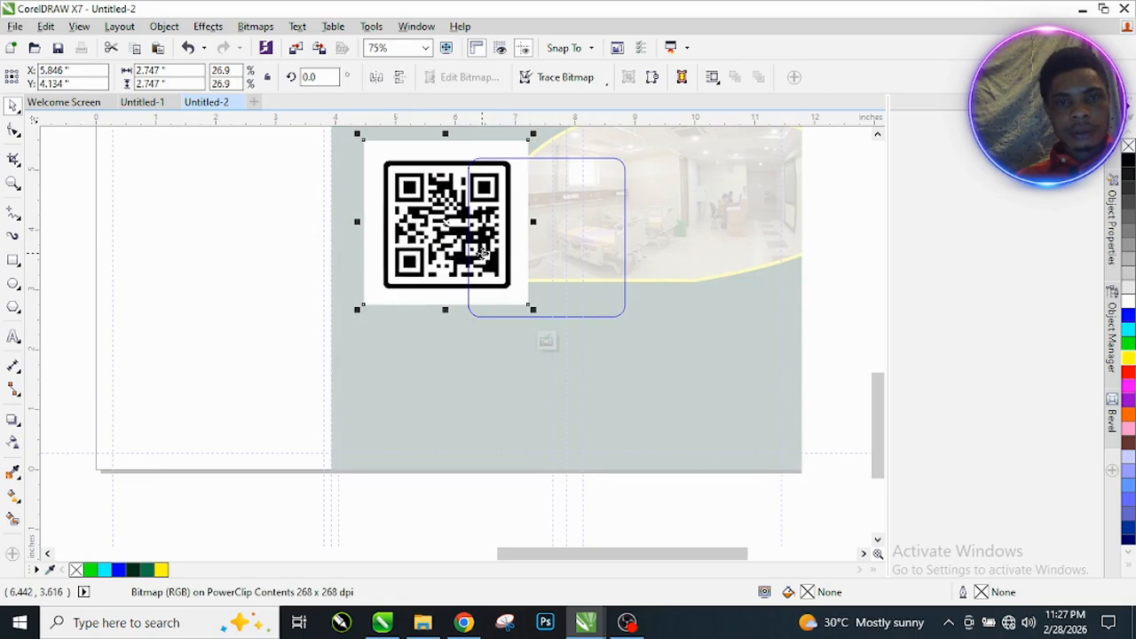
pyautogui.moveTo(443, 221); pyautogui.dragTo(545, 238)
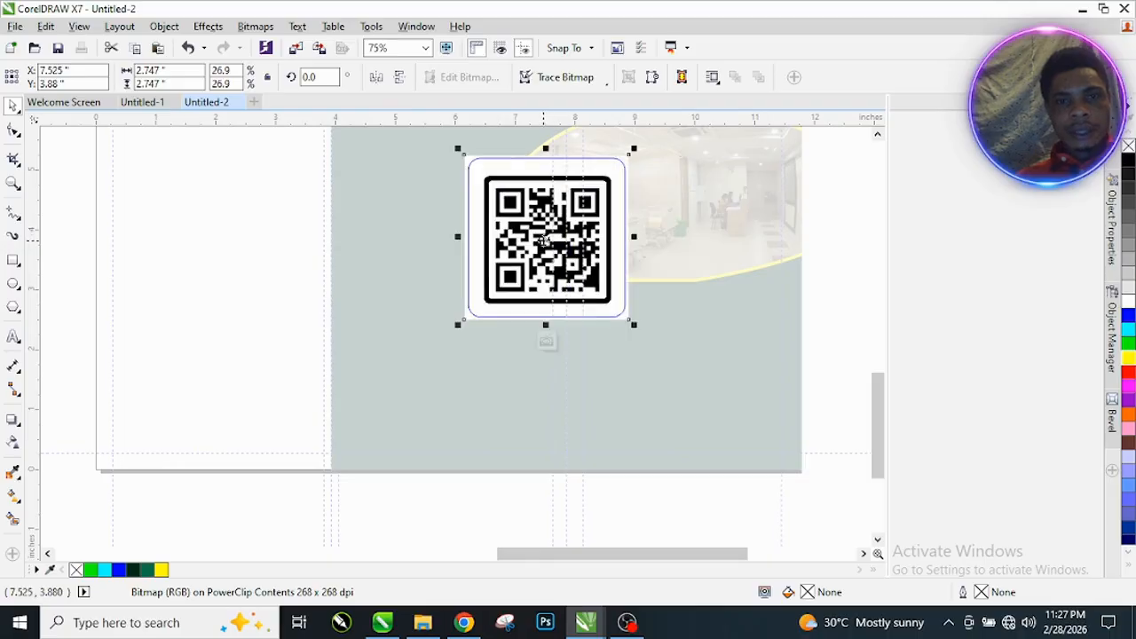
pyautogui.click(547, 339)
# Step: Move the clipped QR code back onto the middle panel beside the photo frame and remove its outline
pyautogui.moveTo(543, 236); pyautogui.dragTo(445, 238)
pyautogui.scroll(2, 501, 202)
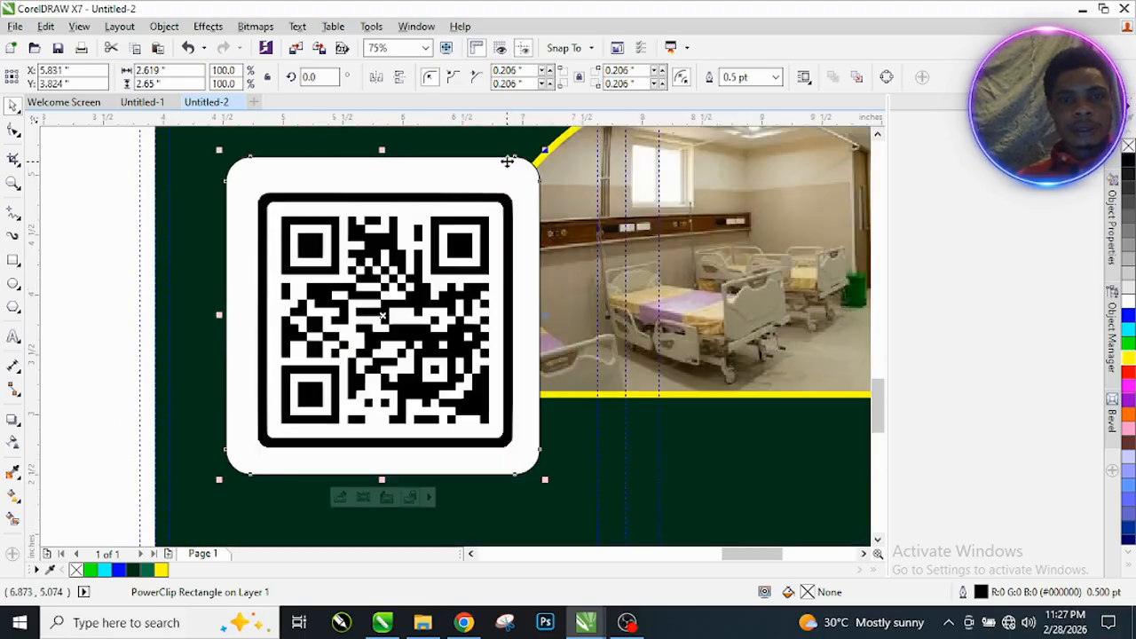
pyautogui.rightClick(1128, 149)
pyautogui.scroll(-8, 533, 223)
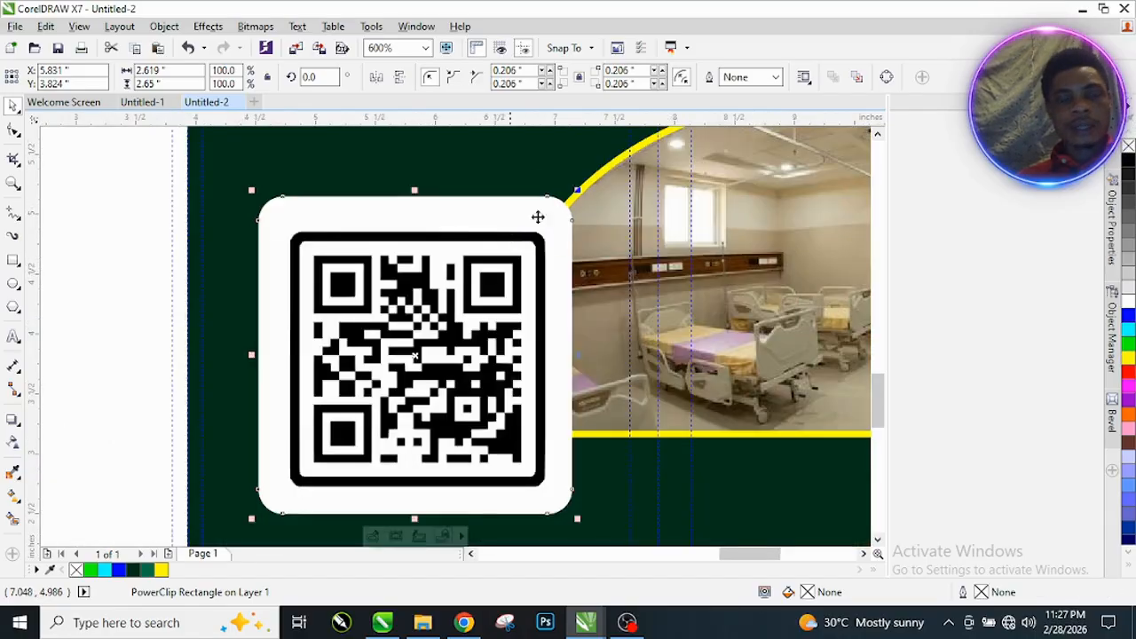
pyautogui.scroll(2, 527, 253)
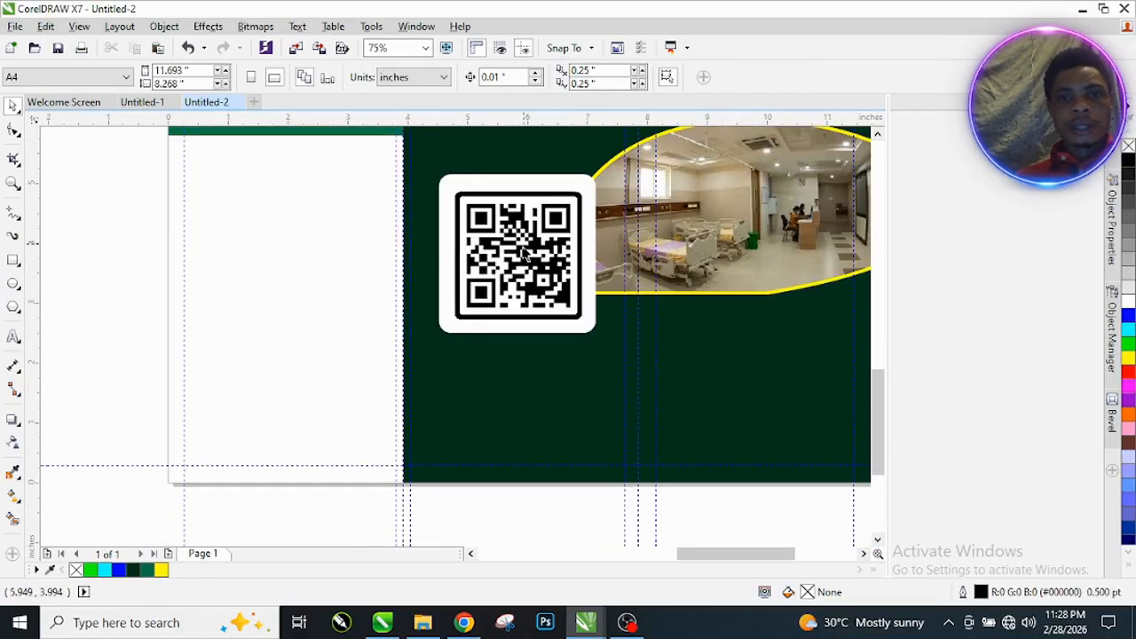
# Step: Examine the logo oval in the reference brochure and locate the logo in the image collection
pyautogui.scroll(-6, 547, 235)
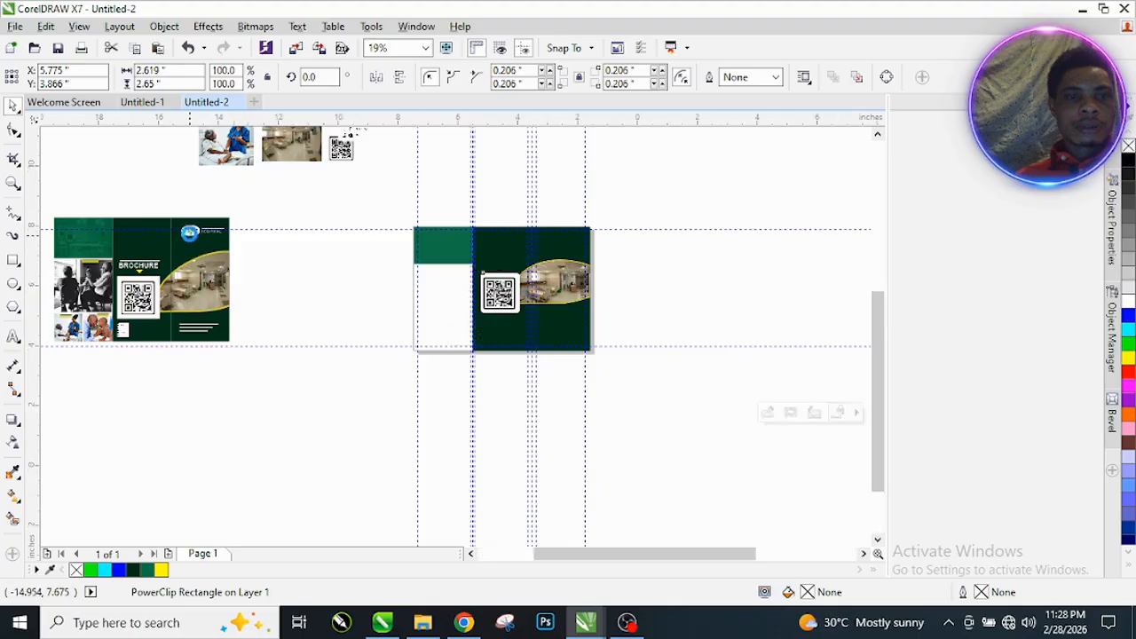
pyautogui.scroll(4, 203, 233)
pyautogui.scroll(-1, 203, 233)
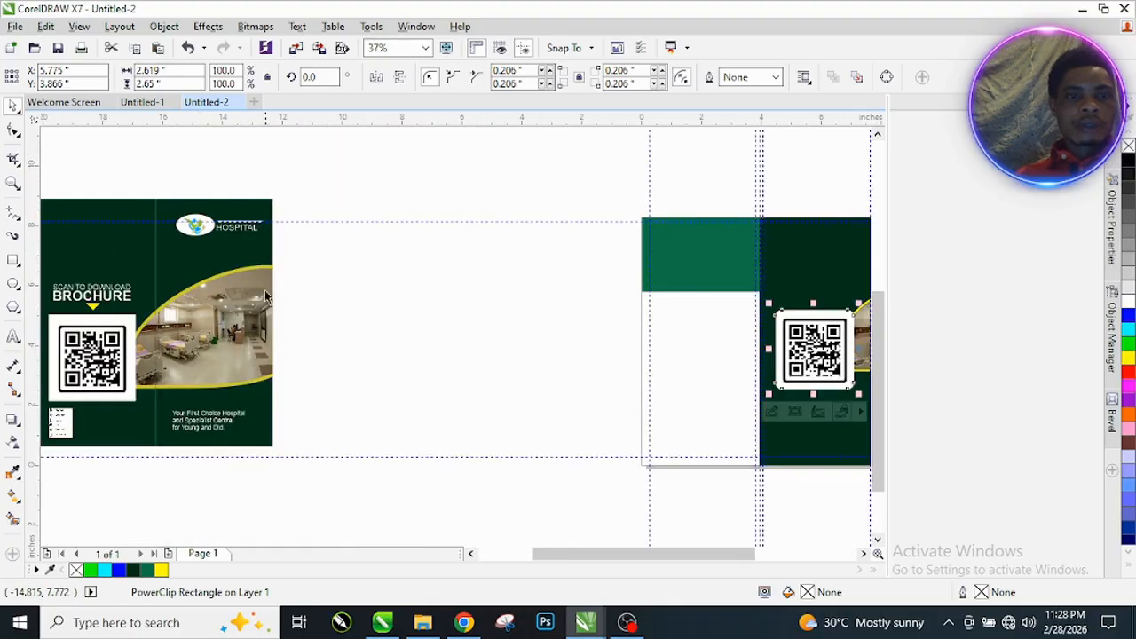
pyautogui.scroll(-1, 269, 284)
pyautogui.scroll(-1, 346, 248)
pyautogui.scroll(2, 346, 248)
pyautogui.click(232, 257)
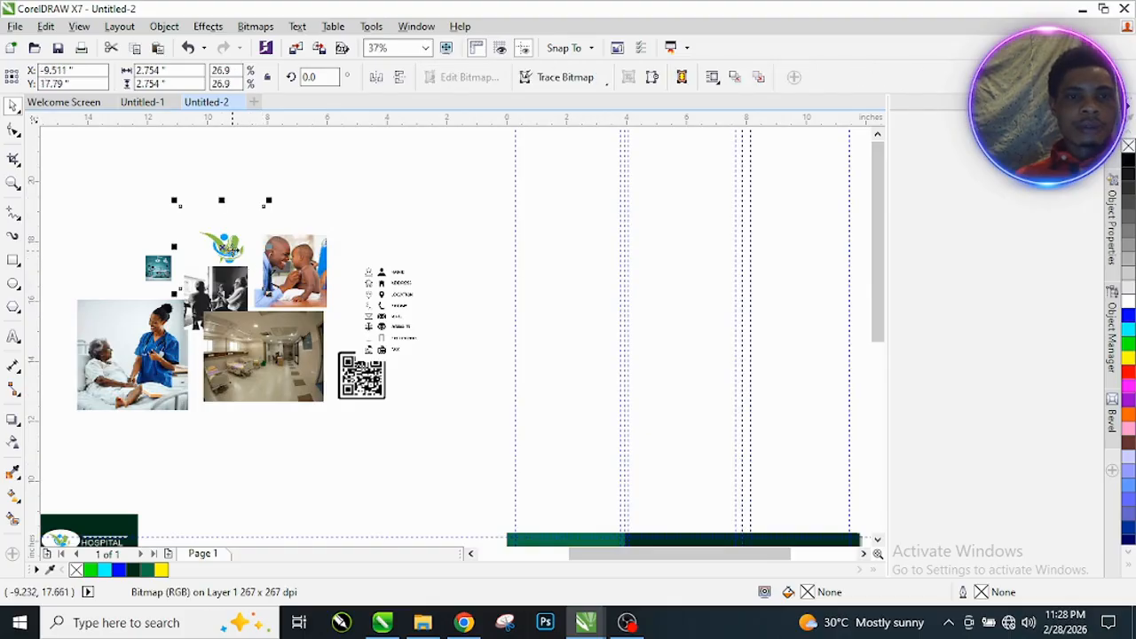
pyautogui.scroll(-2, 342, 322)
pyautogui.scroll(2, 376, 374)
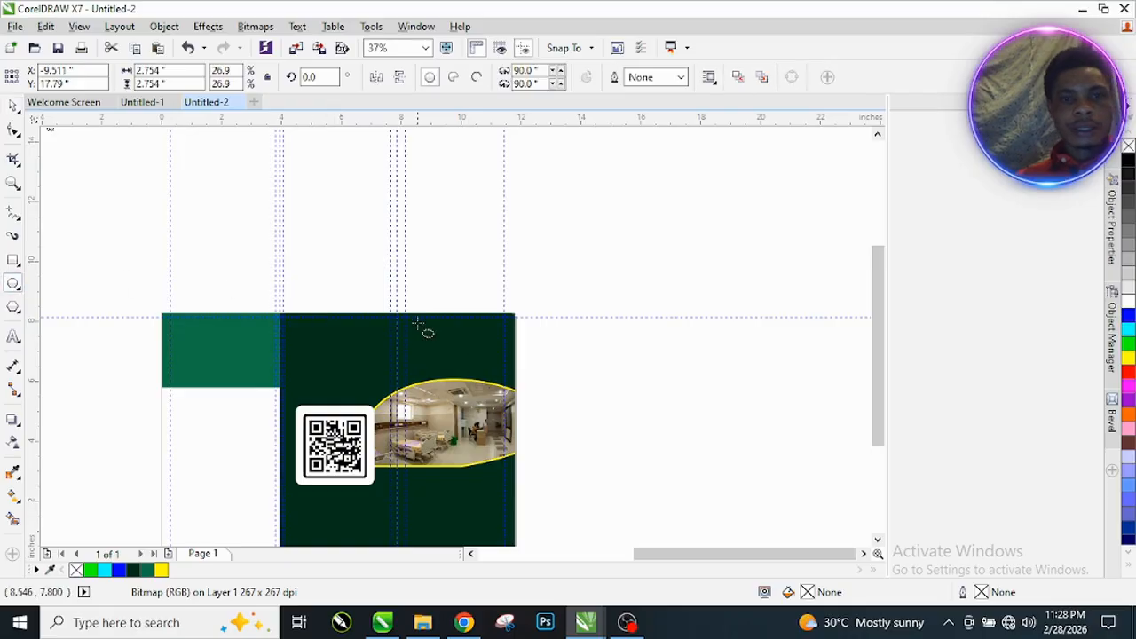
# Step: Draw an ellipse about 1.17 by 0.48 in near the top of the front panel, filled white with no outline
pyautogui.moveTo(417, 325); pyautogui.dragTo(526, 305)
pyautogui.press('space')
pyautogui.scroll(2, 428, 328)
pyautogui.click(1127, 302)
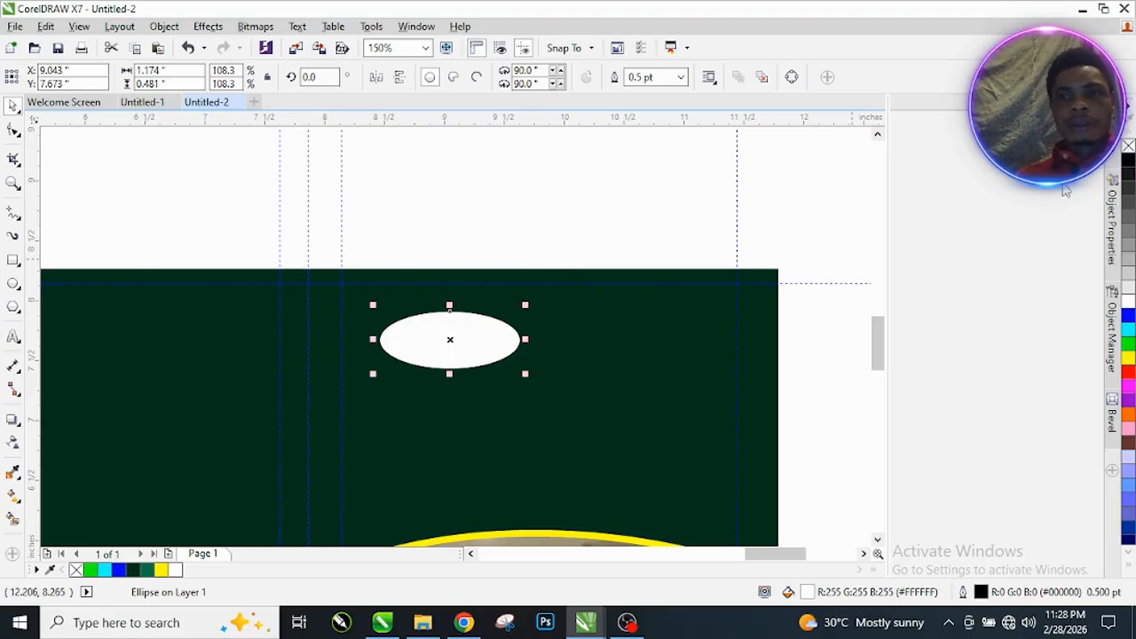
pyautogui.rightClick(1127, 147)
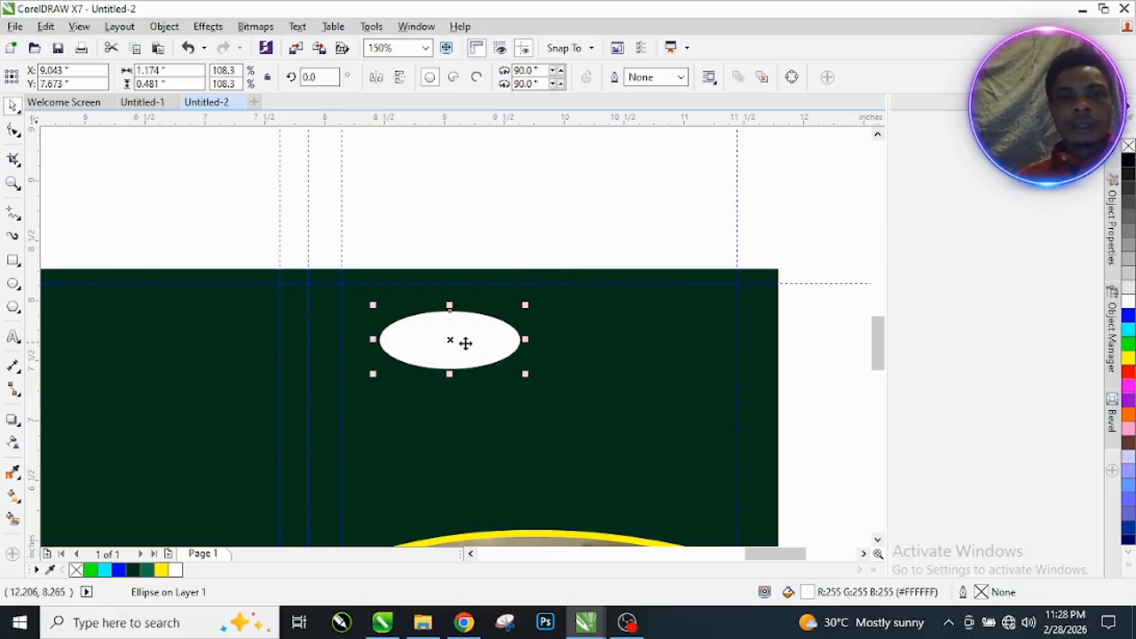
# Step: Bring the logo from the image collection onto the front panel and shrink it to about 1.15 in square
pyautogui.scroll(-5, 367, 332)
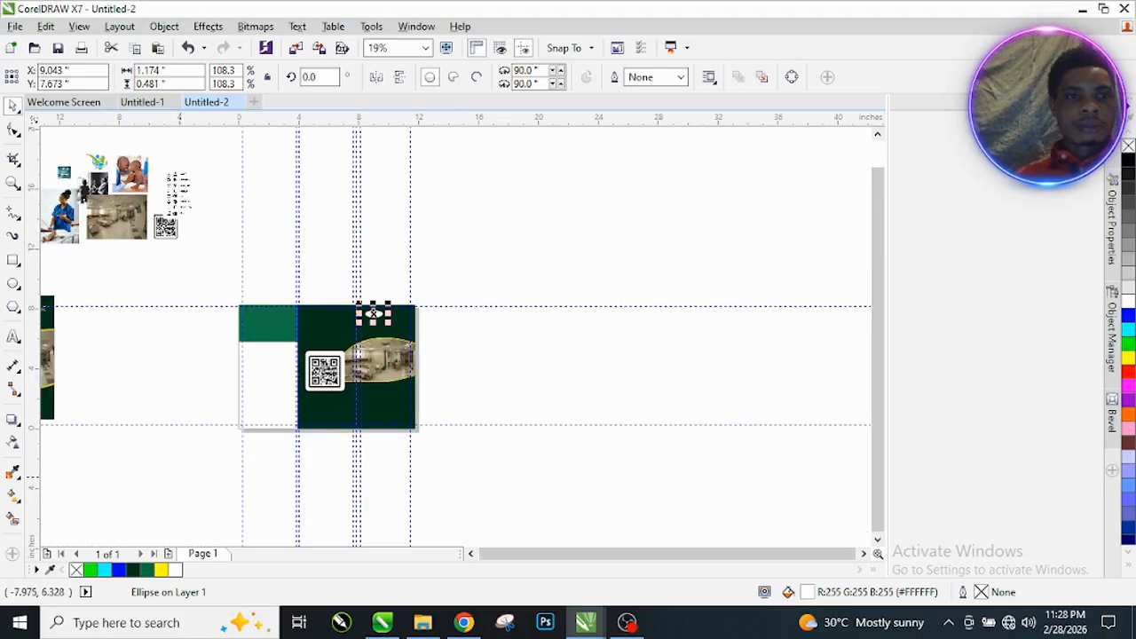
pyautogui.moveTo(108, 170)
pyautogui.mouseDown()
pyautogui.moveTo(378, 324)
pyautogui.moveTo(404, 321)
pyautogui.mouseUp()
pyautogui.scroll(5, 414, 339)
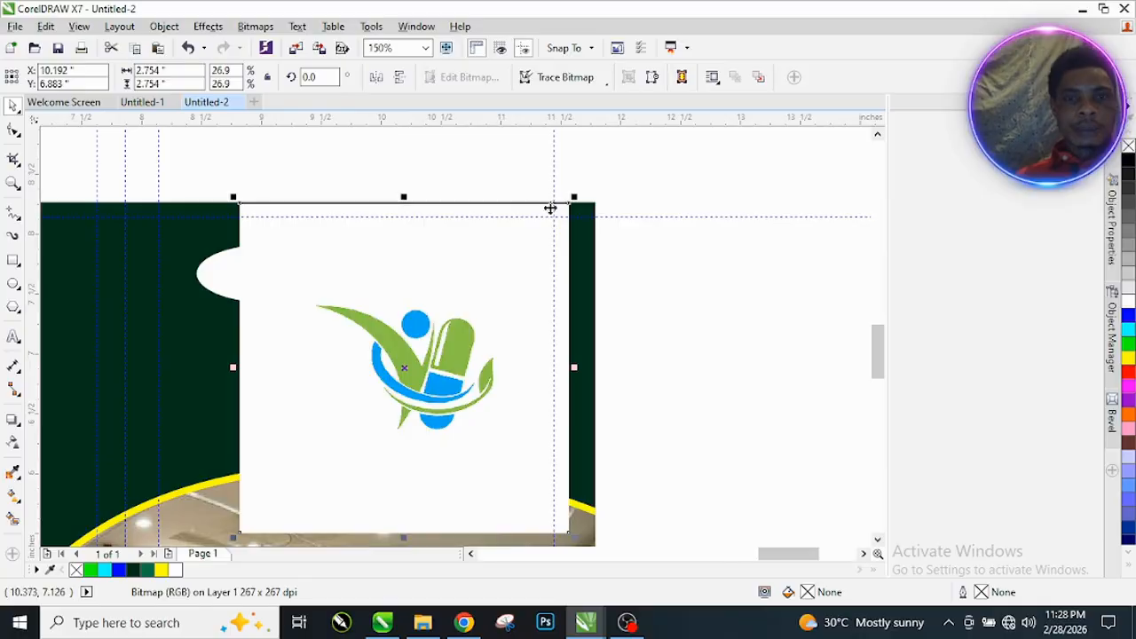
pyautogui.moveTo(575, 197); pyautogui.dragTo(472, 299)
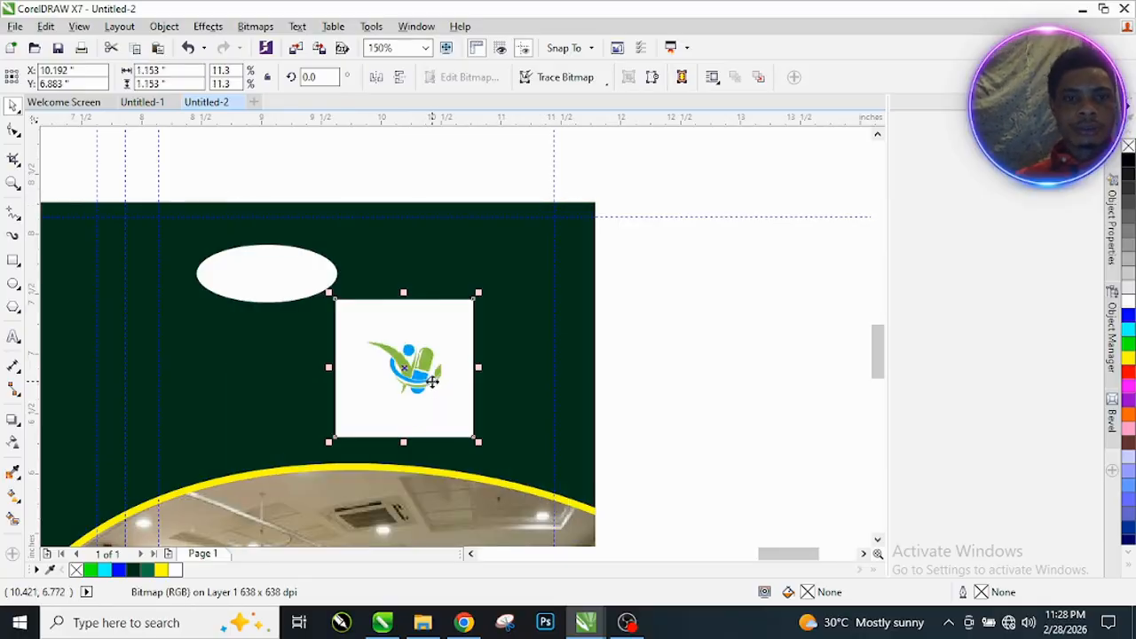
# Step: PowerClip the logo inside the white ellipse on the front panel
pyautogui.rightClick(433, 380)
pyautogui.click(474, 161)
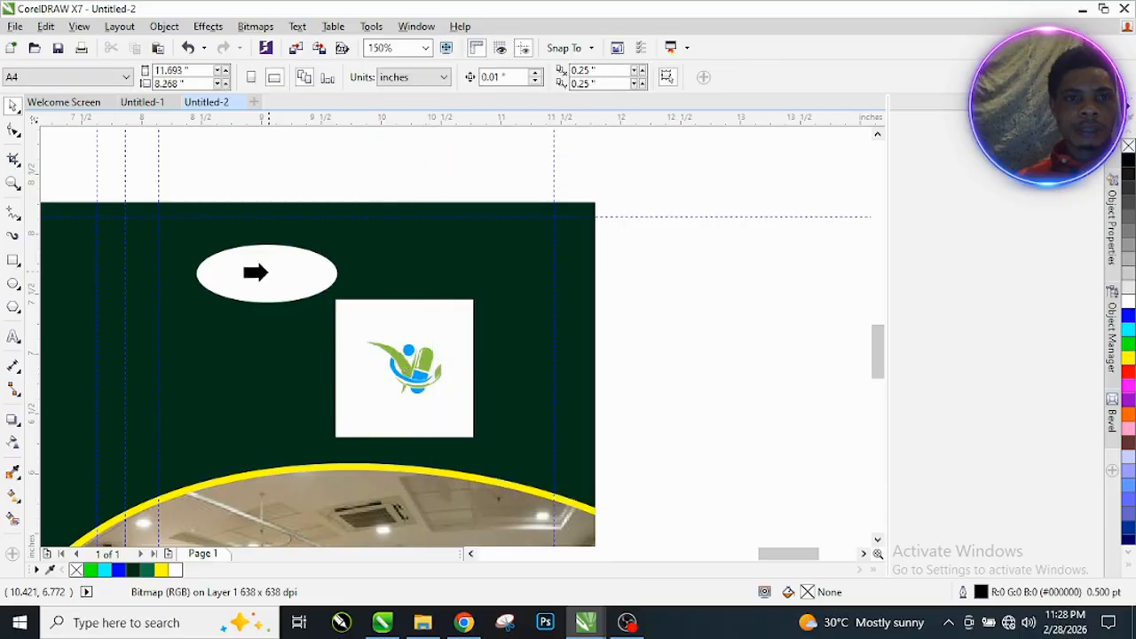
pyautogui.click(257, 271)
# Step: Edit the ellipse's PowerClip contents, reducing the logo to about 1.05 in square and positioning it fully within the oval
pyautogui.click(225, 325)
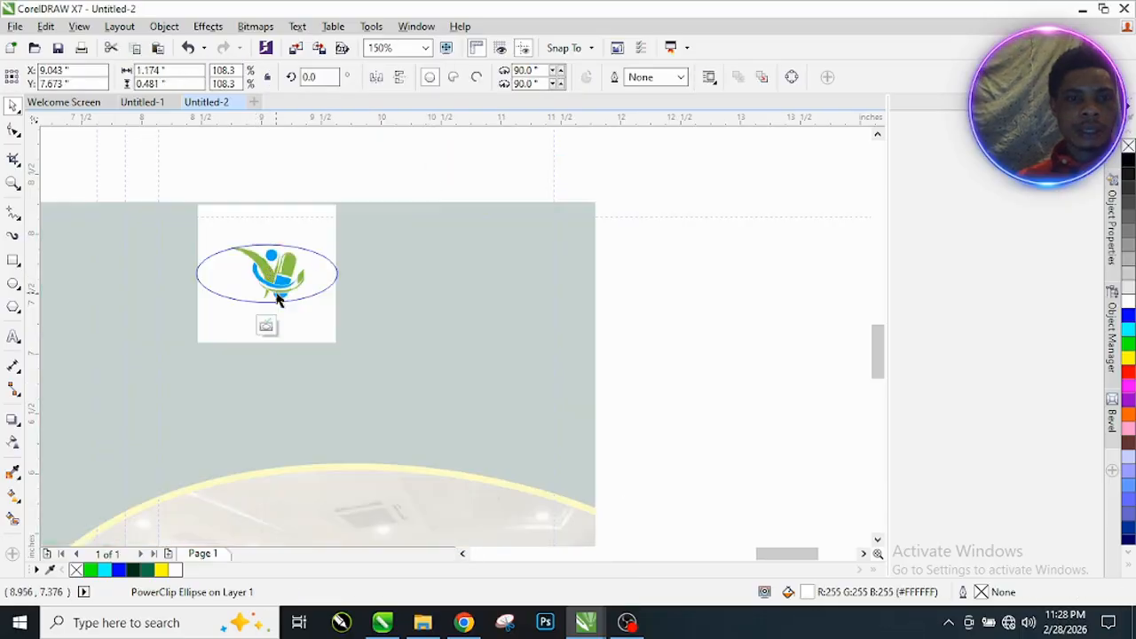
pyautogui.click(244, 266)
pyautogui.scroll(4, 246, 267)
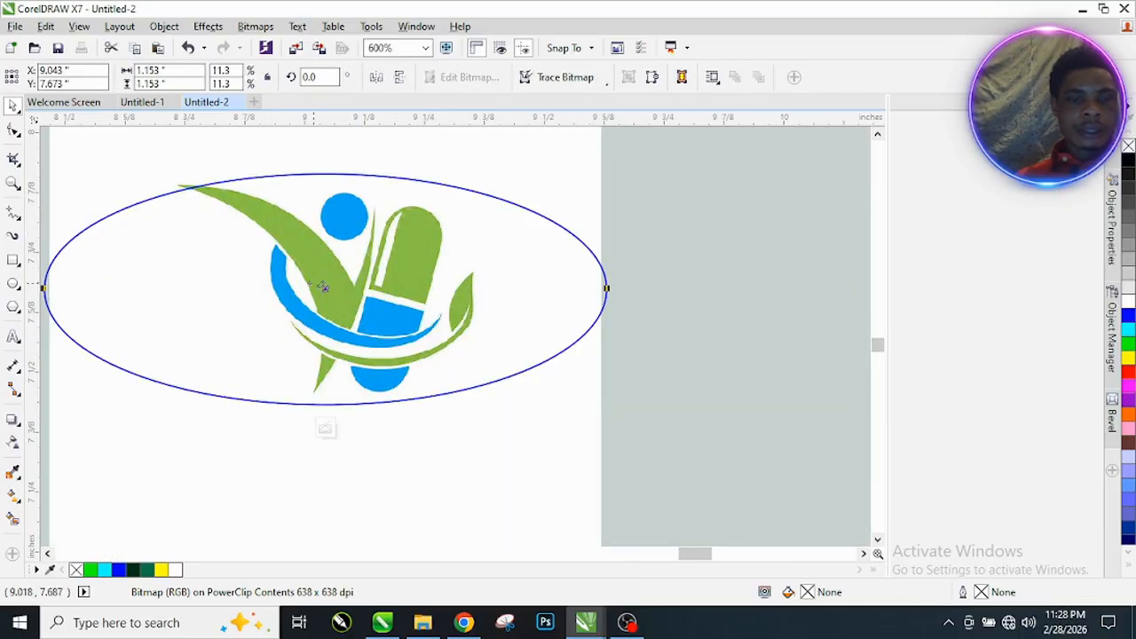
pyautogui.moveTo(363, 274); pyautogui.dragTo(333, 283)
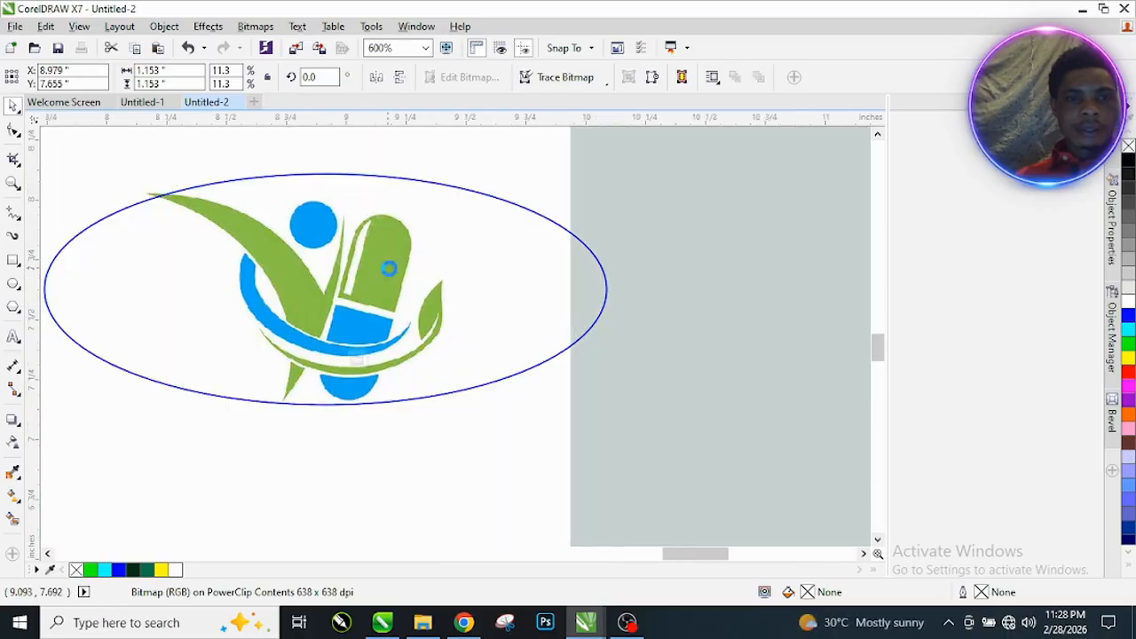
pyautogui.scroll(-2, 390, 268)
pyautogui.scroll(1, 413, 243)
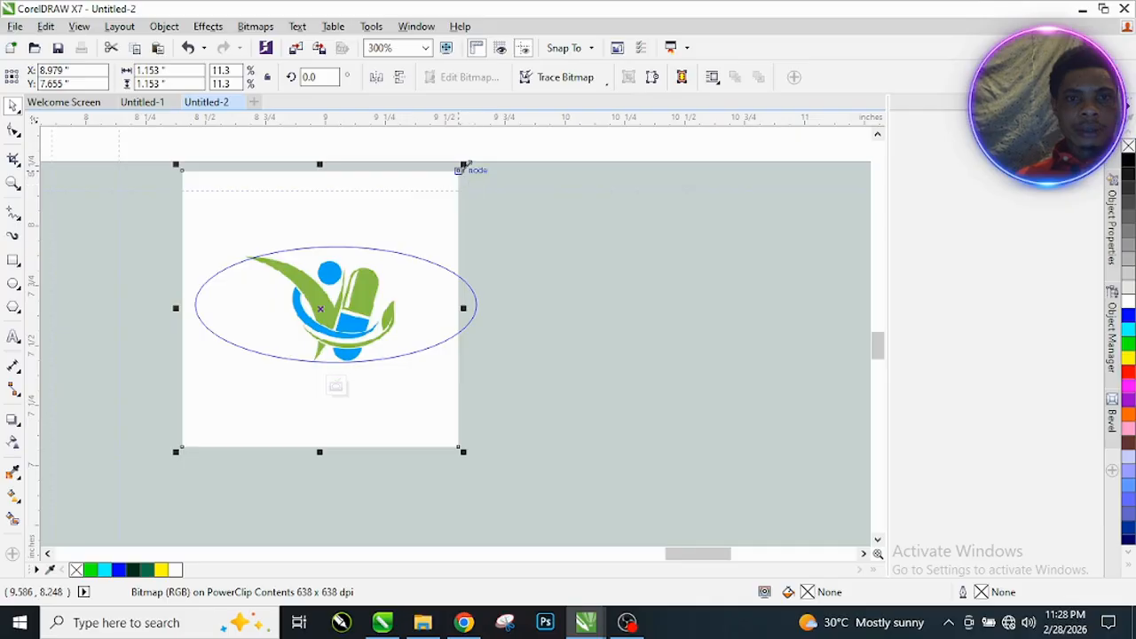
pyautogui.moveTo(463, 171)
pyautogui.mouseDown()
pyautogui.moveTo(464, 183)
pyautogui.moveTo(447, 185)
pyautogui.mouseUp()
pyautogui.scroll(2, 356, 316)
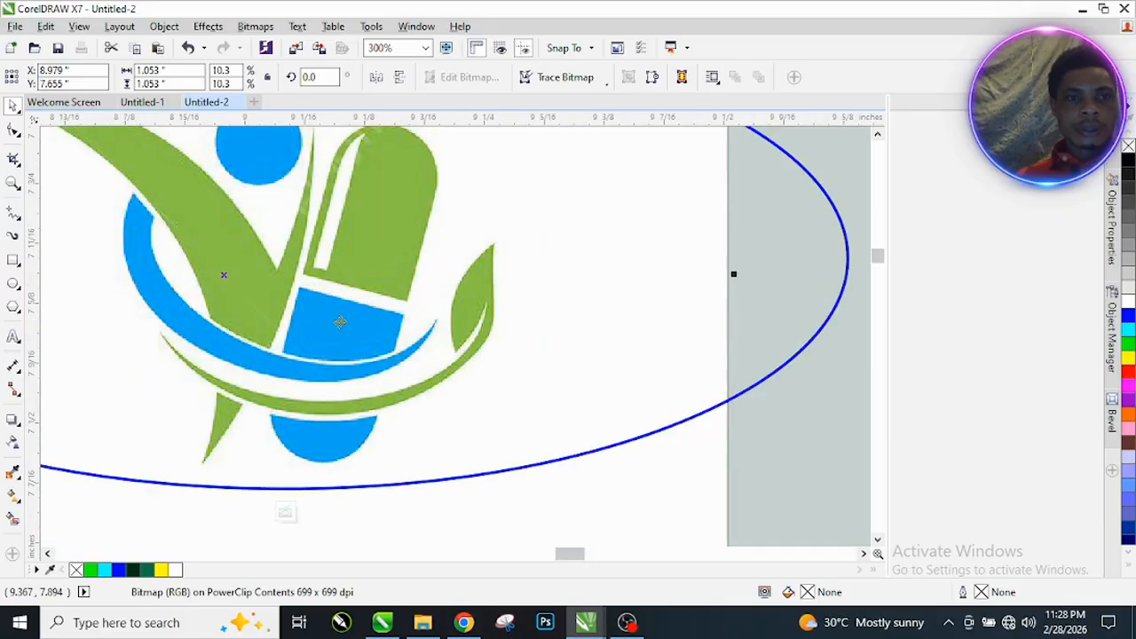
pyautogui.scroll(-1, 356, 316)
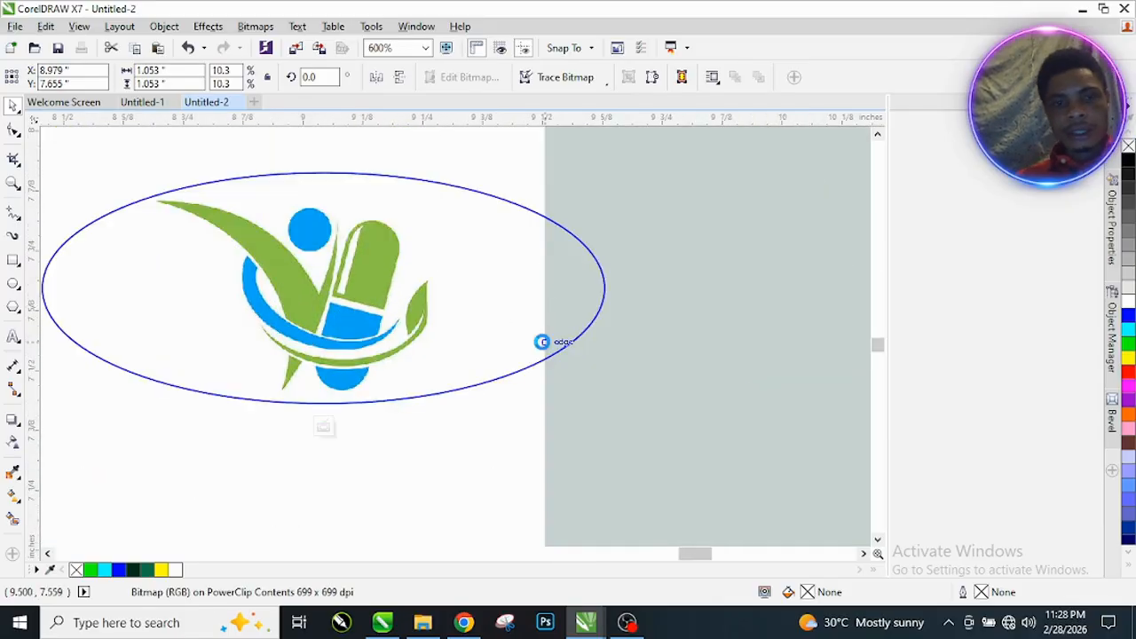
pyautogui.click(324, 426)
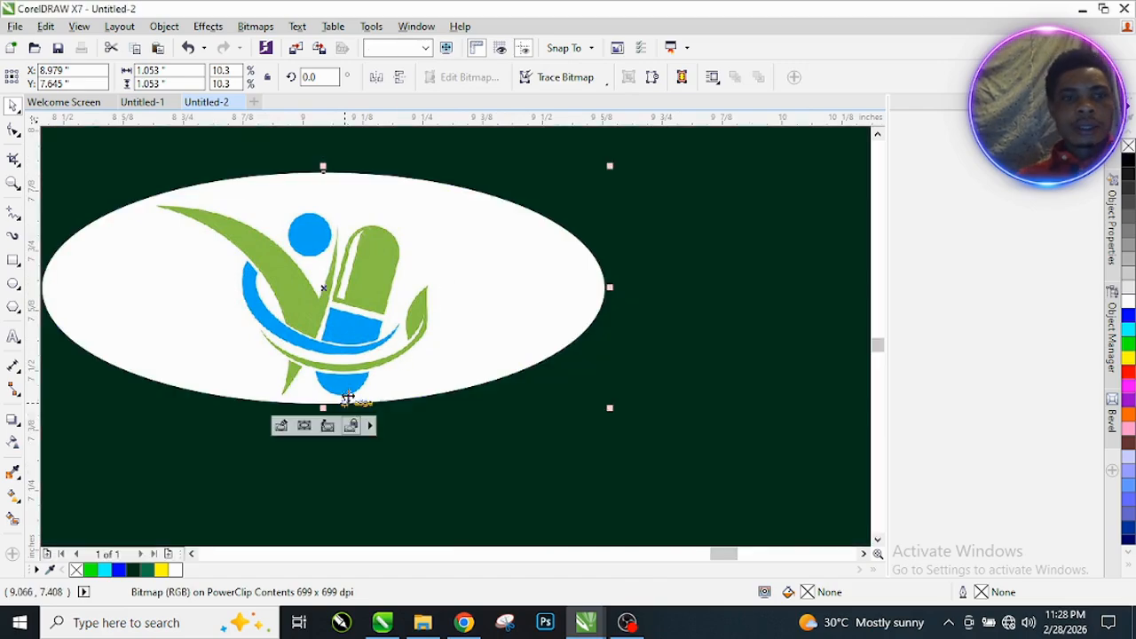
# Step: Scale down the white logo oval proportionally near the top of the front panel
pyautogui.scroll(-1, 373, 306)
pyautogui.scroll(-1, 392, 308)
pyautogui.moveTo(437, 335); pyautogui.dragTo(397, 315)
pyautogui.click(341, 293)
pyautogui.press('F7')
pyautogui.press('space')
pyautogui.click(343, 296)
pyautogui.click(338, 299)
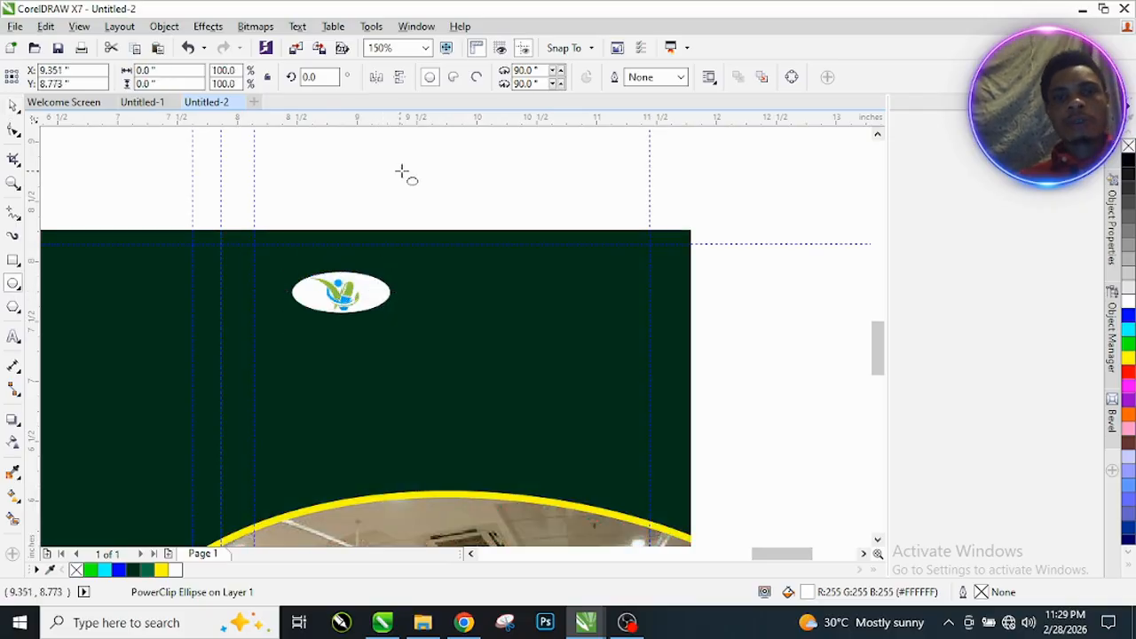
pyautogui.press('F7')
pyautogui.press('space')
pyautogui.scroll(-3, 295, 231)
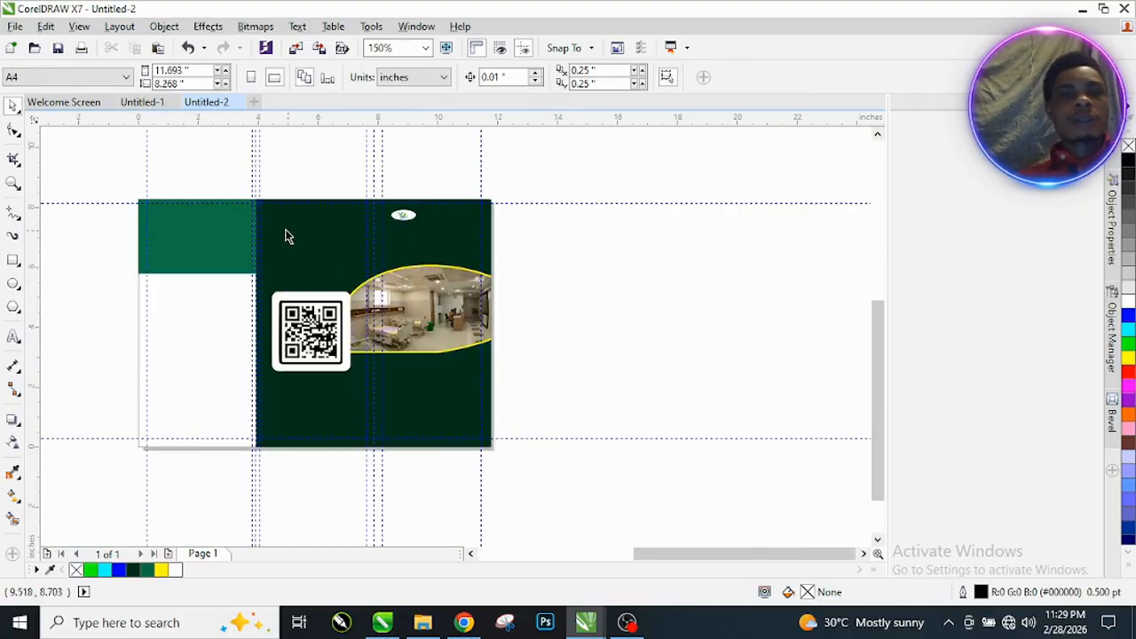
# Step: Copy the "YOUR FIRST CHOICE HOSPITAL" text from the text collection onto the front panel and shrink it to about 1.14 in wide
pyautogui.scroll(-2, 288, 258)
pyautogui.scroll(3, 148, 157)
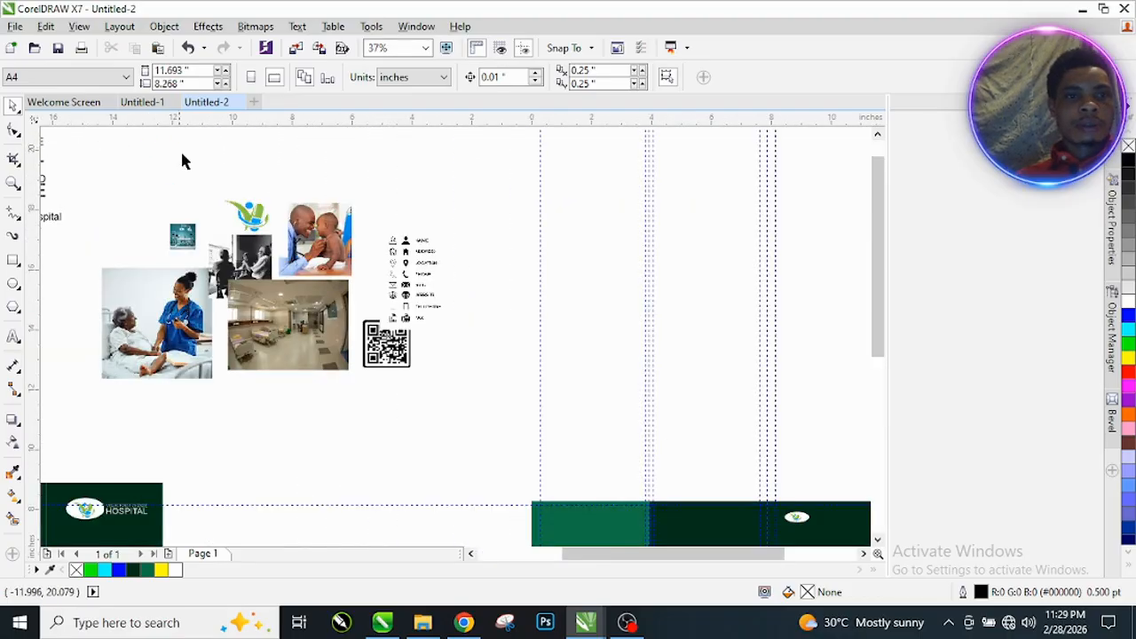
pyautogui.scroll(-1, 371, 223)
pyautogui.scroll(1, 205, 206)
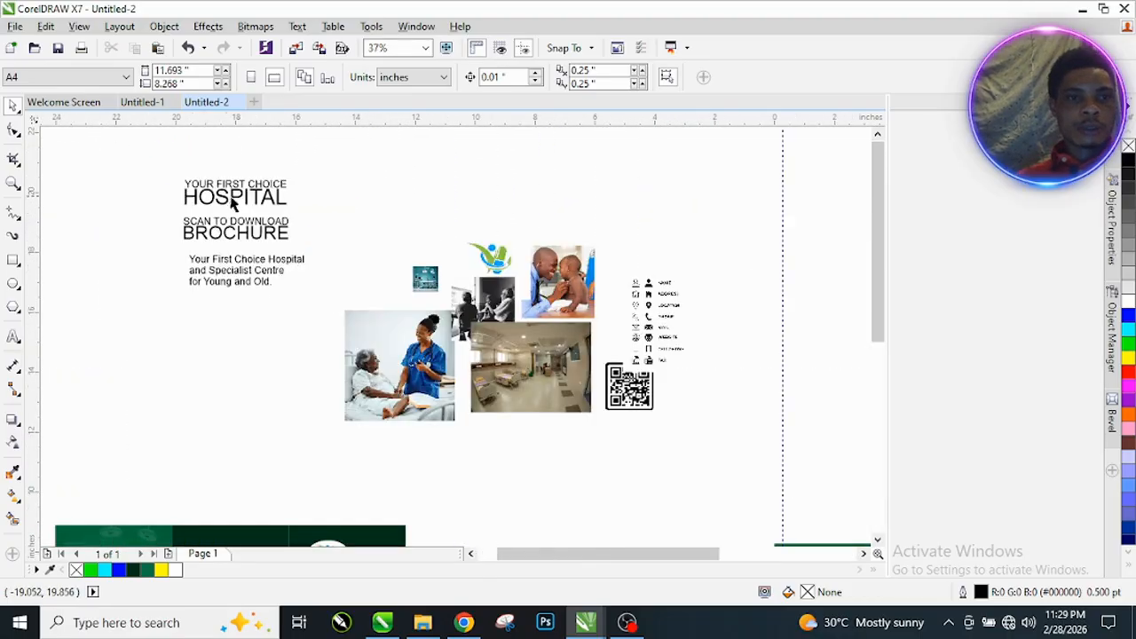
pyautogui.moveTo(235, 196); pyautogui.dragTo(309, 208)
pyautogui.scroll(-2, 129, 224)
pyautogui.moveTo(161, 215); pyautogui.dragTo(373, 315)
pyautogui.scroll(3, 374, 314)
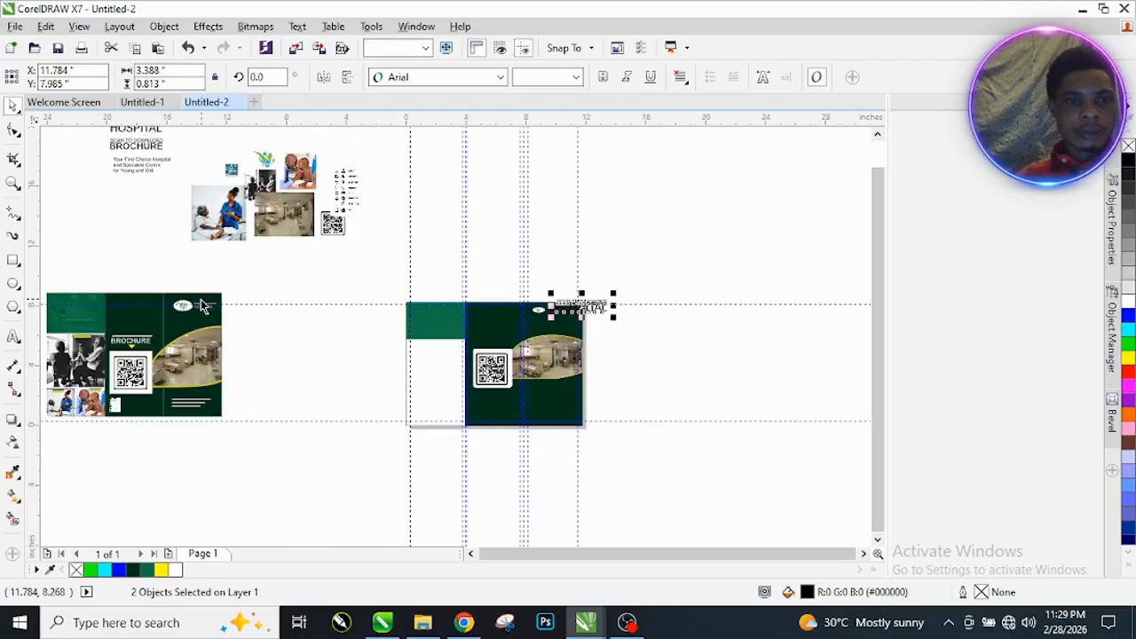
pyautogui.scroll(-2, 222, 324)
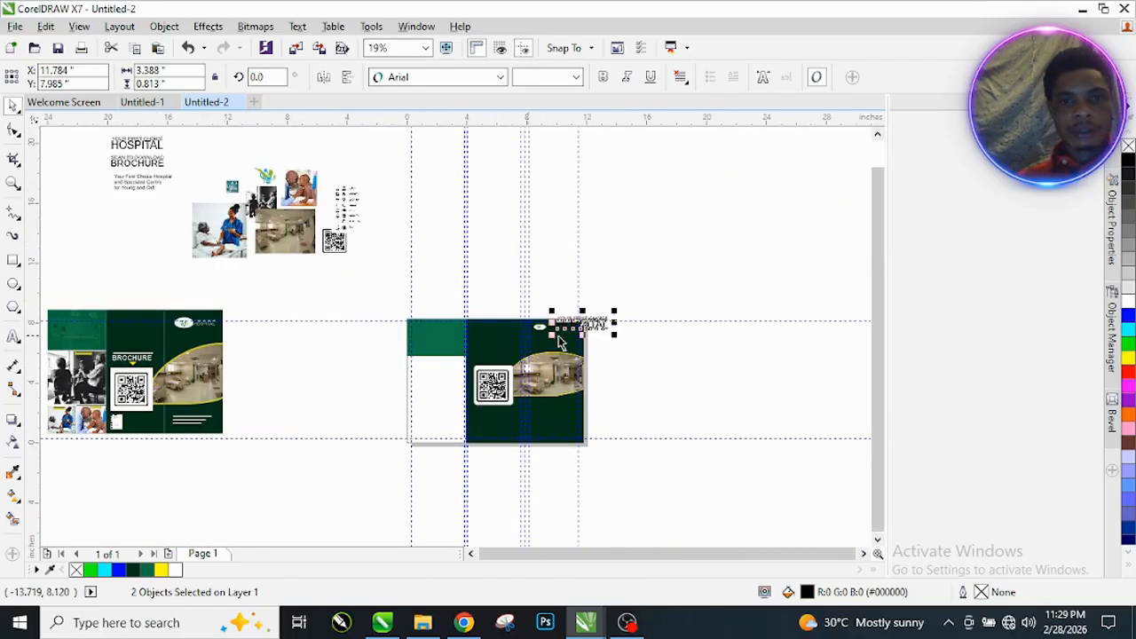
pyautogui.scroll(6, 528, 335)
pyautogui.scroll(-1, 497, 284)
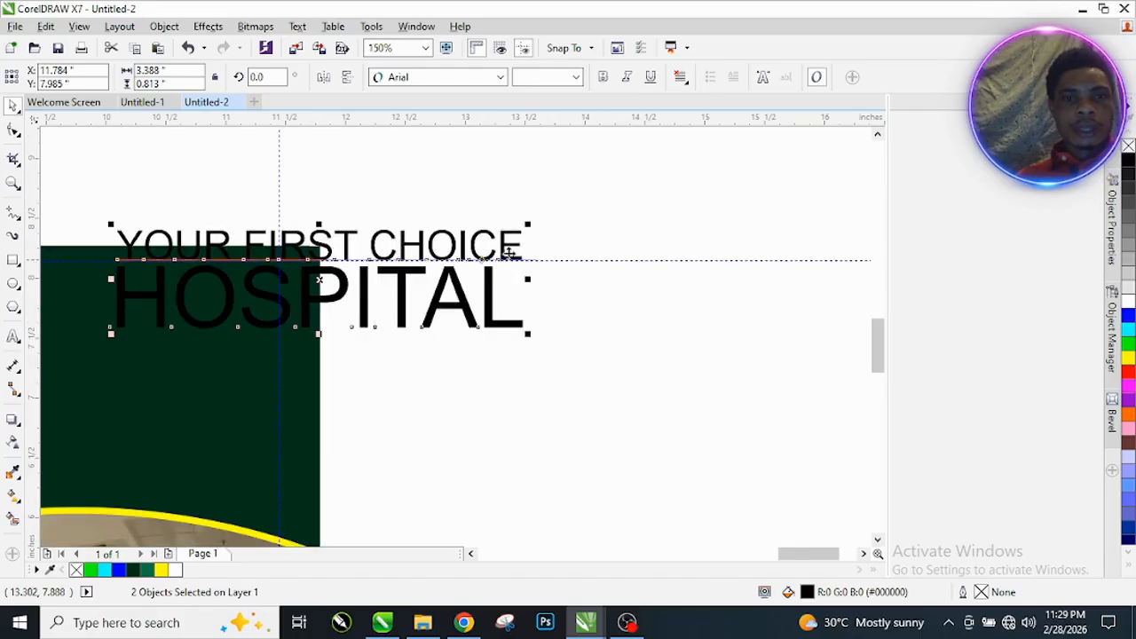
pyautogui.moveTo(528, 225); pyautogui.dragTo(371, 289)
# Step: Fill the "YOUR FIRST CHOICE HOSPITAL" text with white and position it beside the logo oval
pyautogui.scroll(-2, 330, 303)
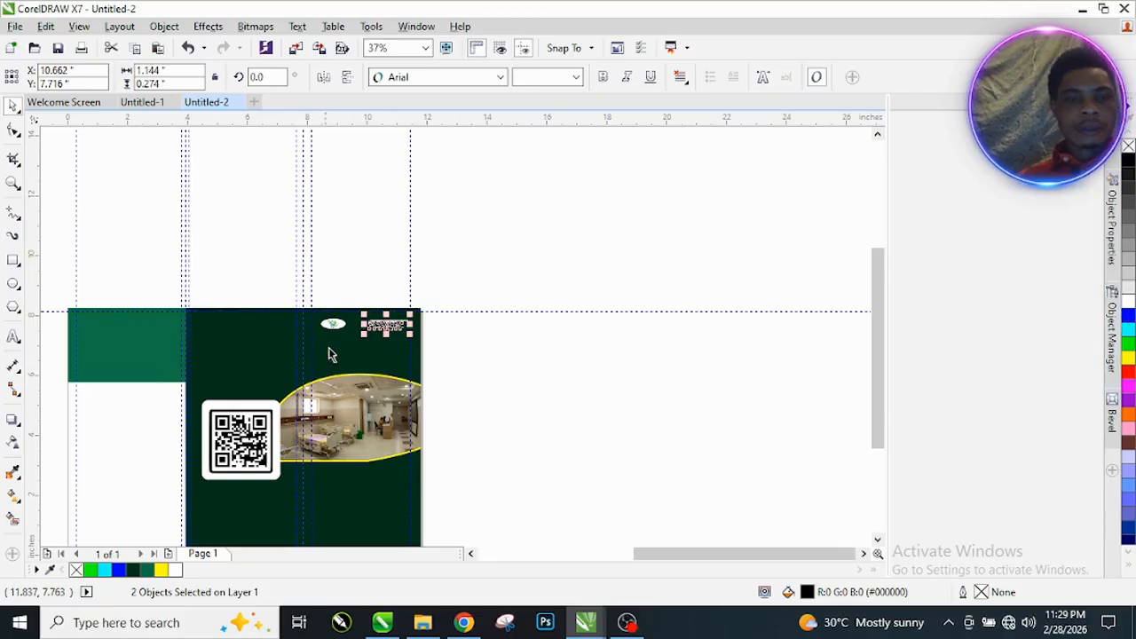
pyautogui.click(1128, 301)
pyautogui.scroll(3, 386, 327)
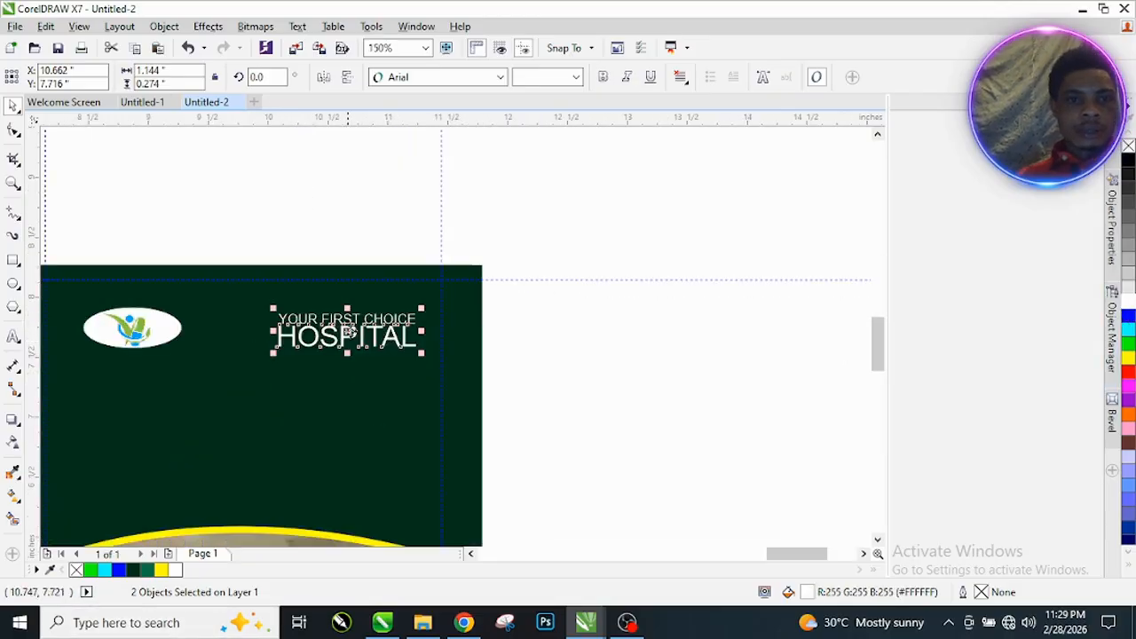
pyautogui.moveTo(350, 330); pyautogui.dragTo(270, 328)
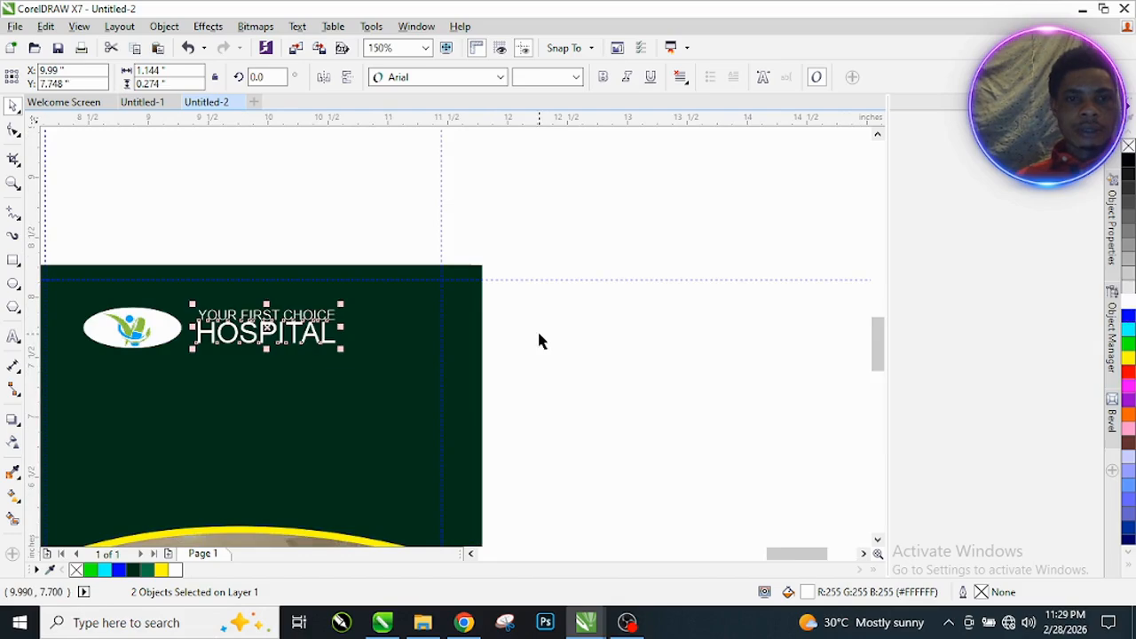
# Step: Make the word "HOSPITAL" bold and align the "YOUR FIRST CHOICE" line centrally above it
pyautogui.press('Escape')
pyautogui.scroll(3, 233, 335)
pyautogui.click(298, 331)
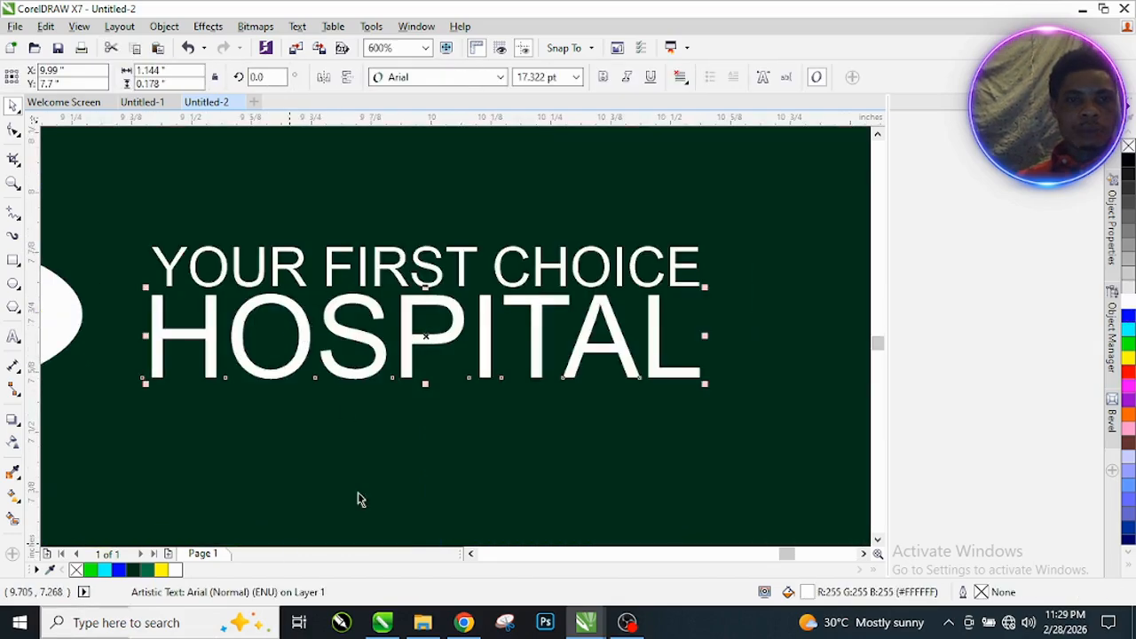
pyautogui.hotkey('ctrl', 'b')
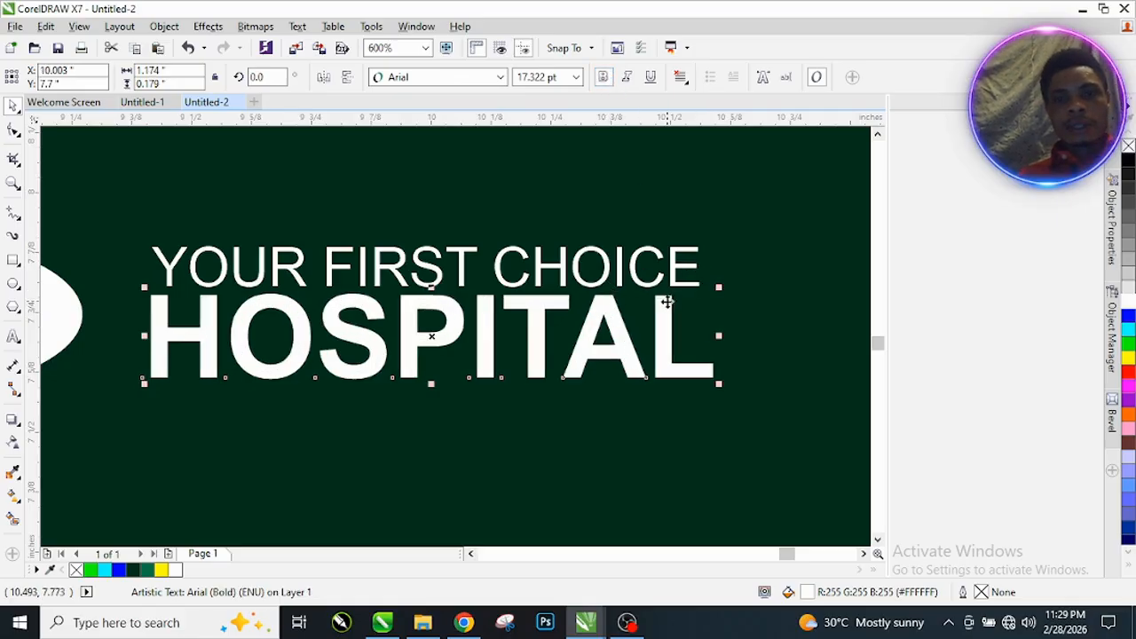
pyautogui.press('Escape')
pyautogui.click(213, 295)
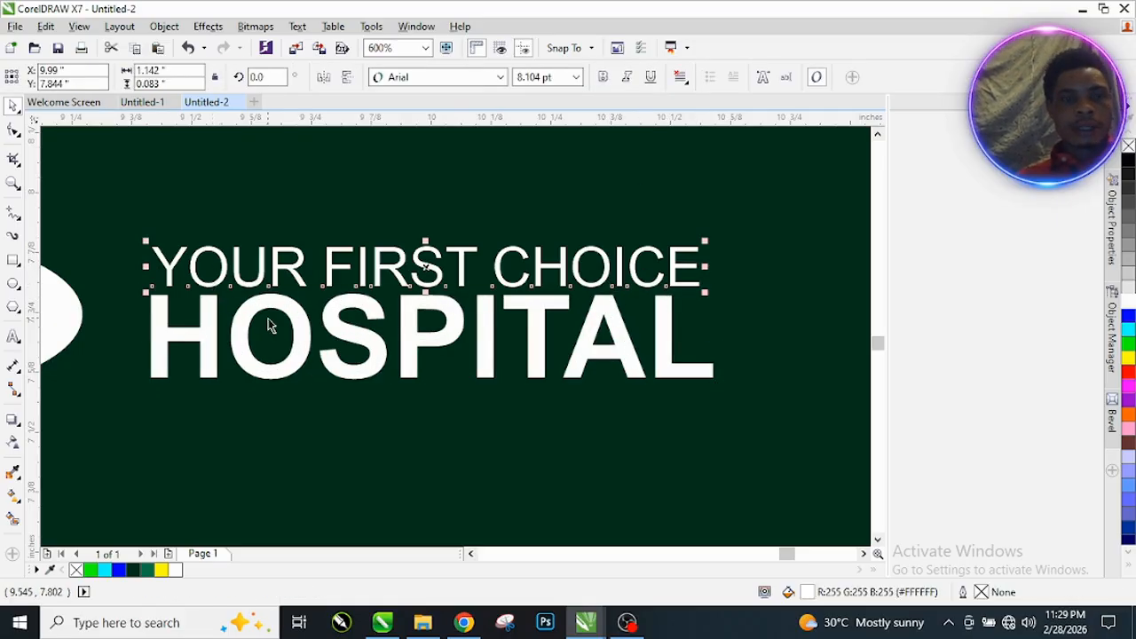
pyautogui.keyDown('shift'); pyautogui.click(288, 313); pyautogui.keyUp('shift')
pyautogui.press('c')
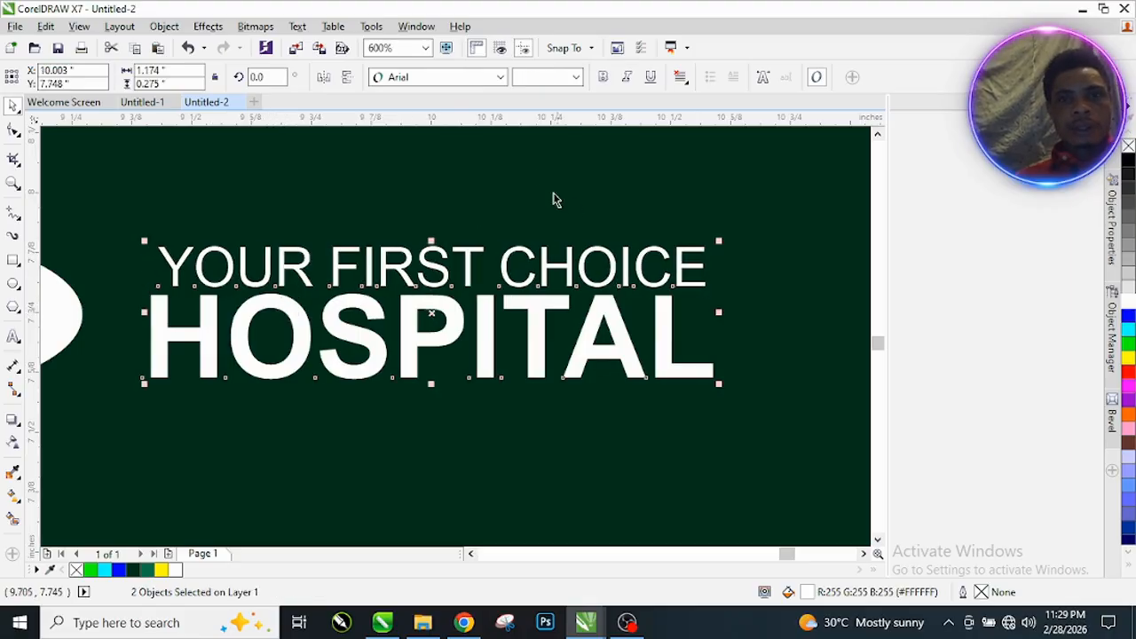
# Step: Try setting the text alignment of the two hospital name lines to Center and undo it
pyautogui.click(686, 85)
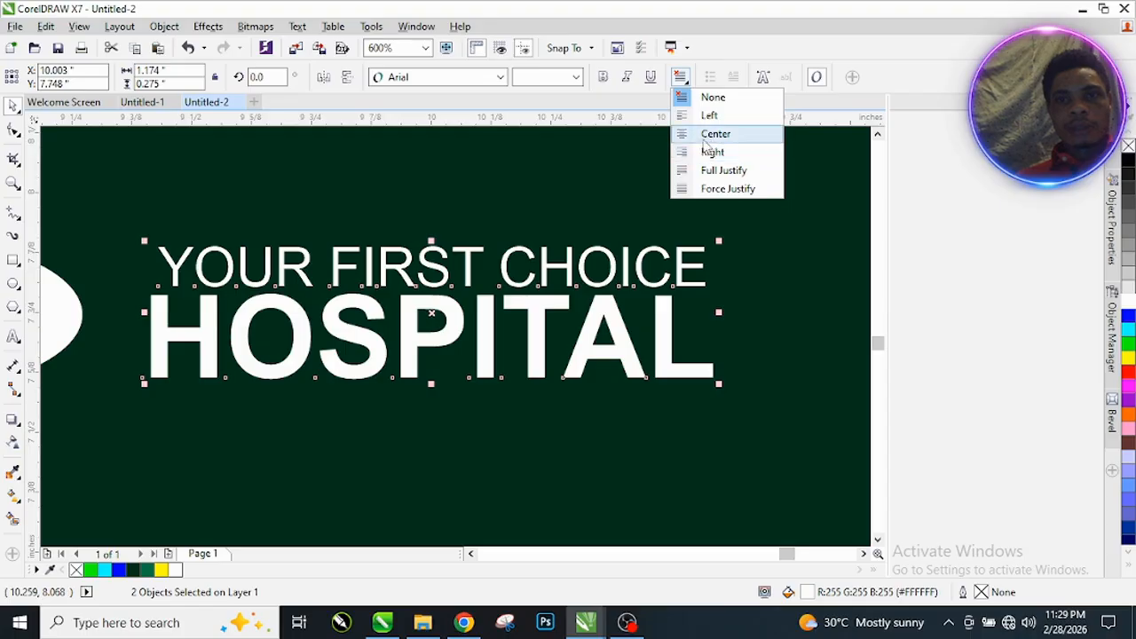
pyautogui.click(701, 131)
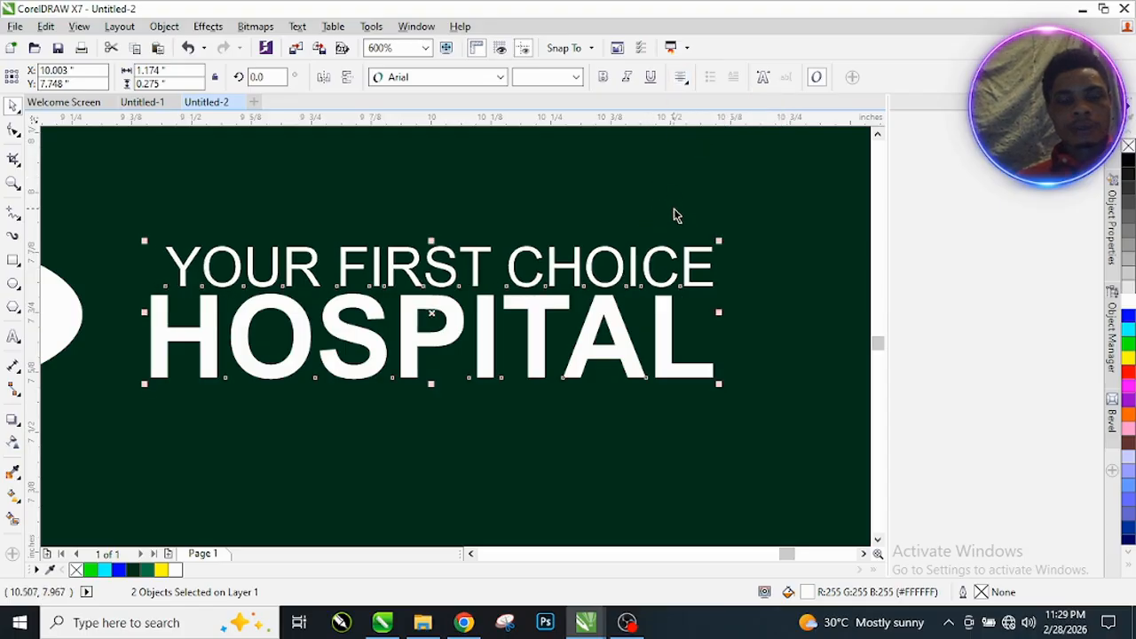
pyautogui.moveTo(261, 390); pyautogui.dragTo(233, 390)
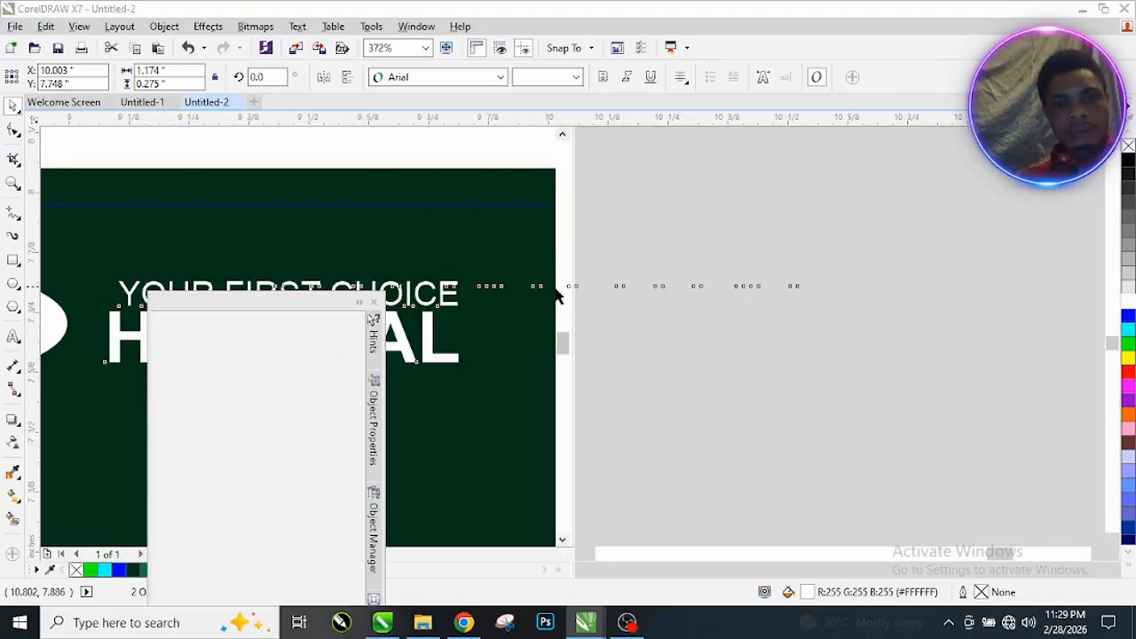
pyautogui.hotkey('ctrl', 'z')
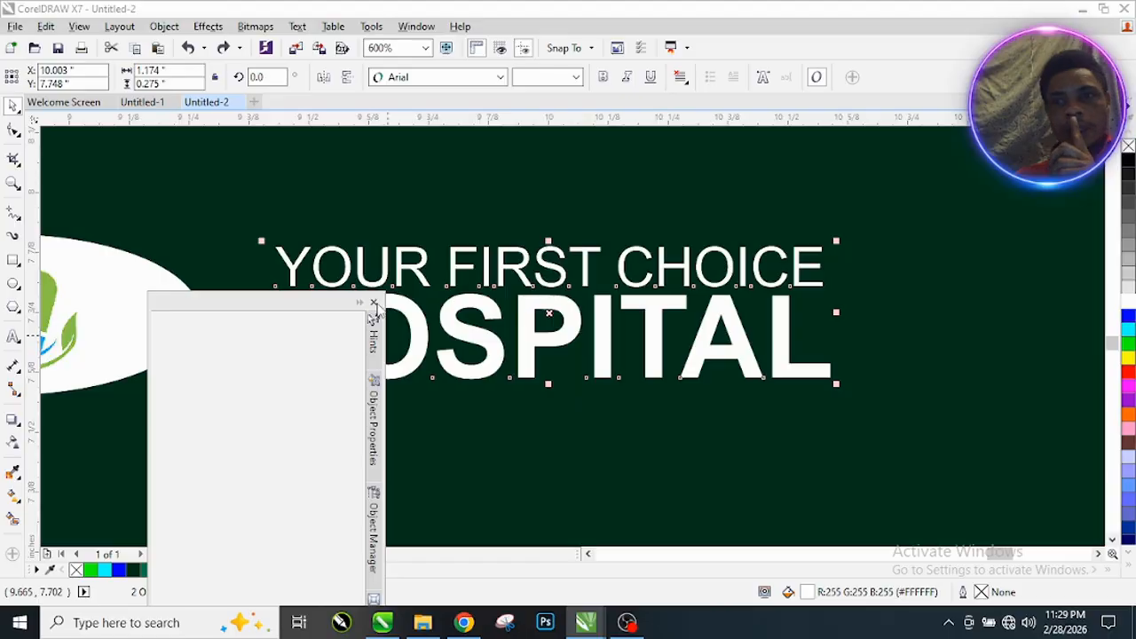
# Step: Dock the detached docker window back beside the drawing area
pyautogui.moveTo(299, 309); pyautogui.dragTo(814, 257)
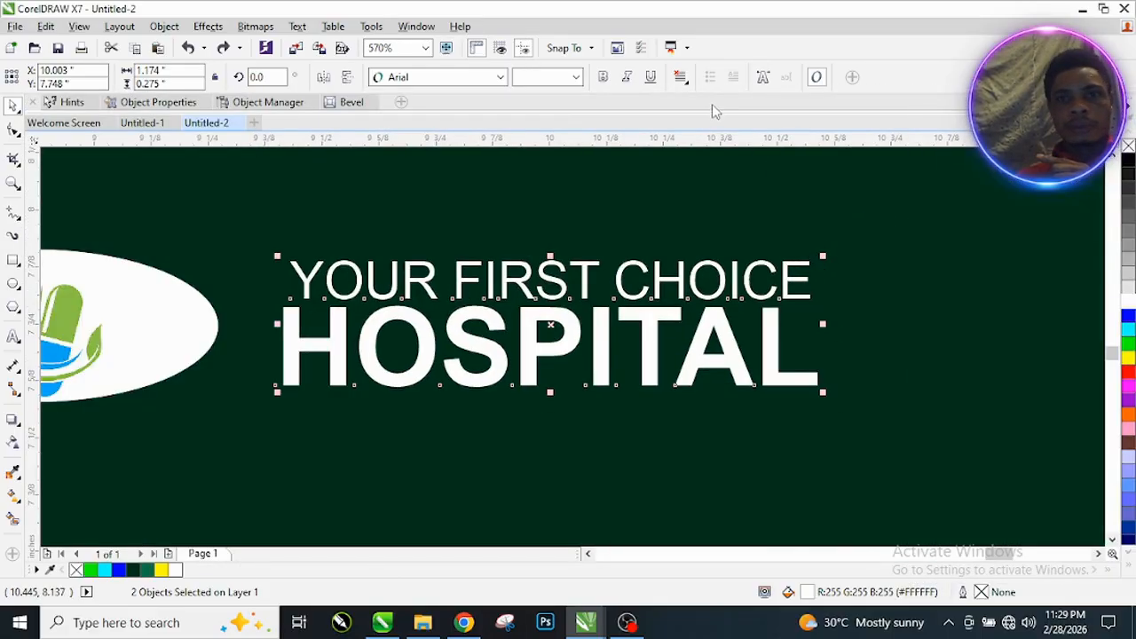
pyautogui.moveTo(714, 110)
pyautogui.mouseDown()
pyautogui.moveTo(799, 129)
pyautogui.moveTo(1120, 155)
pyautogui.moveTo(1119, 170)
pyautogui.mouseUp()
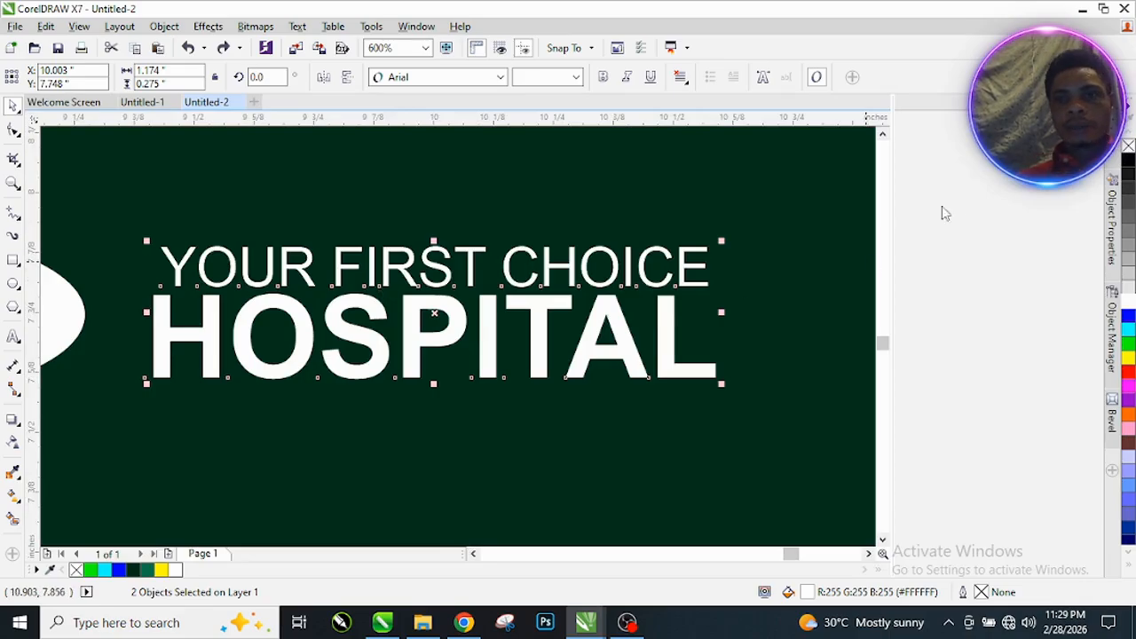
pyautogui.moveTo(473, 316)
pyautogui.mouseDown()
pyautogui.moveTo(257, 377)
pyautogui.moveTo(865, 262)
pyautogui.moveTo(948, 225)
pyautogui.mouseUp()
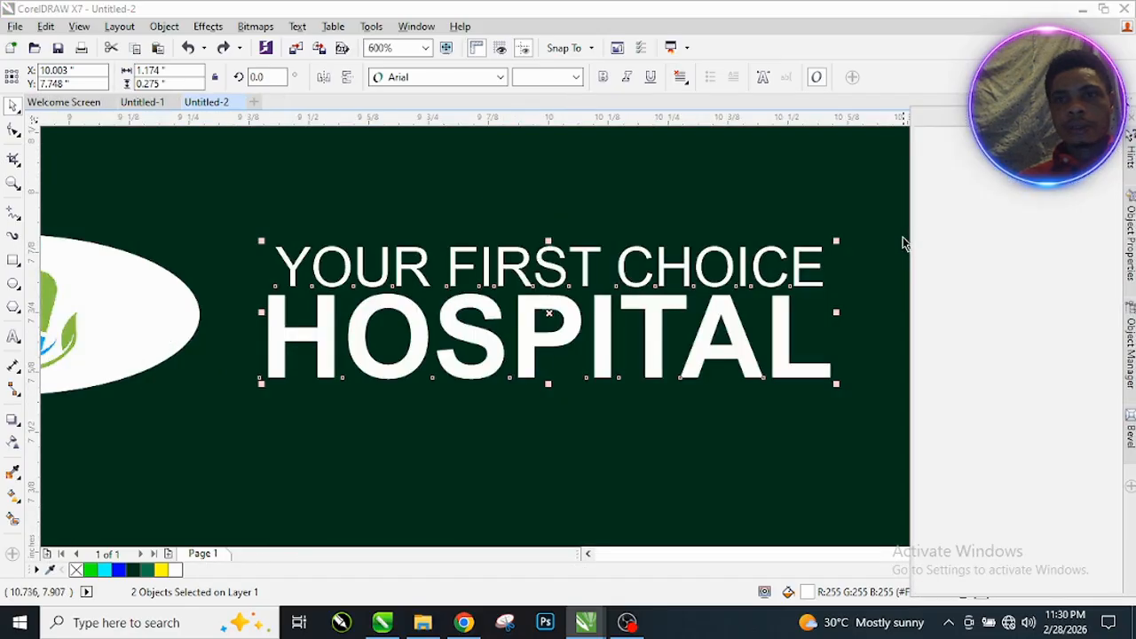
# Step: Select both hospital name lines on the front panel and move them slightly closer to the logo oval
pyautogui.scroll(-2, 611, 280)
pyautogui.click(740, 294)
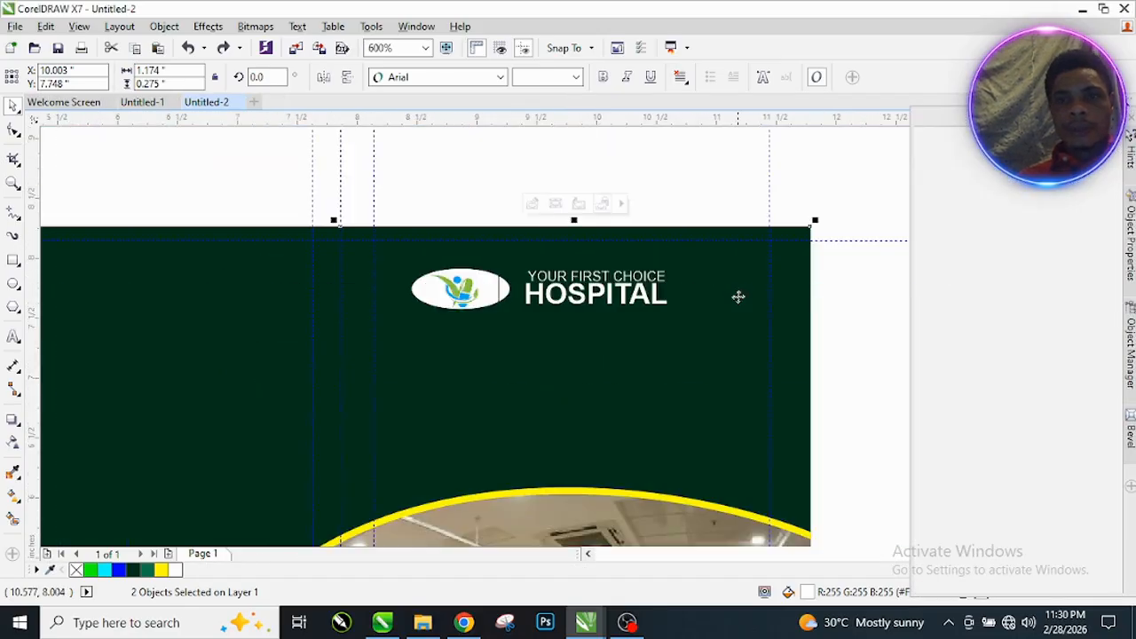
pyautogui.moveTo(840, 254); pyautogui.dragTo(515, 334)
pyautogui.scroll(2, 590, 293)
pyautogui.moveTo(602, 298); pyautogui.dragTo(591, 269)
pyautogui.scroll(-6, 702, 254)
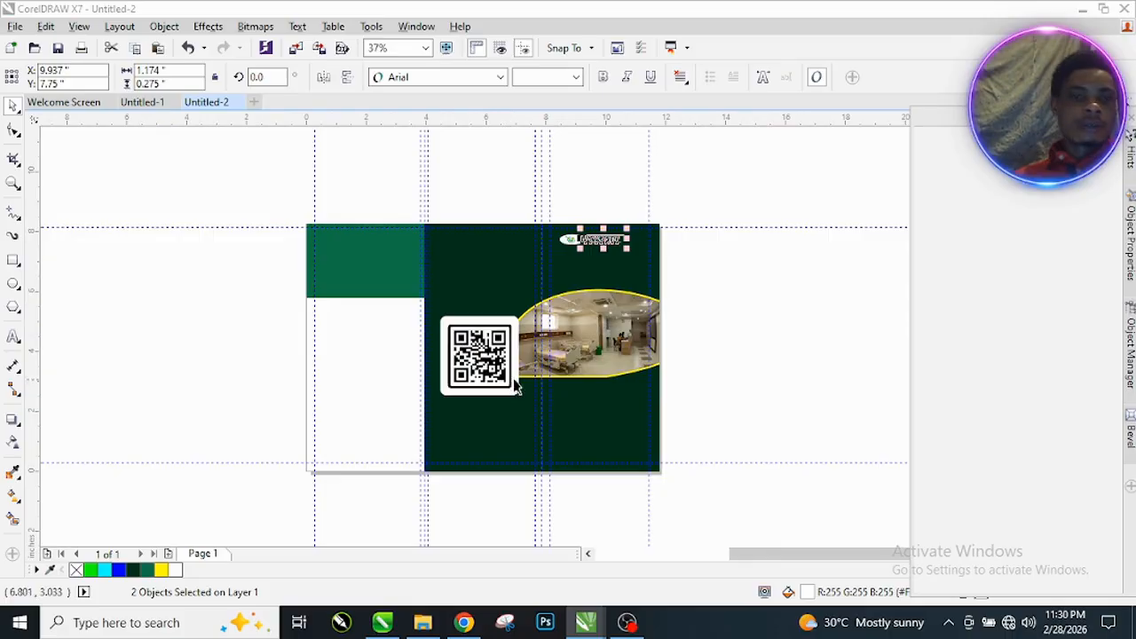
# Step: Examine the reference brochure's middle panel, especially the download heading and the yellow triangle above the QR code
pyautogui.scroll(-1, 337, 270)
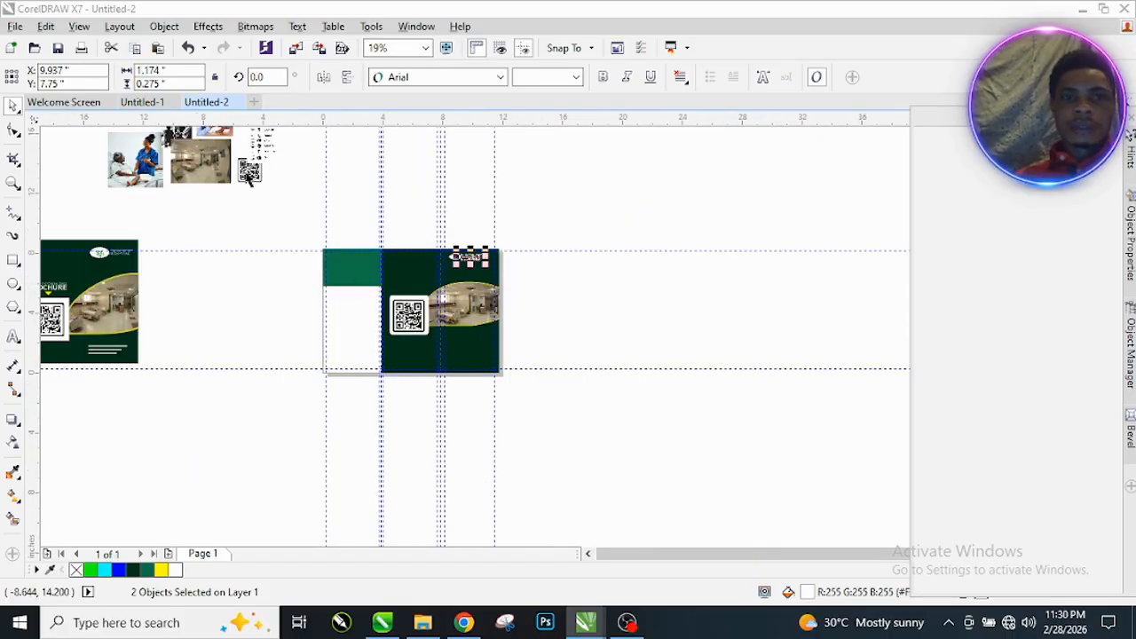
pyautogui.scroll(-3, 507, 263)
pyautogui.scroll(3, 314, 324)
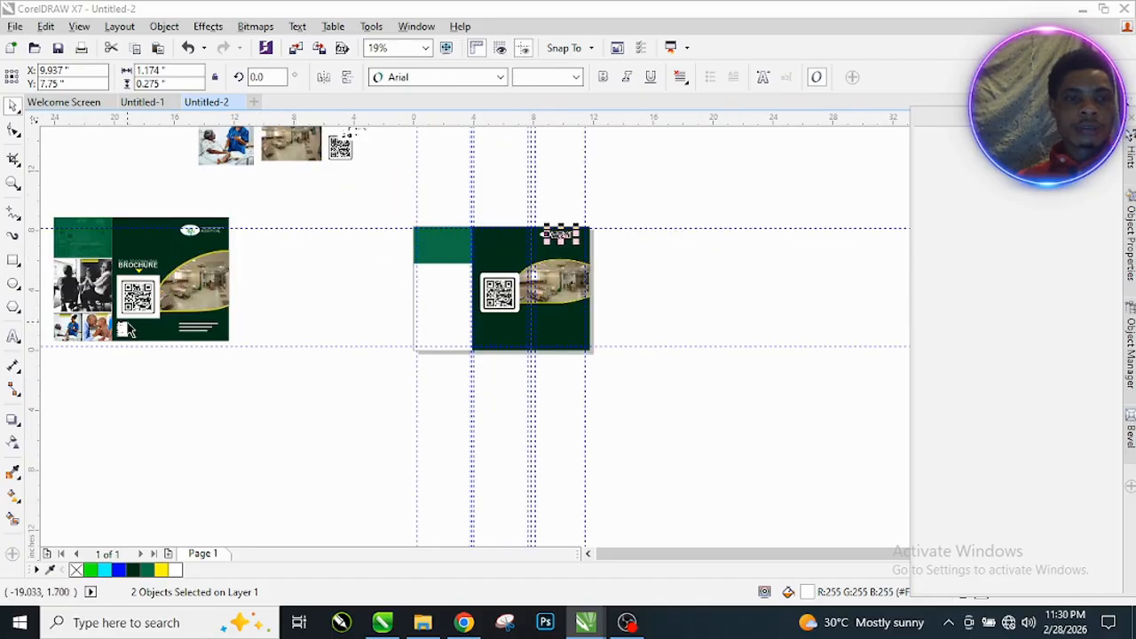
pyautogui.scroll(1, 97, 284)
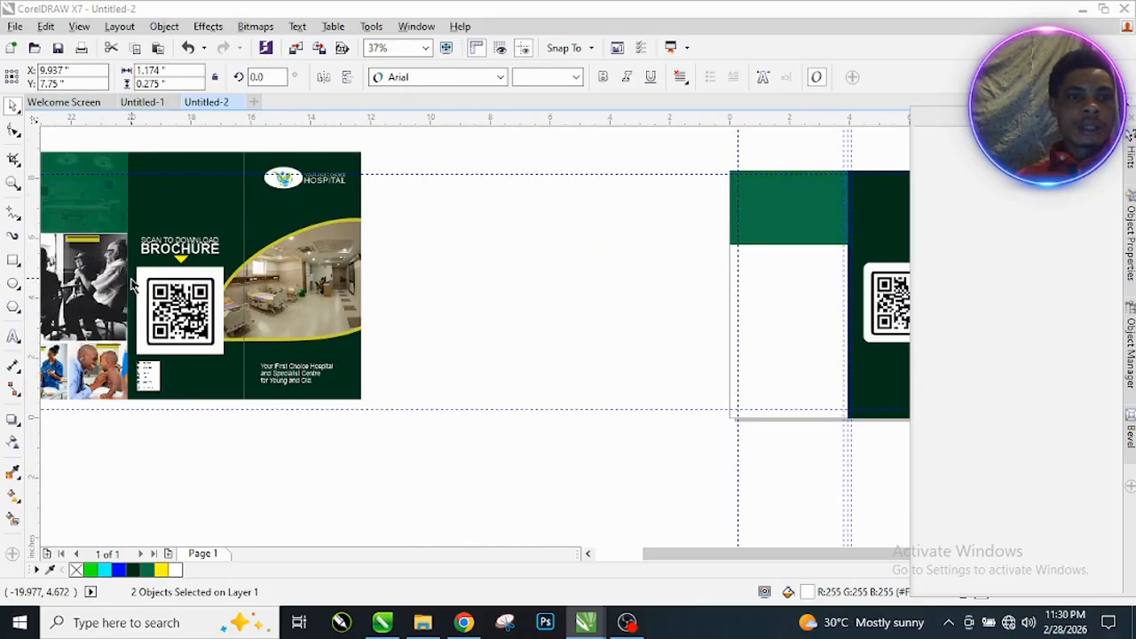
pyautogui.scroll(3, 196, 248)
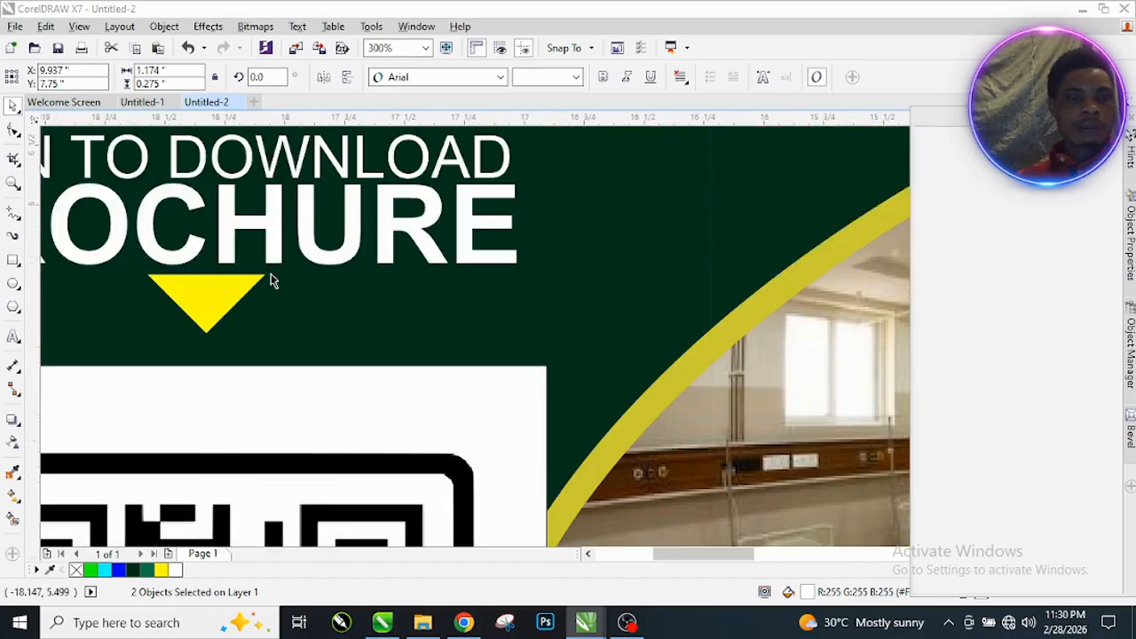
pyautogui.scroll(-1, 213, 270)
pyautogui.scroll(-3, 206, 266)
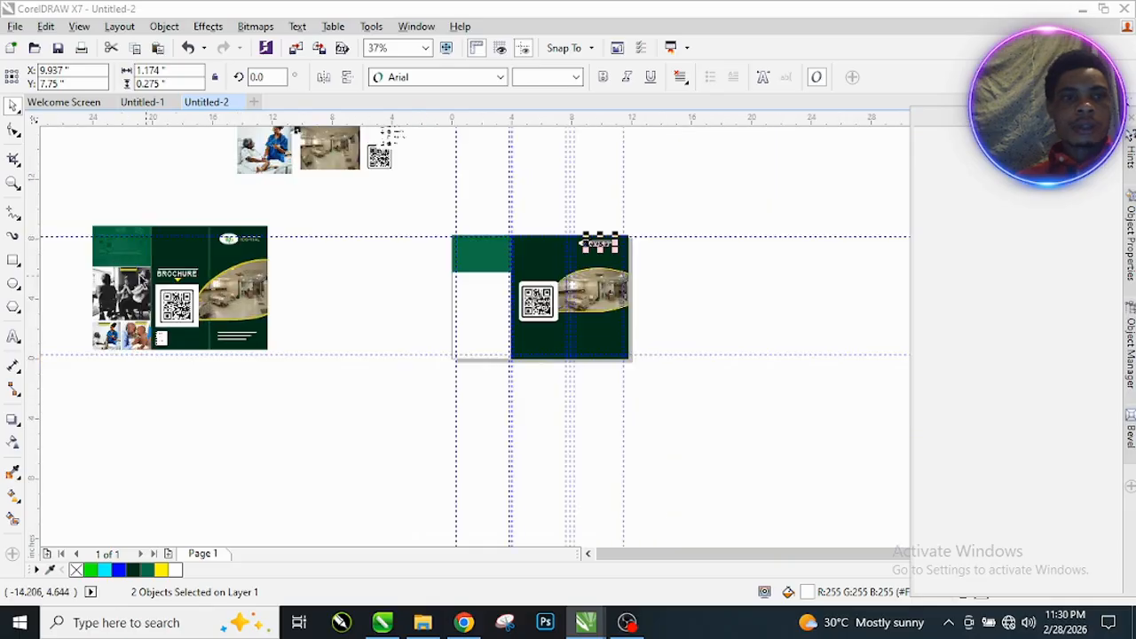
# Step: Copy the "SCAN TO DOWNLOAD BROCHURE" text from the text collection onto the middle panel above the QR code
pyautogui.scroll(-1, 223, 195)
pyautogui.scroll(3, 267, 233)
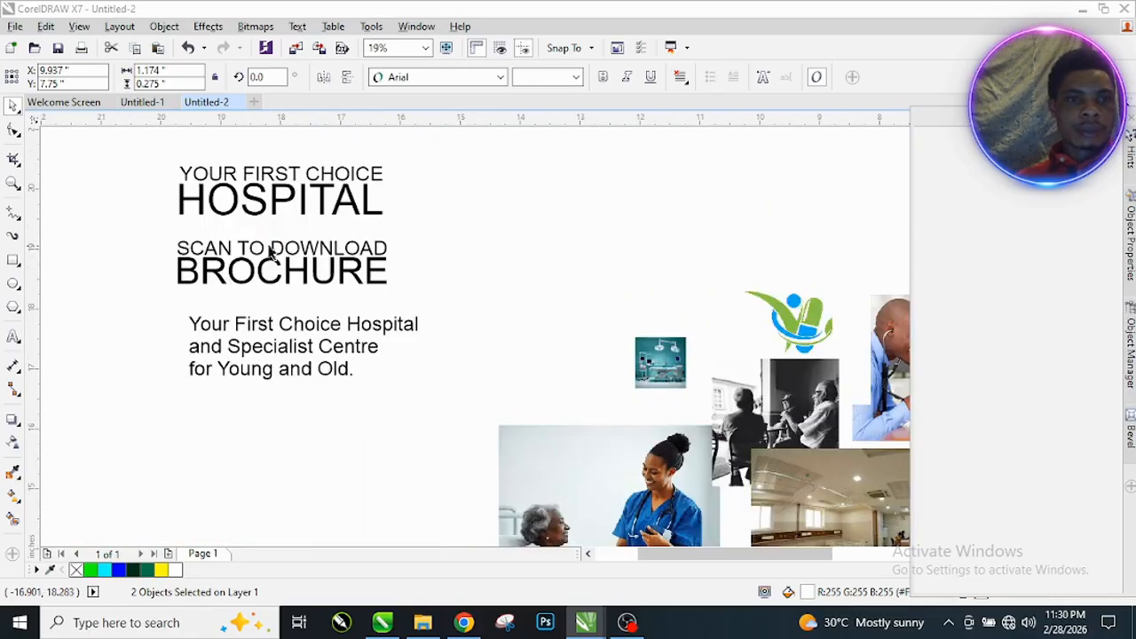
pyautogui.moveTo(158, 242); pyautogui.dragTo(384, 289)
pyautogui.scroll(-2, 130, 240)
pyautogui.moveTo(181, 247); pyautogui.dragTo(523, 429)
pyautogui.scroll(3, 532, 430)
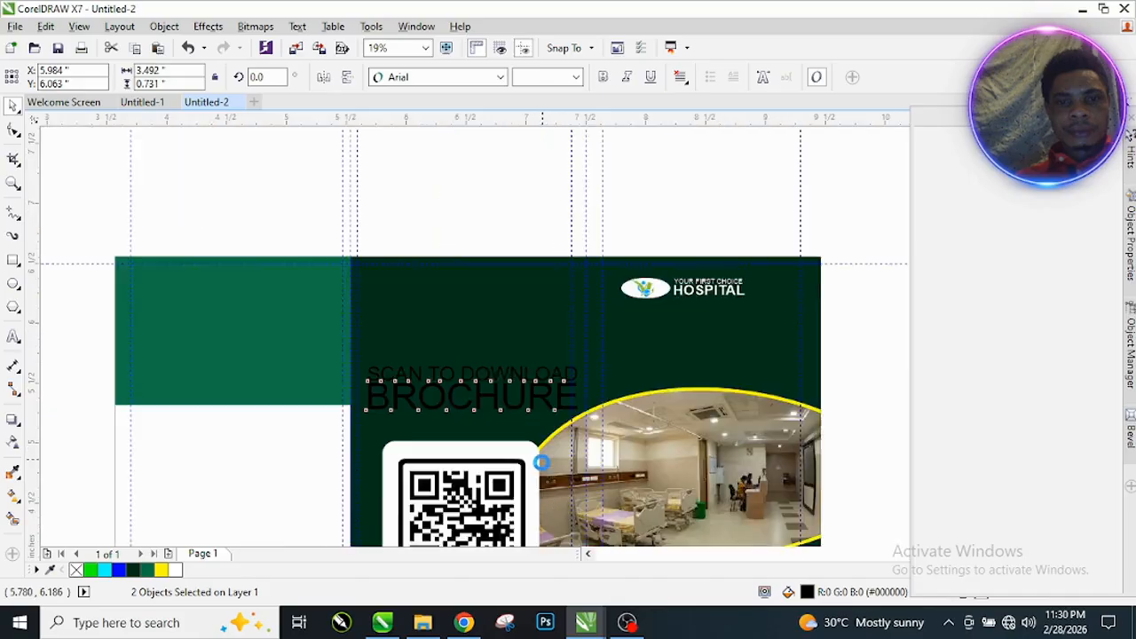
# Step: Scale the "SCAN TO DOWNLOAD BROCHURE" text to about 2.45 in wide, centred over the QR code, and fill it with white
pyautogui.moveTo(619, 266); pyautogui.dragTo(424, 307)
pyautogui.moveTo(308, 335); pyautogui.dragTo(379, 356)
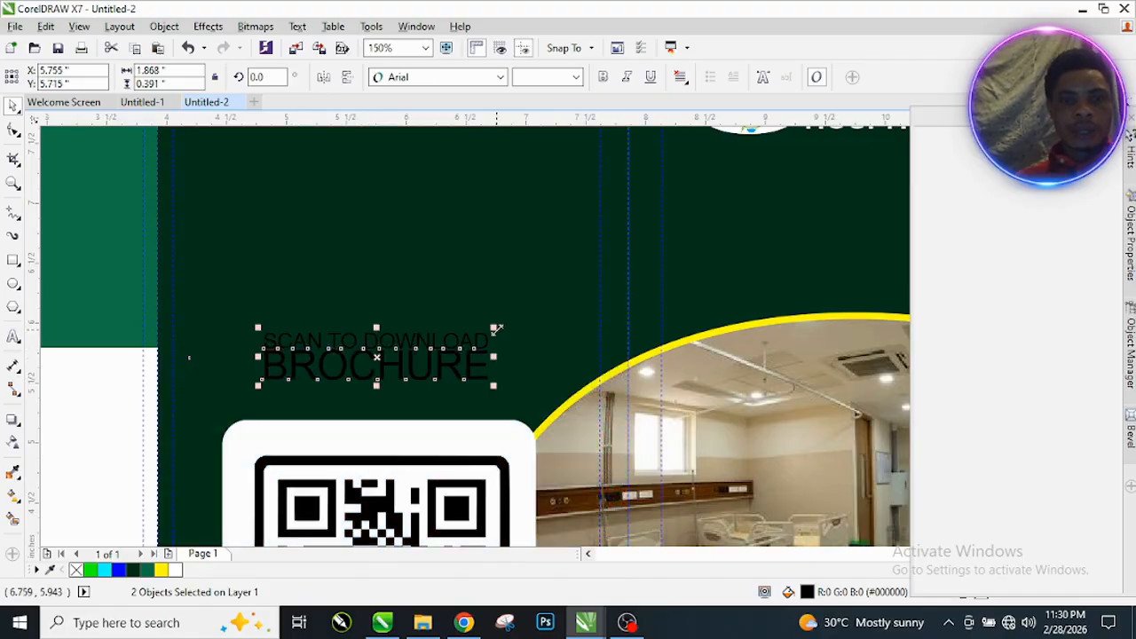
pyautogui.moveTo(495, 329); pyautogui.dragTo(528, 318)
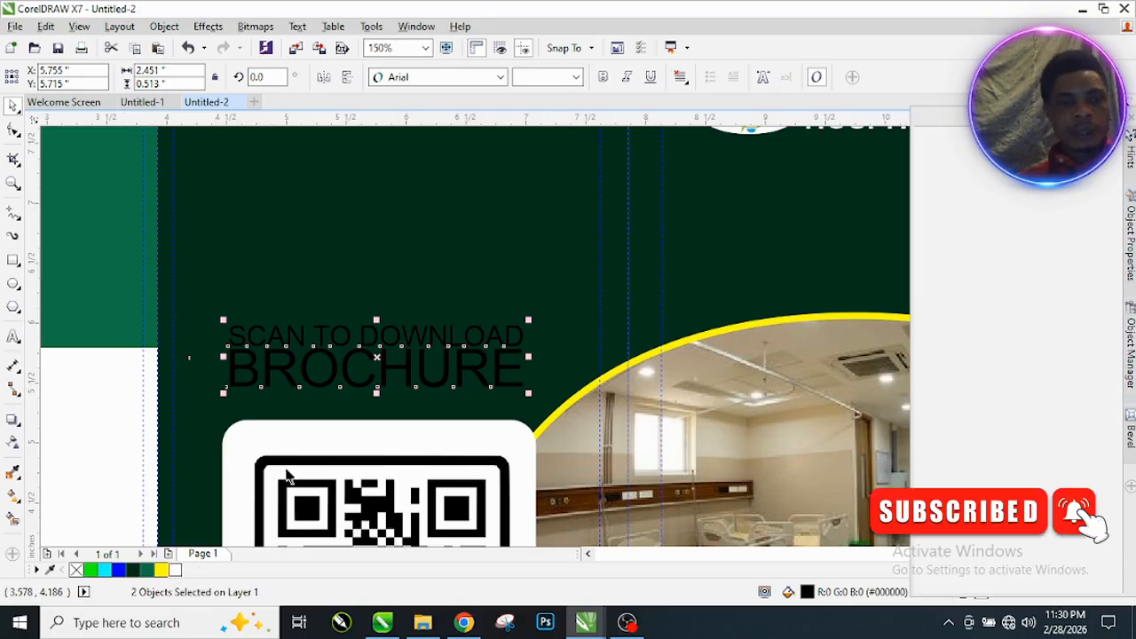
pyautogui.click(175, 569)
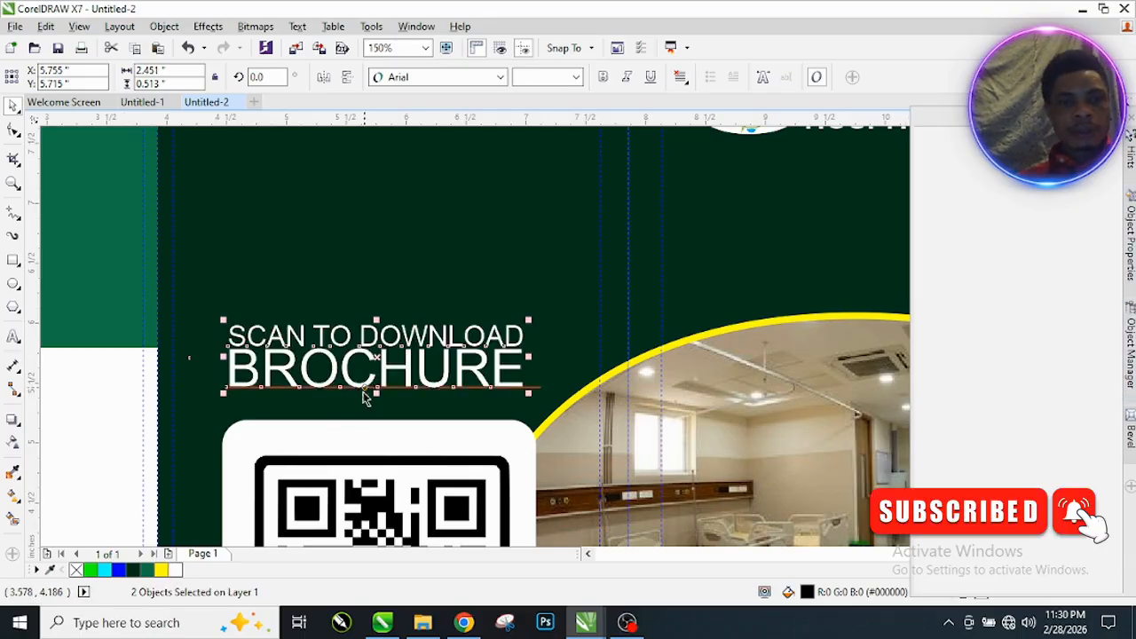
pyautogui.click(428, 273)
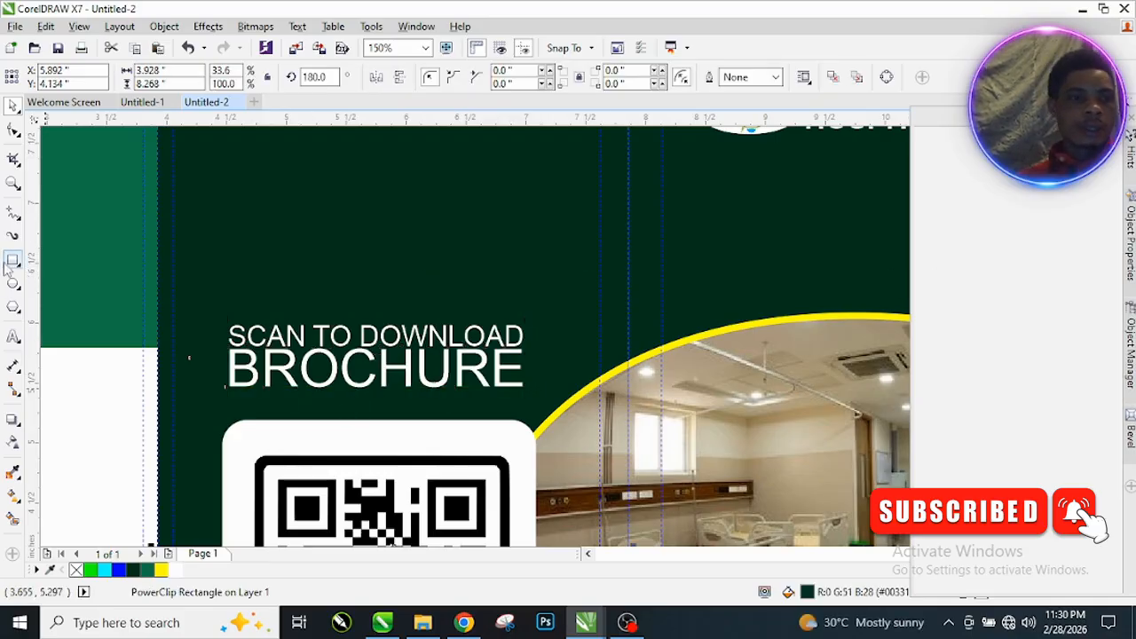
# Step: Draw a square of about 0.21 in between the word "BROCHURE" and the QR code
pyautogui.scroll(2, 399, 429)
pyautogui.moveTo(310, 328); pyautogui.dragTo(410, 367)
pyautogui.press('space')
pyautogui.scroll(1, 390, 419)
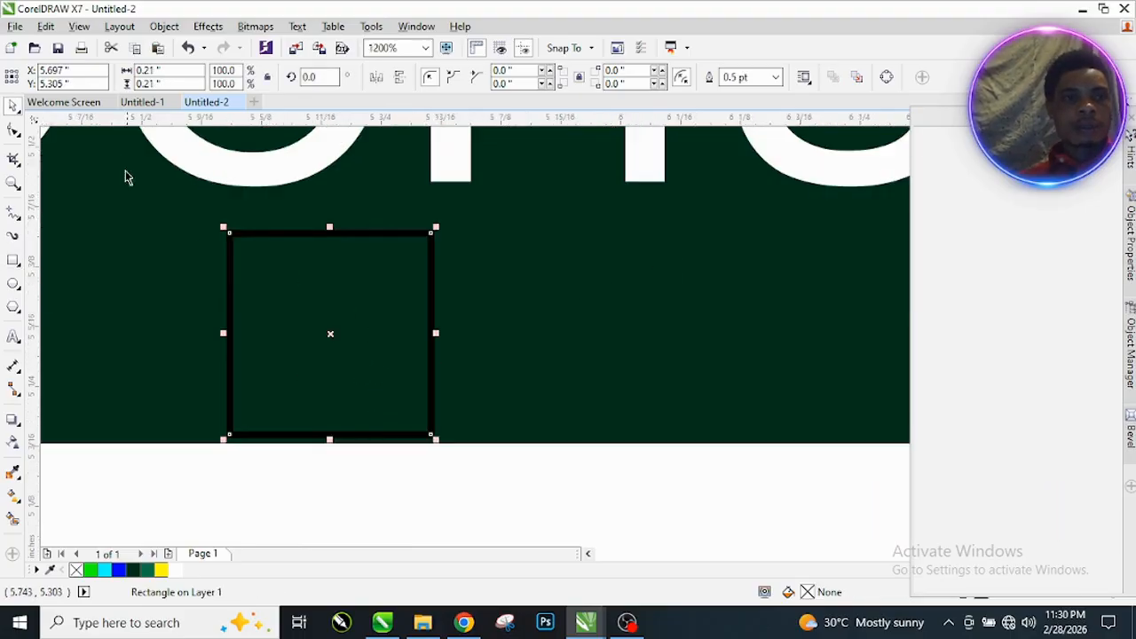
# Step: Convert the small square to curves and delete its lower-right corner node to form a triangle
pyautogui.click(14, 133)
pyautogui.rightClick(300, 257)
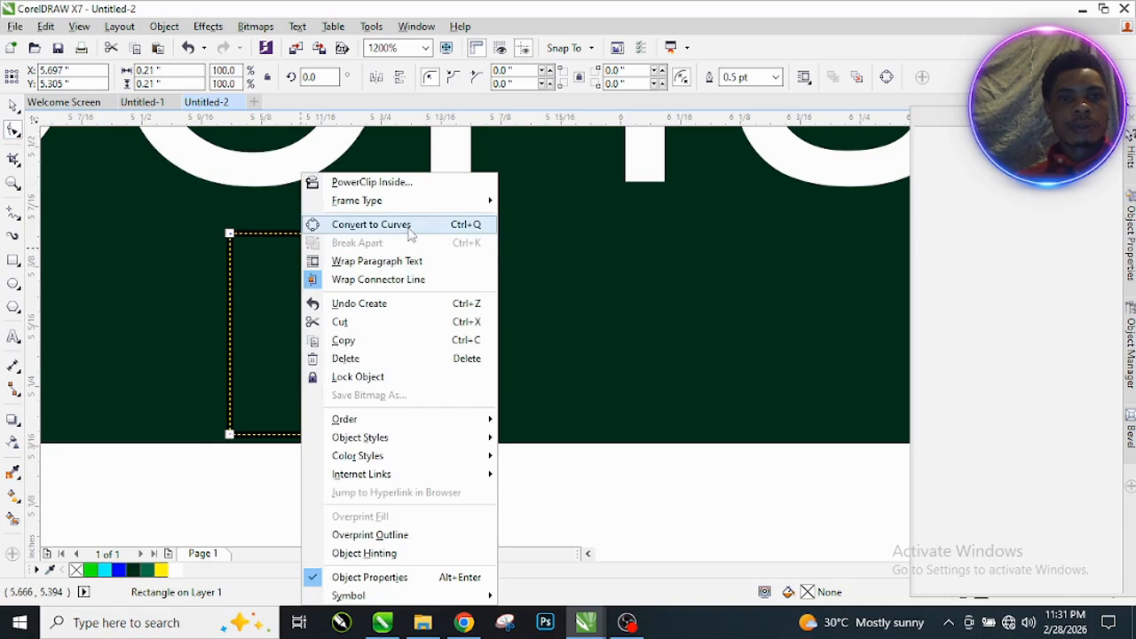
pyautogui.click(355, 222)
pyautogui.doubleClick(429, 436)
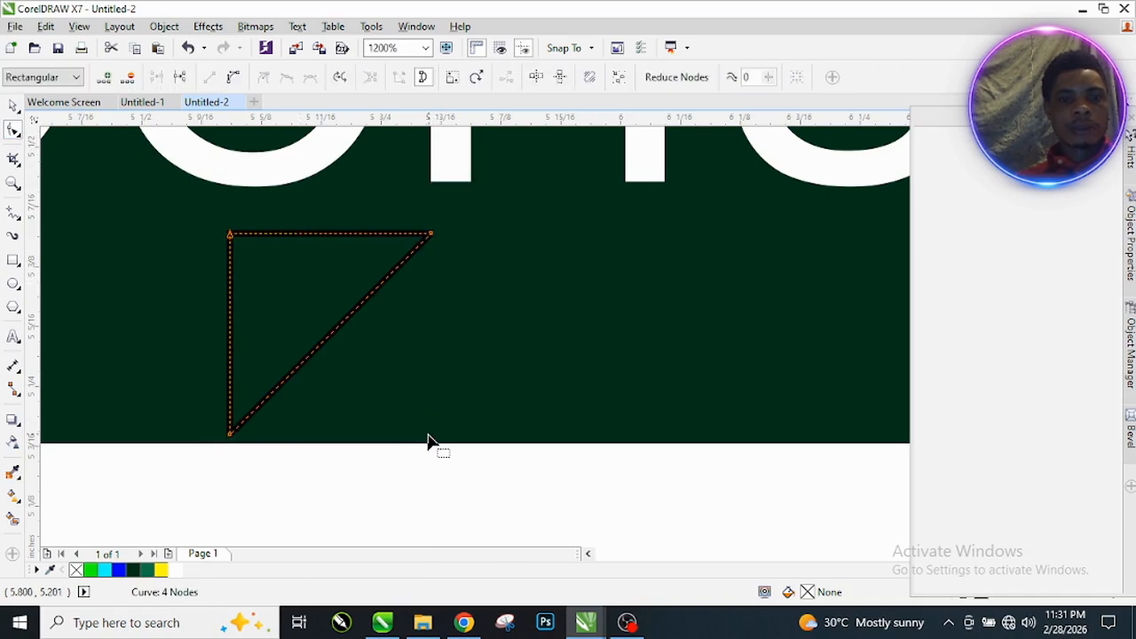
# Step: Rotate the small triangle by 135° so it points downward, and move it up into the gap below the word "BROCHURE"
pyautogui.press('space')
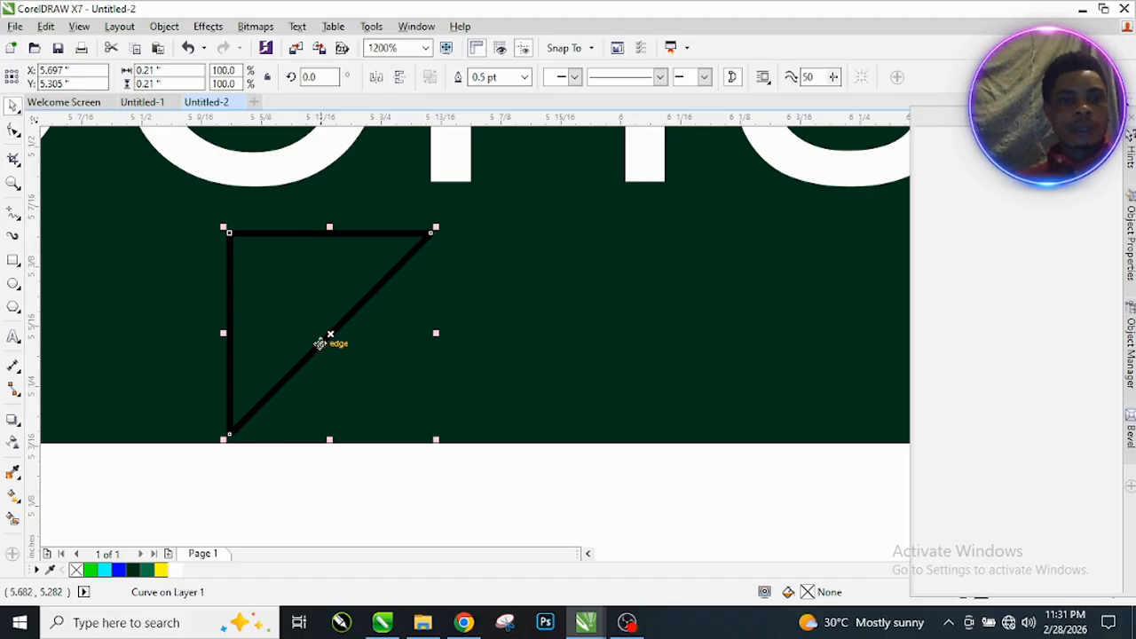
pyautogui.click(329, 333)
pyautogui.moveTo(435, 444); pyautogui.dragTo(333, 224)
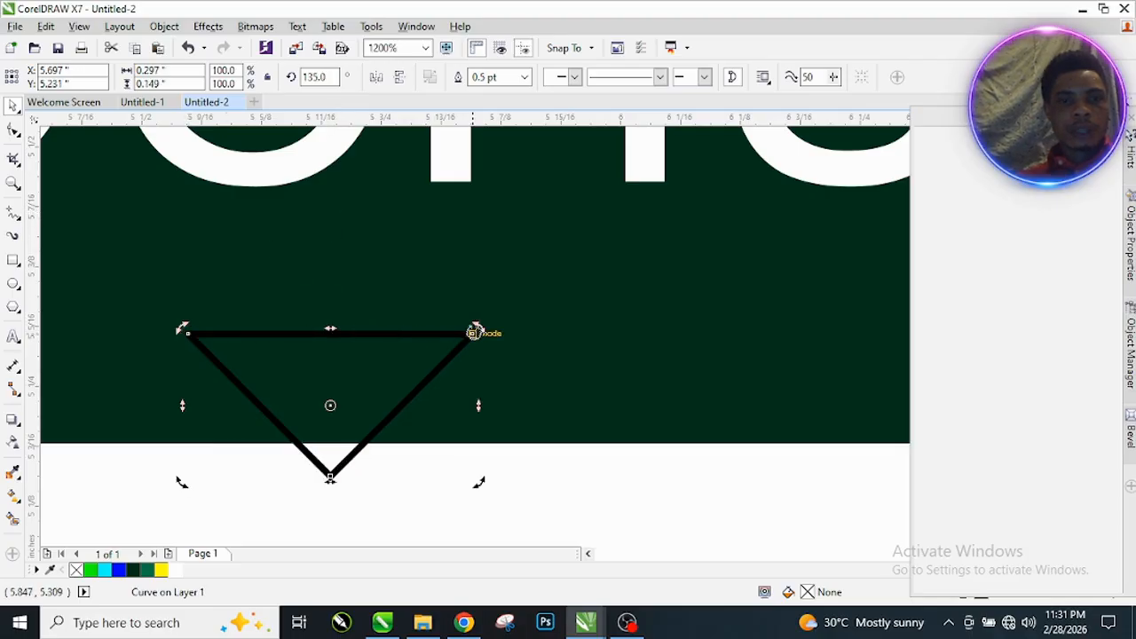
pyautogui.click(389, 399)
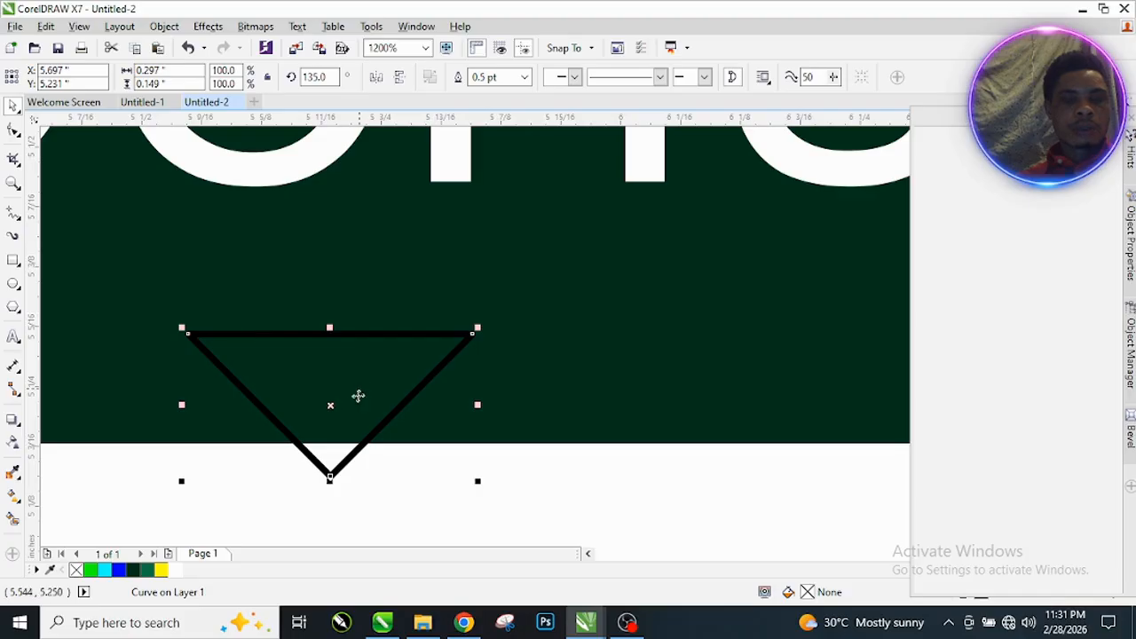
pyautogui.click(331, 408)
pyautogui.doubleClick(351, 396)
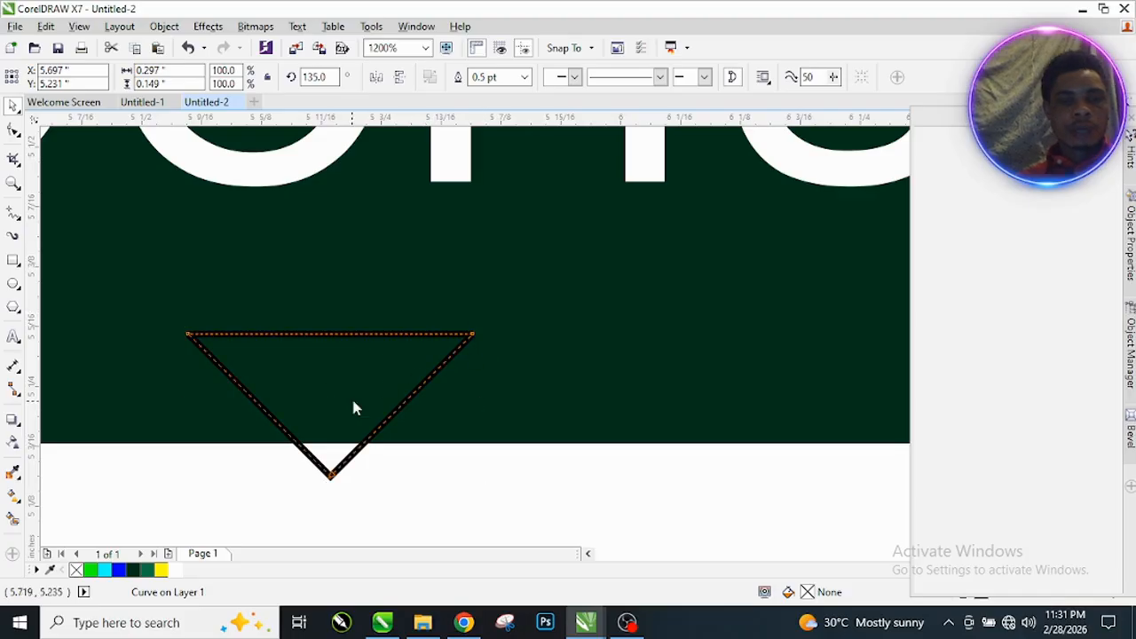
pyautogui.press('space')
pyautogui.click(340, 382)
pyautogui.moveTo(340, 382); pyautogui.dragTo(412, 277)
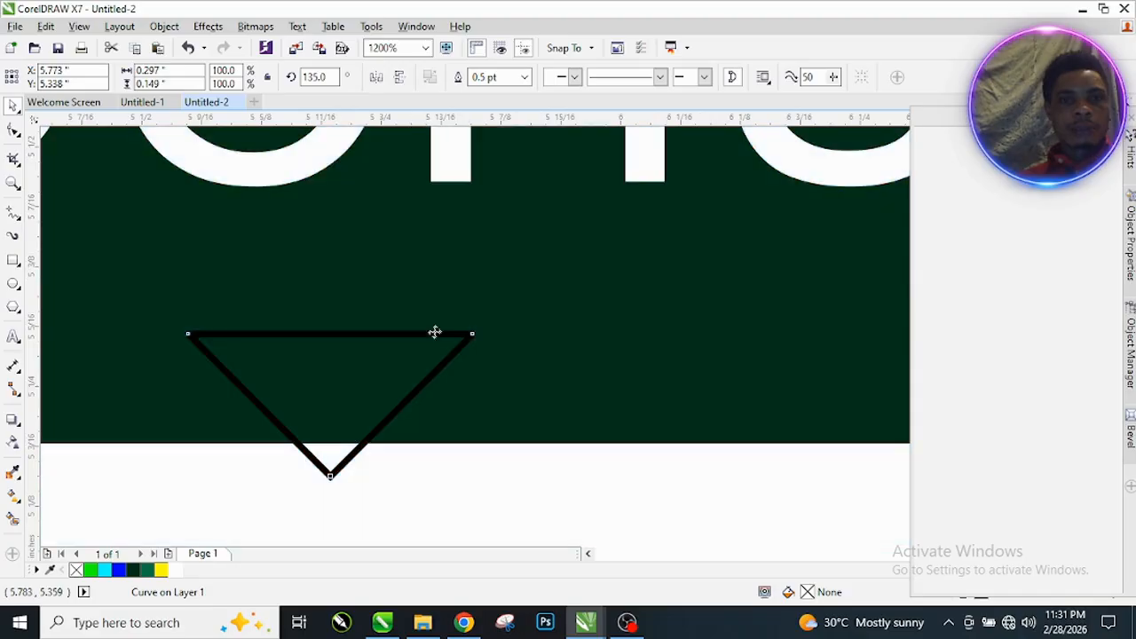
# Step: Fill the triangle with yellow and remove its outline
pyautogui.click(162, 571)
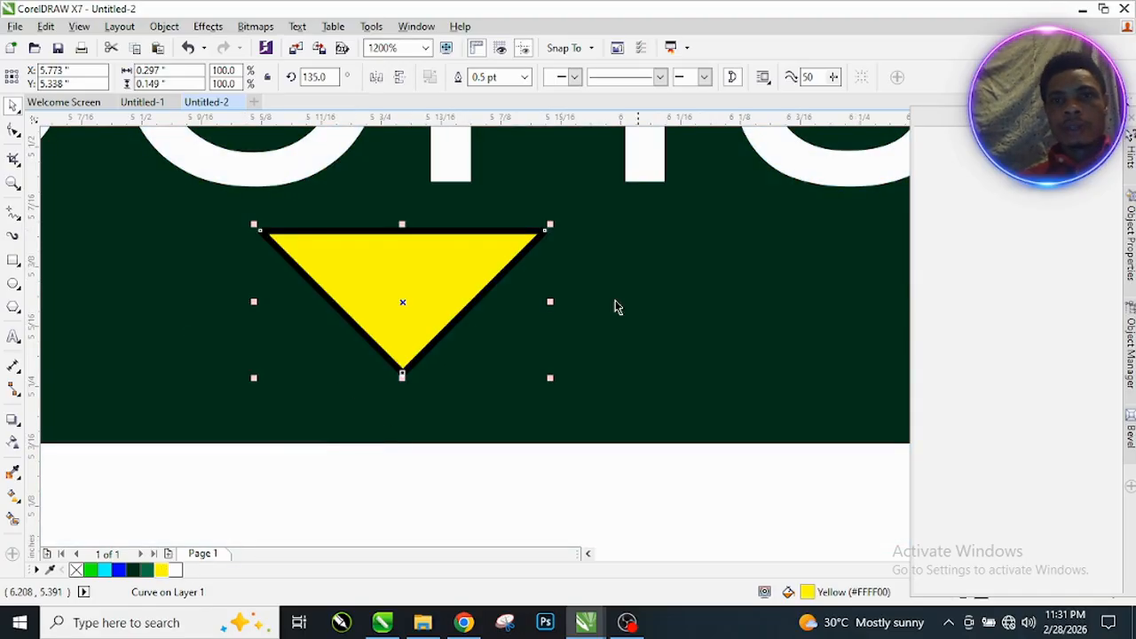
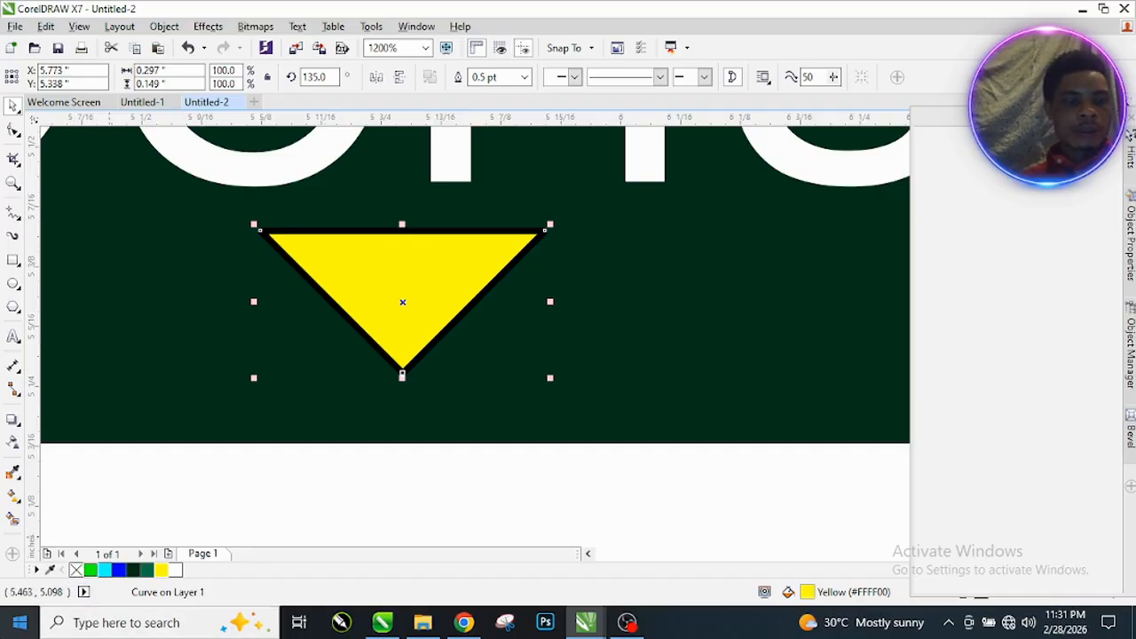
pyautogui.rightClick(76, 570)
pyautogui.scroll(-3, 385, 280)
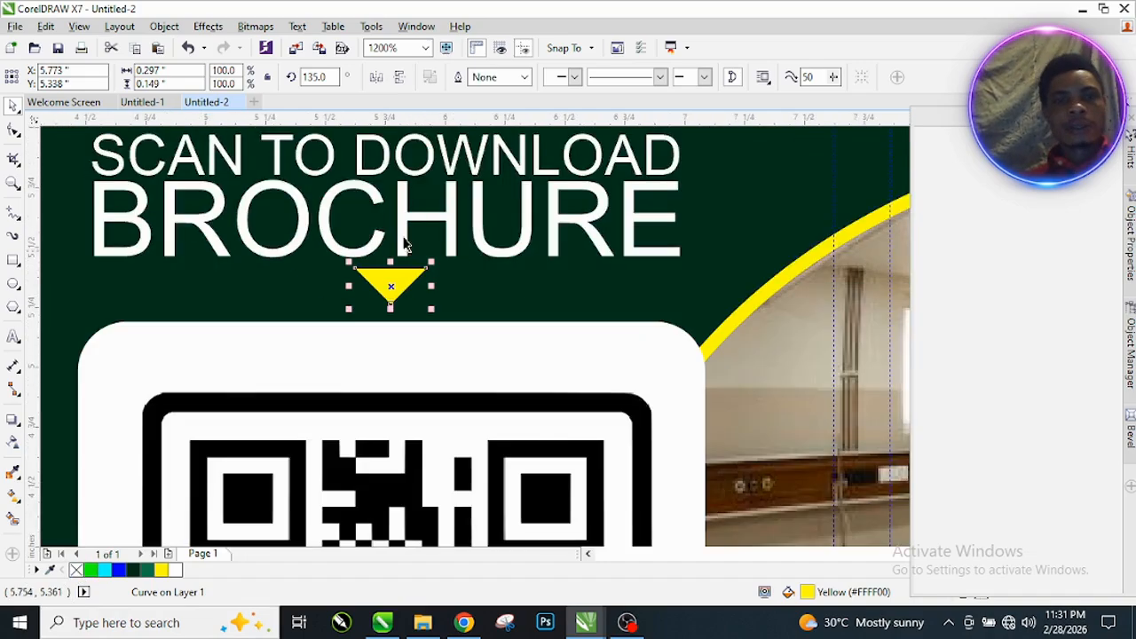
# Step: Select the triangle together with both lines of the "SCAN TO DOWNLOAD BROCHURE" text and nudge them slightly upward, away from the QR code
pyautogui.keyDown('shift'); pyautogui.click(404, 225); pyautogui.keyUp('shift')
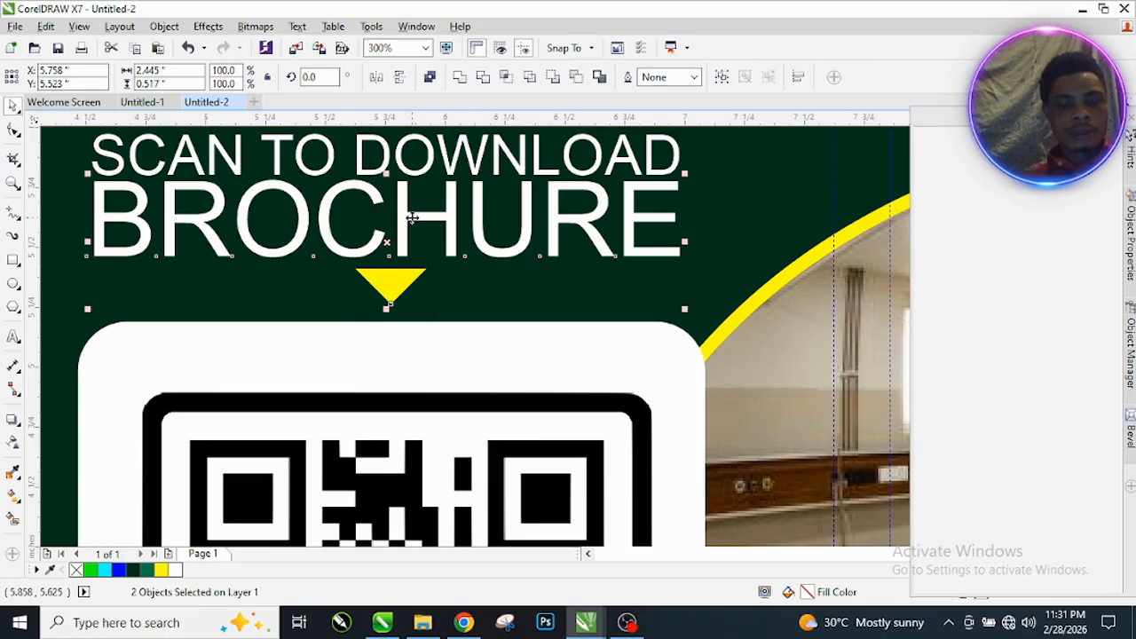
pyautogui.scroll(-5, 406, 227)
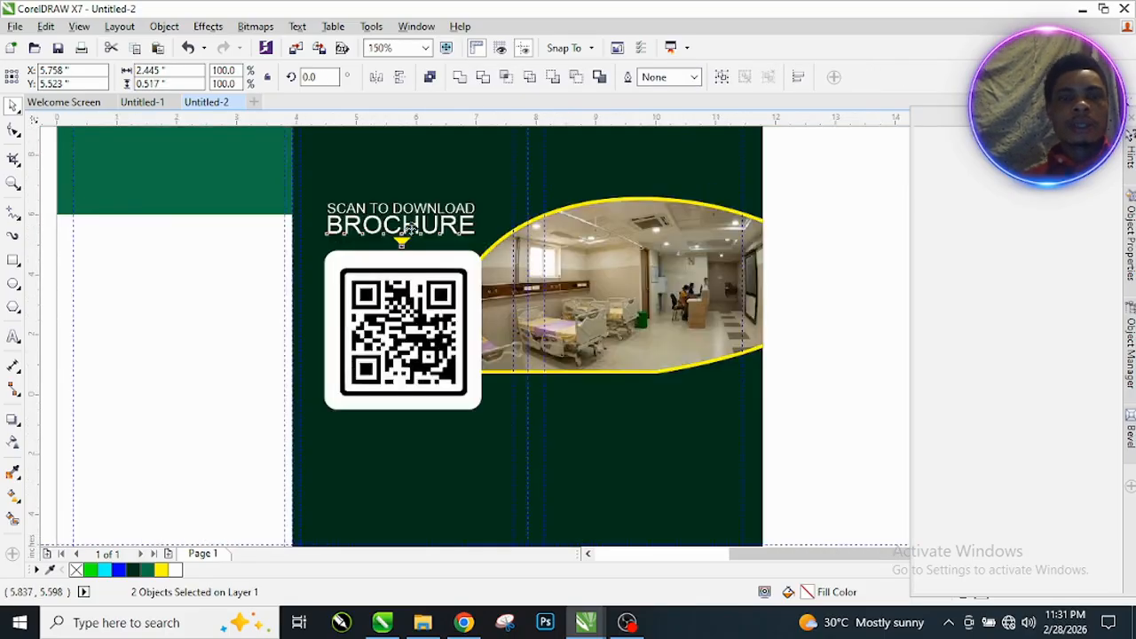
pyautogui.keyDown('shift'); pyautogui.click(441, 229); pyautogui.keyUp('shift')
pyautogui.press('Up')
pyautogui.press('Up')
pyautogui.press('Up')
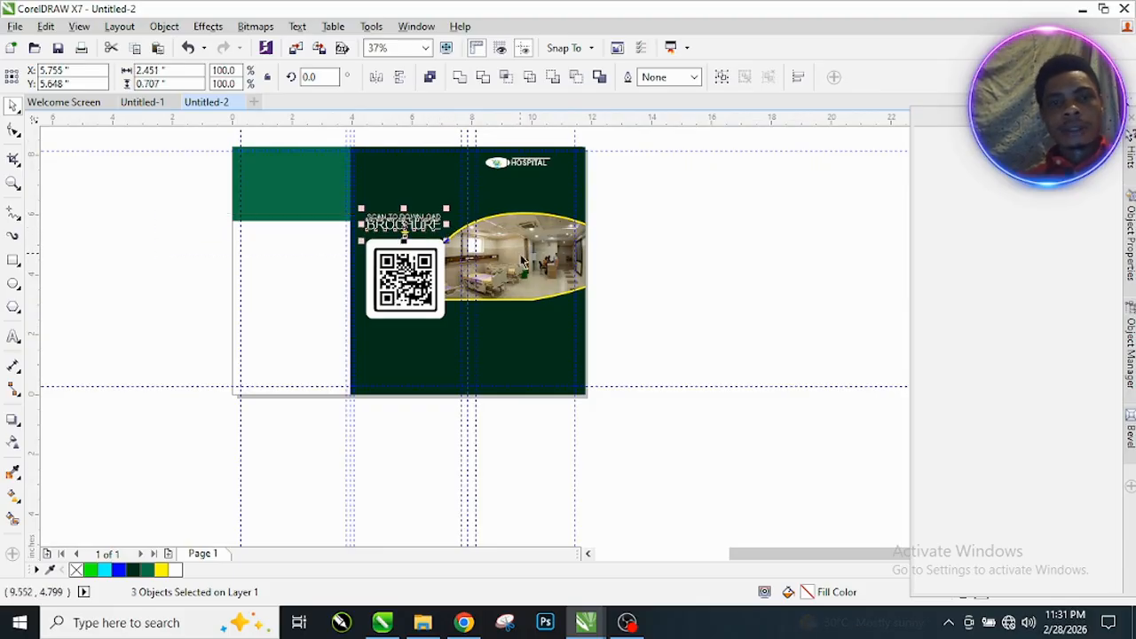
pyautogui.click(657, 242)
# Step: Copy the black-and-white photo and the pair of smaller photos from inside the reference brochure's left PowerClip frame
pyautogui.scroll(-2, 431, 259)
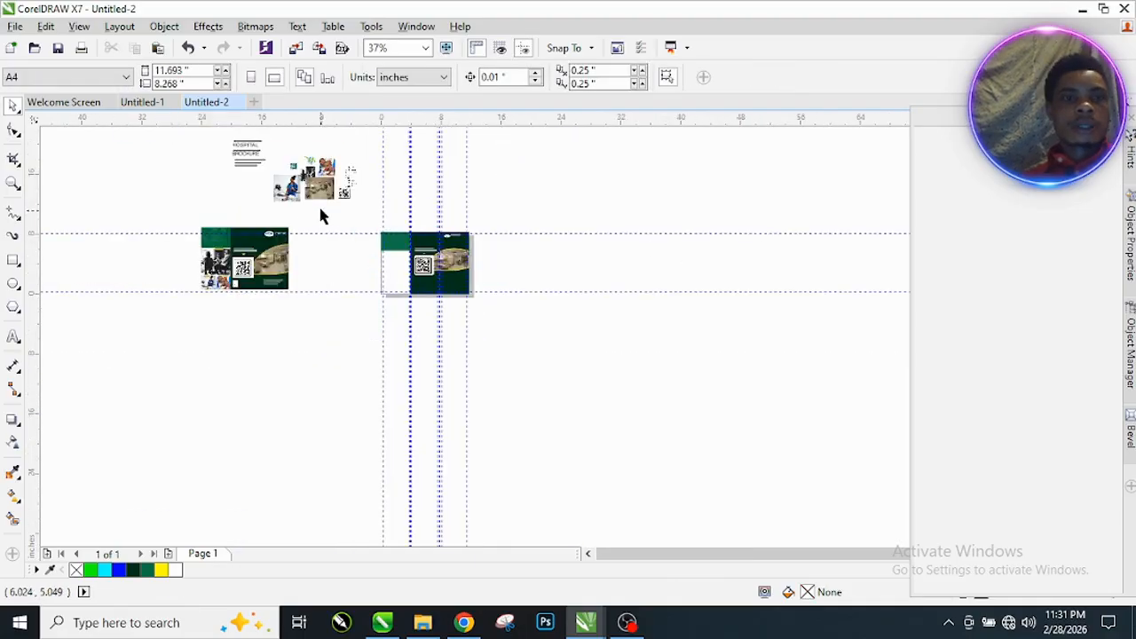
pyautogui.scroll(2, 291, 191)
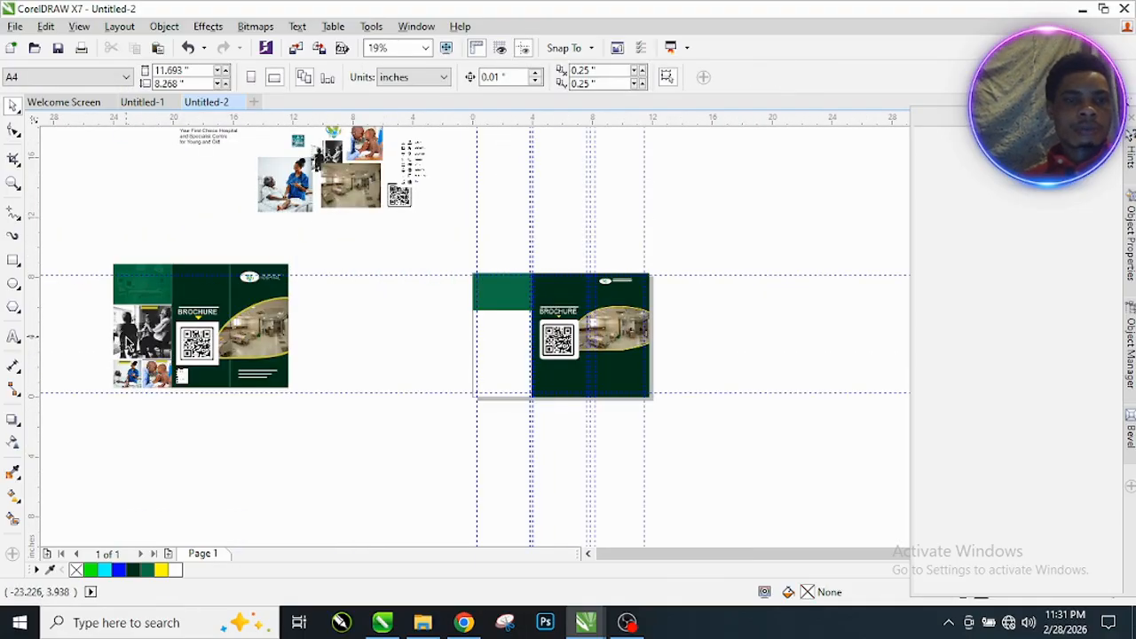
pyautogui.click(364, 153)
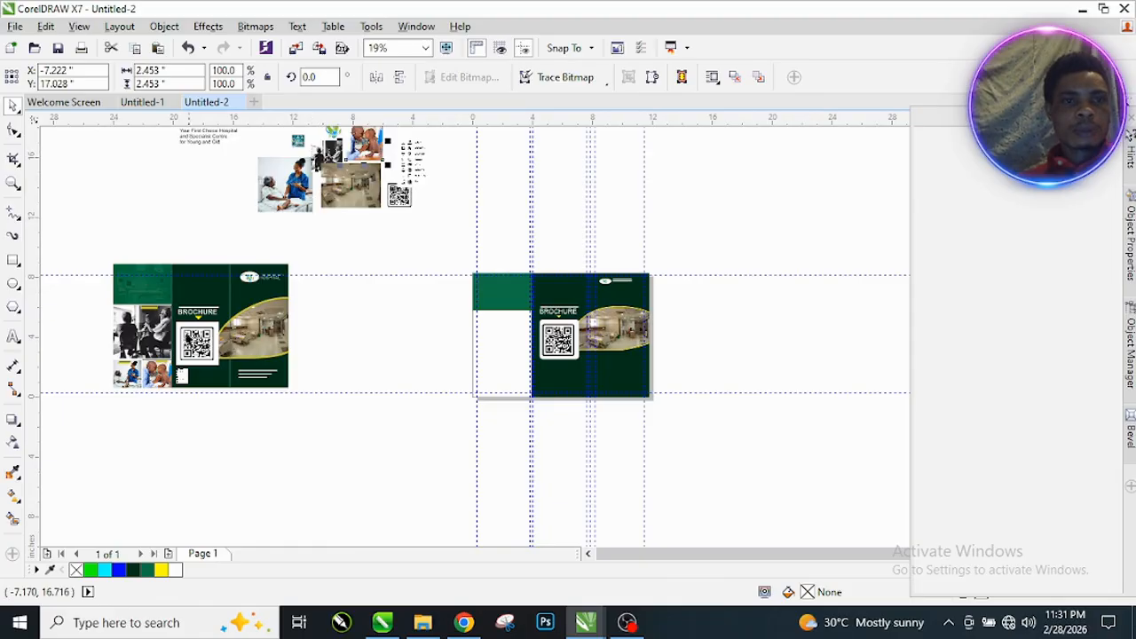
pyautogui.click(142, 369)
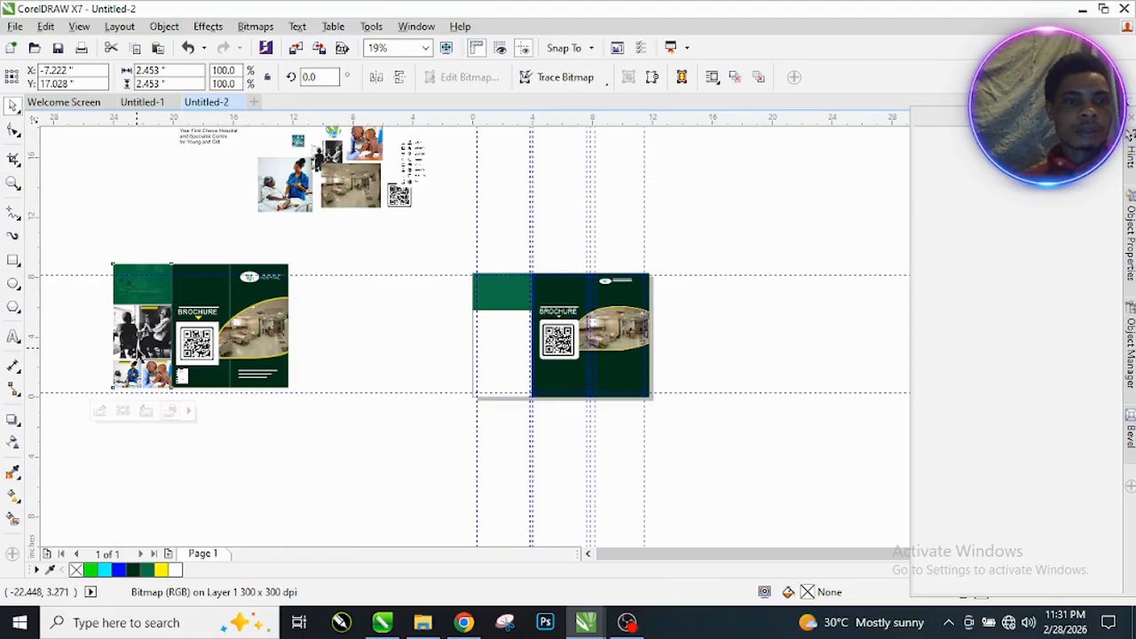
pyautogui.click(101, 411)
pyautogui.click(147, 342)
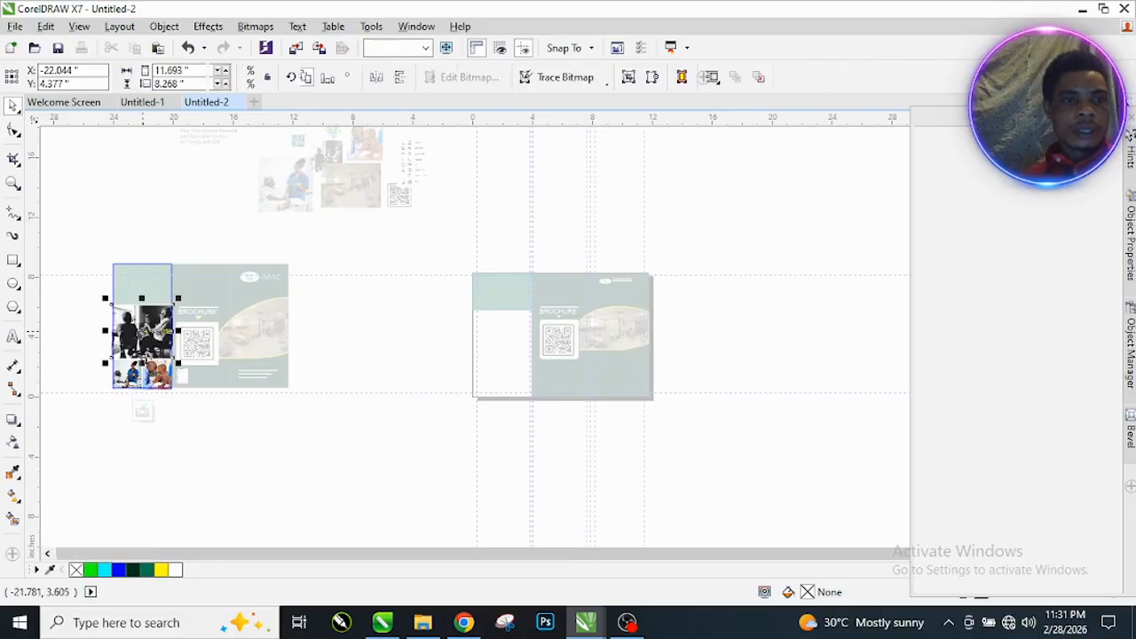
pyautogui.keyDown('shift'); pyautogui.click(150, 379); pyautogui.keyUp('shift')
pyautogui.keyDown('shift'); pyautogui.click(154, 384); pyautogui.keyUp('shift')
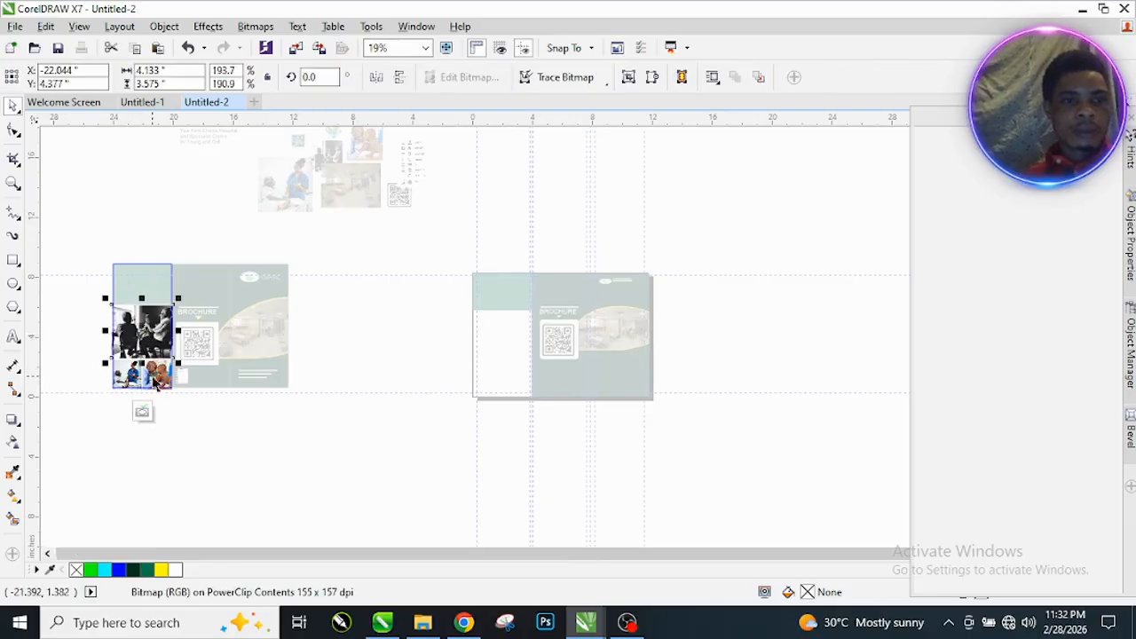
pyautogui.keyDown('shift'); pyautogui.click(154, 381); pyautogui.keyUp('shift')
pyautogui.moveTo(65, 279); pyautogui.dragTo(192, 397)
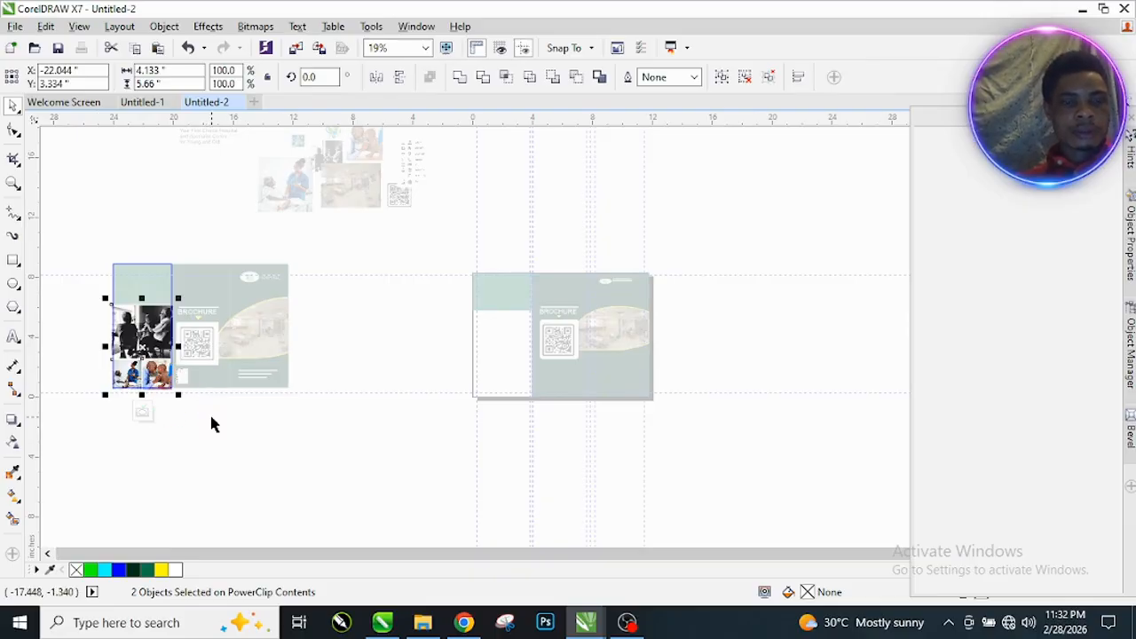
pyautogui.click(143, 411)
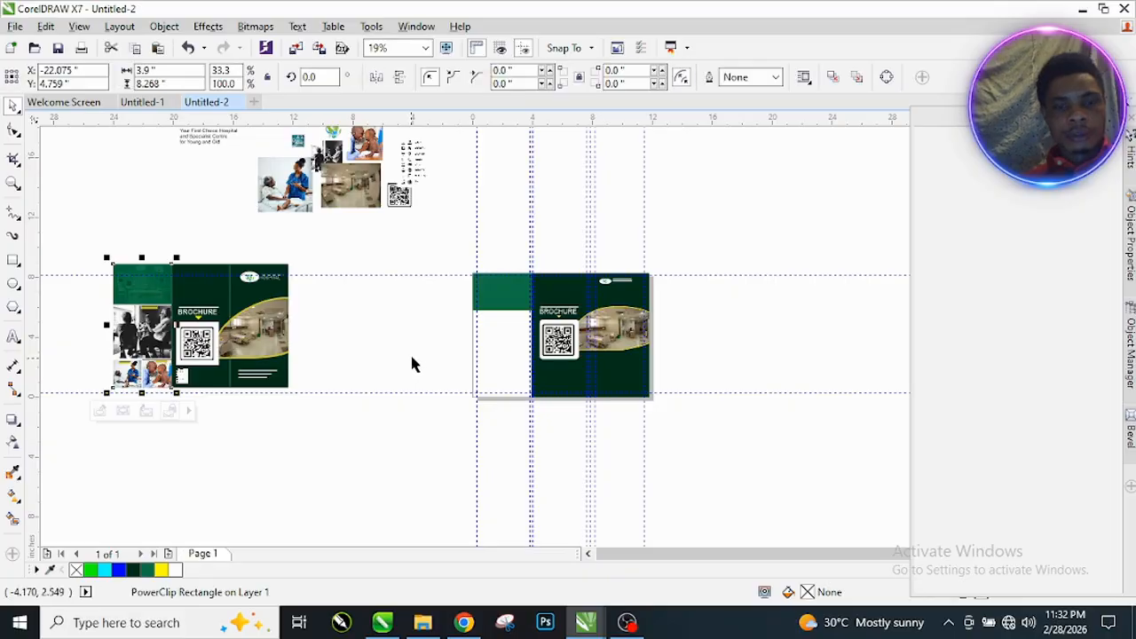
# Step: Paste the copied photos and position them on the new brochure's left panel, directly below the green block
pyautogui.hotkey('ctrl', 'v')
pyautogui.moveTo(140, 350); pyautogui.dragTo(507, 358)
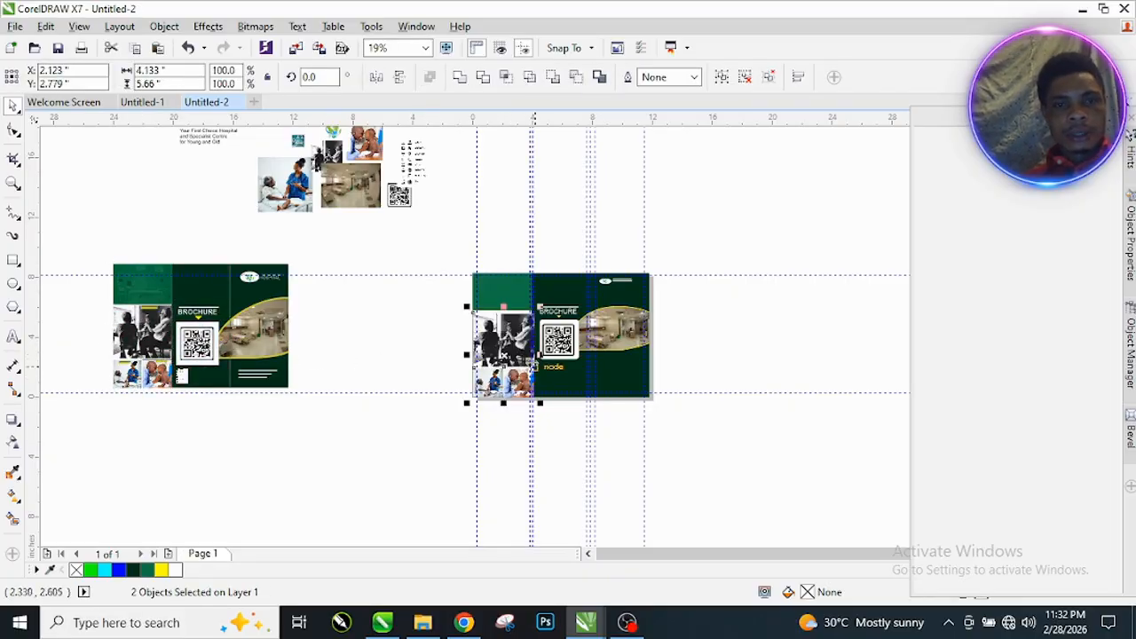
pyautogui.scroll(3, 533, 350)
pyautogui.moveTo(452, 313)
pyautogui.mouseDown()
pyautogui.moveTo(448, 291)
pyautogui.moveTo(435, 322)
pyautogui.mouseUp()
pyautogui.scroll(-2, 442, 293)
# Step: Group the black-and-white photo with the pair of smaller photos below it
pyautogui.keyDown('shift'); pyautogui.click(441, 308); pyautogui.keyUp('shift')
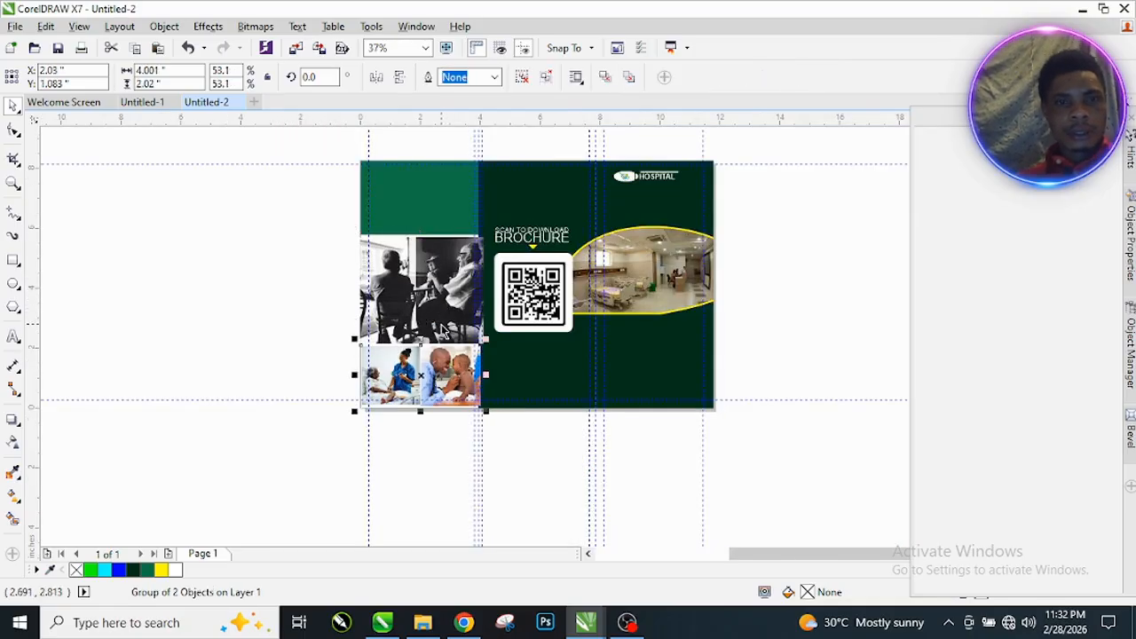
pyautogui.keyDown('shift'); pyautogui.click(446, 298); pyautogui.keyUp('shift')
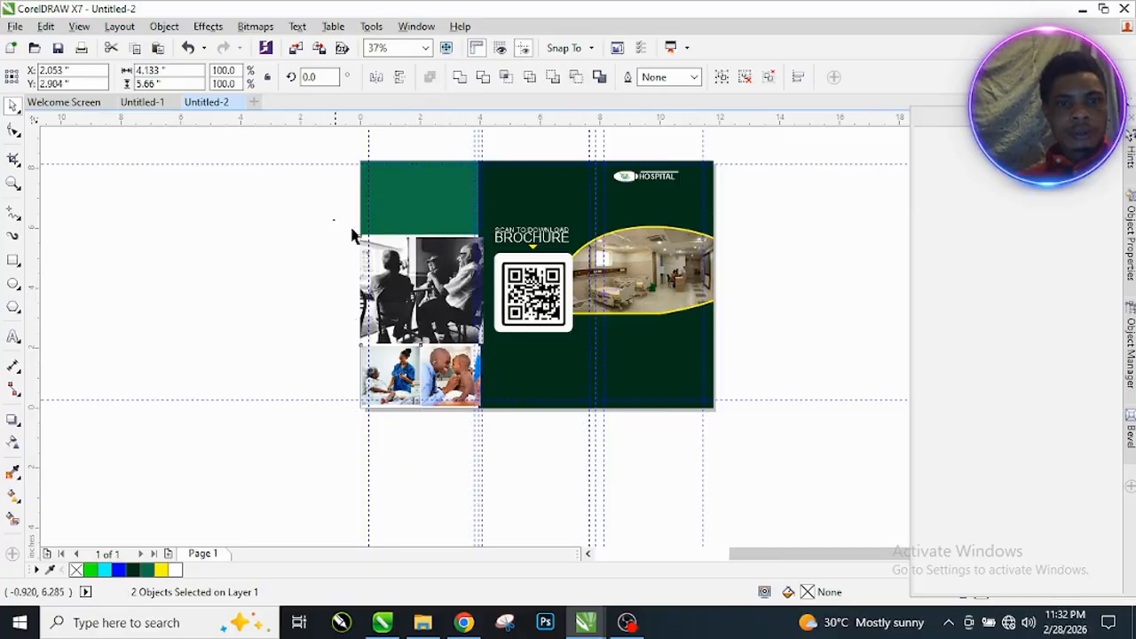
pyautogui.moveTo(484, 373); pyautogui.dragTo(494, 432)
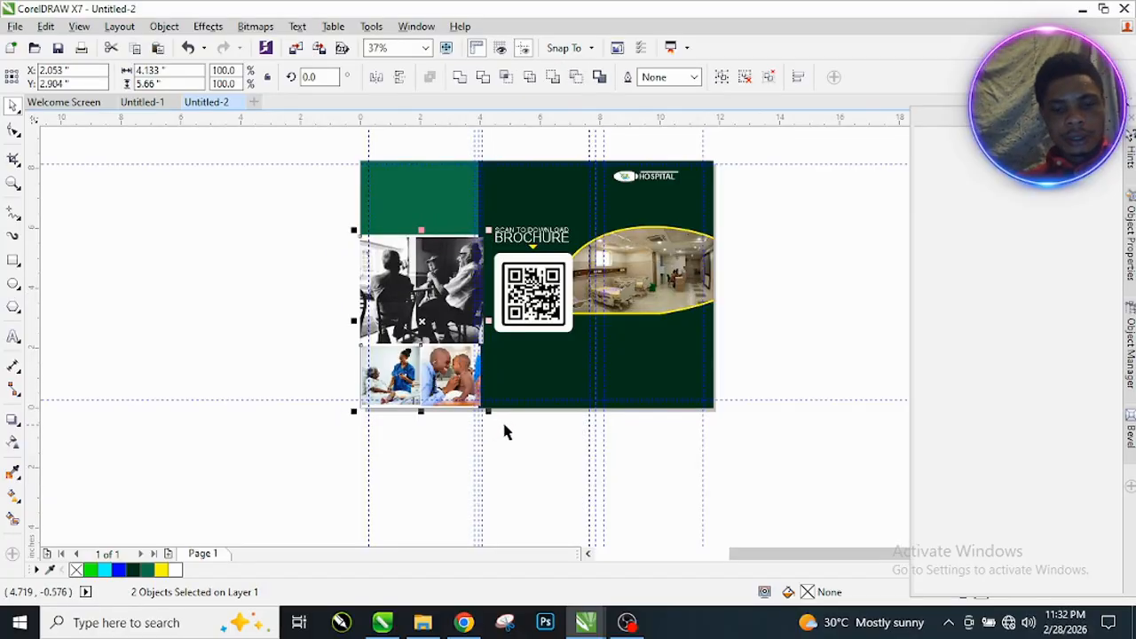
pyautogui.hotkey('ctrl', 'g')
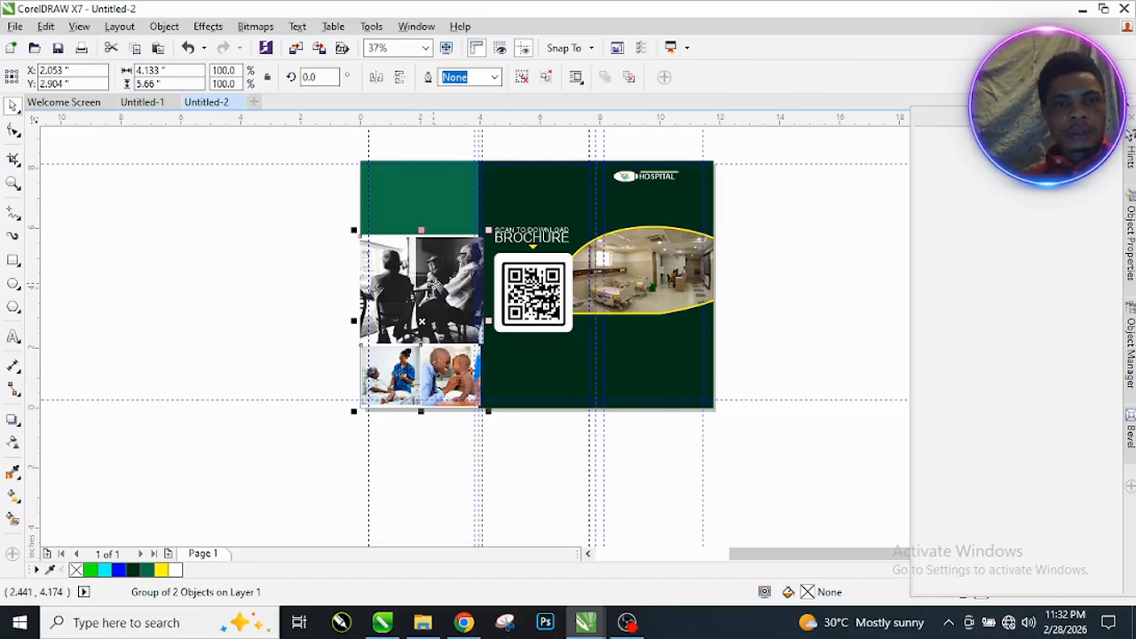
# Step: Lower the grouped photos by about 0.53 in and try to PowerClip them inside the white area above them
pyautogui.moveTo(433, 283); pyautogui.dragTo(434, 300)
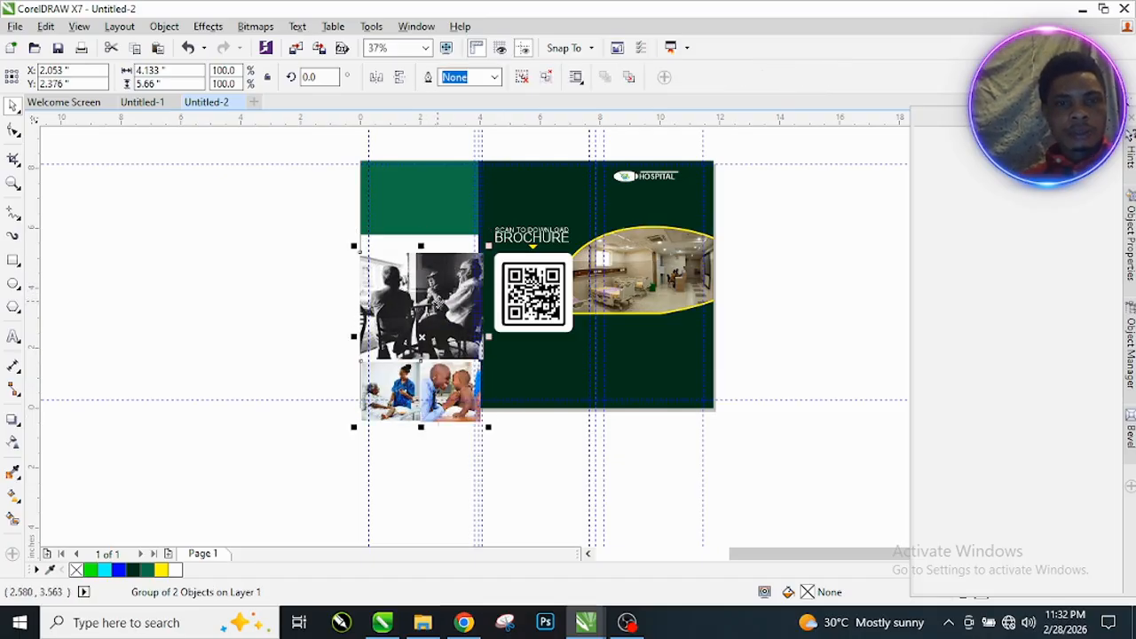
pyautogui.rightClick(437, 302)
pyautogui.click(484, 202)
pyautogui.click(456, 239)
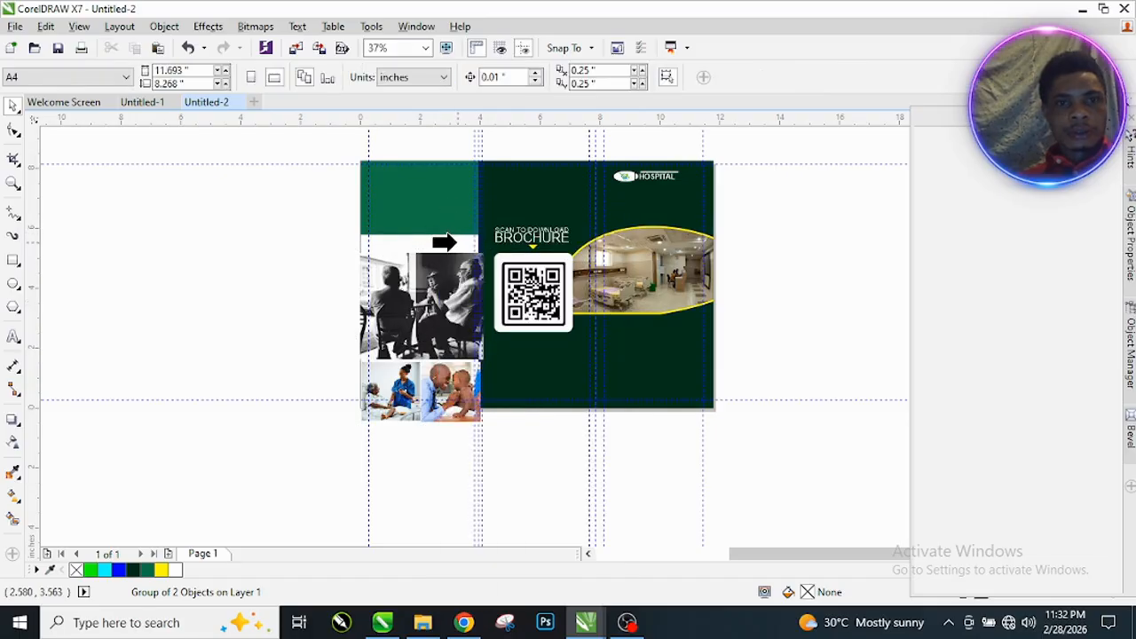
pyautogui.click(473, 260)
pyautogui.click(619, 340)
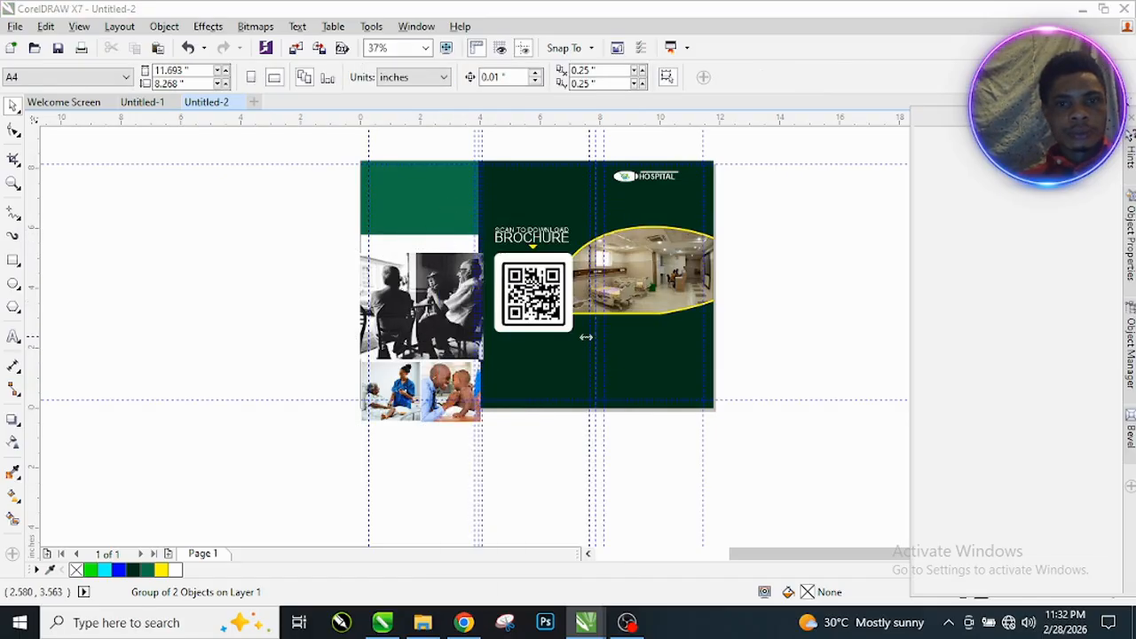
# Step: Move the grouped photos down about another 0.58 in and retry the PowerClip into the left panel's white area
pyautogui.click(426, 282)
pyautogui.moveTo(424, 282); pyautogui.dragTo(427, 300)
pyautogui.rightClick(426, 299)
pyautogui.click(497, 202)
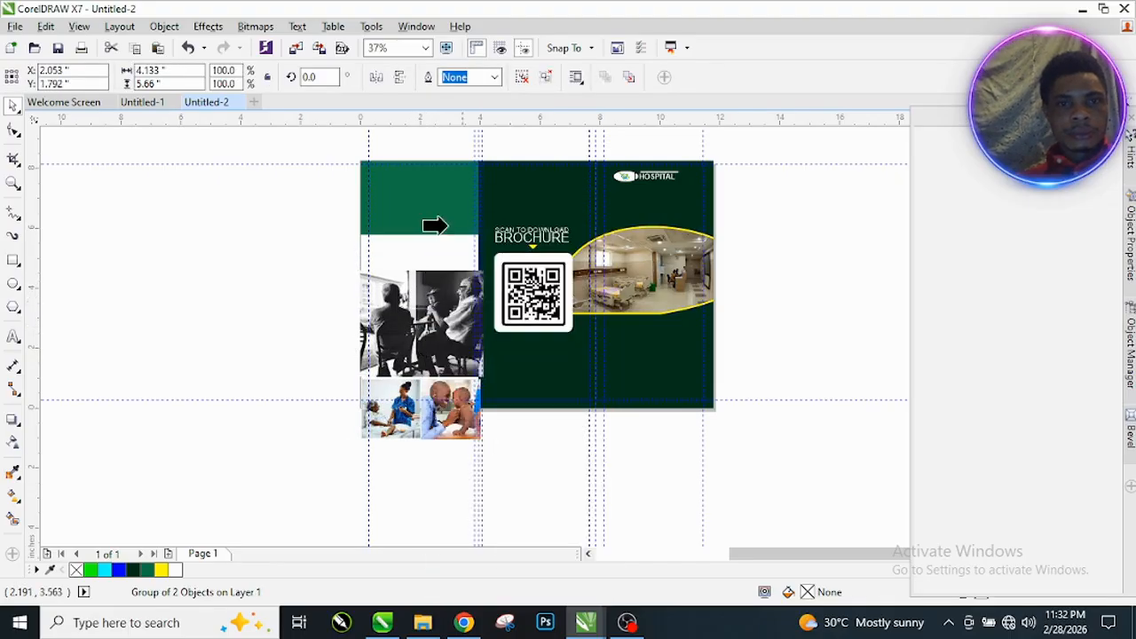
pyautogui.click(440, 258)
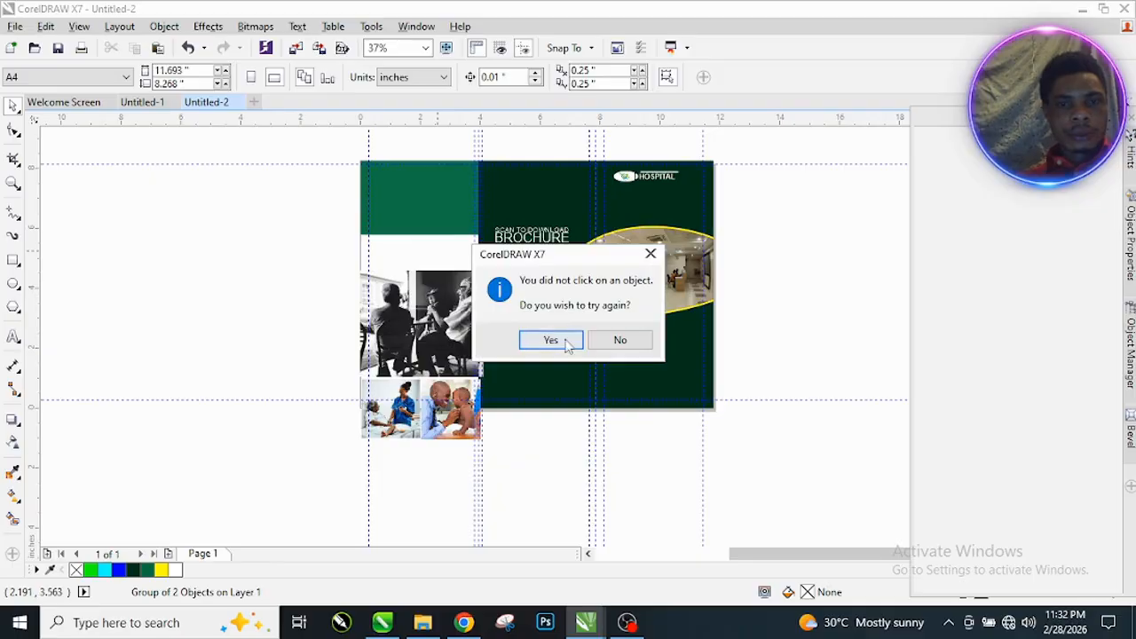
pyautogui.click(600, 344)
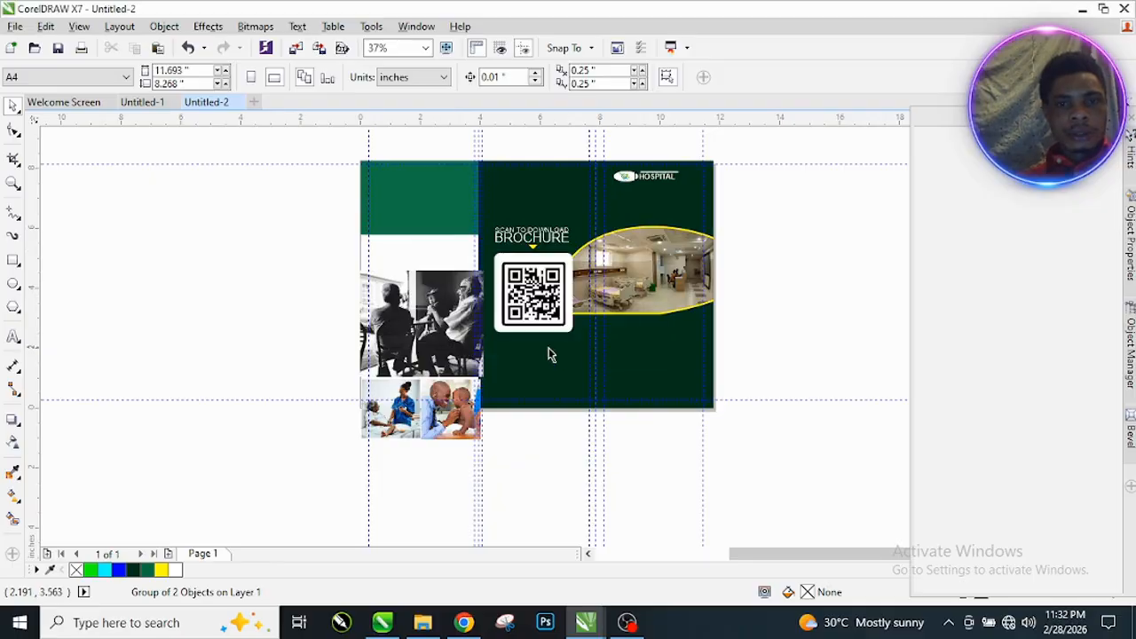
# Step: Ungroup the left-panel photos and try to PowerClip only the black-and-white photo inside the white area above it
pyautogui.click(419, 325)
pyautogui.click(522, 78)
pyautogui.click(417, 301)
pyautogui.rightClick(430, 303)
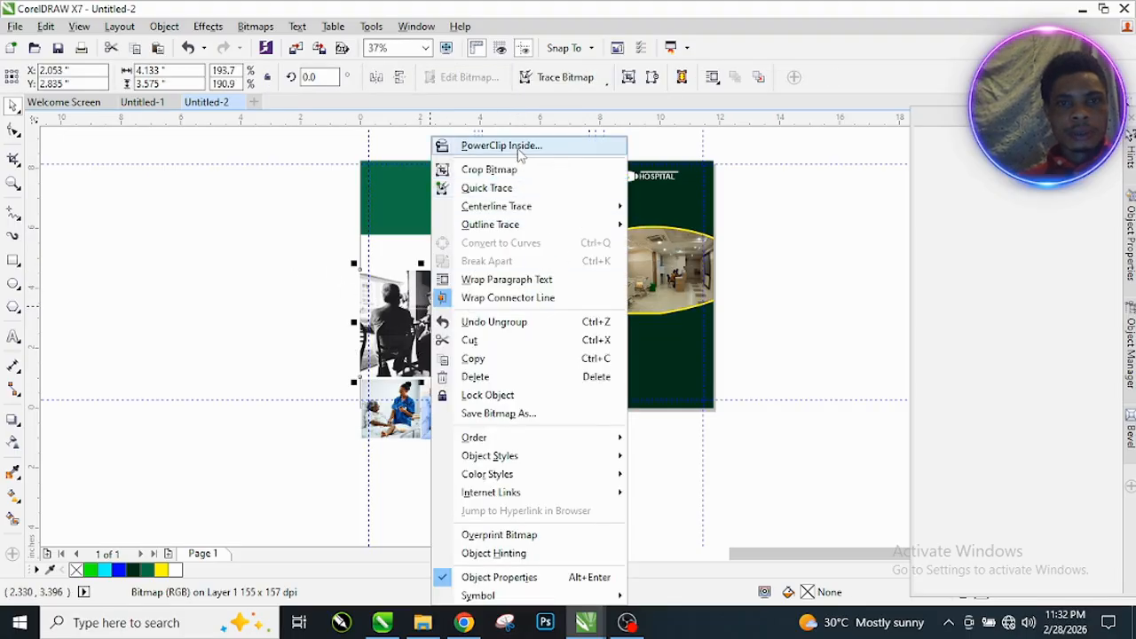
pyautogui.click(458, 146)
pyautogui.click(465, 261)
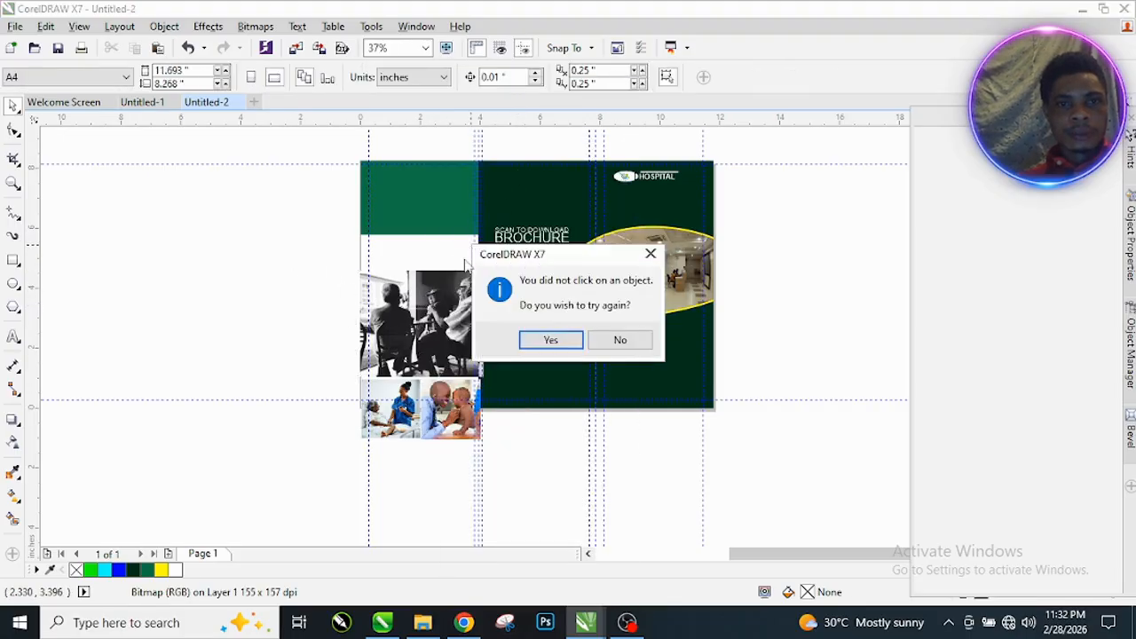
pyautogui.click(568, 343)
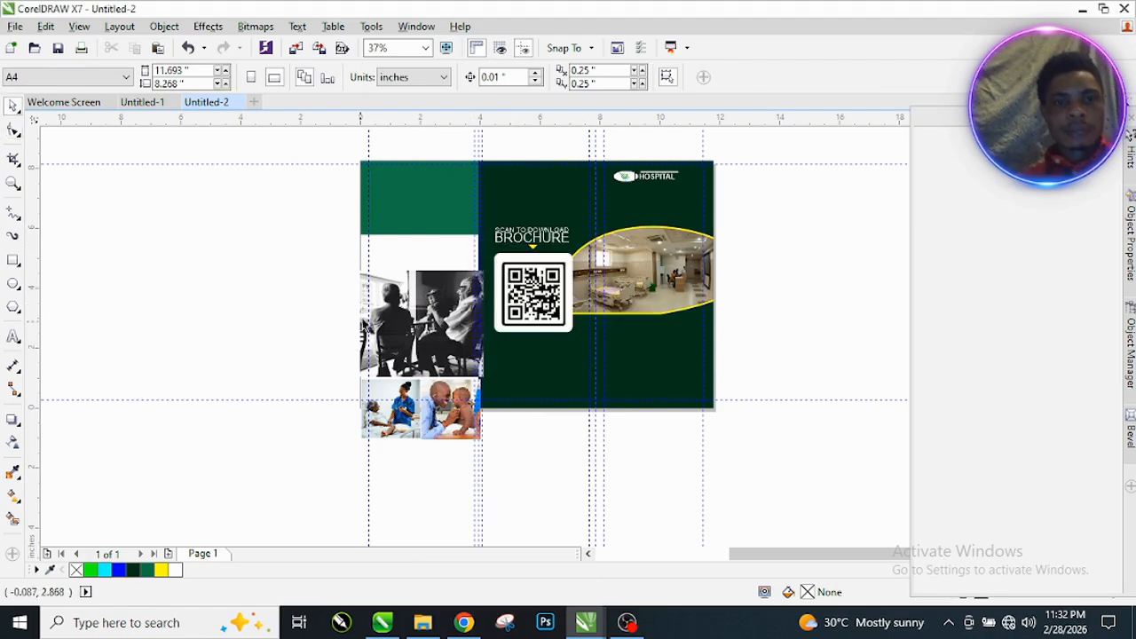
pyautogui.click(417, 339)
pyautogui.scroll(2, 435, 335)
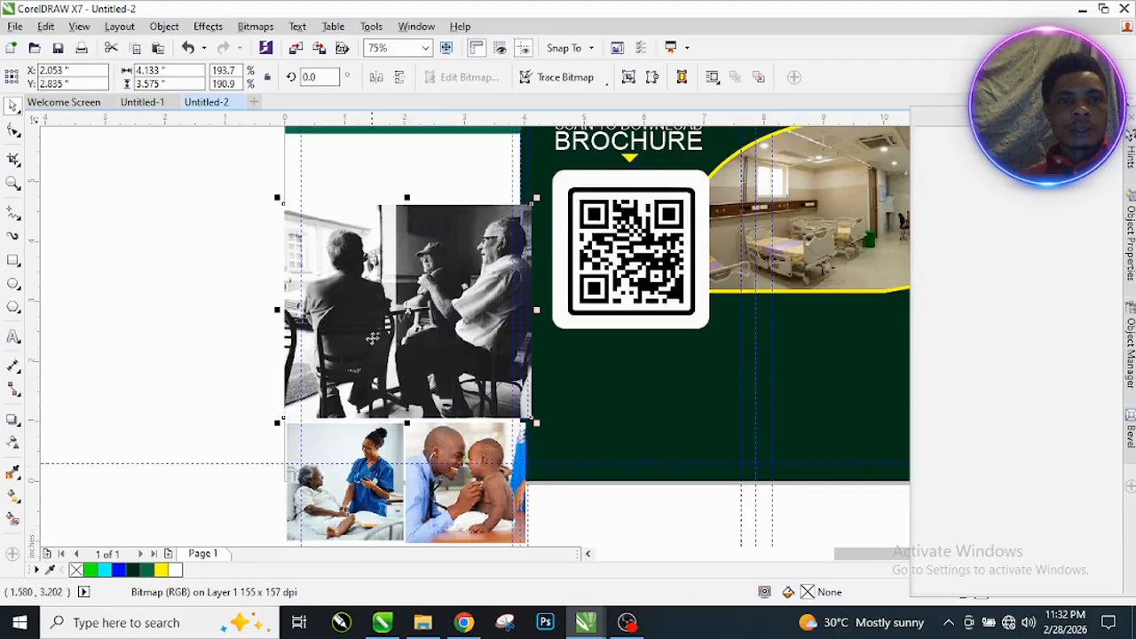
pyautogui.rightClick(398, 356)
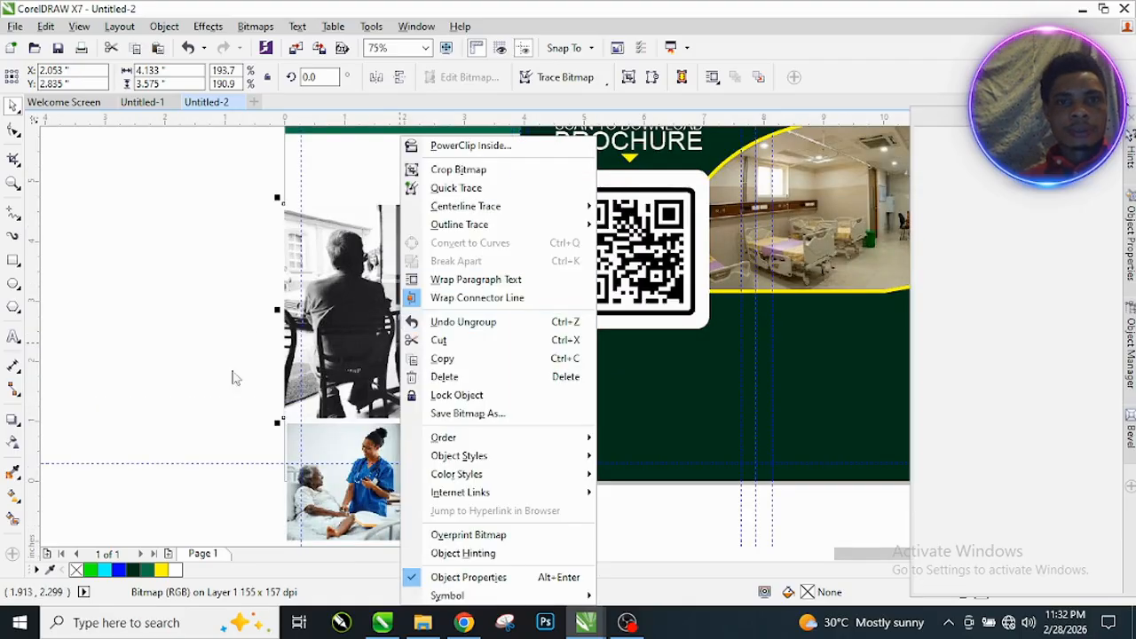
pyautogui.click(185, 295)
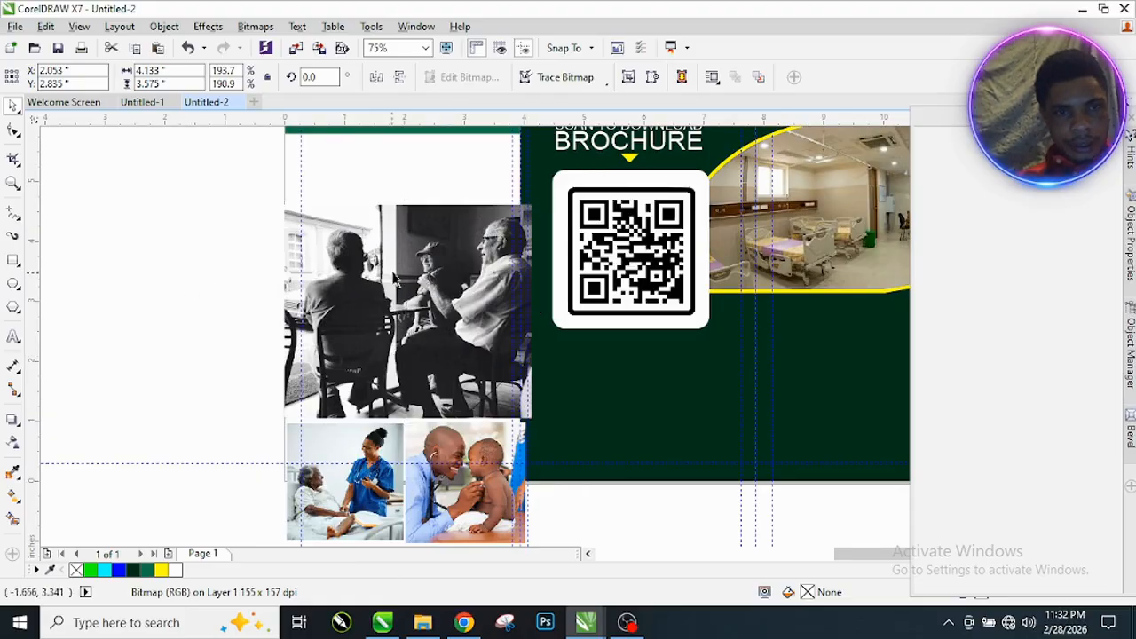
pyautogui.moveTo(459, 276); pyautogui.dragTo(248, 284)
pyautogui.hotkey('ctrl', 'z')
pyautogui.hotkey('ctrl', 'z')
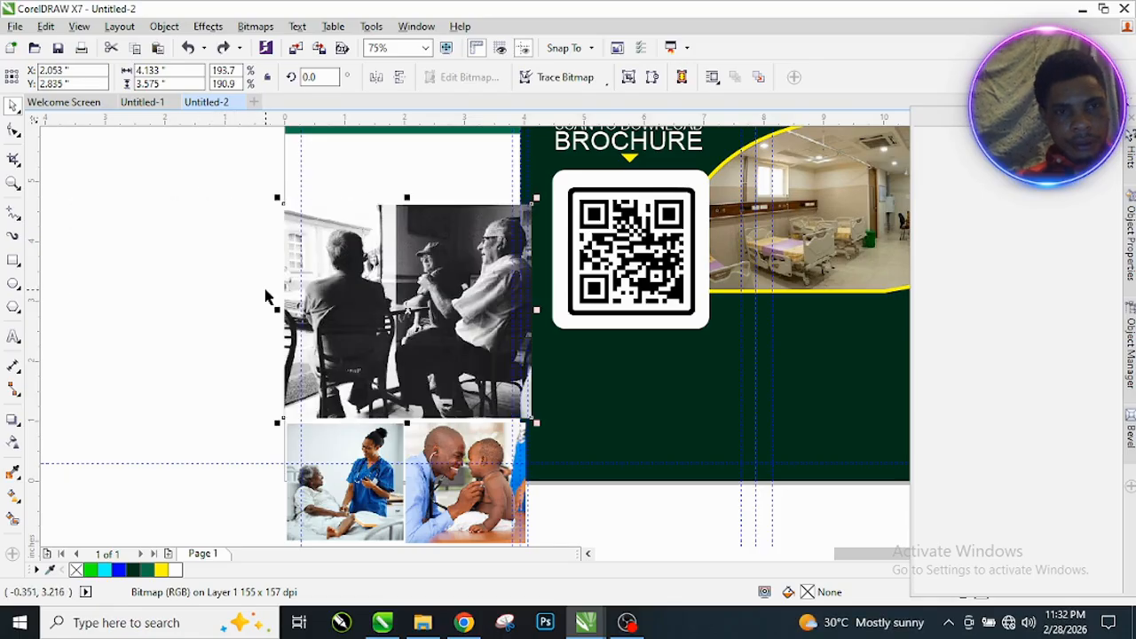
# Step: Stretch the left panel's green rectangle down to the page's bottom edge, making it about 8.23 in high behind the photos
pyautogui.click(342, 182)
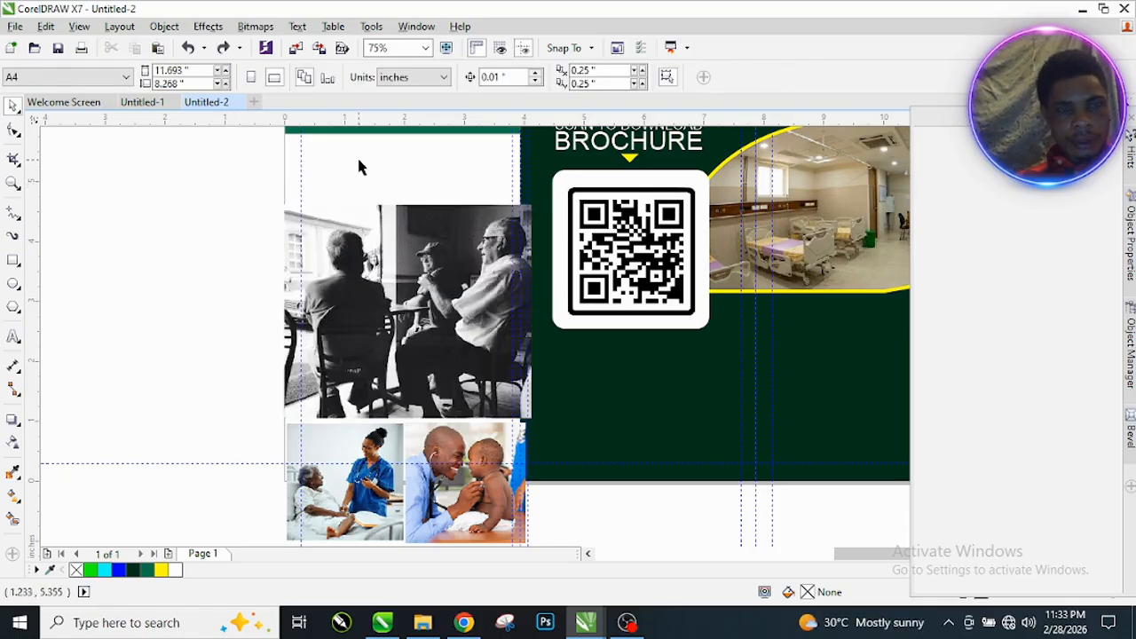
pyautogui.press('F3')
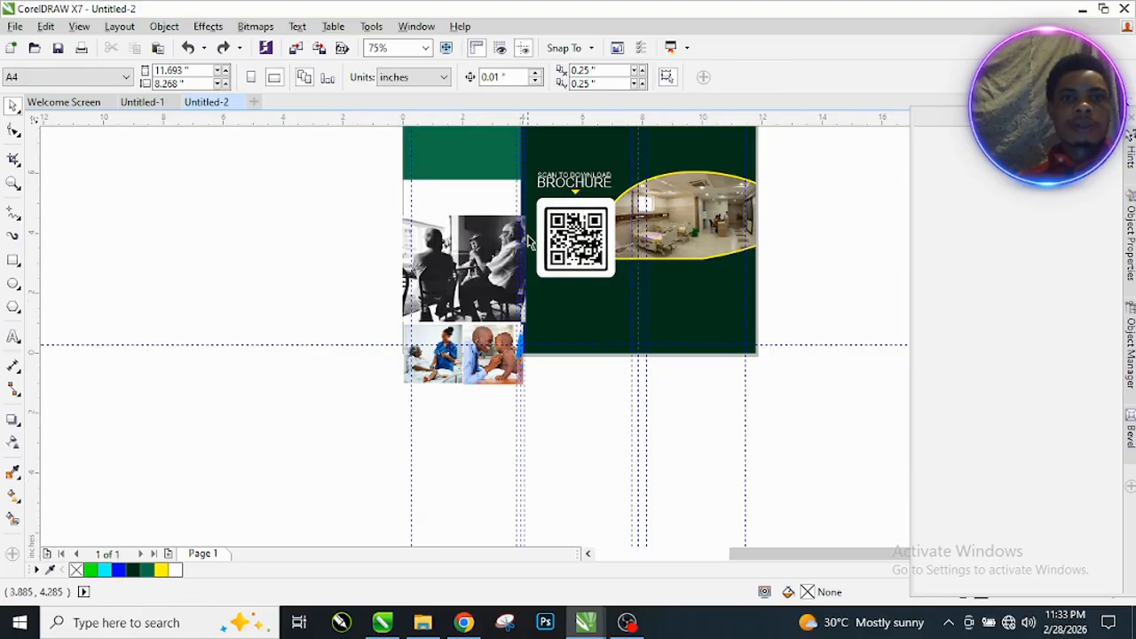
pyautogui.click(479, 161)
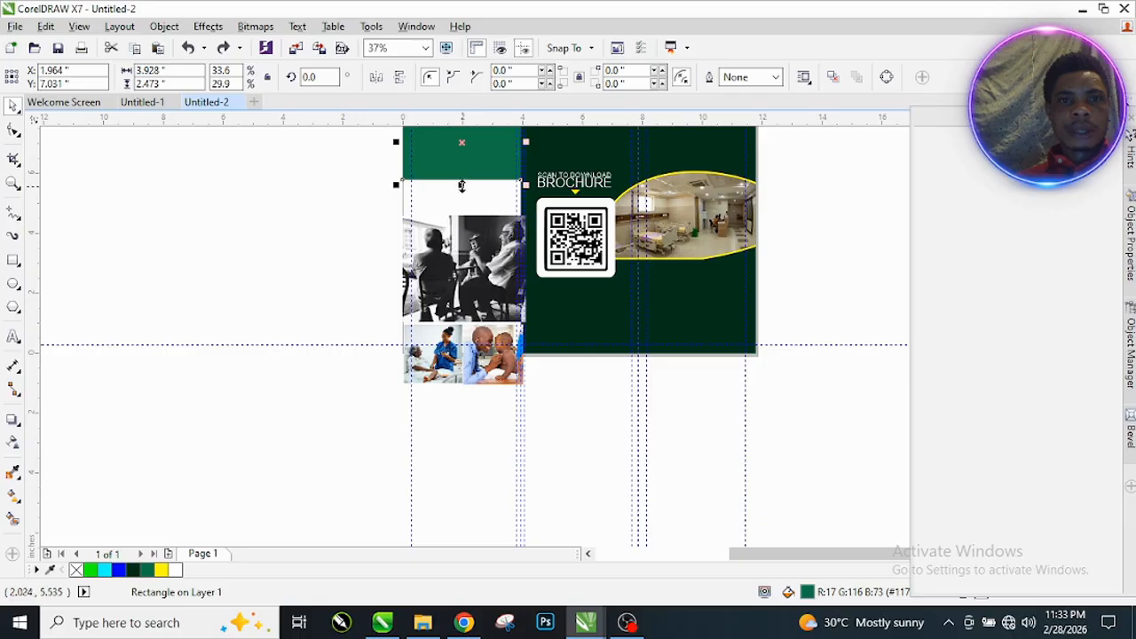
pyautogui.moveTo(465, 283); pyautogui.dragTo(472, 357)
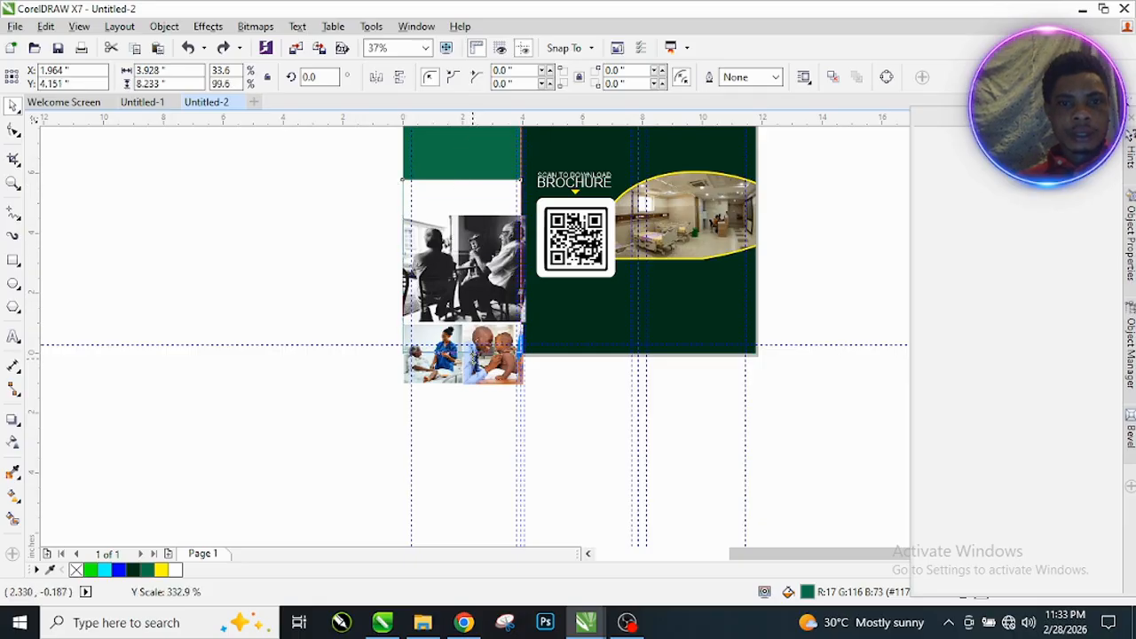
pyautogui.moveTo(471, 355); pyautogui.dragTo(473, 354)
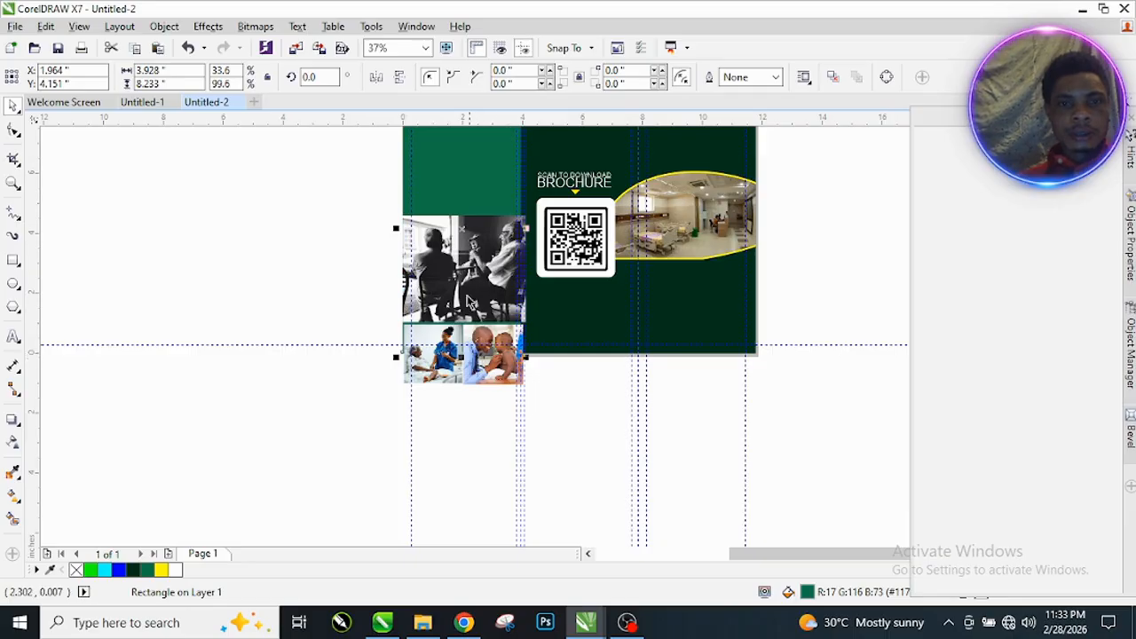
# Step: PowerClip the black-and-white photo and the pair of smaller photos together inside the left panel's green rectangle
pyautogui.moveTo(368, 198); pyautogui.dragTo(542, 414)
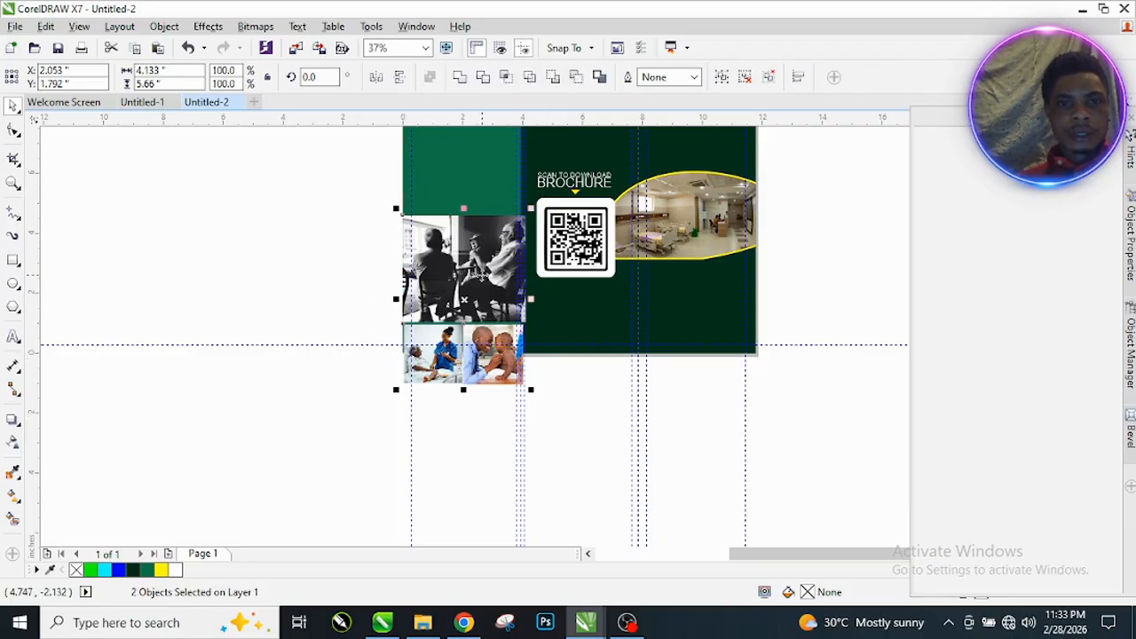
pyautogui.rightClick(484, 215)
pyautogui.click(550, 224)
pyautogui.click(470, 182)
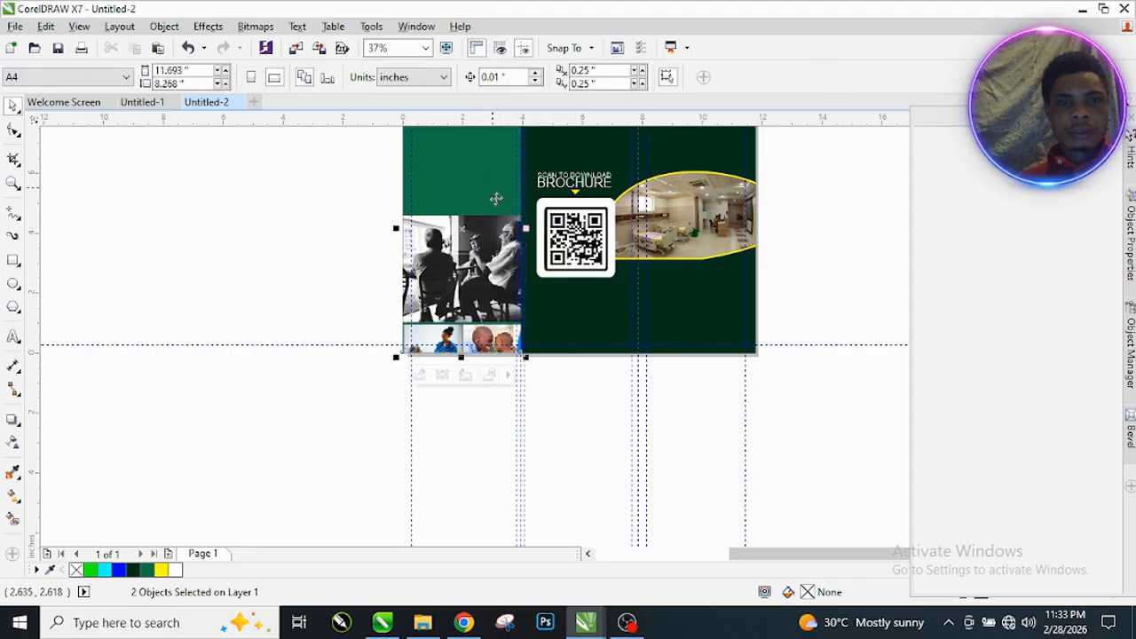
# Step: Edit the green rectangle's PowerClip contents and raise all the photos about 0.99 in so the small ones meet the page's bottom edge
pyautogui.click(419, 373)
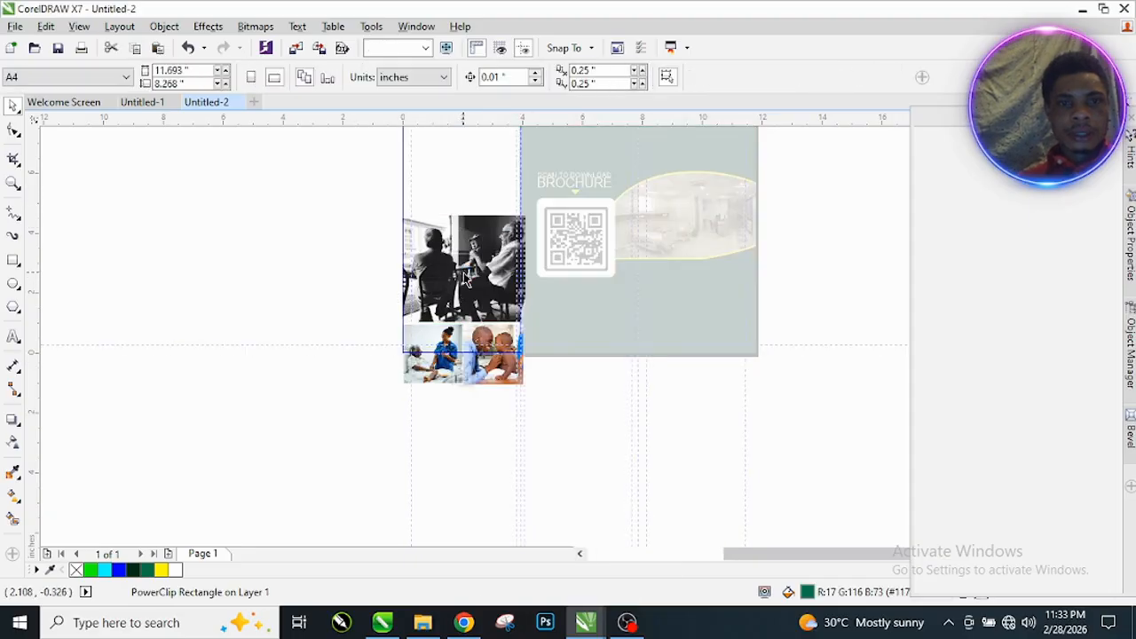
pyautogui.moveTo(387, 213); pyautogui.dragTo(542, 404)
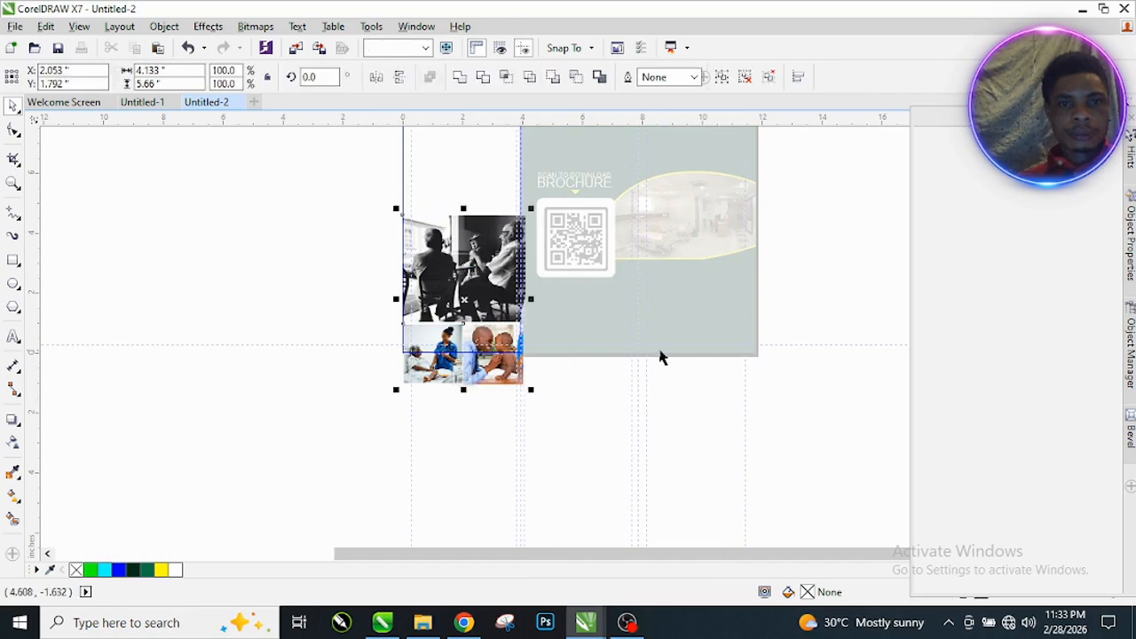
pyautogui.press('Up')
pyautogui.press('Up')
pyautogui.press('Up')
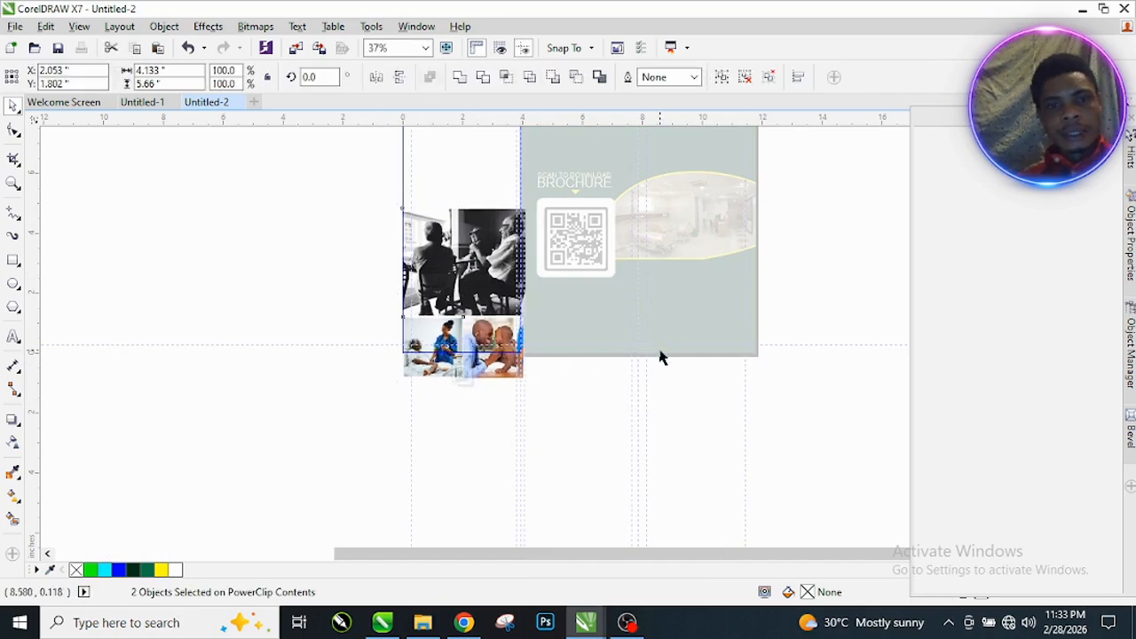
pyautogui.press('Up')
pyautogui.press('Up')
pyautogui.press('Up')
pyautogui.press('Up')
pyautogui.press('Up')
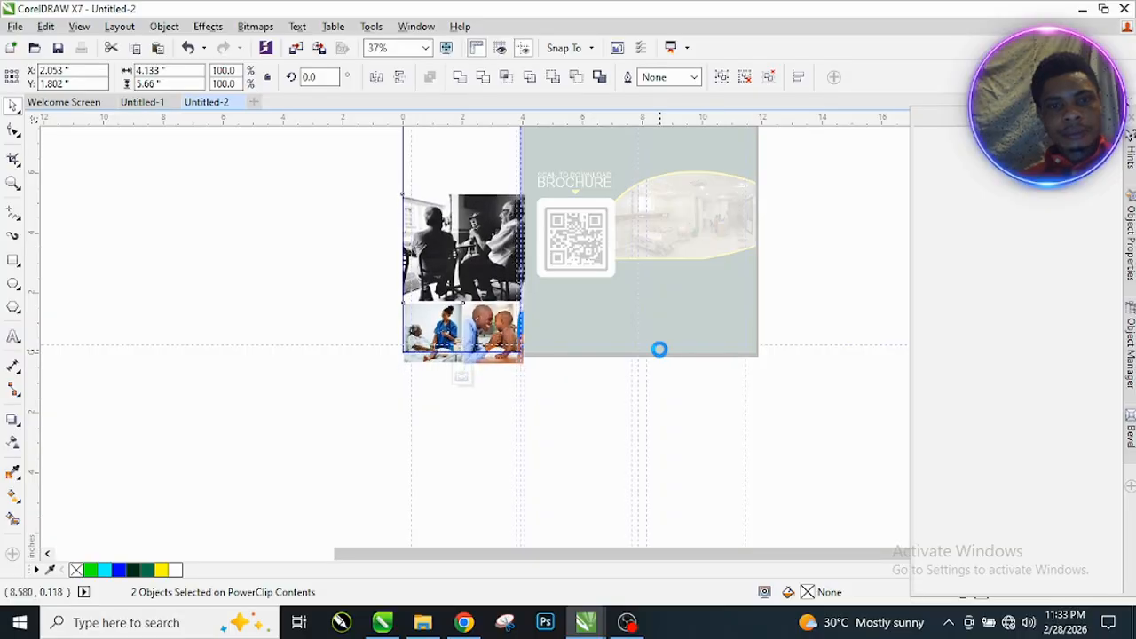
pyautogui.press('Up')
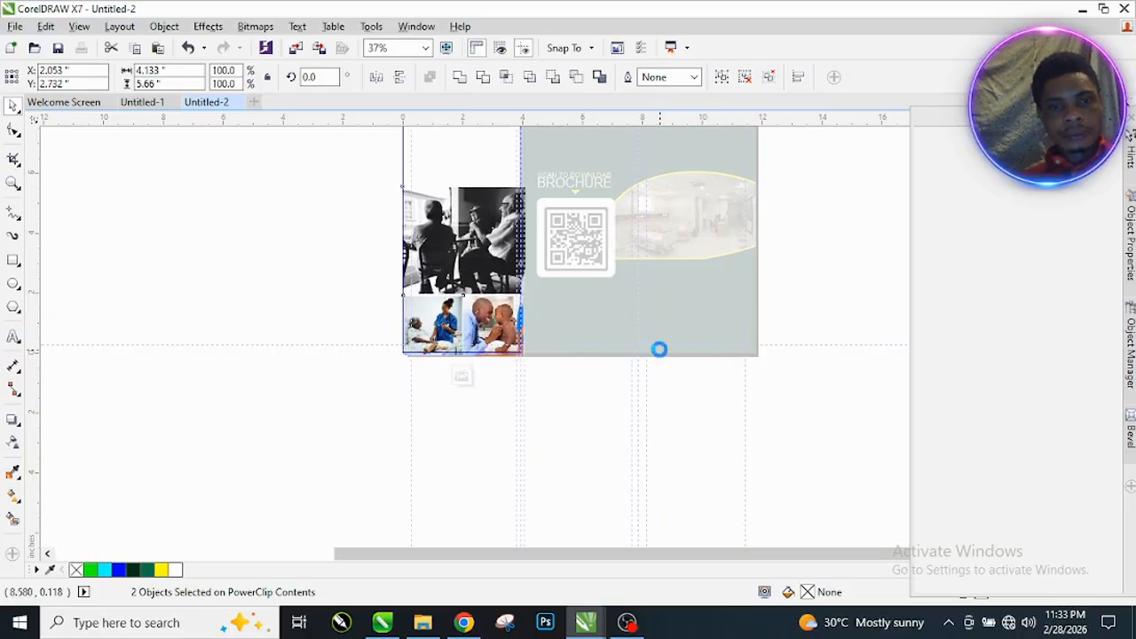
pyautogui.press('Up')
pyautogui.press('Up')
pyautogui.press('Up')
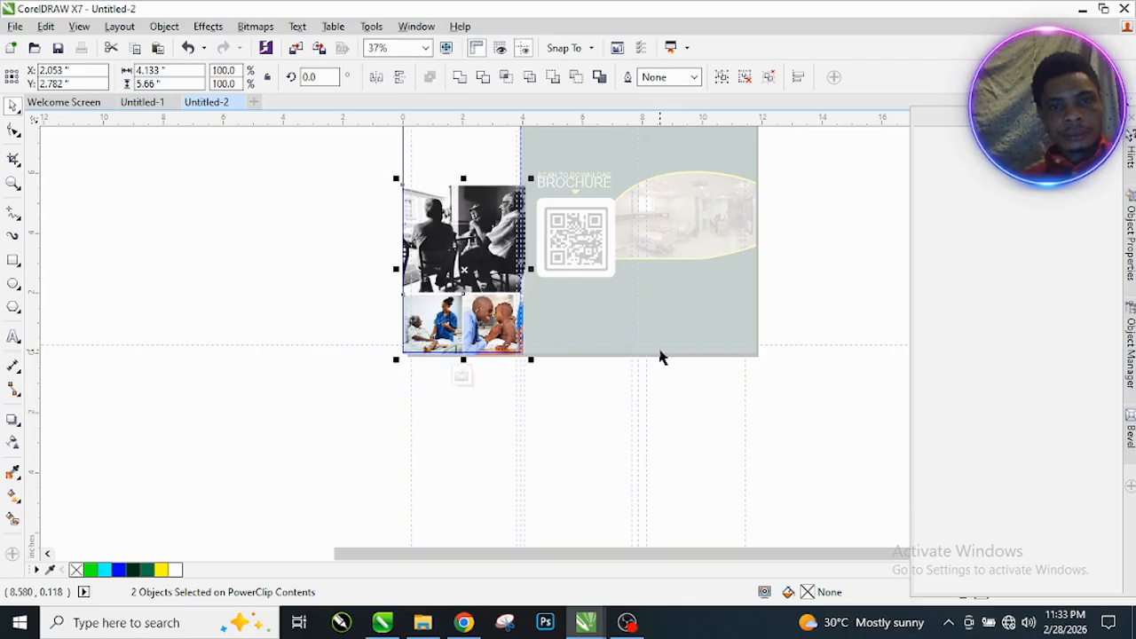
pyautogui.click(461, 377)
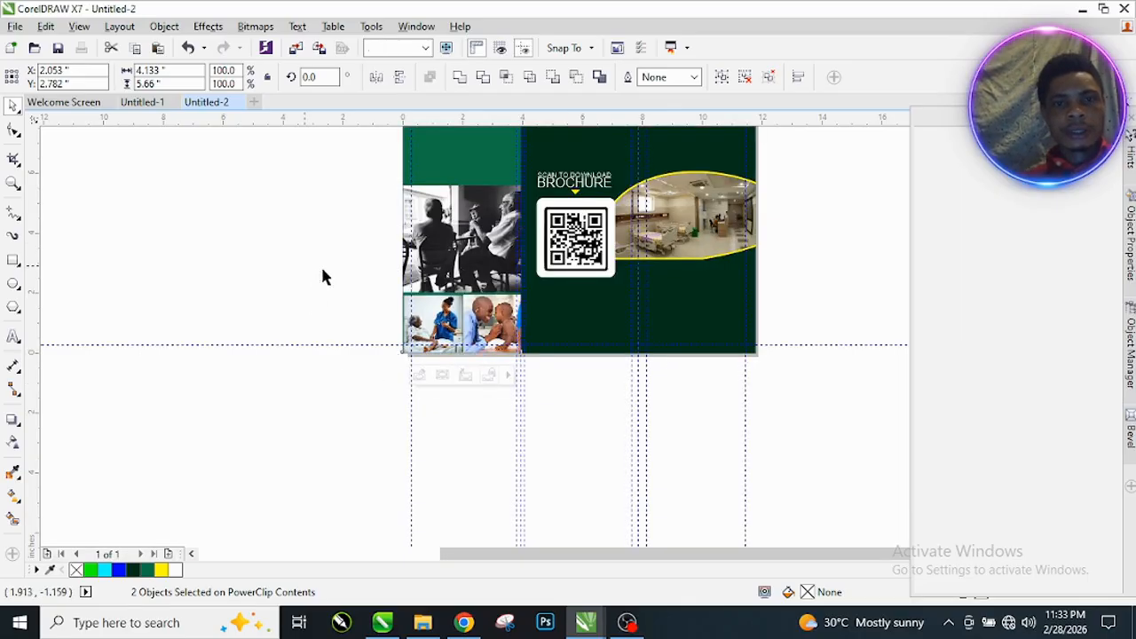
# Step: Copy the yellow Senior Day Activities, Dementia Day and Immunization Day labels from the reference design onto the matching left-panel photos
pyautogui.scroll(-3, 385, 393)
pyautogui.scroll(1, 443, 320)
pyautogui.click(419, 332)
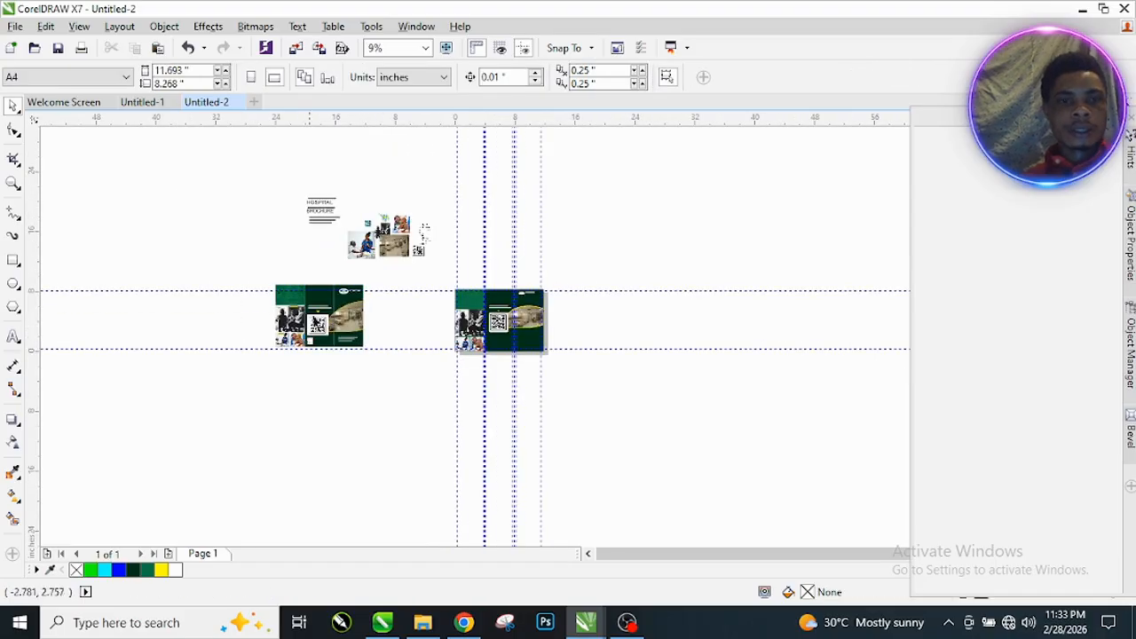
pyautogui.scroll(1, 318, 316)
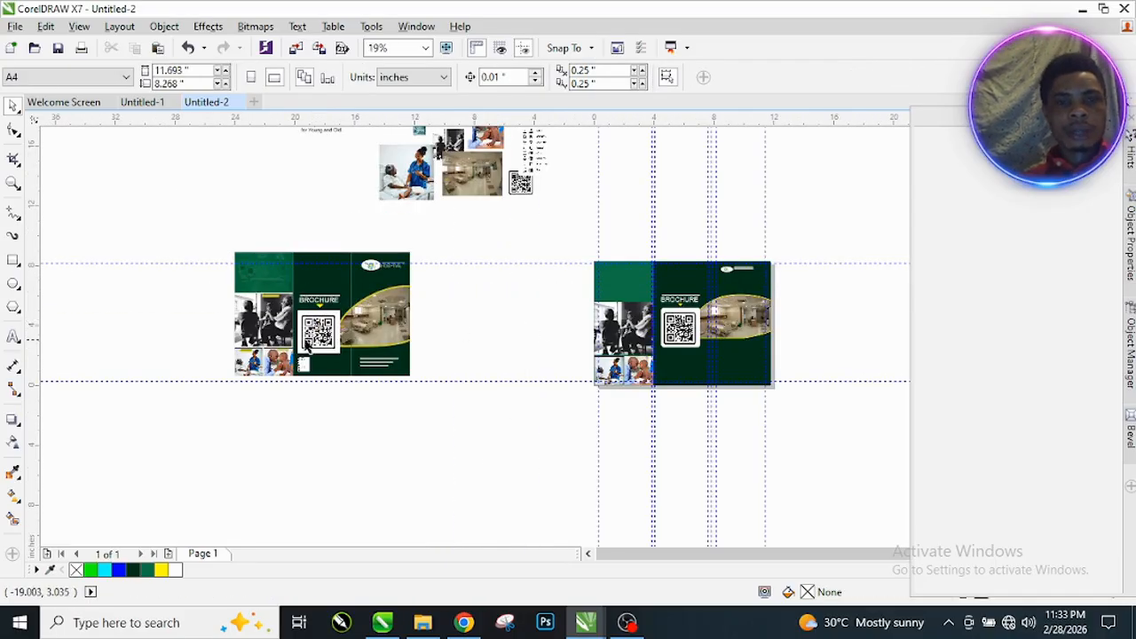
pyautogui.scroll(3, 292, 333)
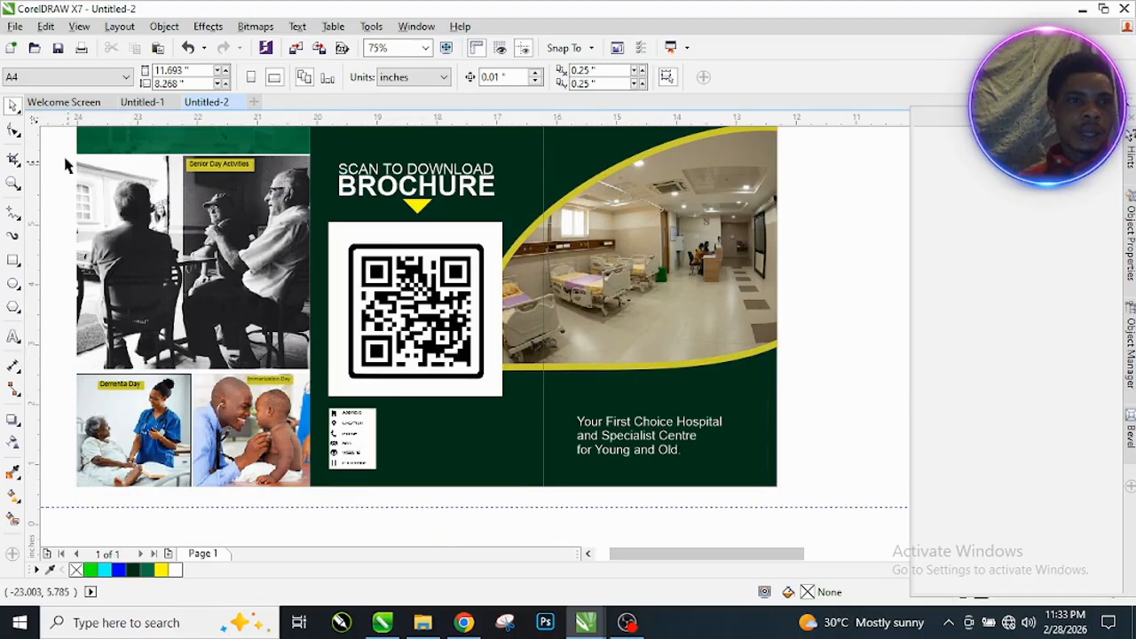
pyautogui.moveTo(58, 140); pyautogui.dragTo(308, 404)
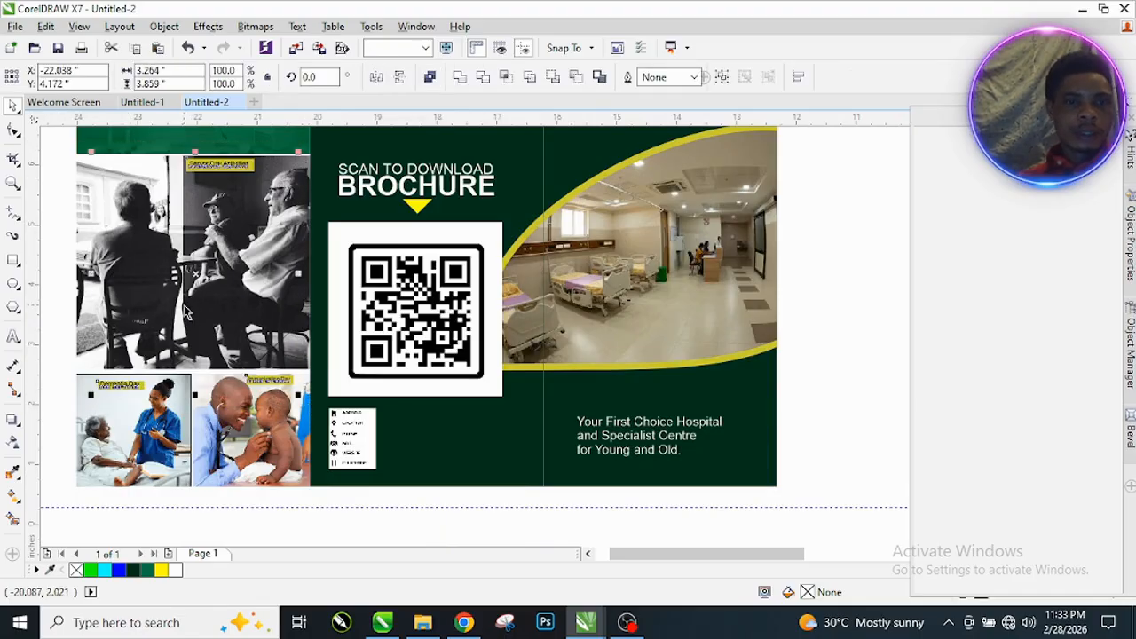
pyautogui.scroll(-2, 185, 305)
pyautogui.moveTo(197, 288); pyautogui.dragTo(558, 298)
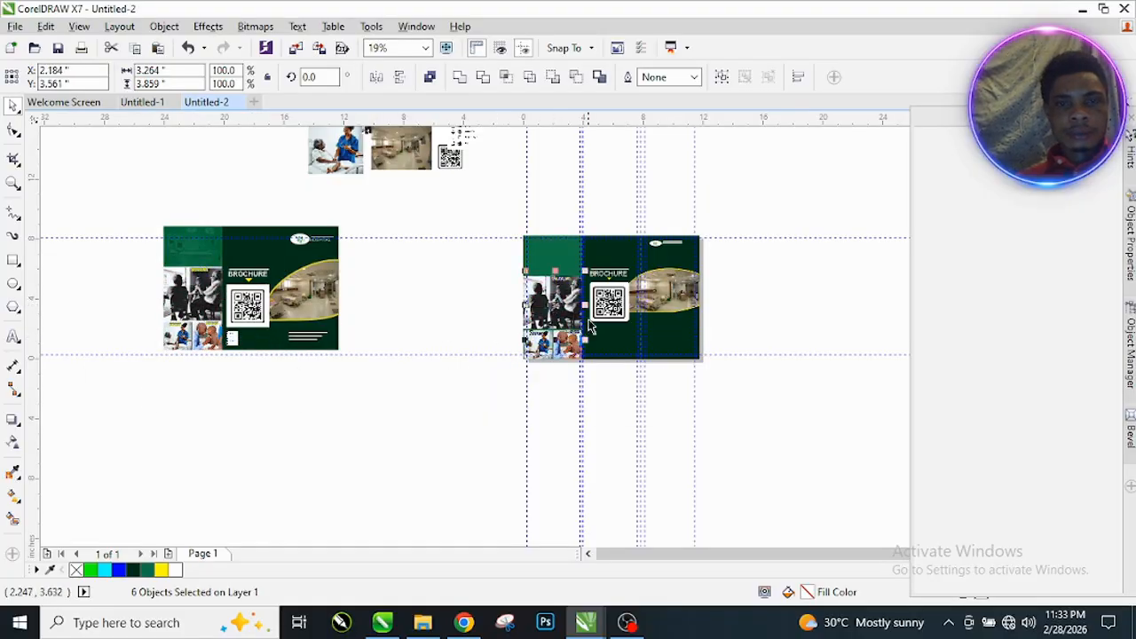
# Step: Nudge the copied photo labels about 0.05 in left and 0.02 in up to X 2.134, Y 3.581 in
pyautogui.scroll(2, 584, 319)
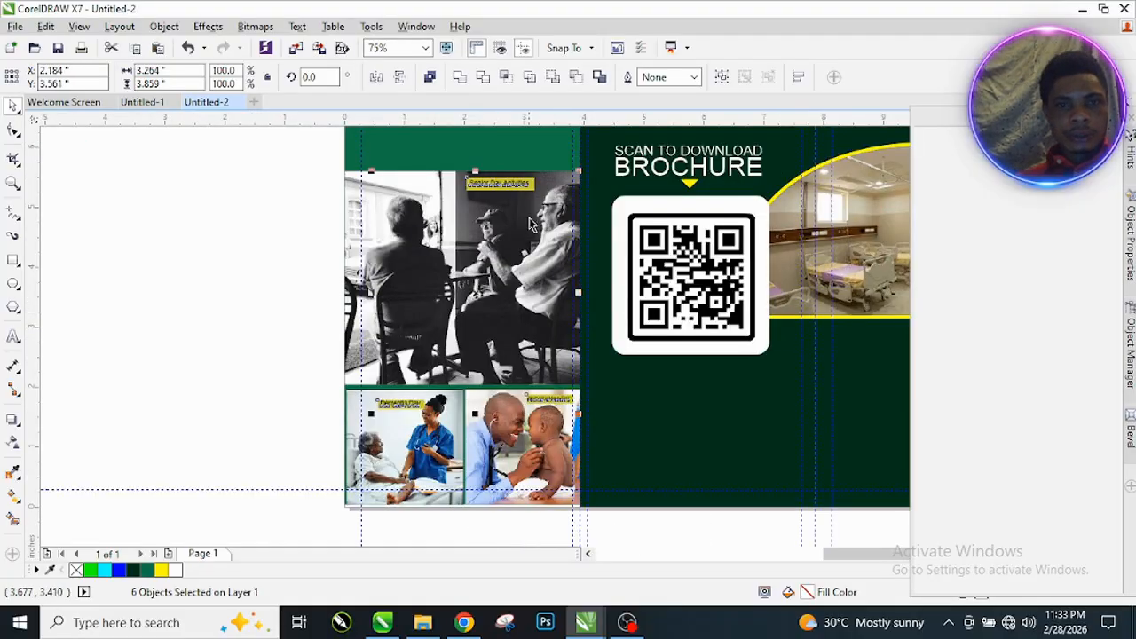
pyautogui.scroll(2, 536, 211)
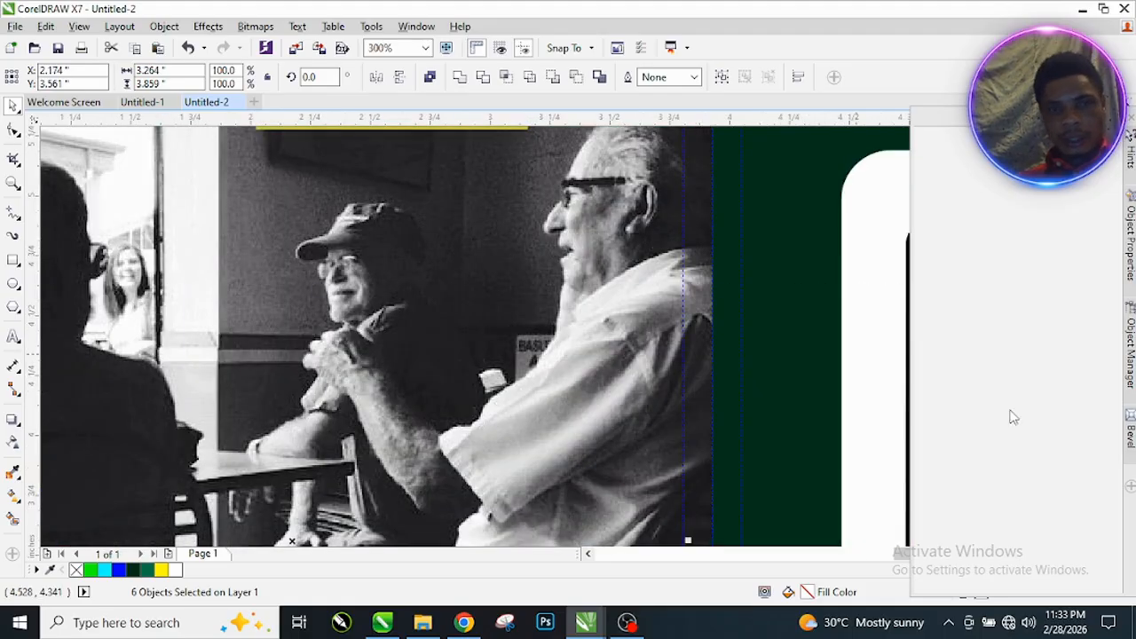
pyautogui.press('Up')
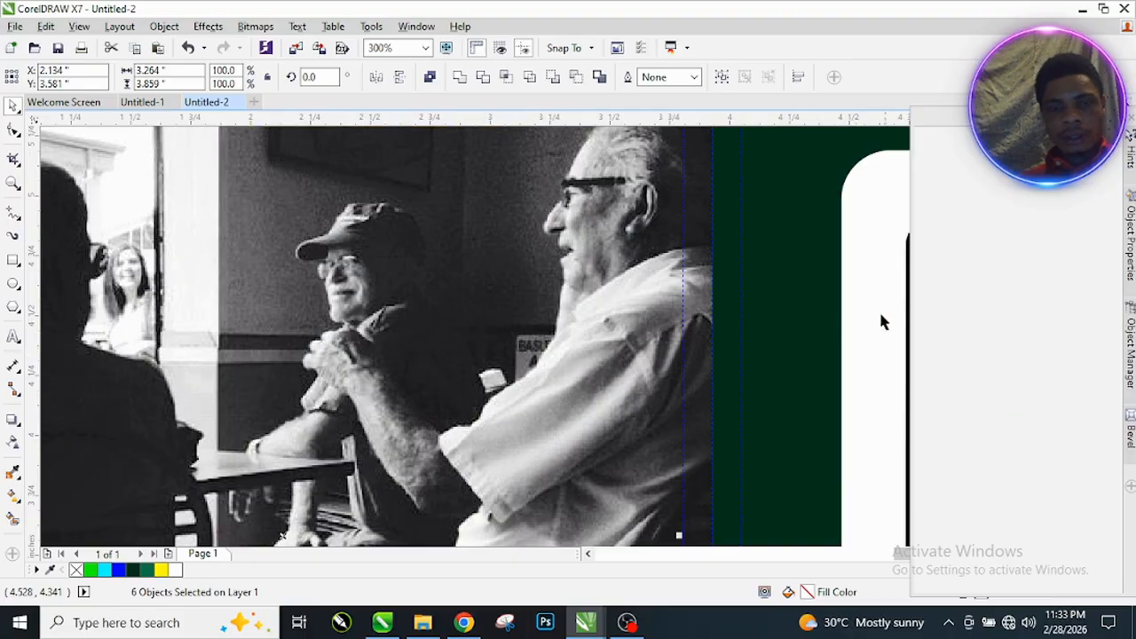
# Step: Examine the placement of the three yellow photo labels up close and compare the whole page with the reference design
pyautogui.scroll(-2, 535, 329)
pyautogui.scroll(1, 552, 457)
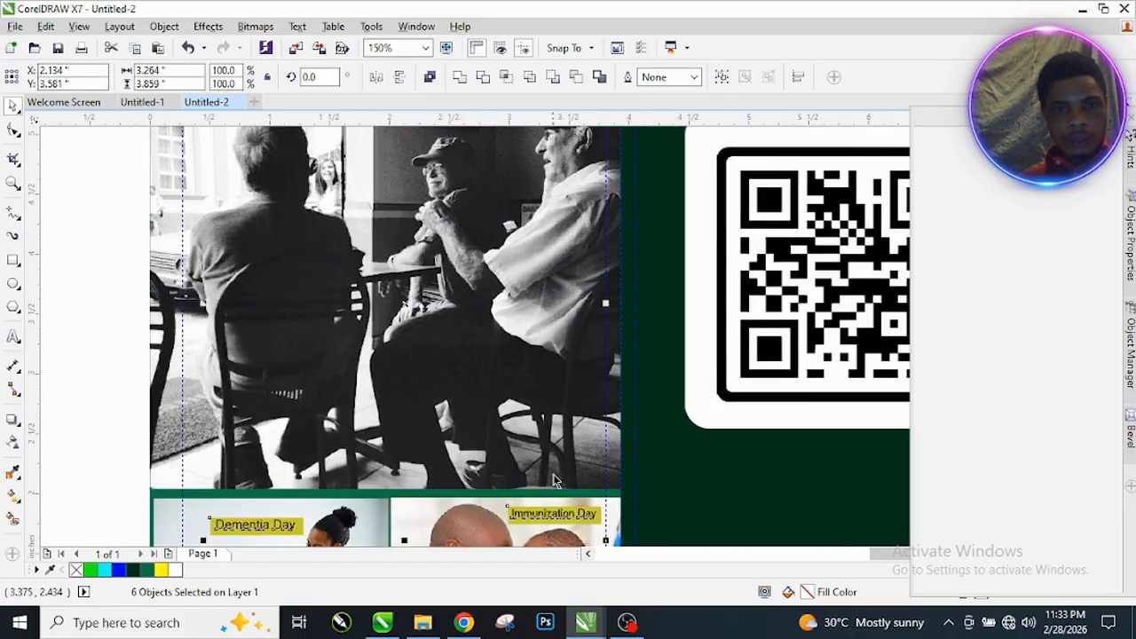
pyautogui.scroll(2, 521, 519)
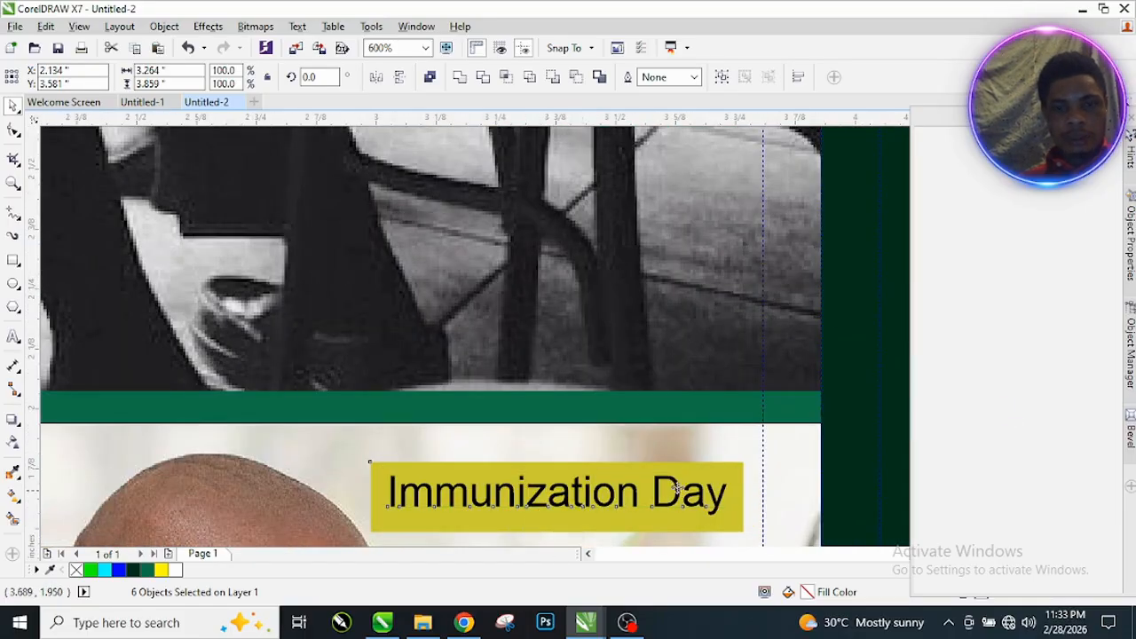
pyautogui.scroll(-4, 661, 491)
pyautogui.scroll(1, 583, 508)
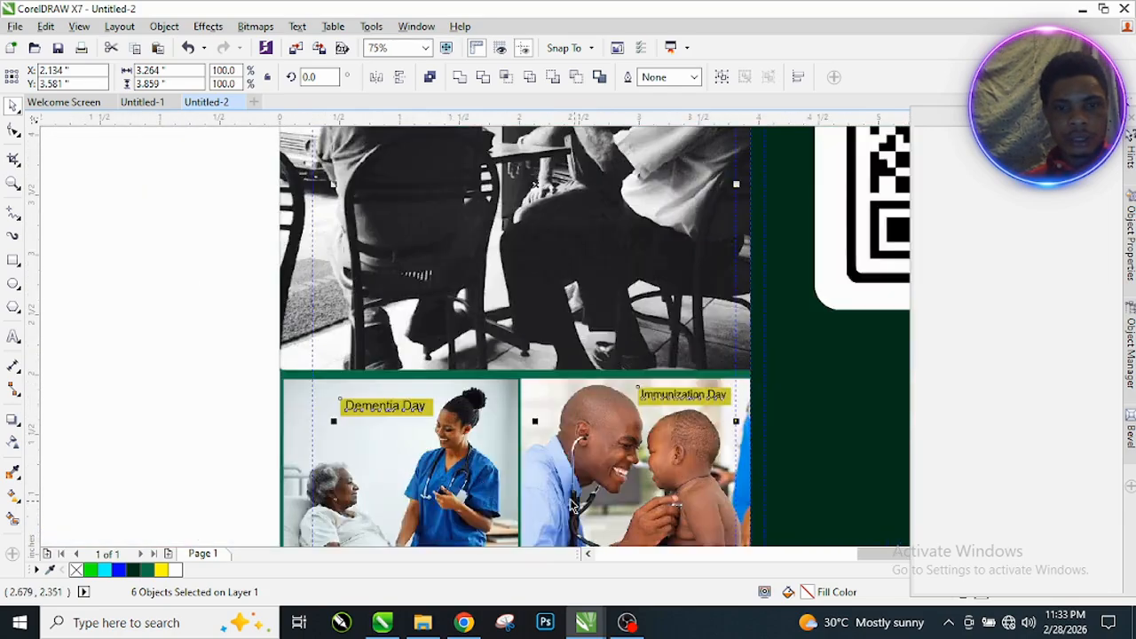
pyautogui.scroll(3, 302, 441)
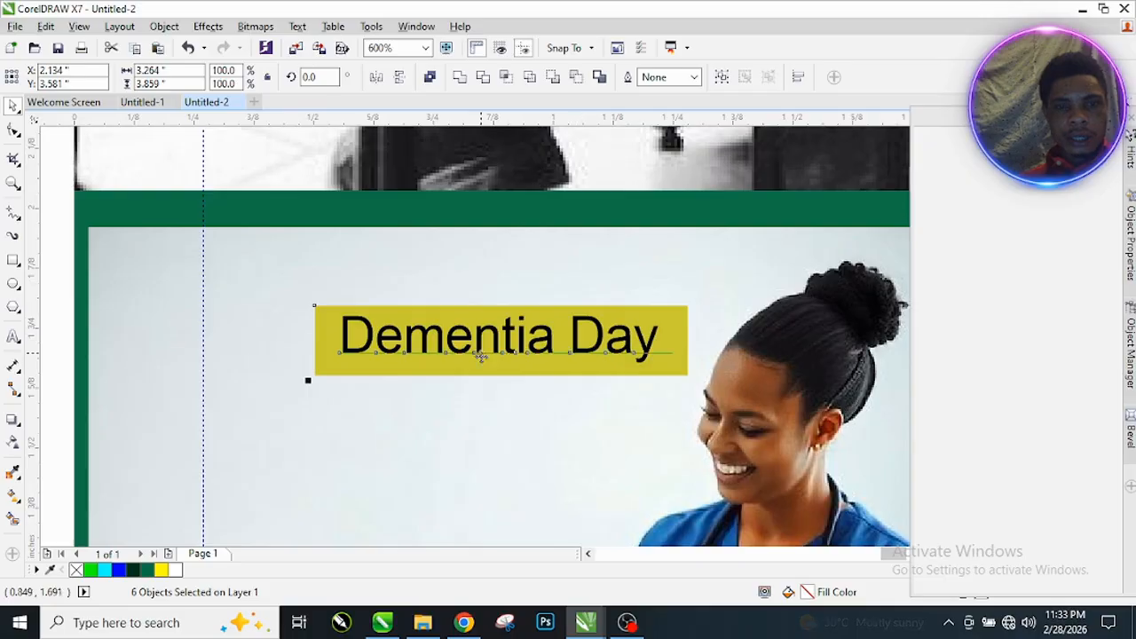
pyautogui.scroll(-5, 511, 359)
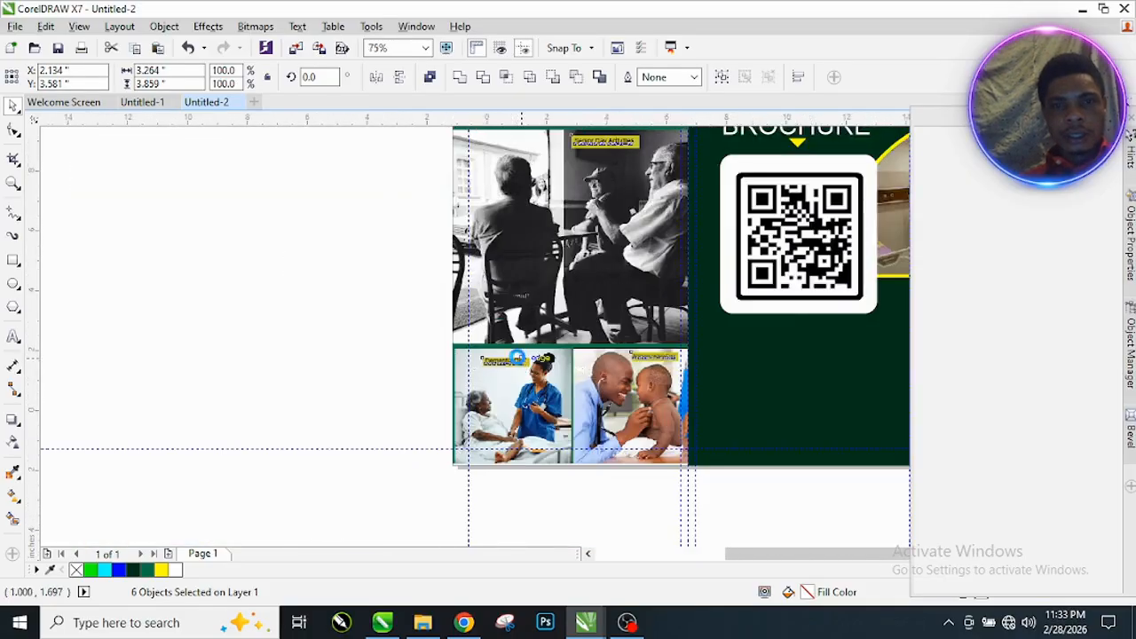
pyautogui.scroll(4, 529, 315)
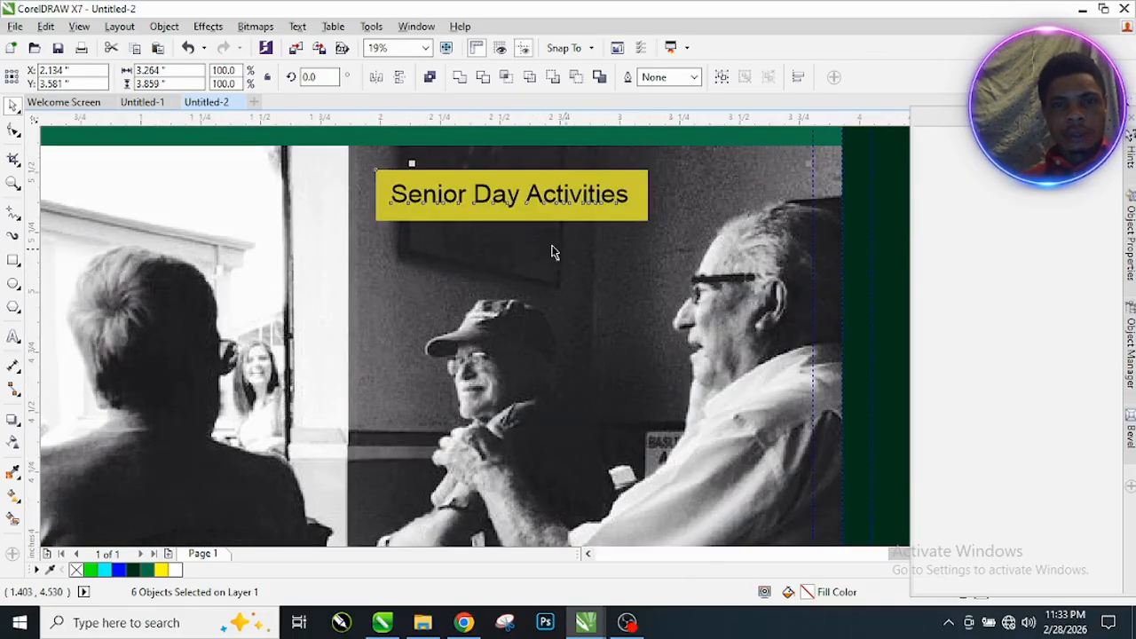
pyautogui.scroll(-5, 484, 236)
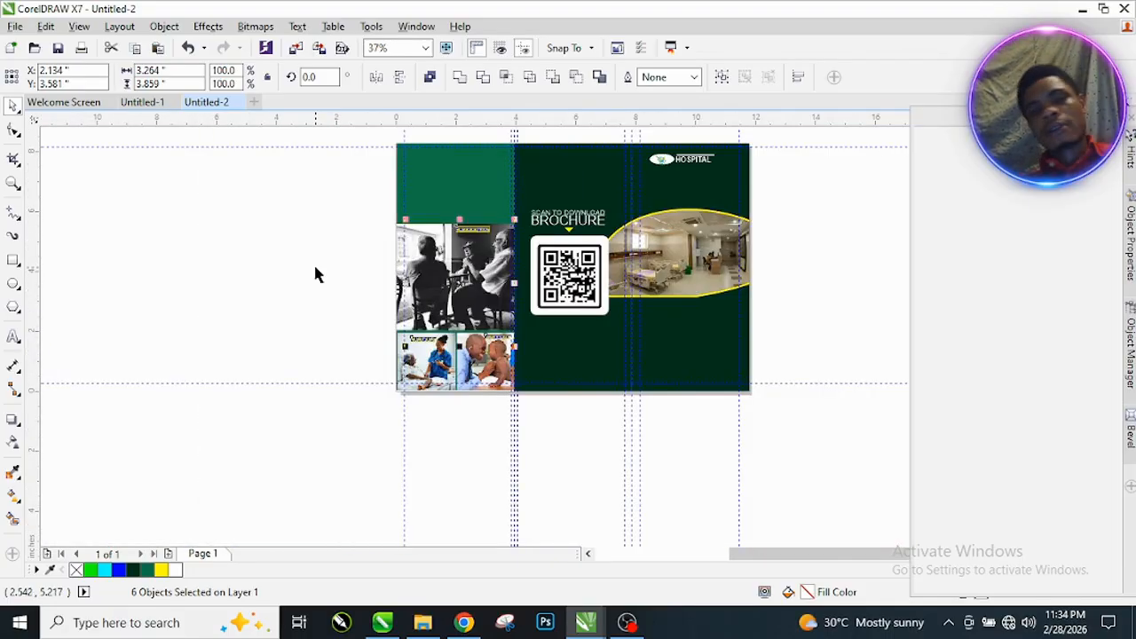
pyautogui.click(324, 278)
pyautogui.scroll(2, 526, 235)
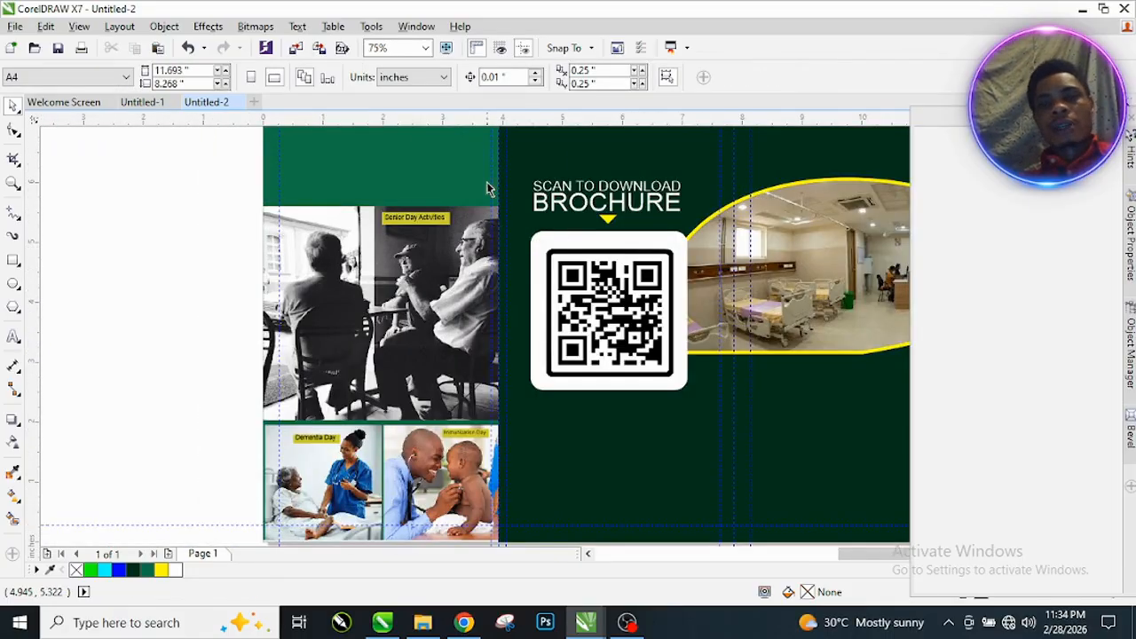
pyautogui.scroll(-2, 341, 277)
pyautogui.scroll(-3, 429, 208)
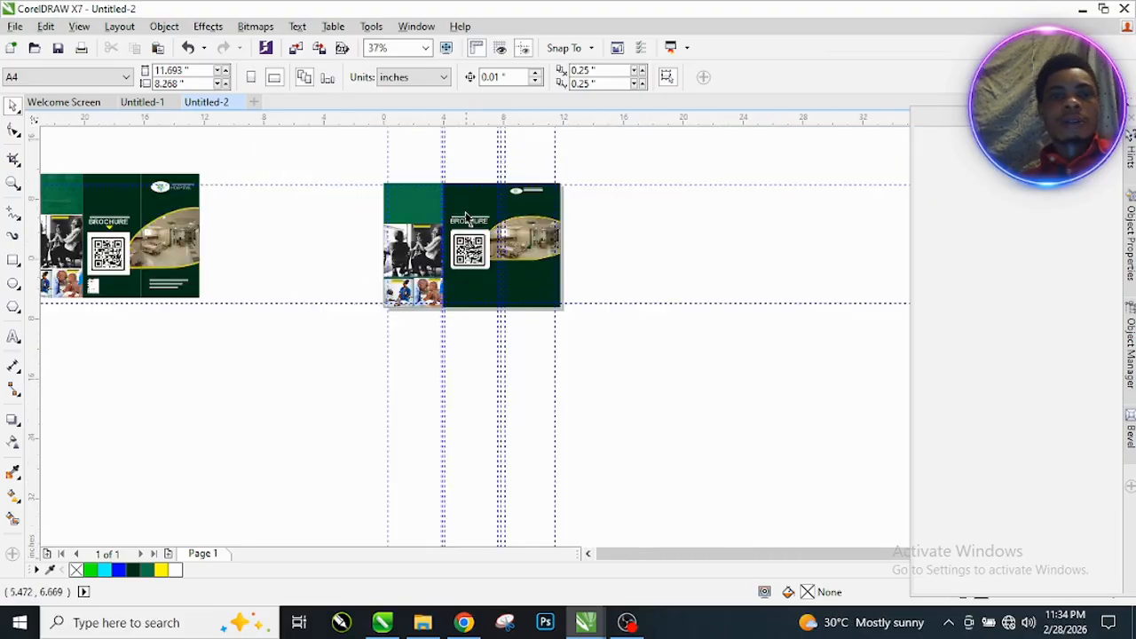
# Step: Copy the white "Your First Choice Hospital and Specialist Centre for Young and Old." text from the reference design onto the brochure page
pyautogui.scroll(1, 407, 188)
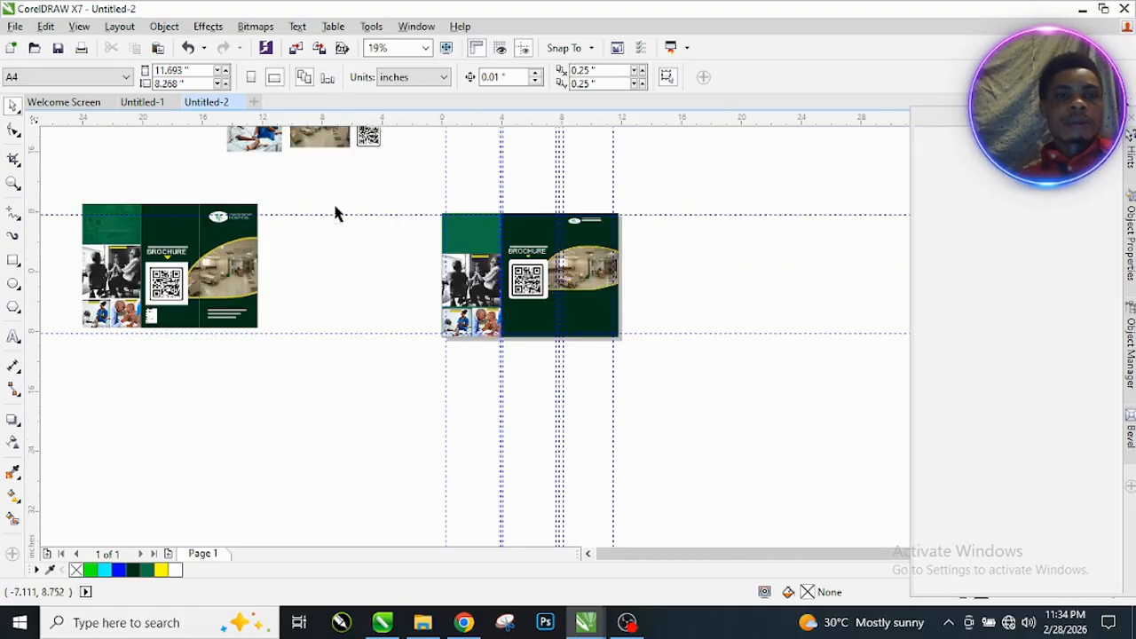
pyautogui.scroll(-1, 336, 211)
pyautogui.scroll(1, 375, 184)
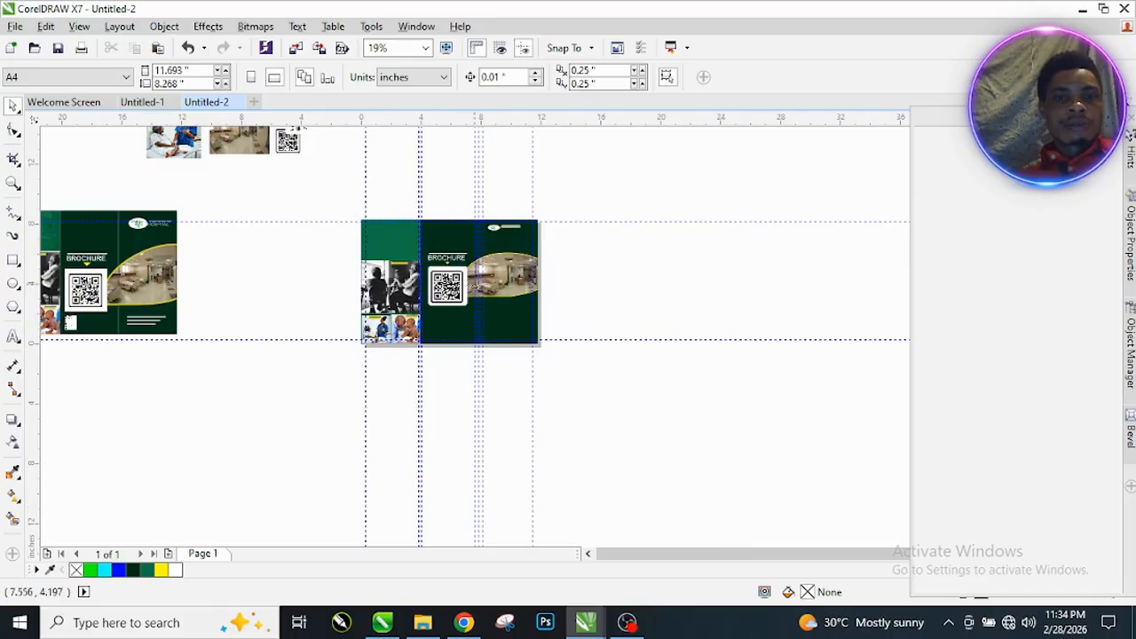
pyautogui.scroll(2, 119, 329)
pyautogui.click(195, 309)
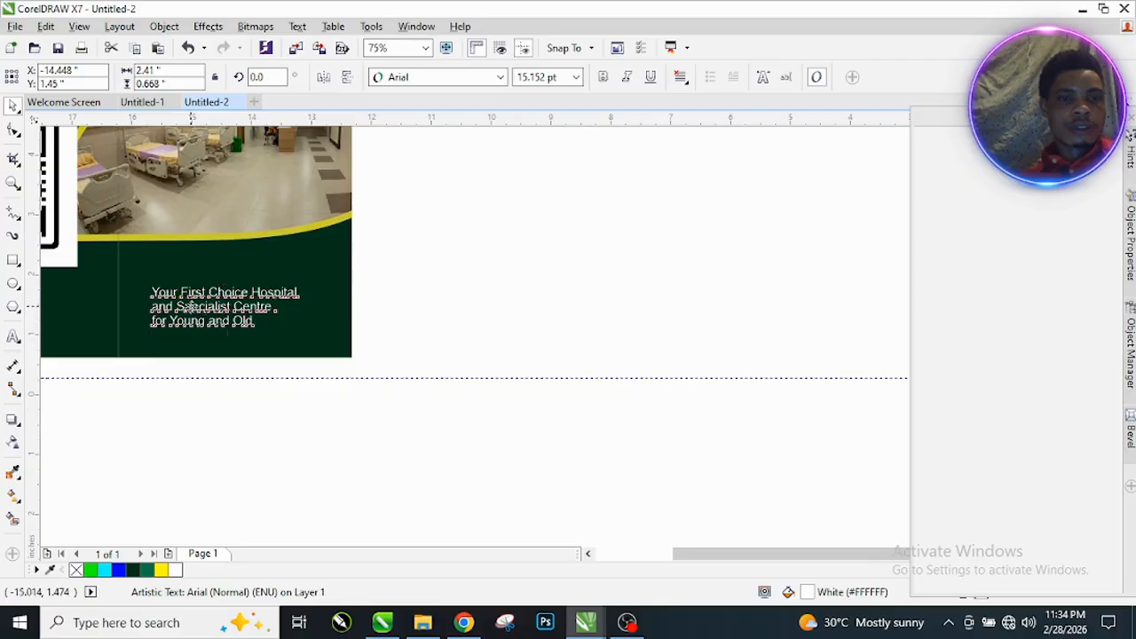
pyautogui.scroll(-1, 186, 303)
pyautogui.moveTo(206, 306); pyautogui.dragTo(822, 323)
pyautogui.rightClick(821, 323)
# Step: Move the copied tagline to the lower part of the right panel, at about X 9.951, Y 1.412 in
pyautogui.scroll(-1, 414, 285)
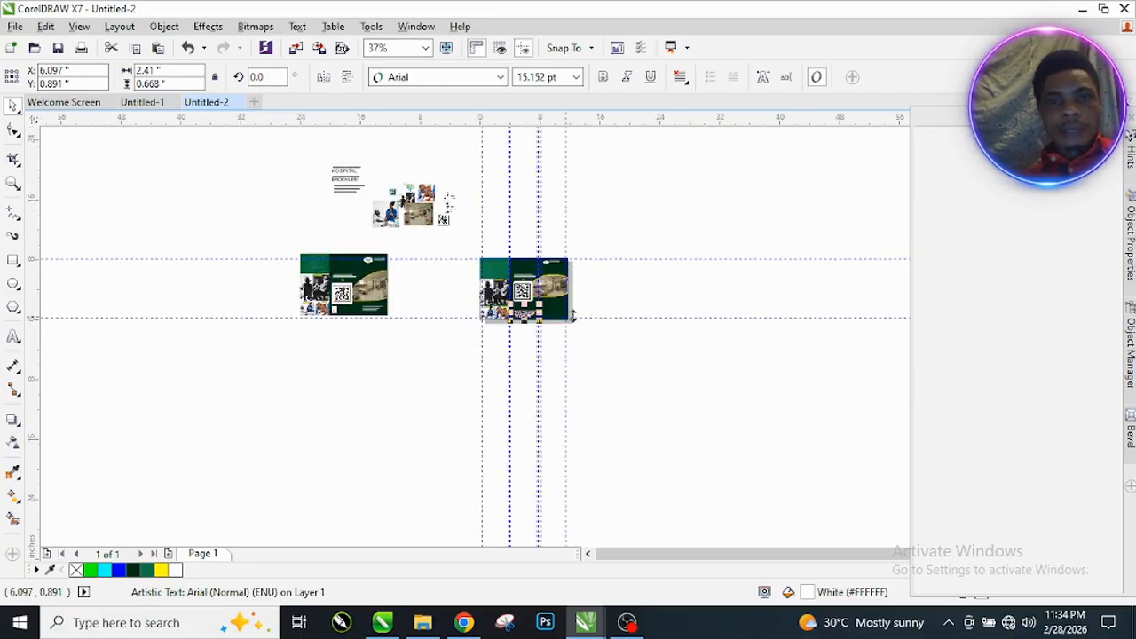
pyautogui.scroll(2, 550, 314)
pyautogui.moveTo(384, 307); pyautogui.dragTo(462, 237)
pyautogui.scroll(2, 501, 303)
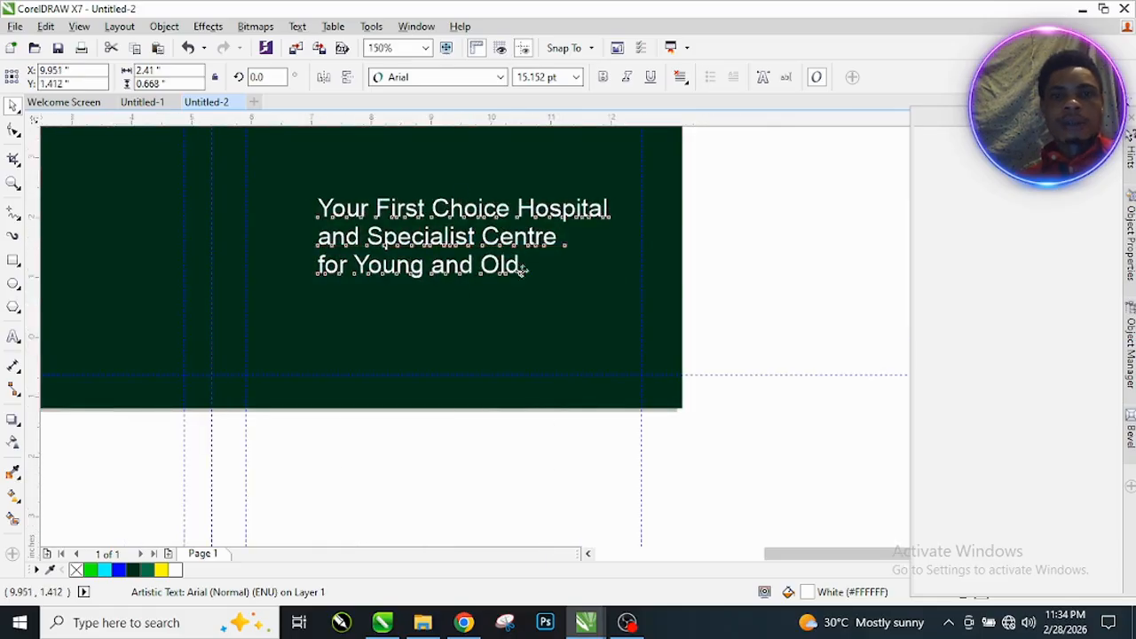
pyautogui.scroll(-2, 513, 266)
pyautogui.click(646, 226)
# Step: Copy the white contact-icon list from the reference design to below the QR code, placing it at about X 4.997, Y 1.353 in
pyautogui.scroll(-1, 451, 318)
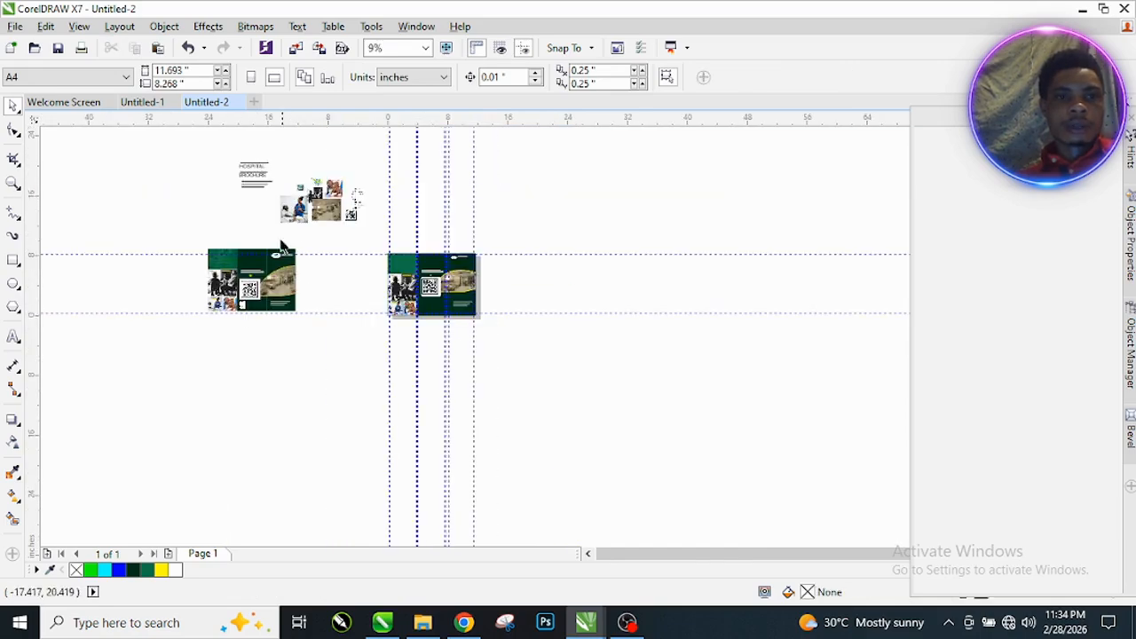
pyautogui.scroll(2, 257, 280)
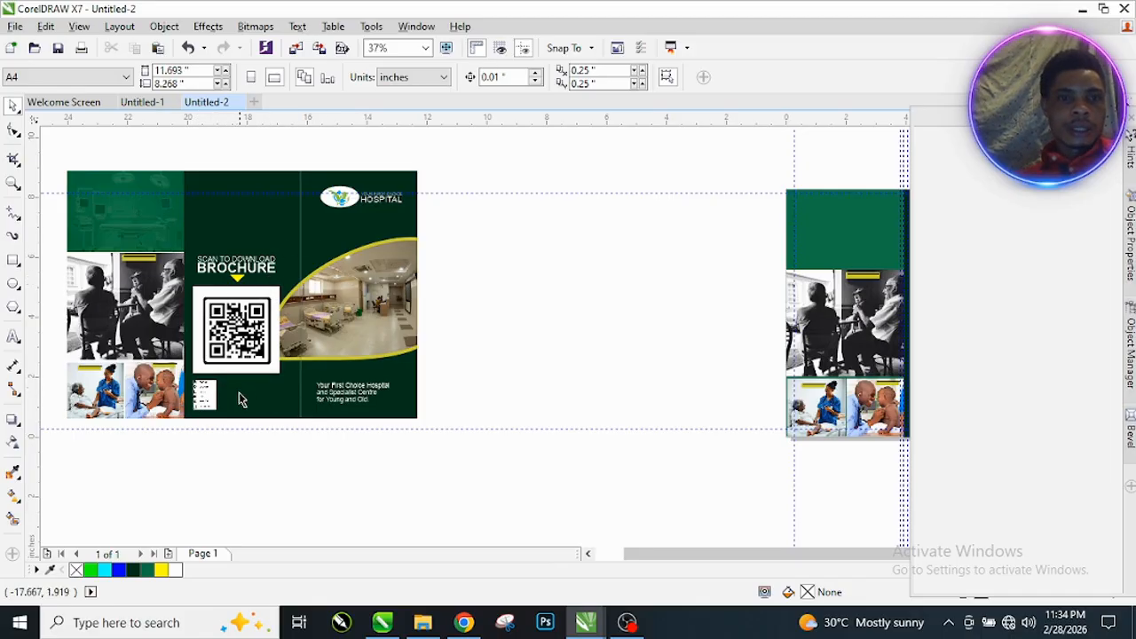
pyautogui.click(207, 404)
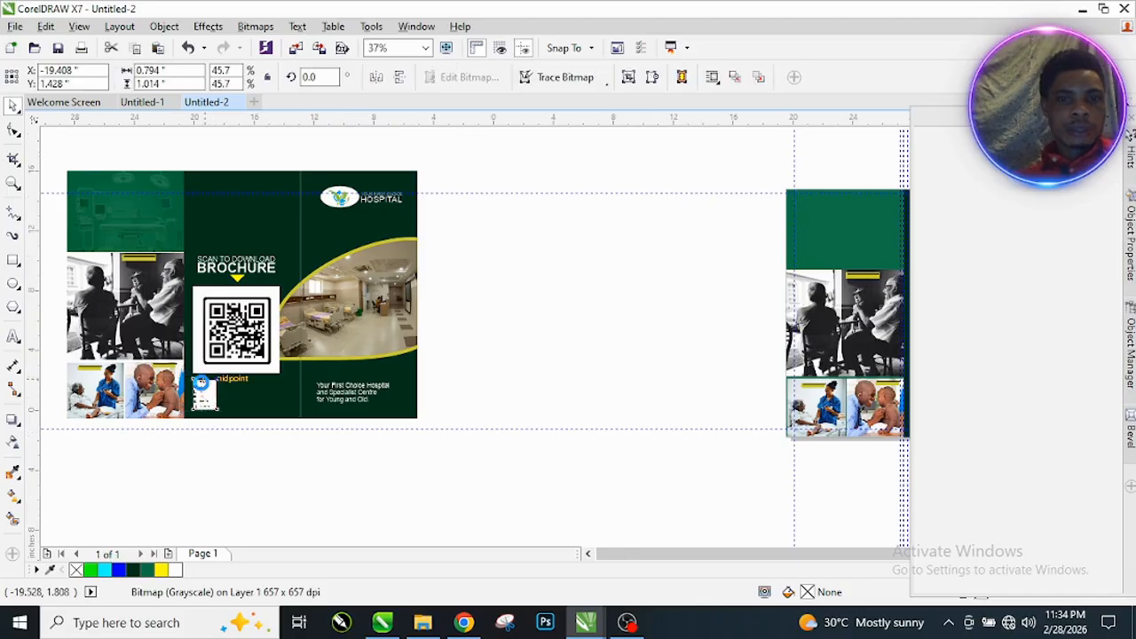
pyautogui.scroll(-1, 213, 401)
pyautogui.moveTo(206, 392); pyautogui.dragTo(576, 418)
pyautogui.scroll(6, 576, 418)
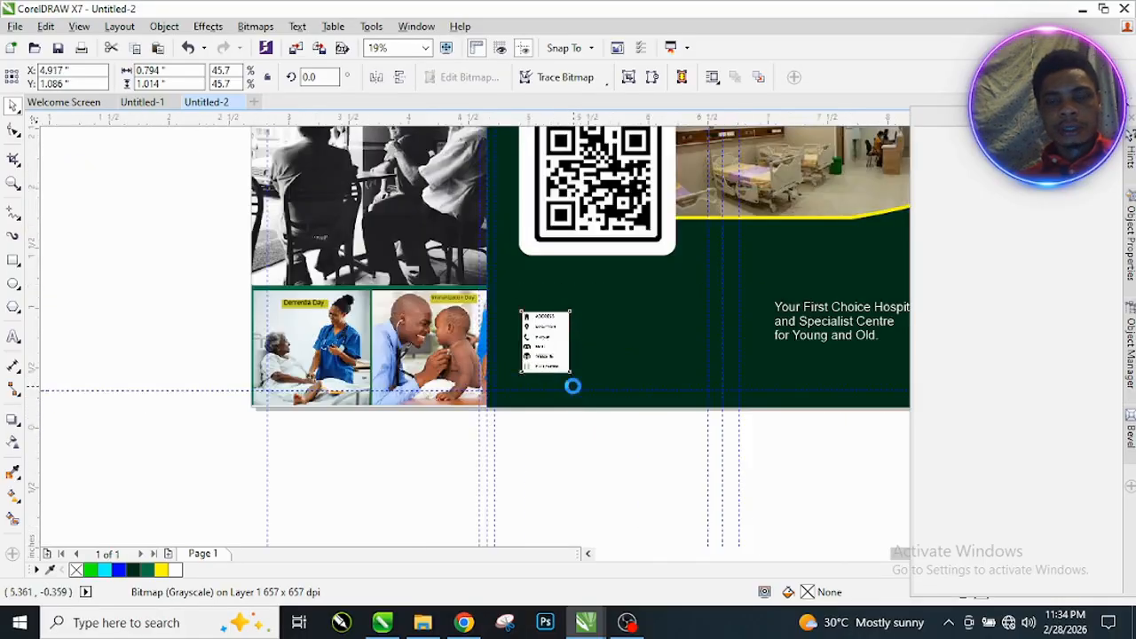
pyautogui.scroll(-2, 512, 293)
pyautogui.scroll(1, 506, 269)
pyautogui.moveTo(503, 278); pyautogui.dragTo(513, 246)
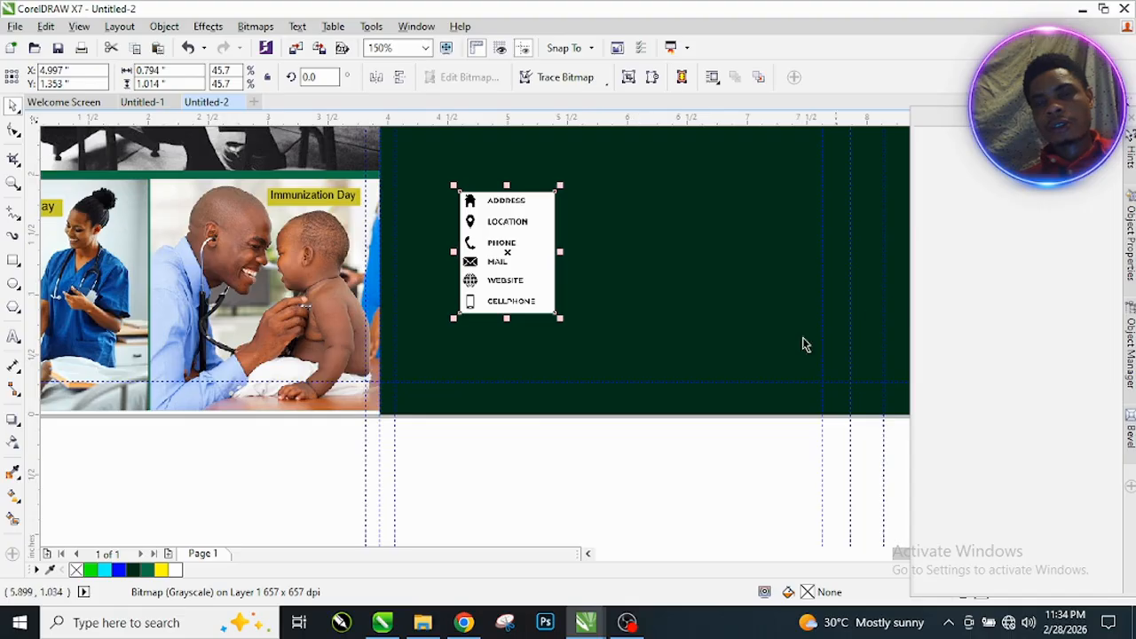
# Step: Bring the teal operating-room photo from the loose source images onto the green area above the Senior Day Activities photo
pyautogui.scroll(-3, 459, 434)
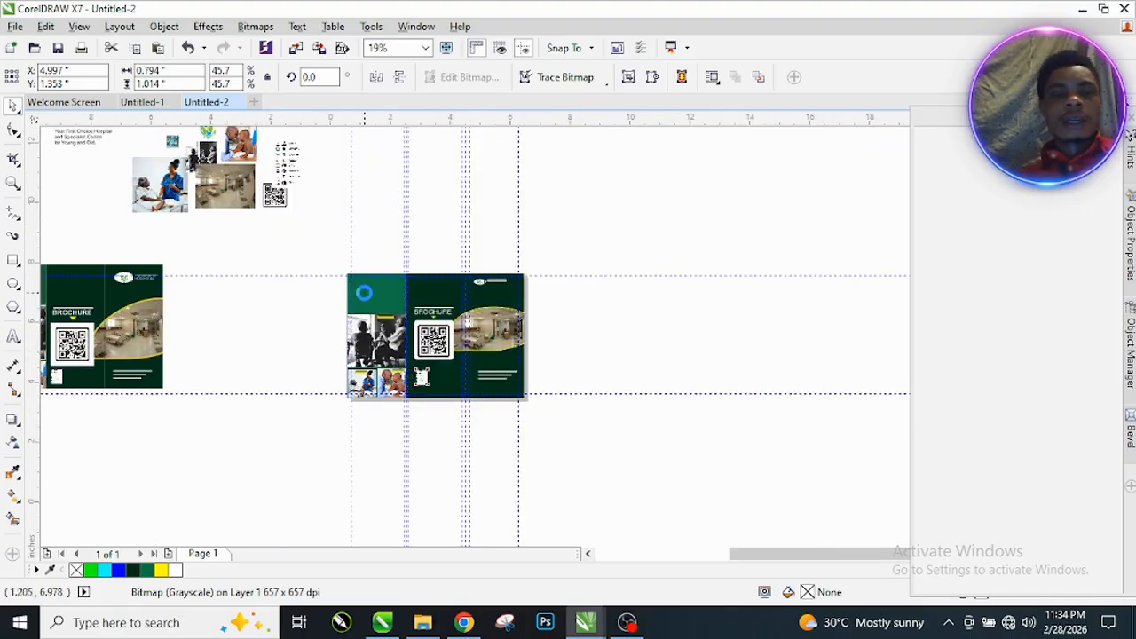
pyautogui.scroll(1, 368, 293)
pyautogui.scroll(-1, 430, 306)
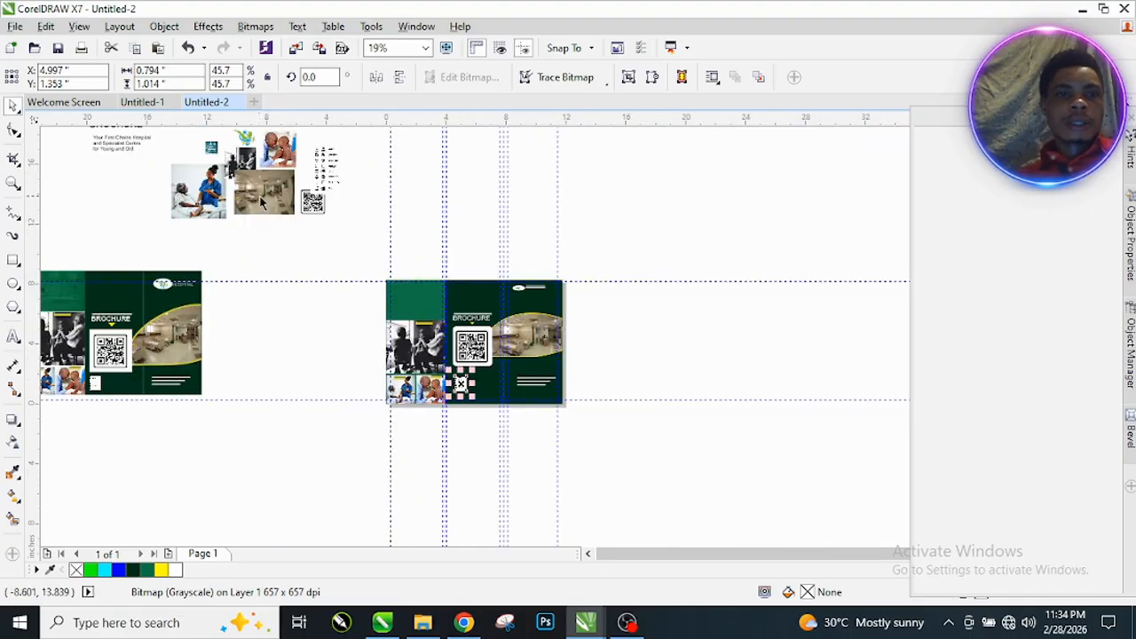
pyautogui.scroll(-1, 262, 203)
pyautogui.scroll(2, 256, 186)
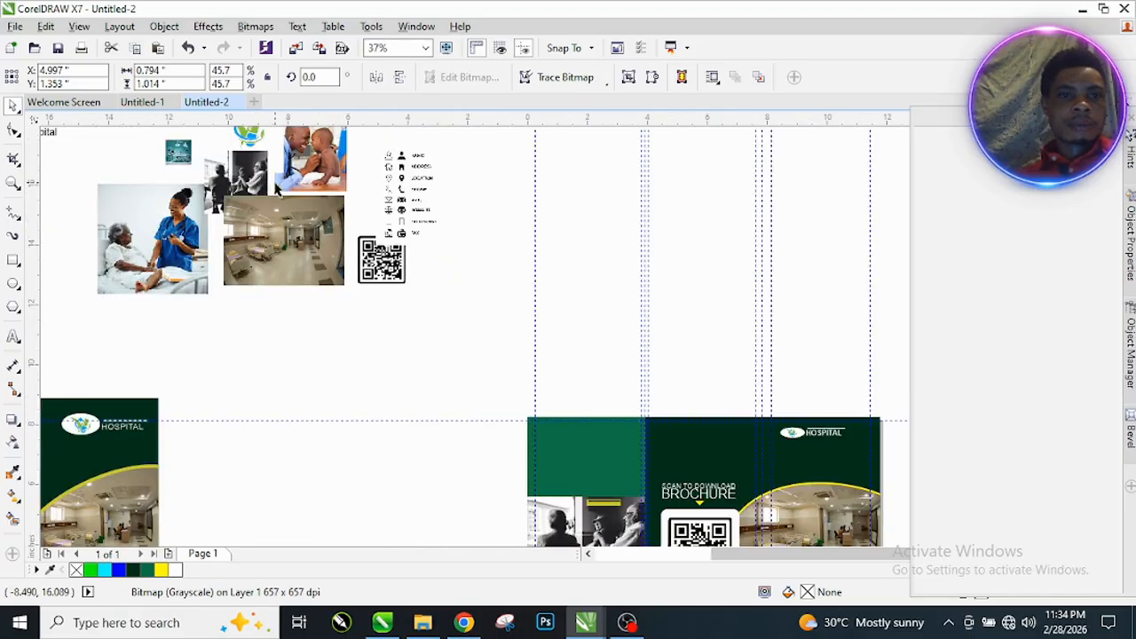
pyautogui.scroll(-1, 315, 222)
pyautogui.moveTo(251, 197); pyautogui.dragTo(450, 348)
pyautogui.scroll(1, 450, 350)
pyautogui.scroll(3, 462, 338)
pyautogui.scroll(-2, 523, 303)
pyautogui.moveTo(510, 286); pyautogui.dragTo(567, 234)
# Step: Align the operating-room photo with the page's left edge and enlarge it to about 4.181 in square, centred at X 2.024, Y 7.659 in
pyautogui.moveTo(562, 387); pyautogui.dragTo(508, 380)
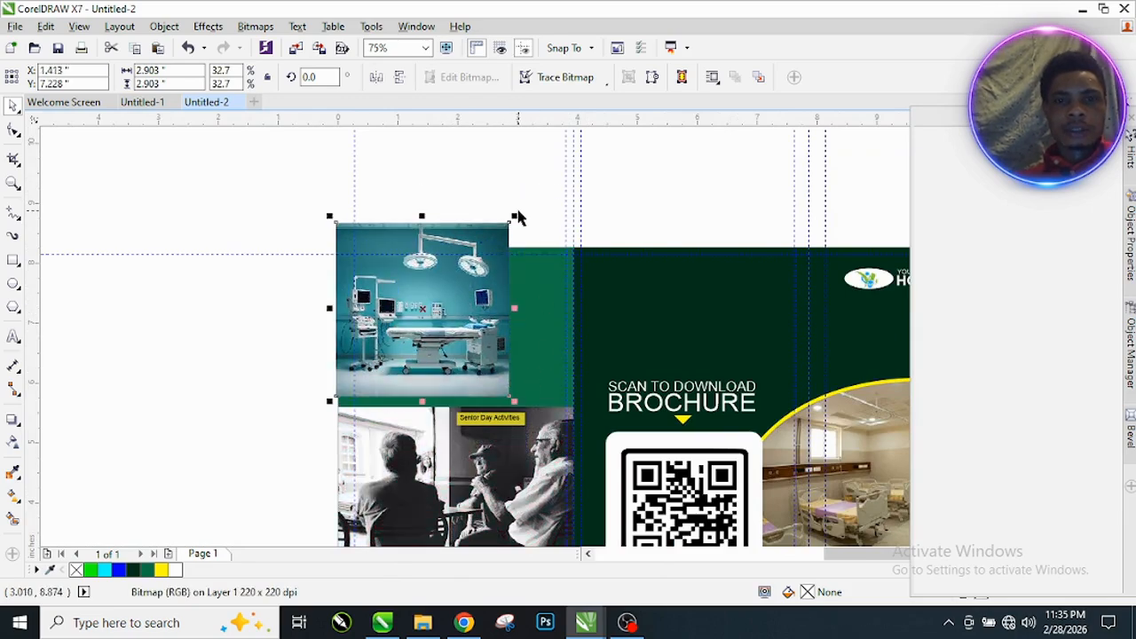
pyautogui.moveTo(516, 216); pyautogui.dragTo(593, 142)
pyautogui.moveTo(490, 214); pyautogui.dragTo(489, 226)
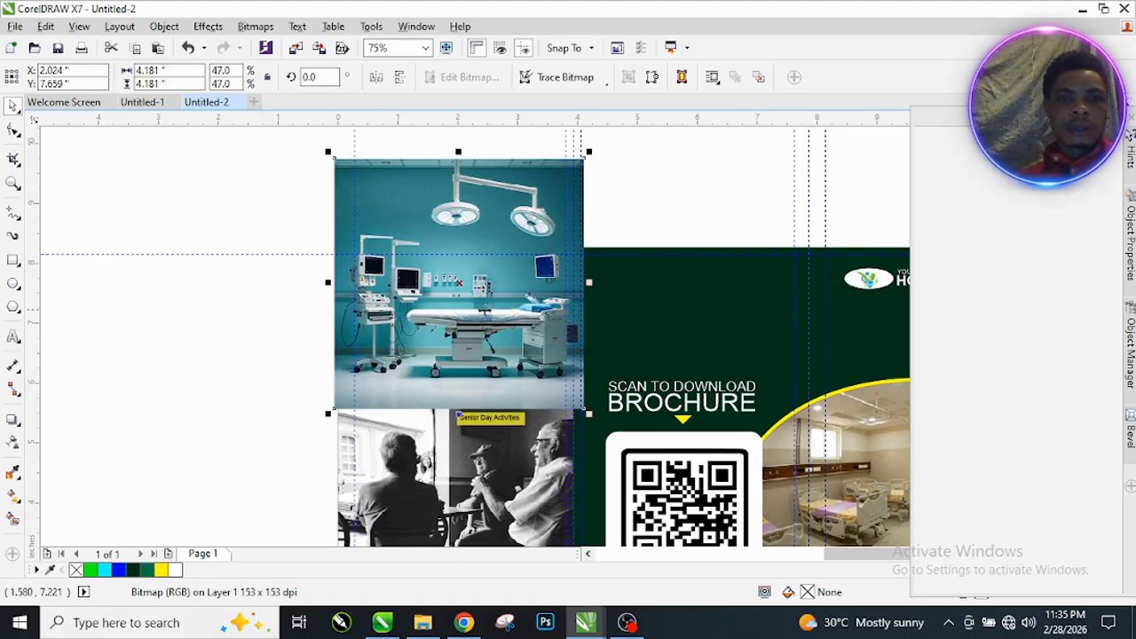
# Step: Apply a uniform transparency of 80 to the operating-room photo
pyautogui.click(14, 444)
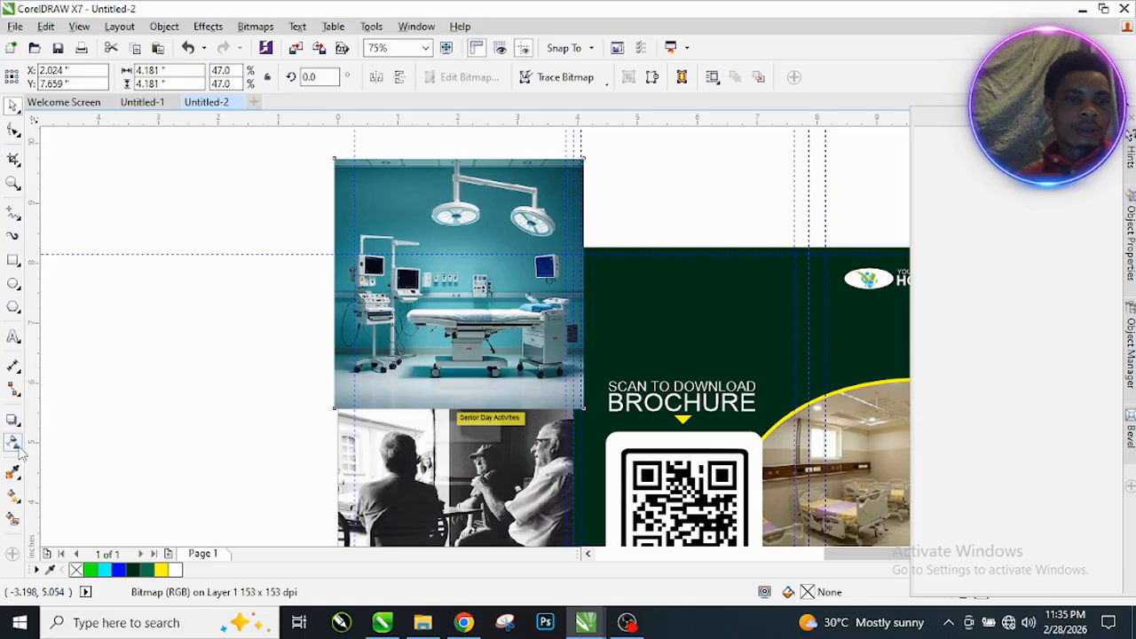
pyautogui.click(444, 434)
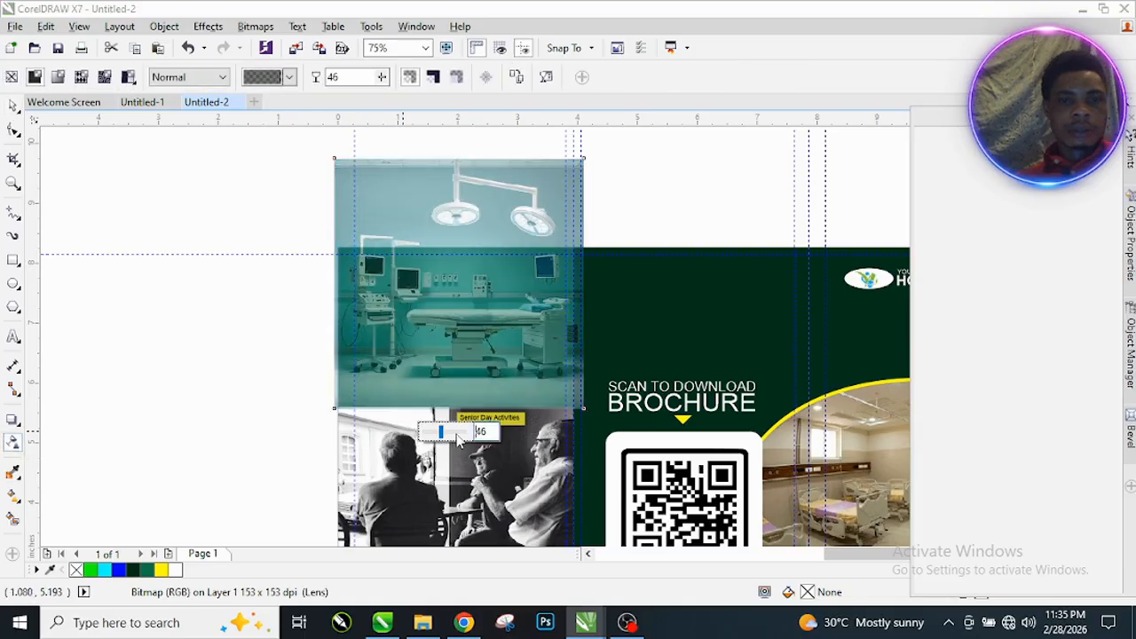
pyautogui.moveTo(453, 433); pyautogui.dragTo(453, 432)
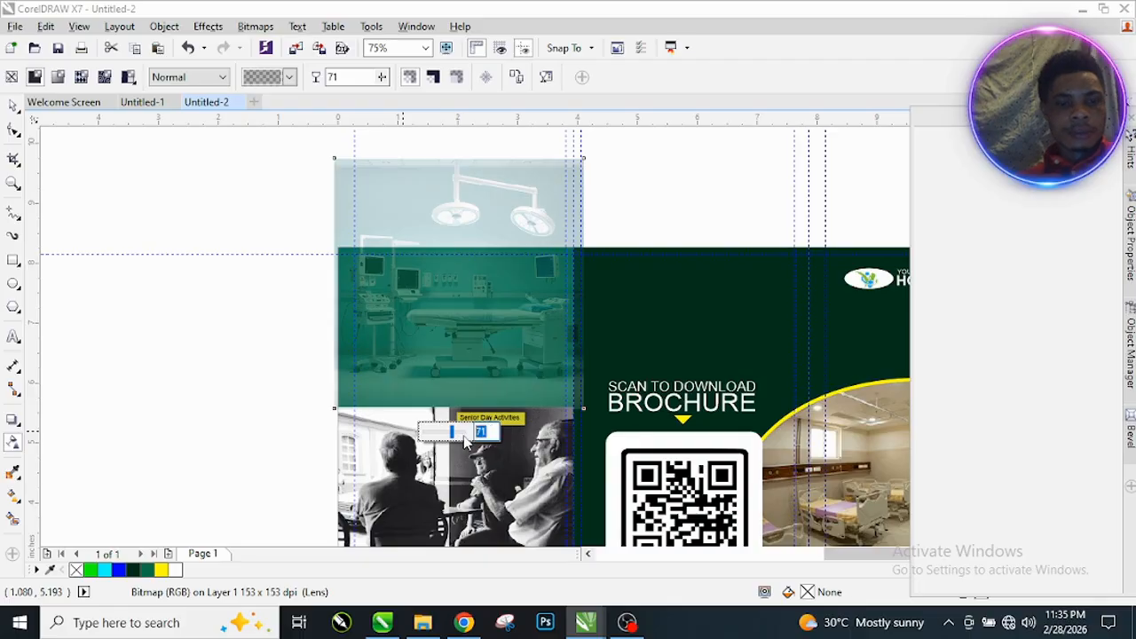
pyautogui.write('80')
pyautogui.press('Return')
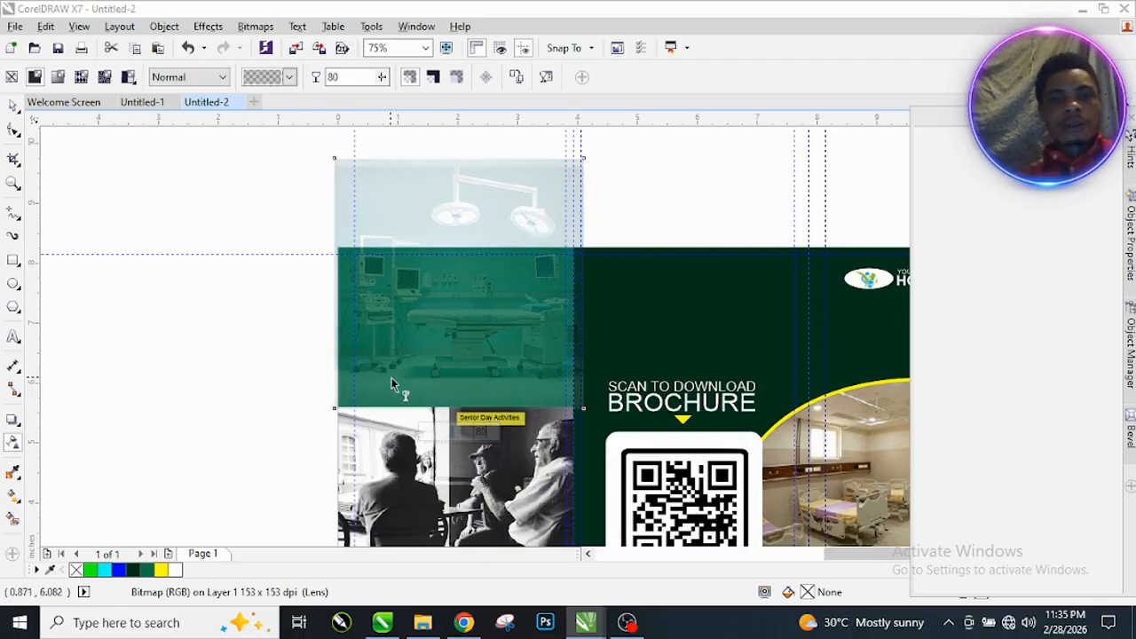
pyautogui.click(145, 229)
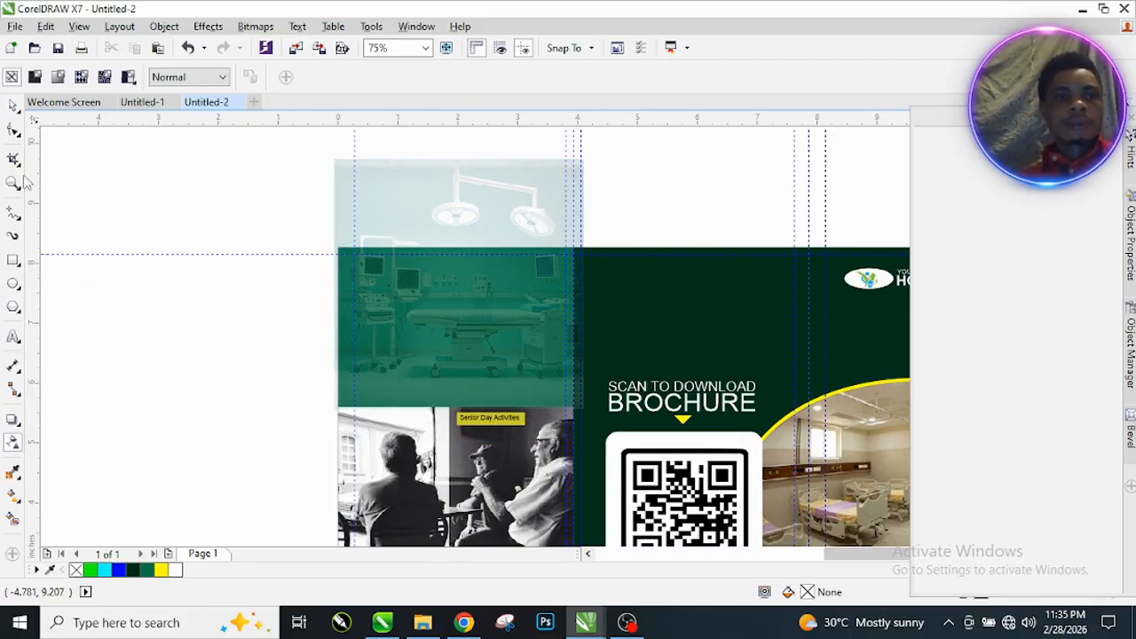
pyautogui.click(13, 104)
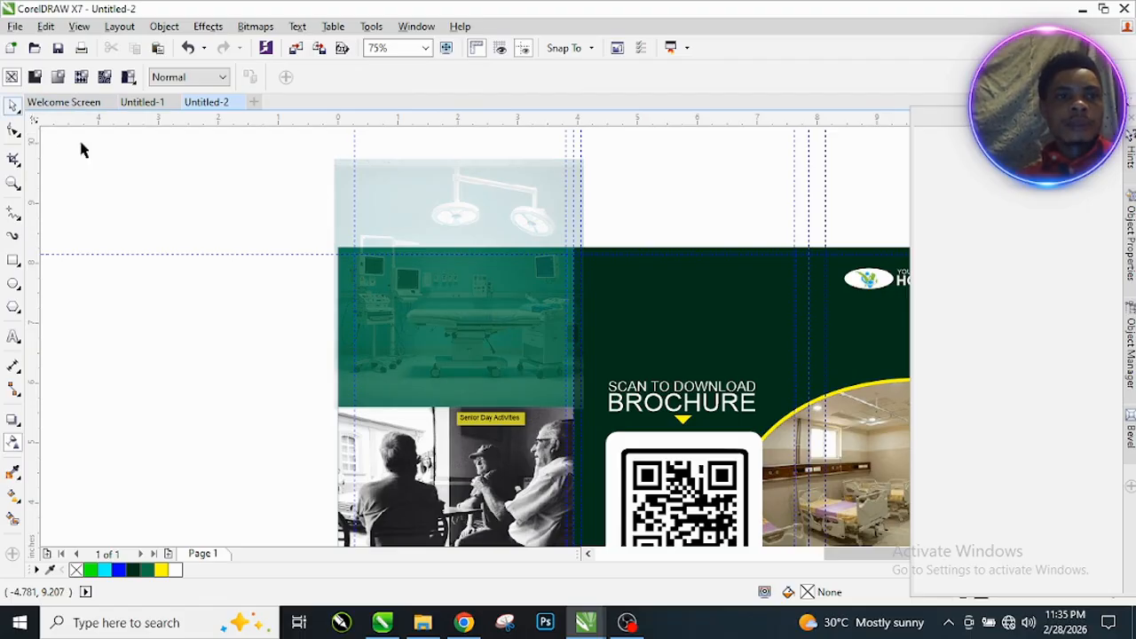
# Step: Raise the transparent operating-room photo to Y 8.214 in and try to PowerClip it inside the green left-panel rectangle
pyautogui.click(466, 175)
pyautogui.moveTo(466, 175); pyautogui.dragTo(466, 153)
pyautogui.scroll(1, 462, 186)
pyautogui.rightClick(462, 186)
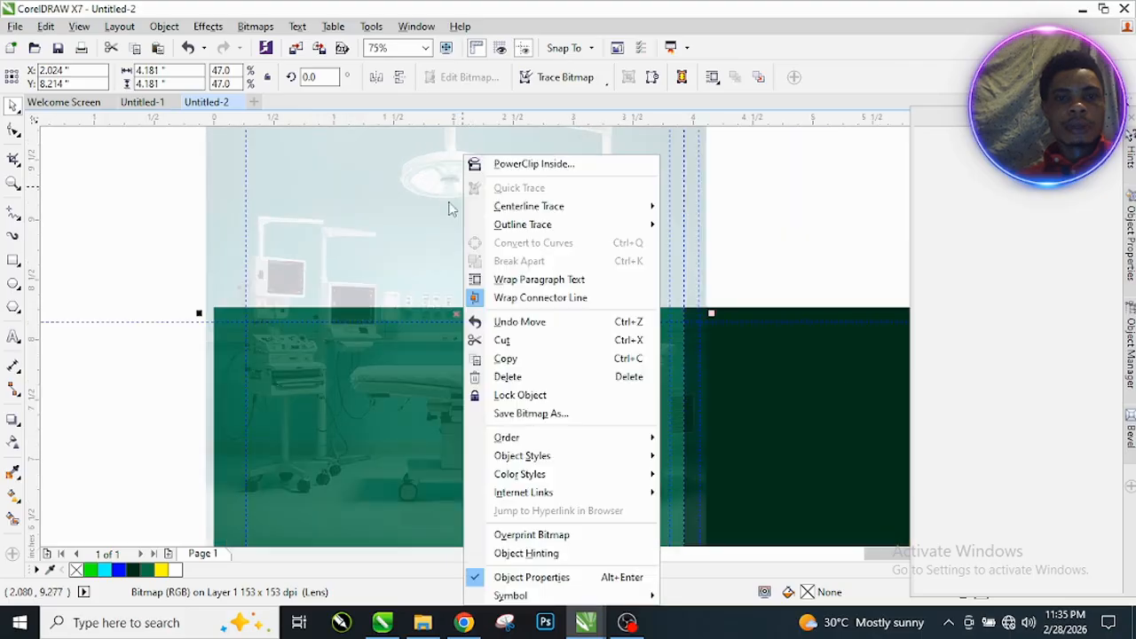
pyautogui.click(506, 164)
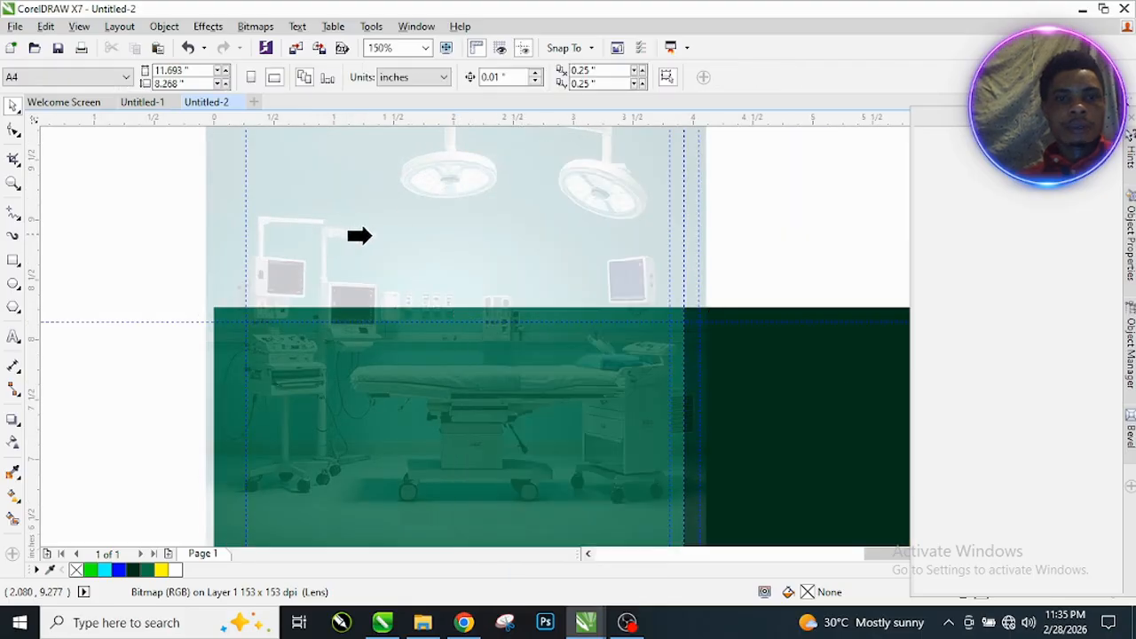
pyautogui.click(438, 378)
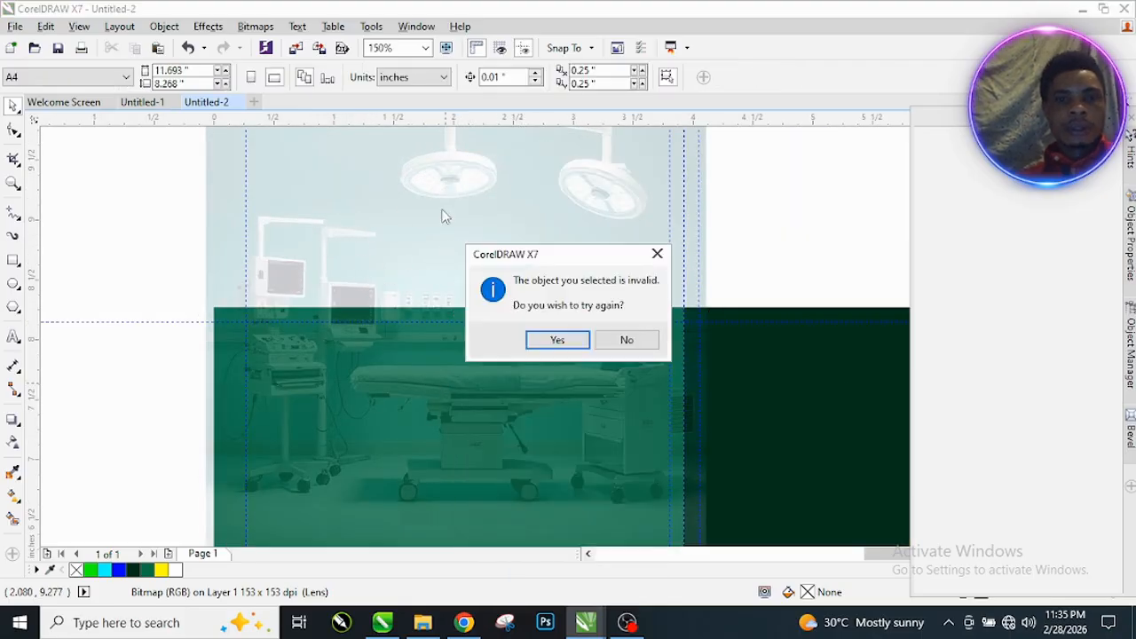
pyautogui.click(612, 342)
# Step: PowerClip the transparent operating-room photo inside the green left-panel rectangle
pyautogui.scroll(-2, 444, 231)
pyautogui.scroll(2, 453, 408)
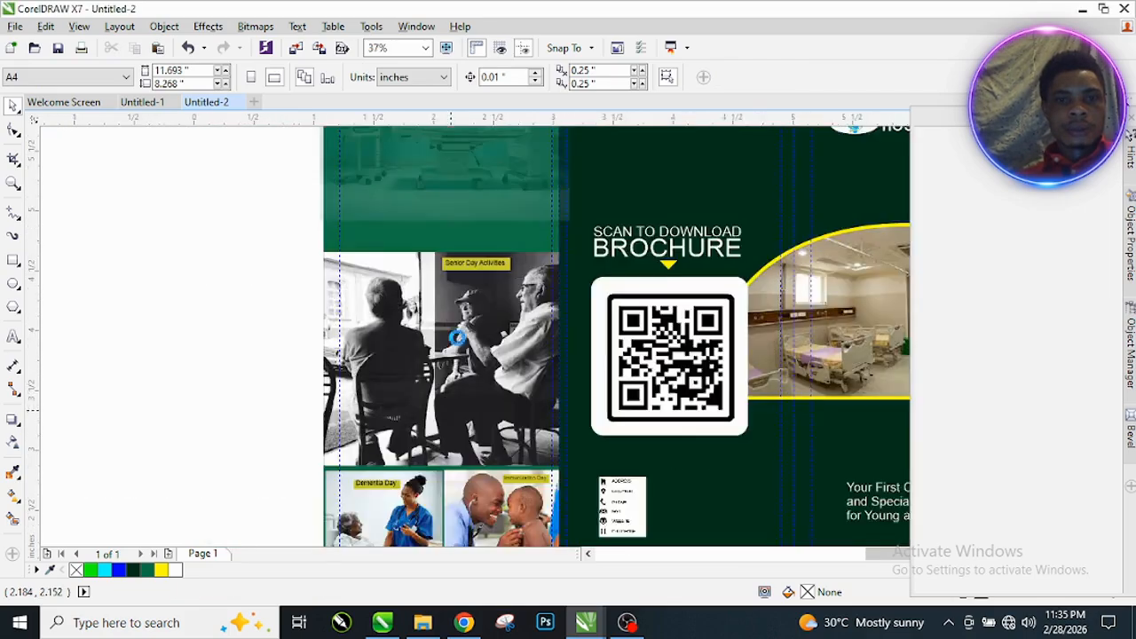
pyautogui.scroll(-1, 435, 240)
pyautogui.rightClick(428, 143)
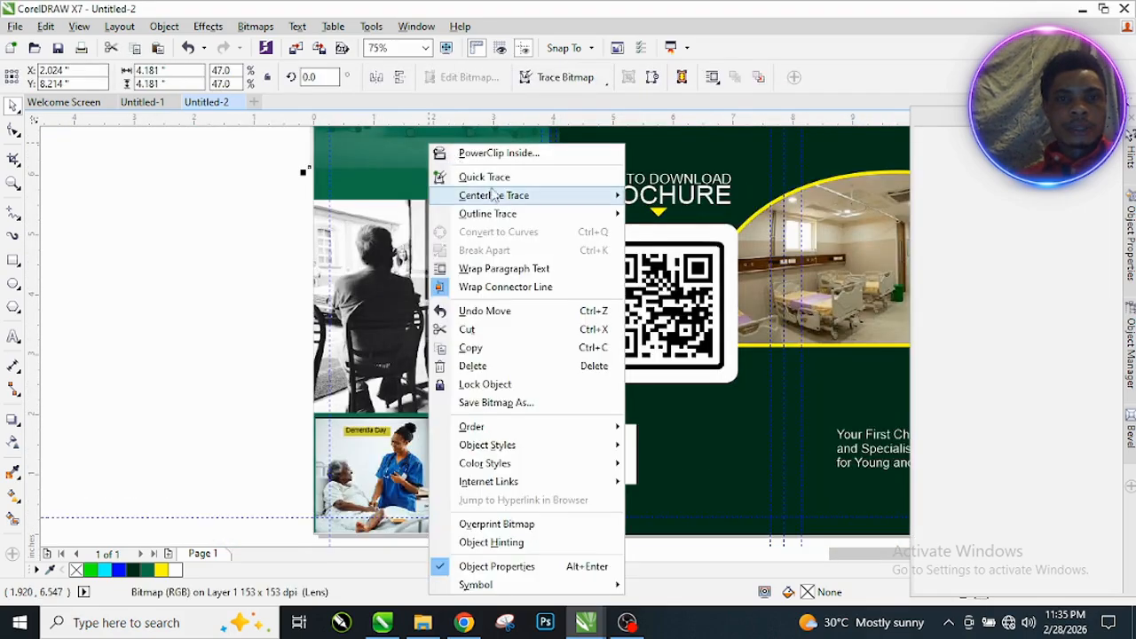
pyautogui.click(444, 152)
pyautogui.click(448, 187)
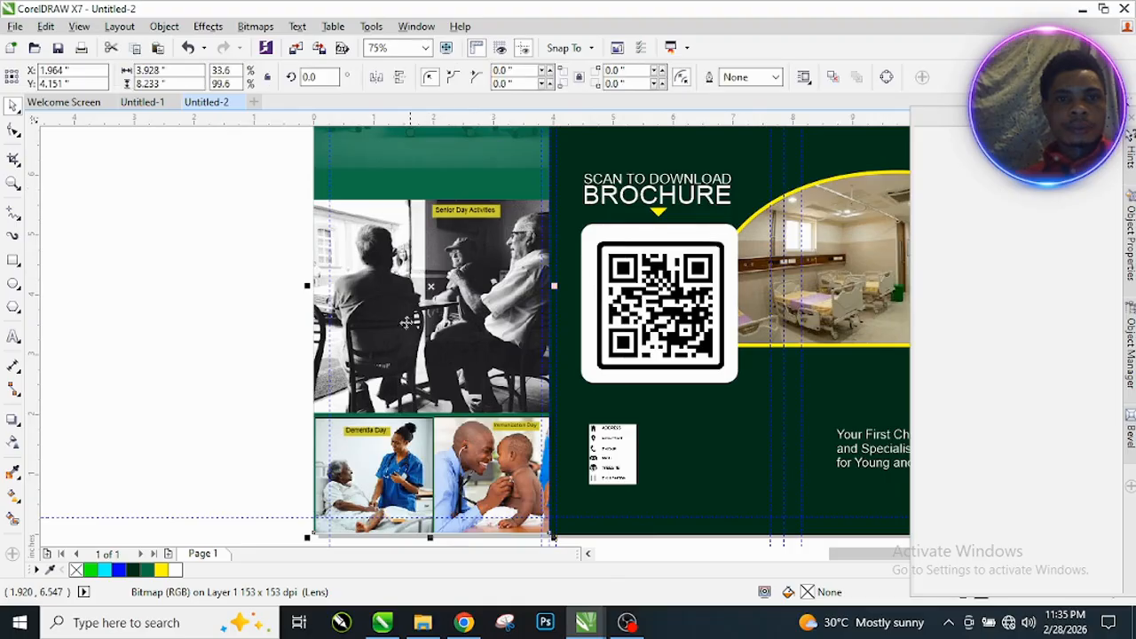
# Step: Edit the left panel's PowerClip contents and lower the operating-room photo to Y 7.644 in so it meets the Senior Day Activities photo
pyautogui.scroll(-1, 404, 355)
pyautogui.click(373, 459)
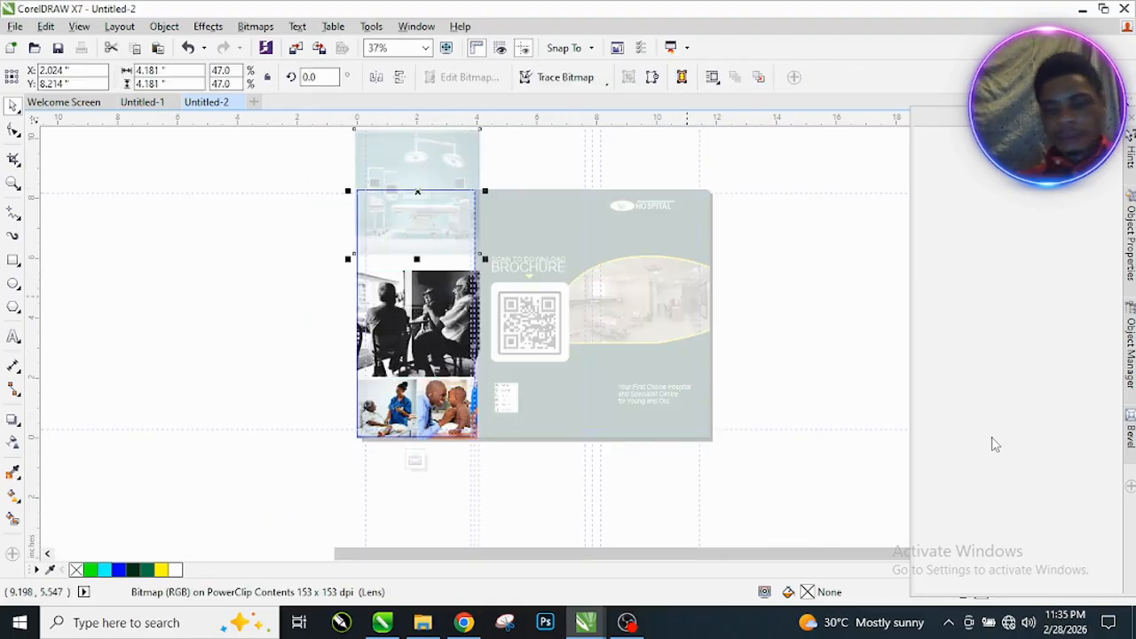
pyautogui.press('Down')
pyautogui.press('Down')
pyautogui.press('Down')
pyautogui.press('Down')
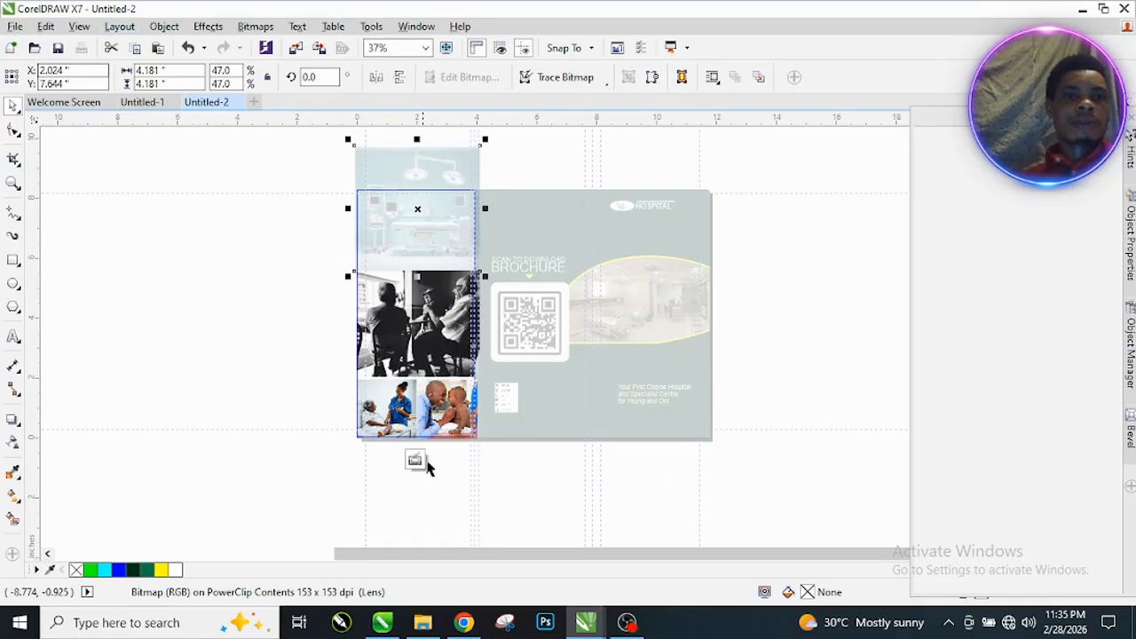
pyautogui.click(415, 460)
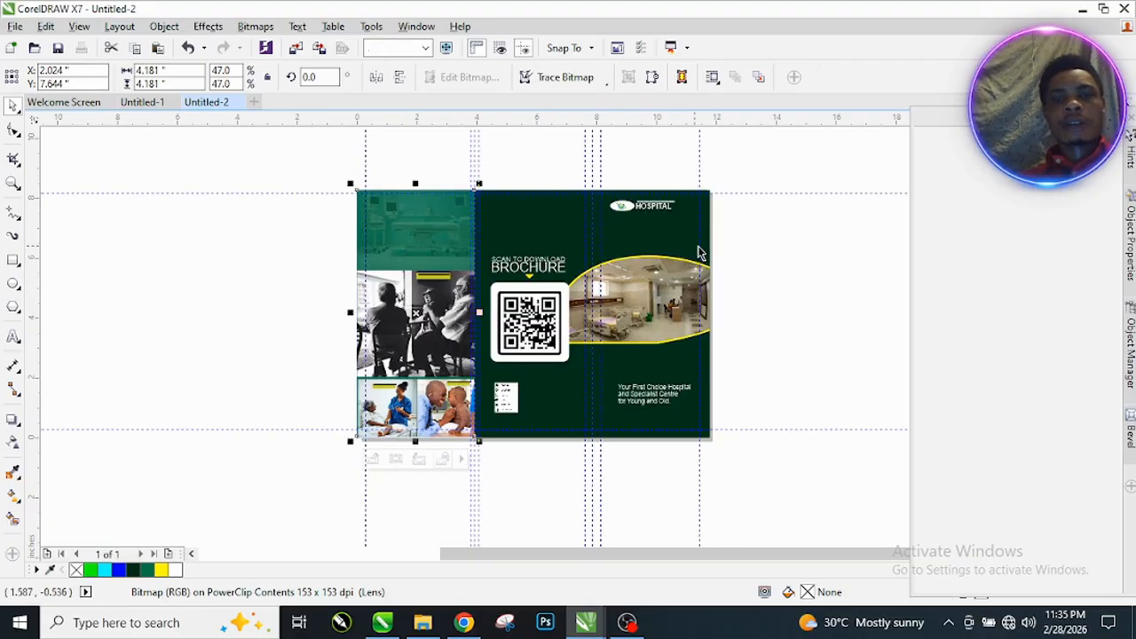
# Step: Fit the whole brochure page in view and preview it full-screen to examine the finished layout
pyautogui.click(14, 182)
pyautogui.moveTo(353, 191); pyautogui.dragTo(735, 453)
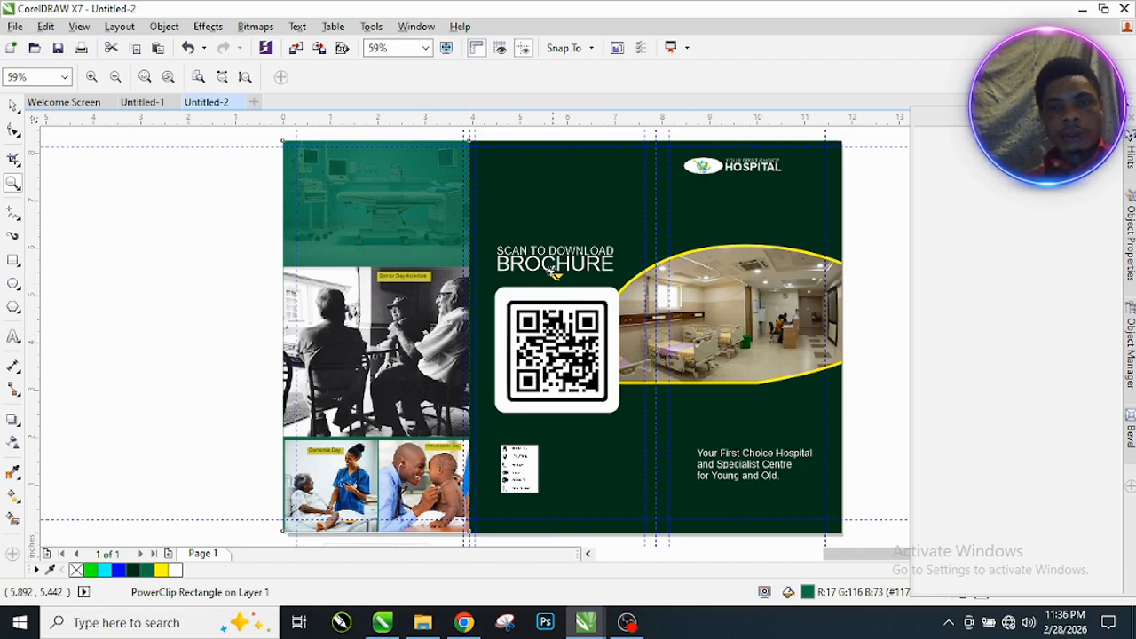
pyautogui.press('F9')
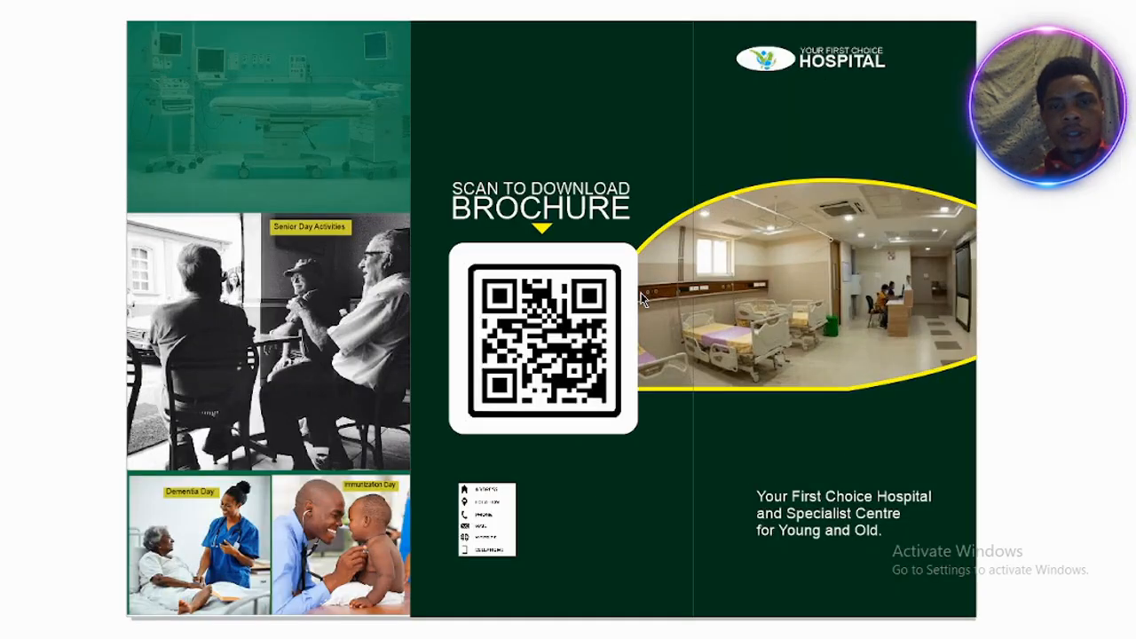